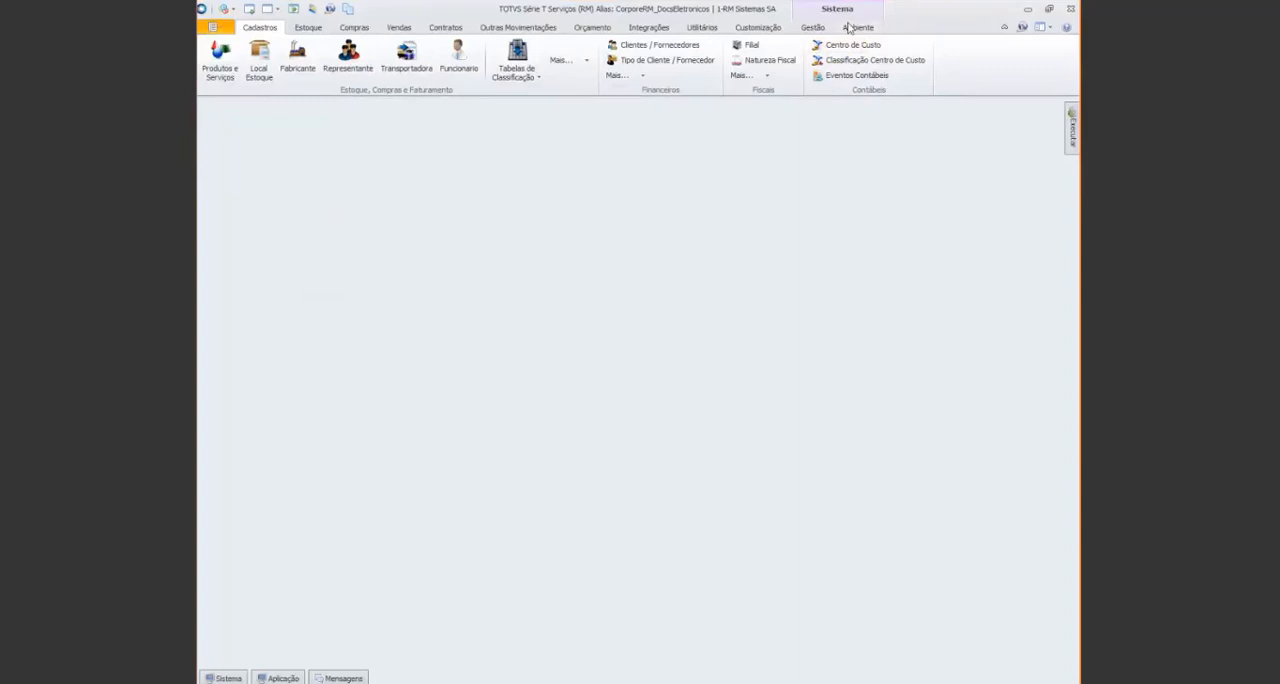
Start the Gestão de Estoque, Compras e Faturamento parameter wizard and open the Parâmetros por Filial stage of process 04.03.03.01 - Dados Fiscais
{"action": "left_click", "coordinate": [857, 27]}
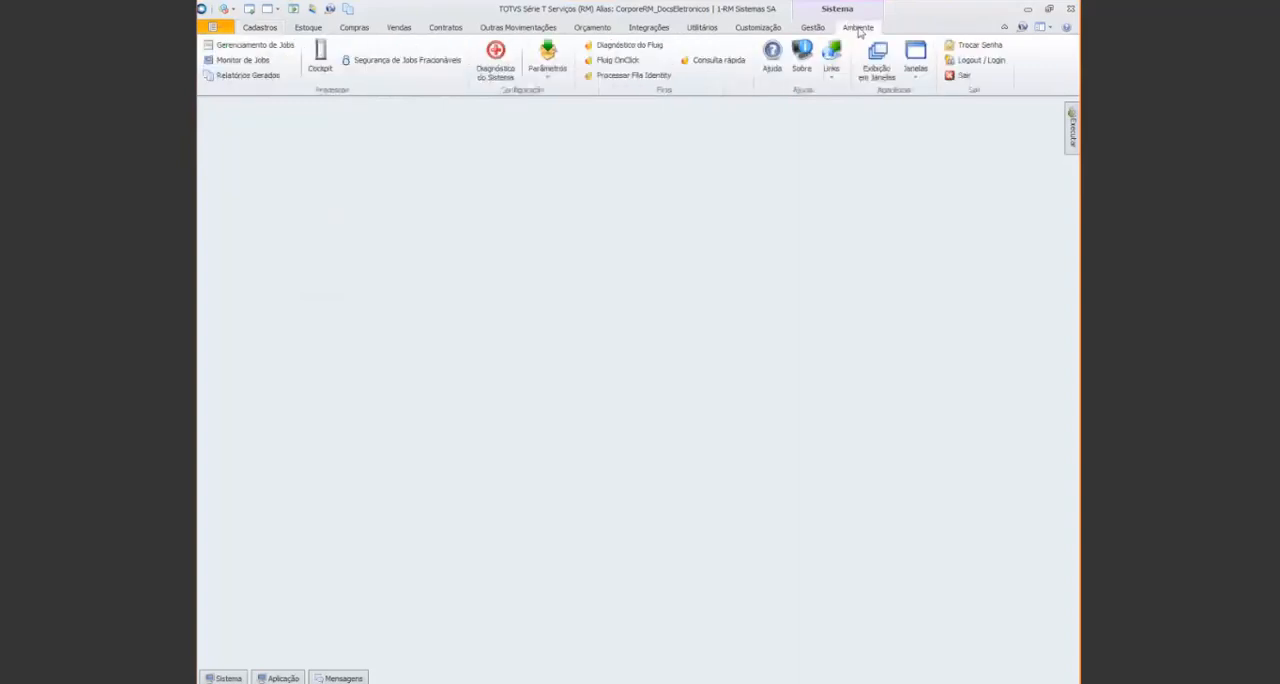
{"action": "left_click", "coordinate": [538, 80]}
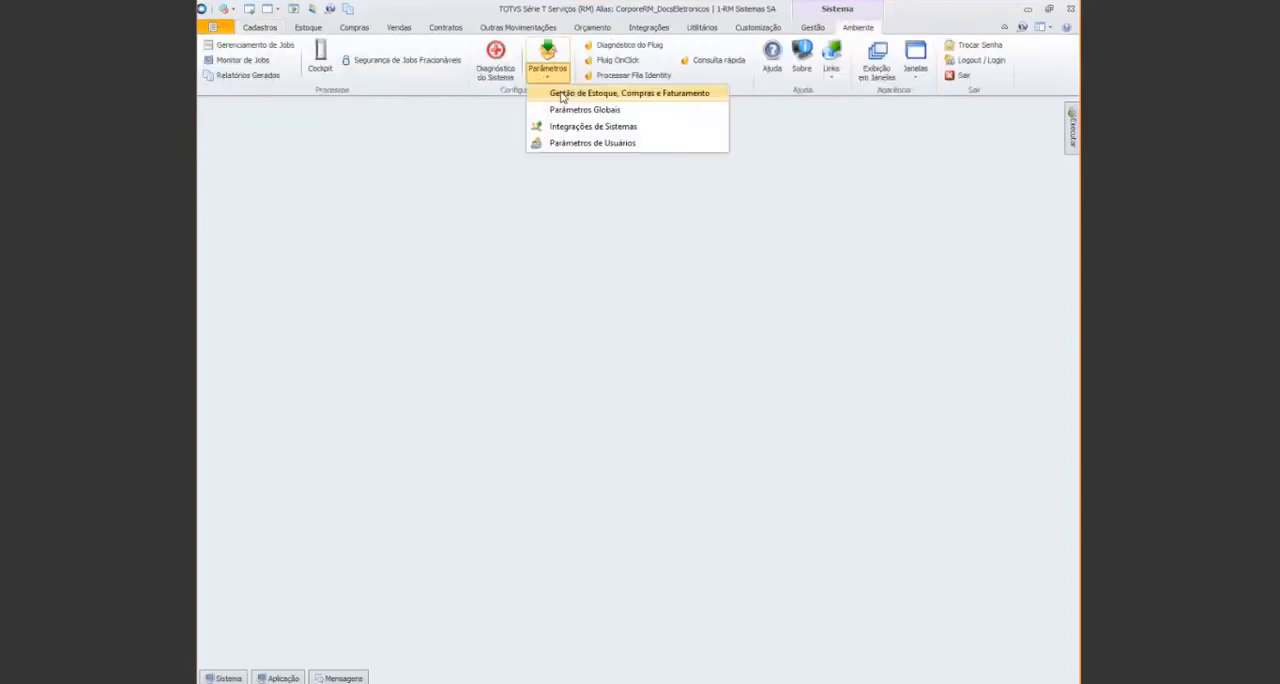
{"action": "left_click", "coordinate": [562, 94]}
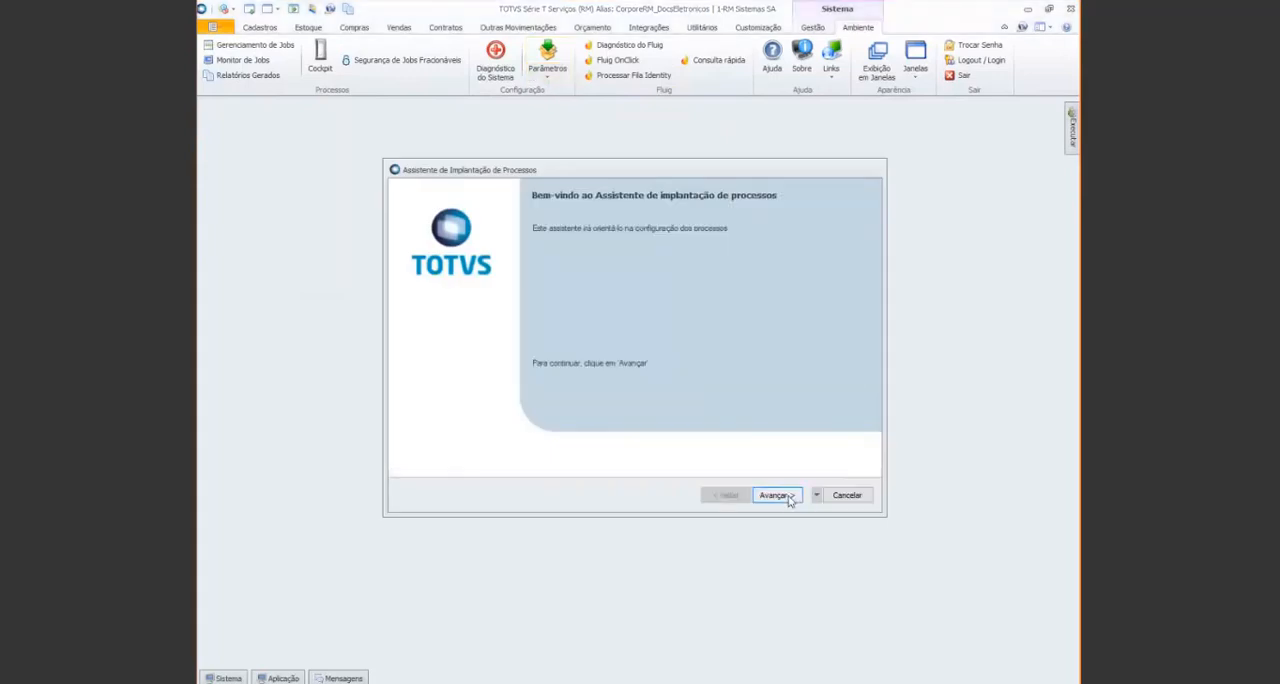
{"action": "left_click", "coordinate": [788, 497]}
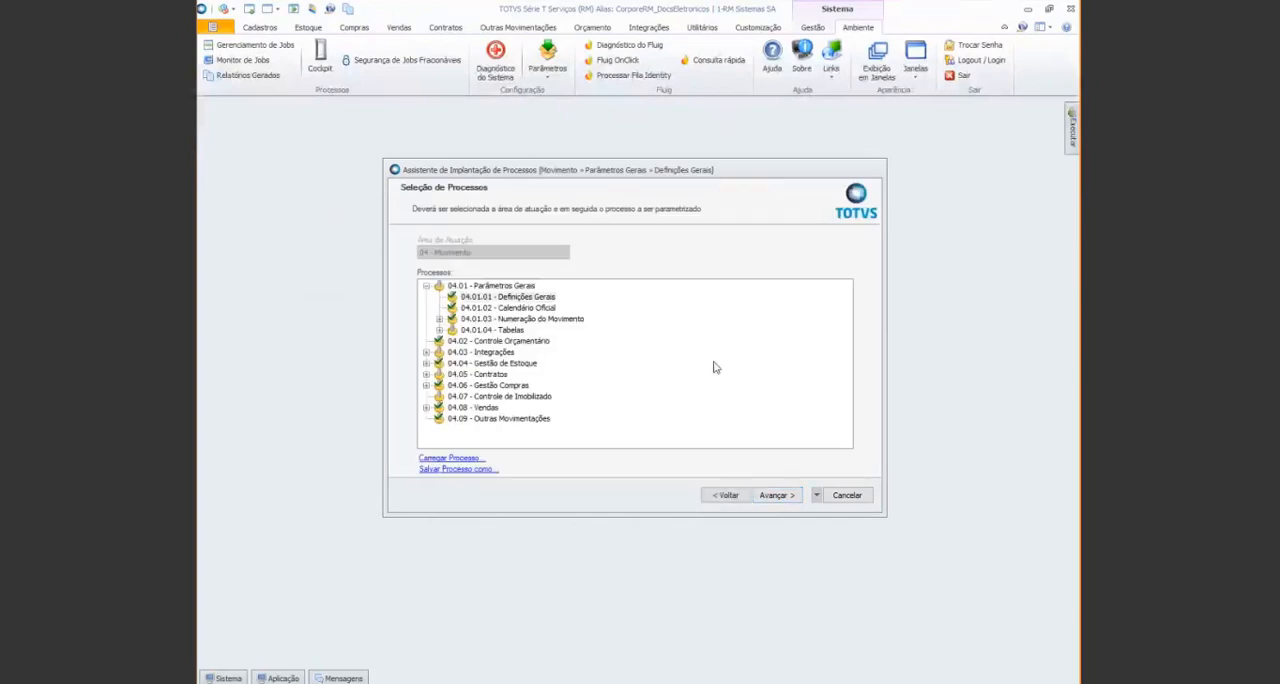
{"action": "left_click", "coordinate": [426, 352]}
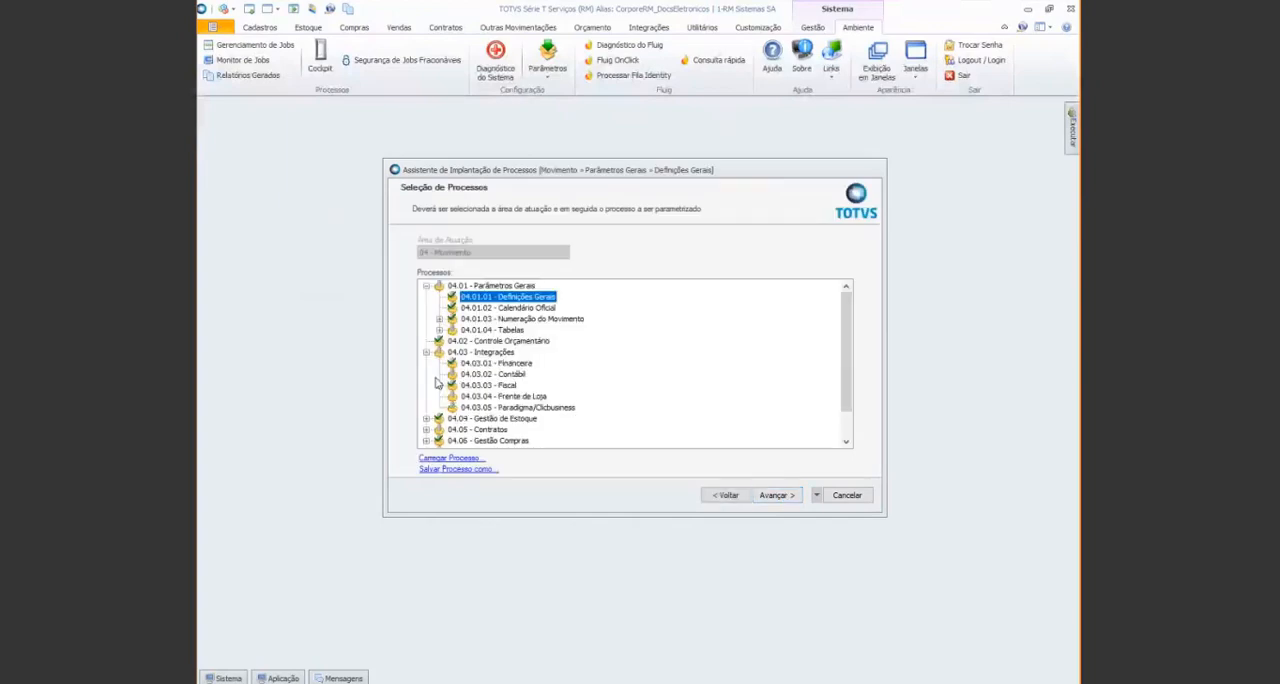
{"action": "left_click", "coordinate": [439, 385]}
{"action": "left_click", "coordinate": [519, 396]}
{"action": "left_click", "coordinate": [775, 495]}
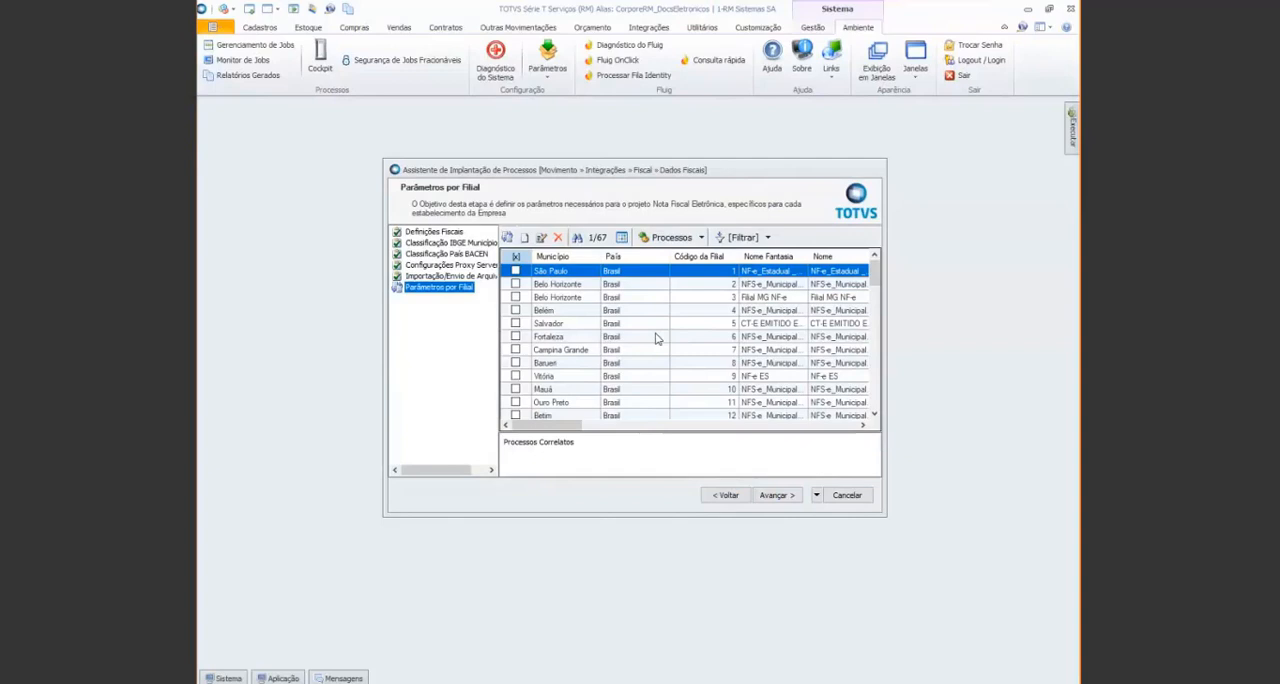
Open the parameters of branch 36 and check its TOTVS Services server URL and CT-e digital certificate
{"action": "scroll", "coordinate": [680, 325], "scroll_direction": "down", "scroll_amount": 8}
{"action": "scroll", "coordinate": [720, 350], "scroll_direction": "down", "scroll_amount": 1}
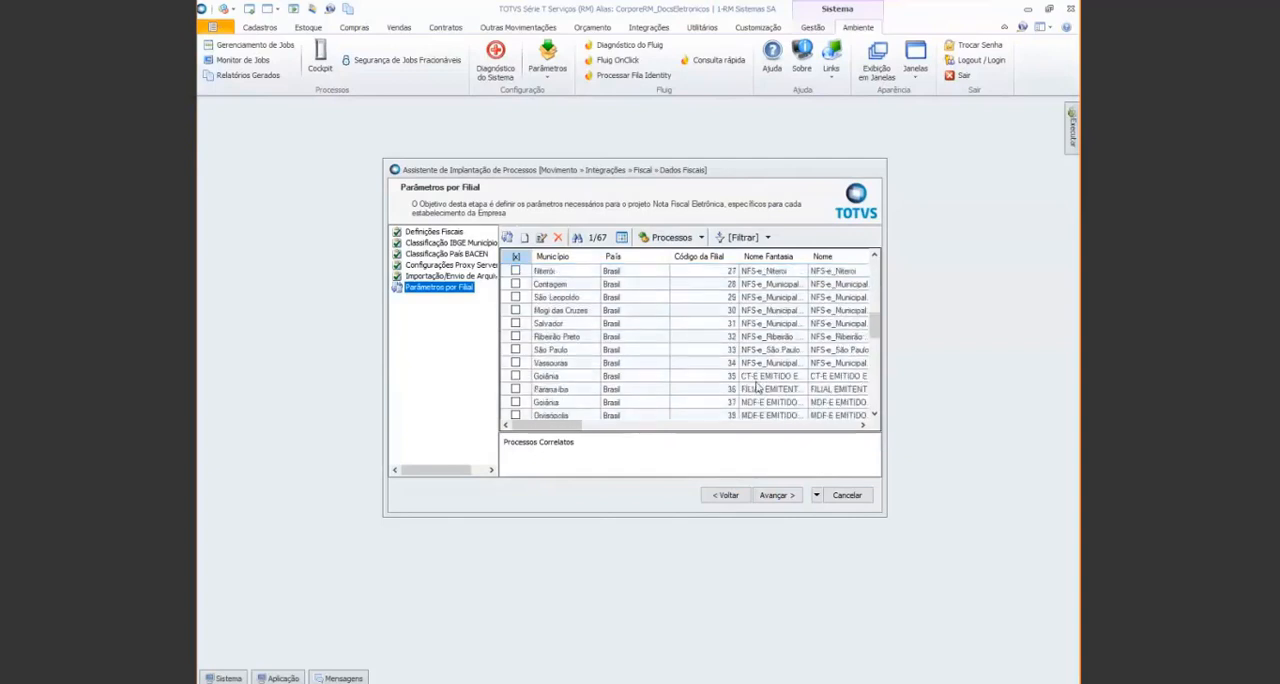
{"action": "double_click", "coordinate": [722, 389]}
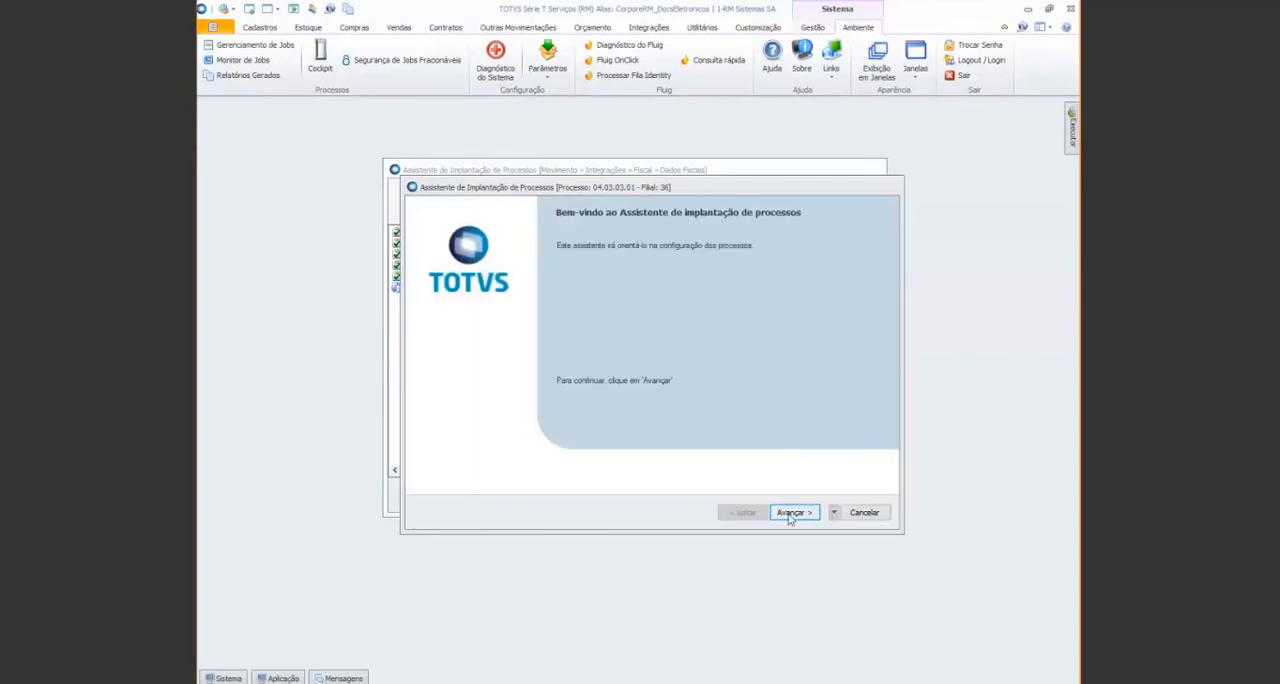
{"action": "left_click", "coordinate": [788, 512]}
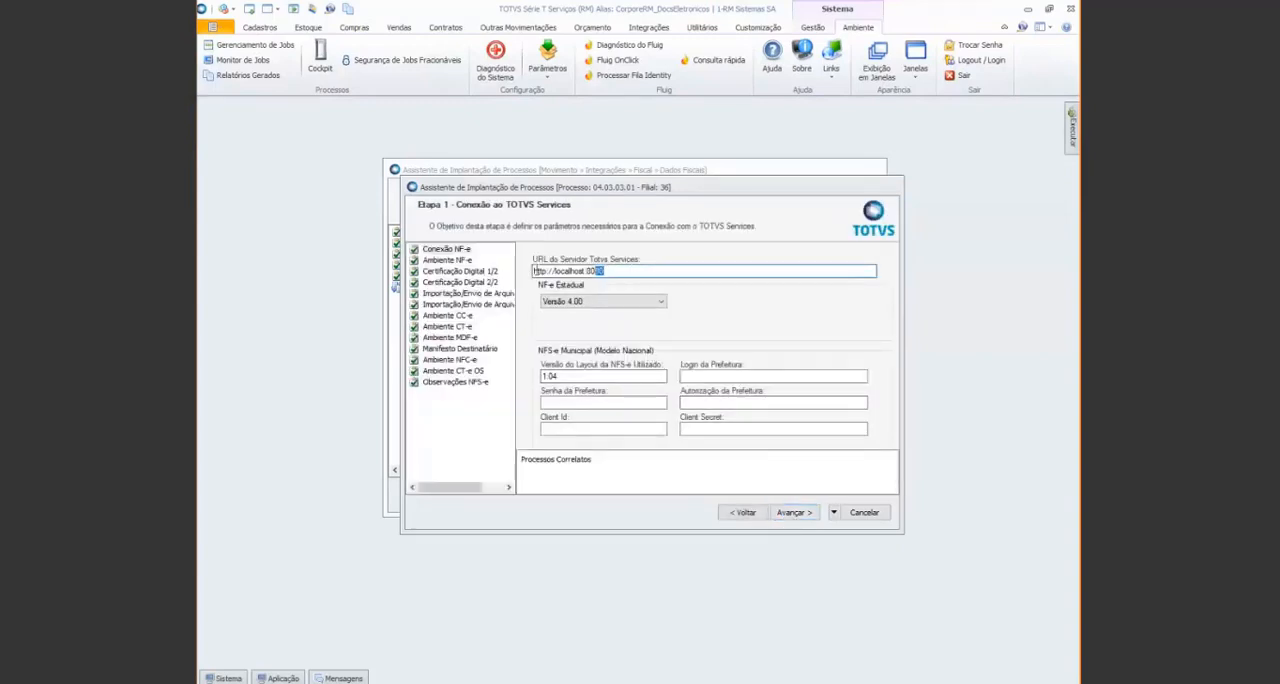
{"action": "left_click_drag", "start_coordinate": [629, 270], "coordinate": [528, 270]}
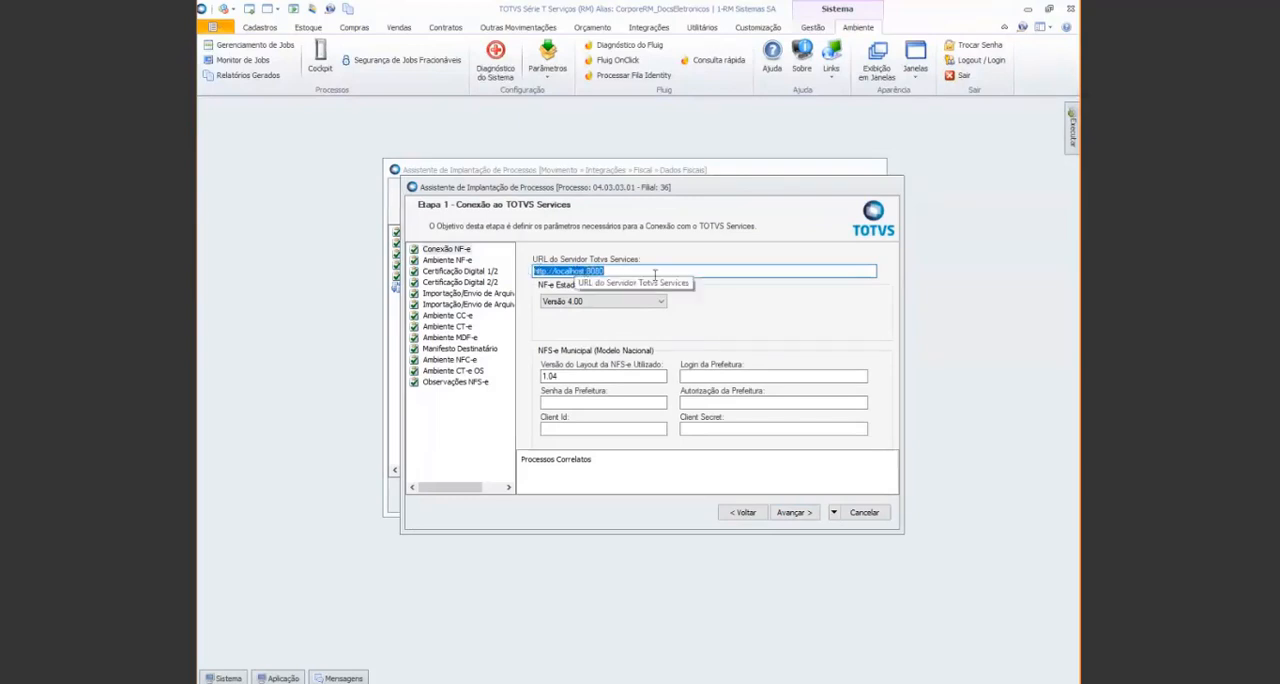
{"action": "left_click", "coordinate": [492, 285]}
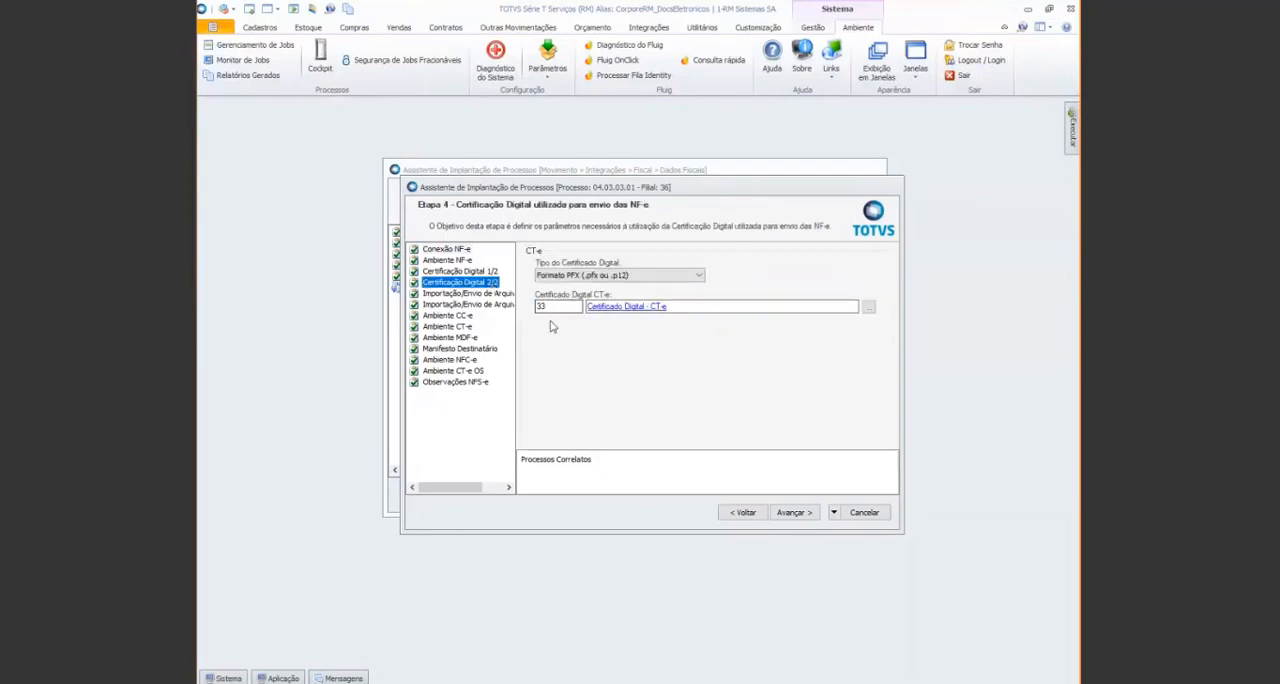
Review the branch's Ambiente CT-e sending environment, operation mode and QR code URL, keeping Homologação and Normal, and leave the branch wizard without saving
{"action": "left_click", "coordinate": [465, 328]}
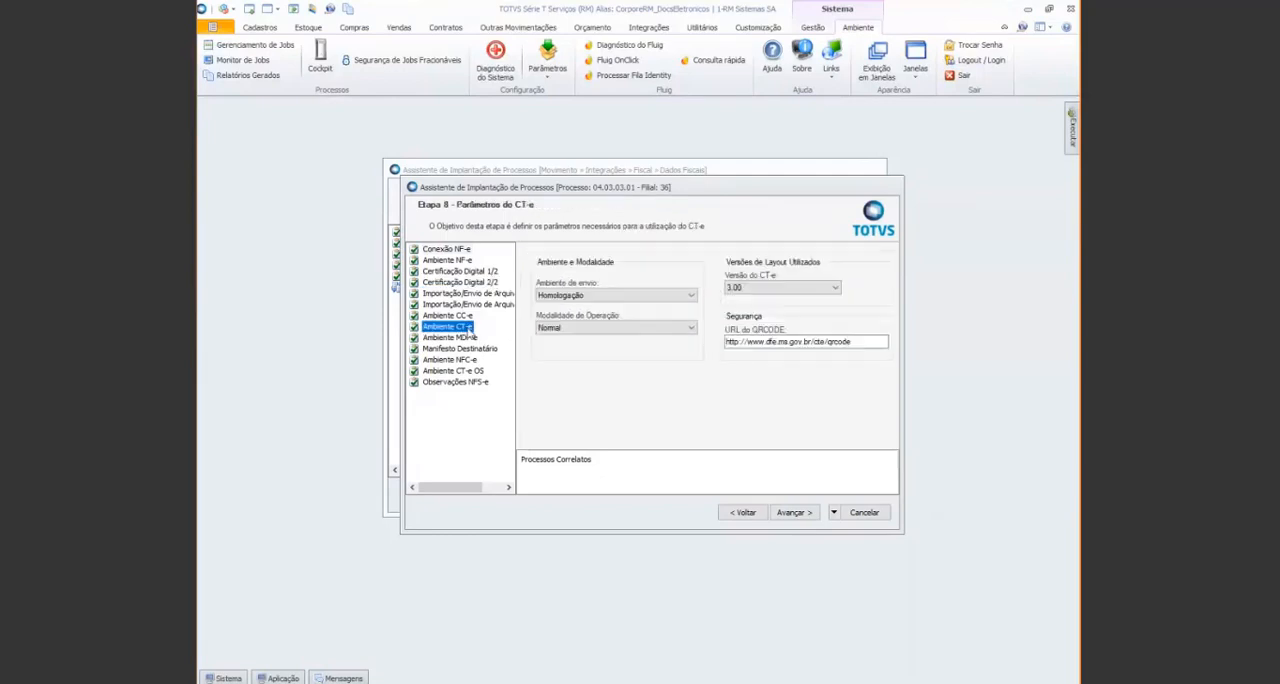
{"action": "left_click", "coordinate": [624, 296]}
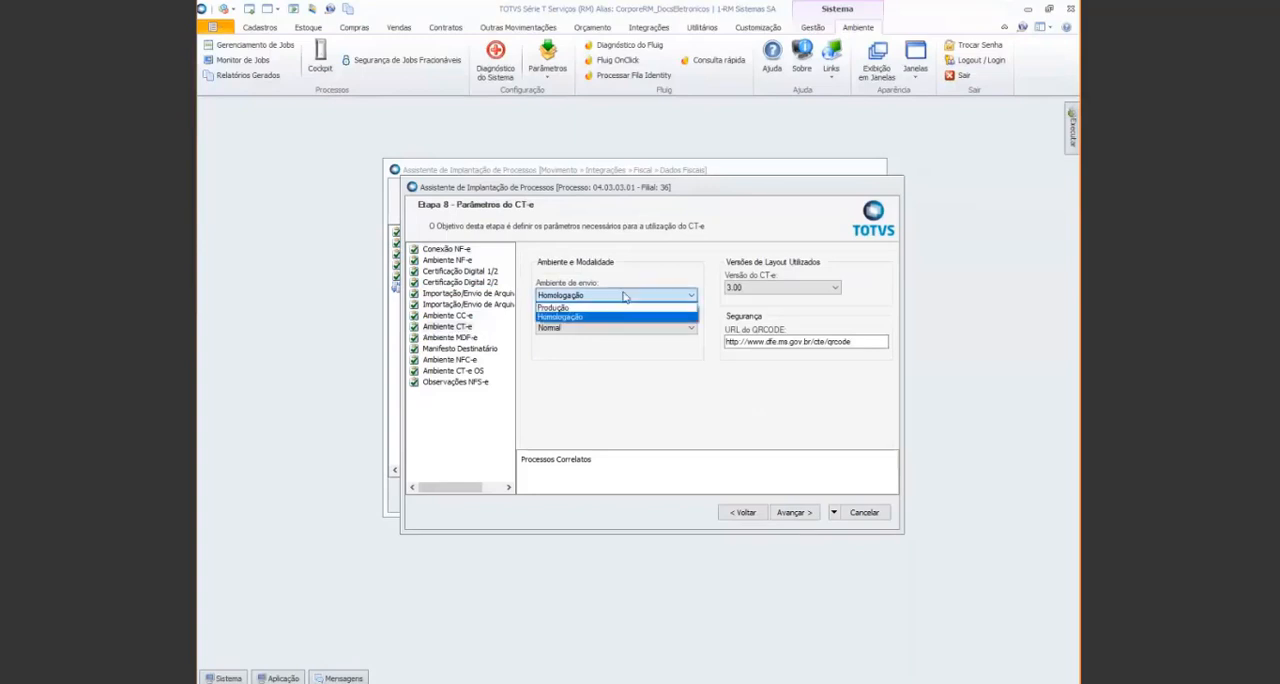
{"action": "left_click", "coordinate": [665, 316]}
{"action": "left_click", "coordinate": [675, 329]}
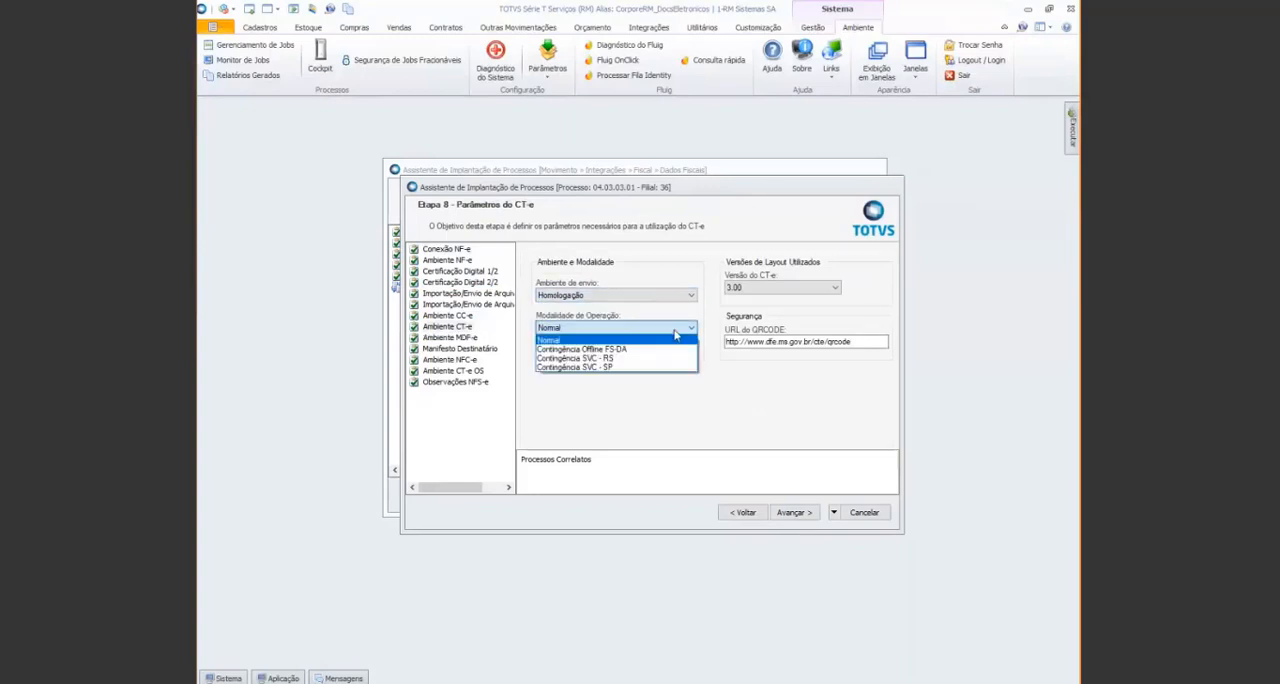
{"action": "left_click", "coordinate": [675, 335]}
{"action": "left_click_drag", "start_coordinate": [880, 341], "coordinate": [726, 341]}
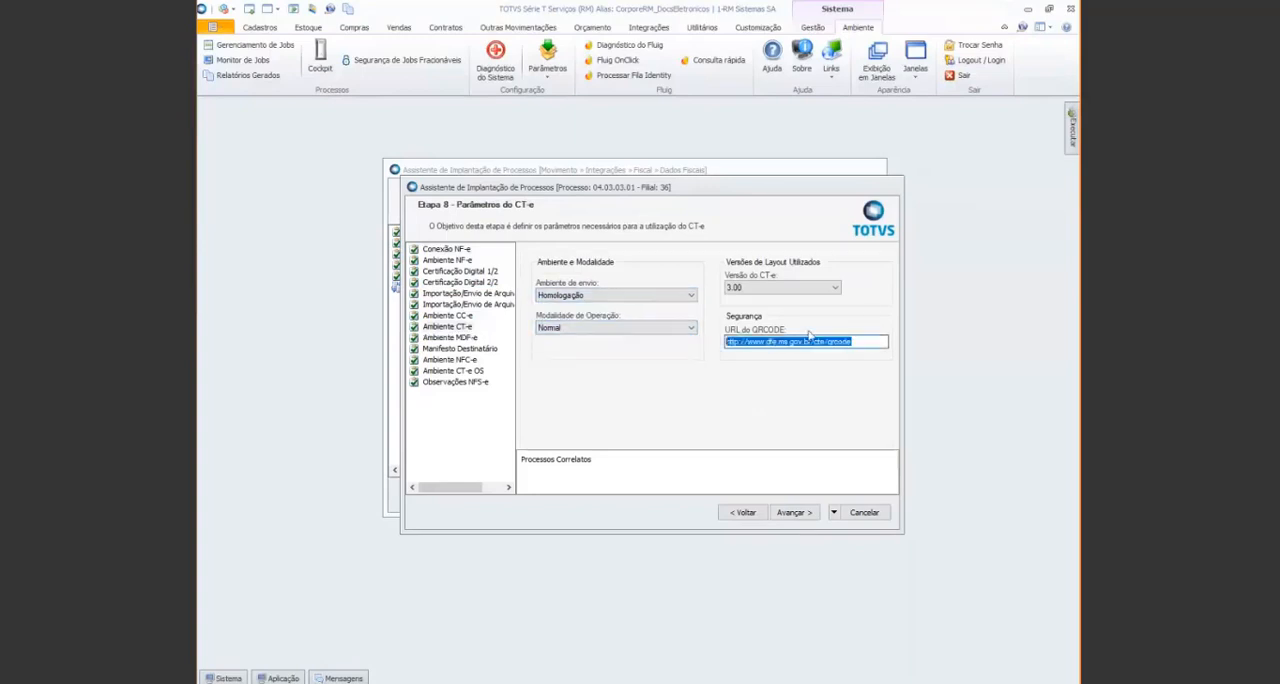
{"action": "left_click", "coordinate": [862, 340]}
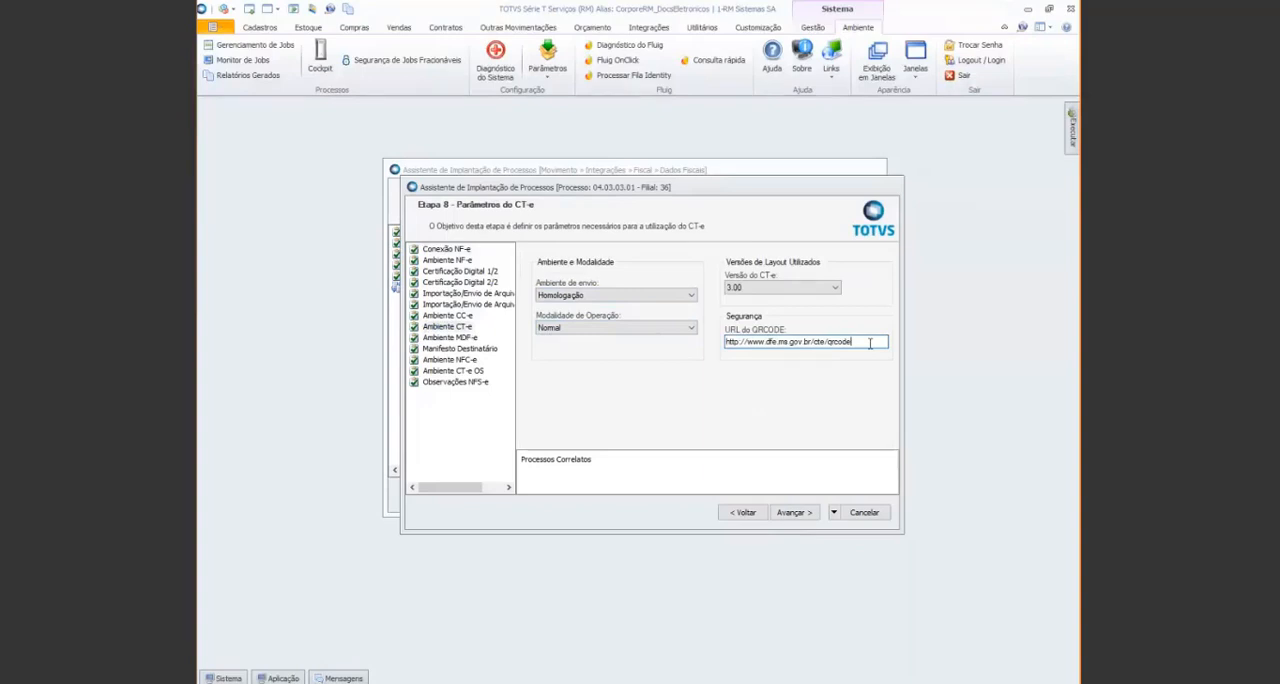
{"action": "left_click", "coordinate": [863, 513]}
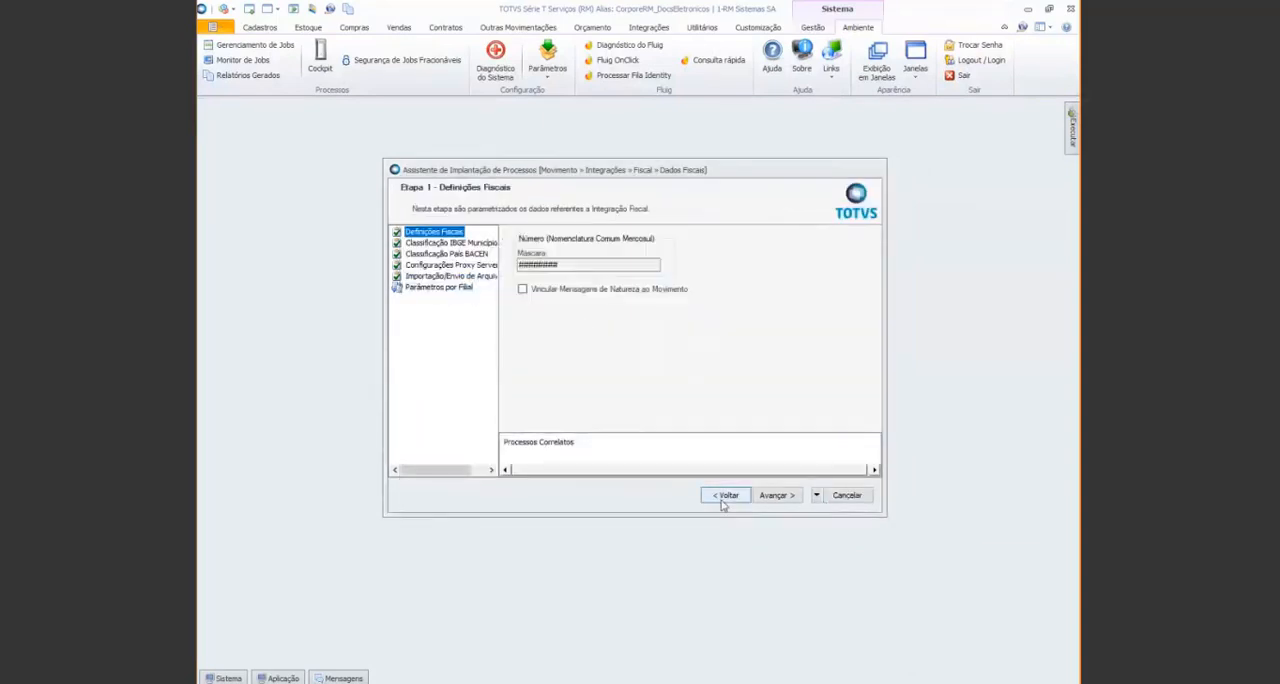
Switch to process 04.09 - Outras Movimentações and open the parameters of movement type 2.2.75 CT-e_Aereo
{"action": "scroll", "coordinate": [567, 385], "scroll_direction": "down", "scroll_amount": 2}
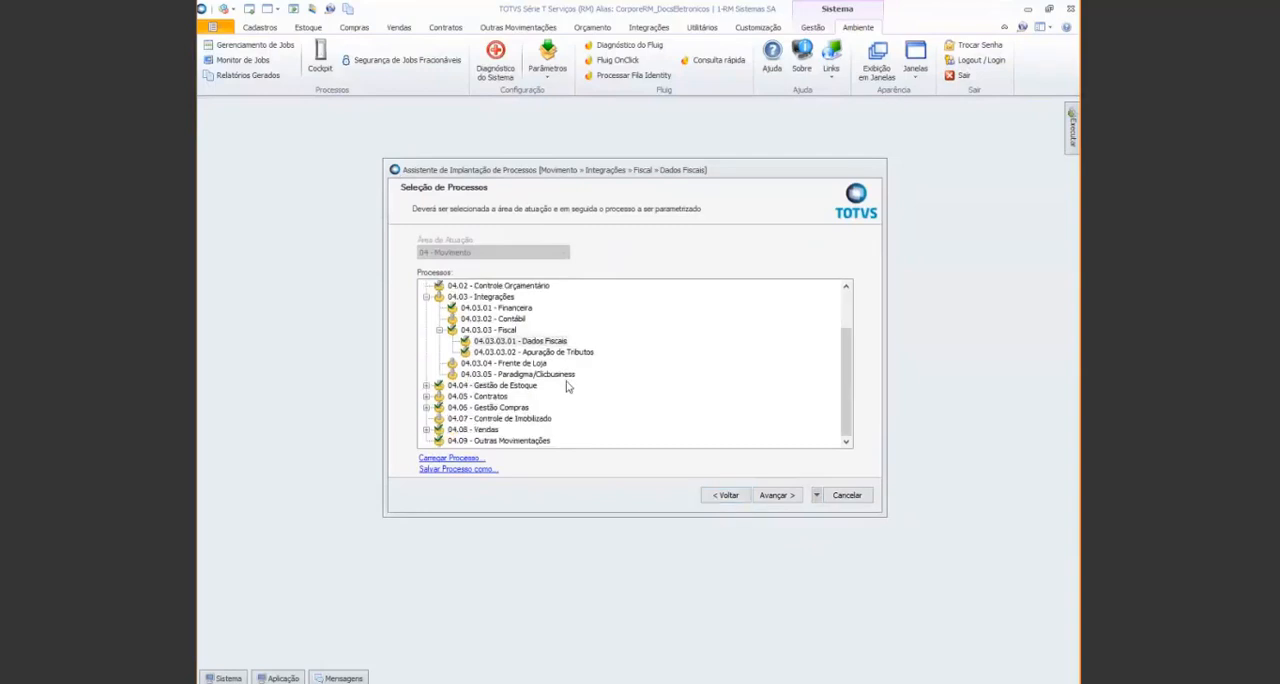
{"action": "left_click", "coordinate": [523, 441]}
{"action": "left_click", "coordinate": [778, 495]}
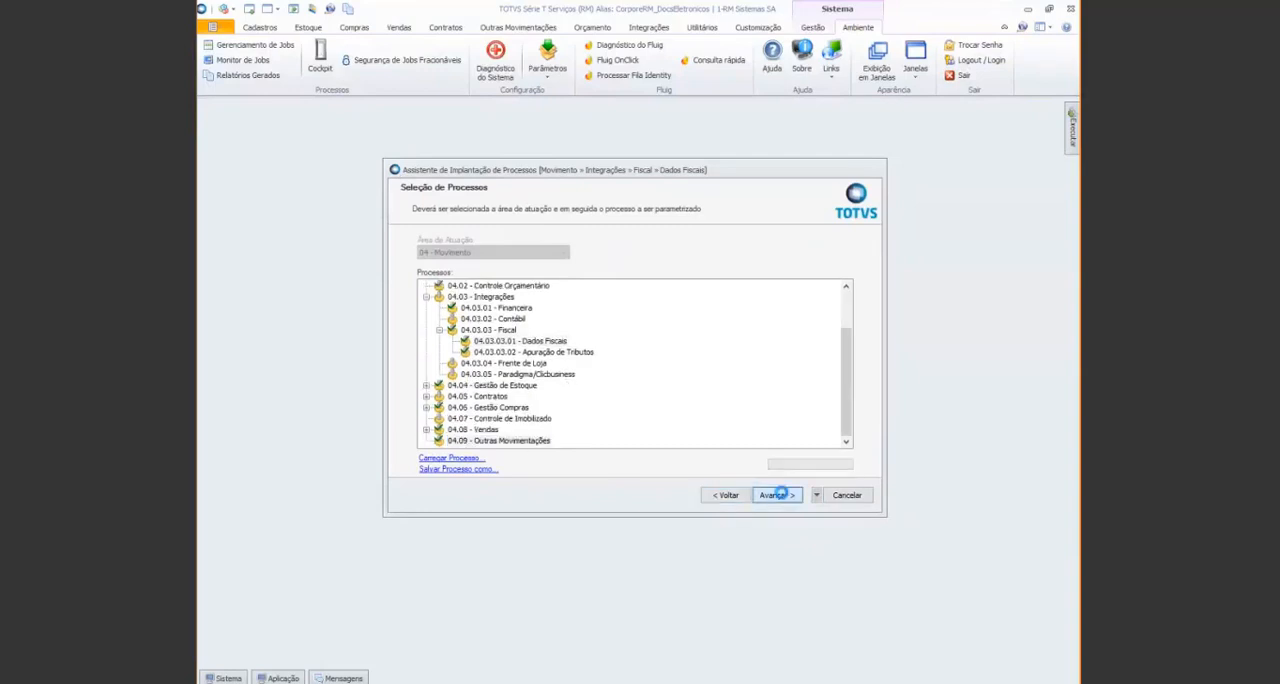
{"action": "scroll", "coordinate": [640, 358], "scroll_direction": "down", "scroll_amount": 10}
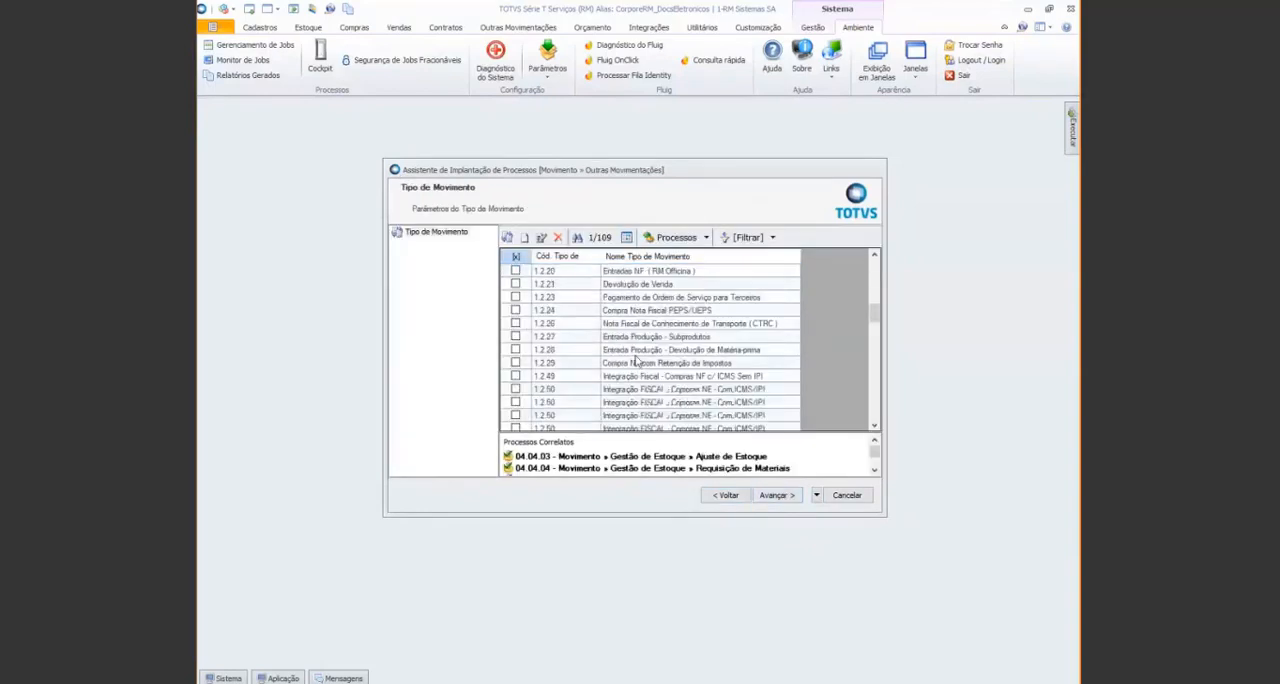
{"action": "scroll", "coordinate": [640, 358], "scroll_direction": "down", "scroll_amount": 3}
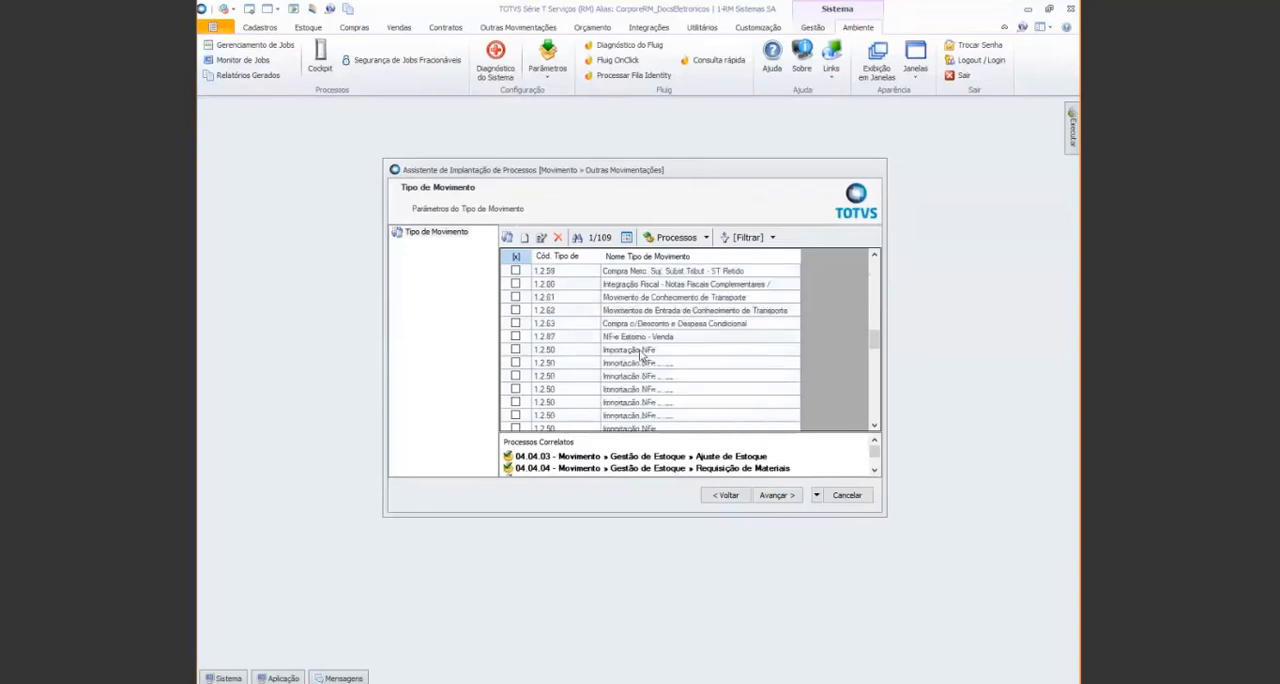
{"action": "scroll", "coordinate": [640, 355], "scroll_direction": "down", "scroll_amount": 10}
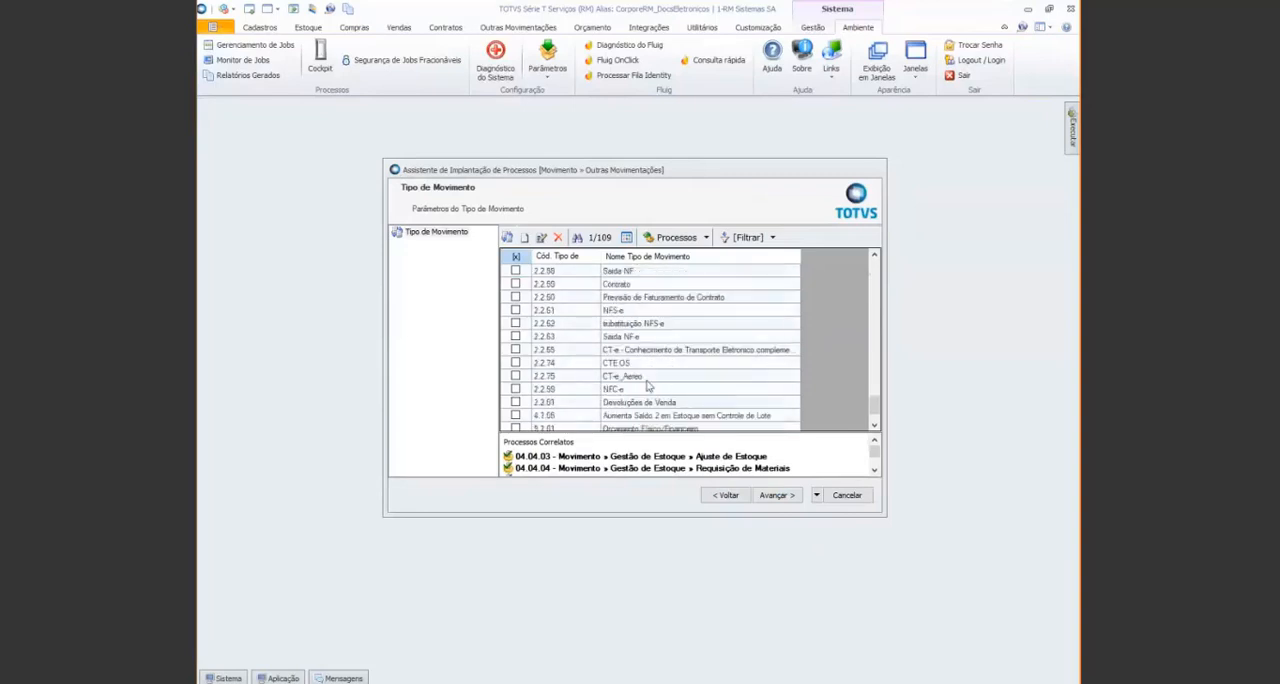
{"action": "double_click", "coordinate": [646, 380]}
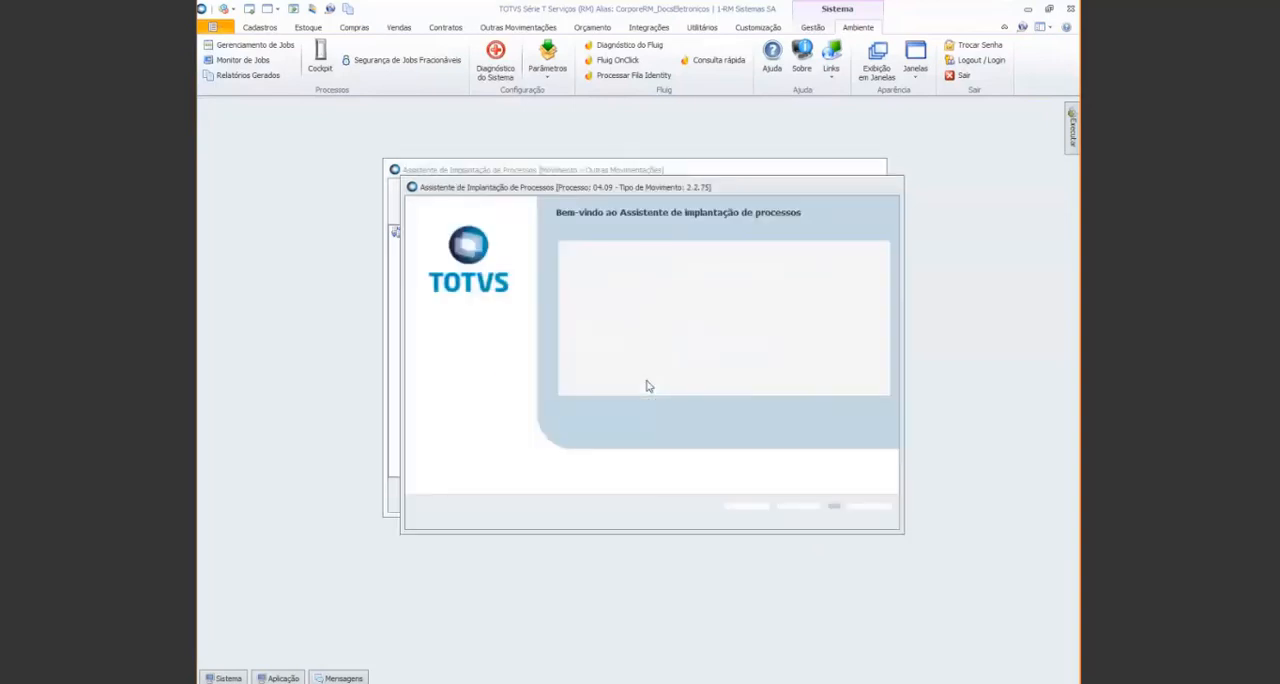
{"action": "left_click", "coordinate": [795, 512]}
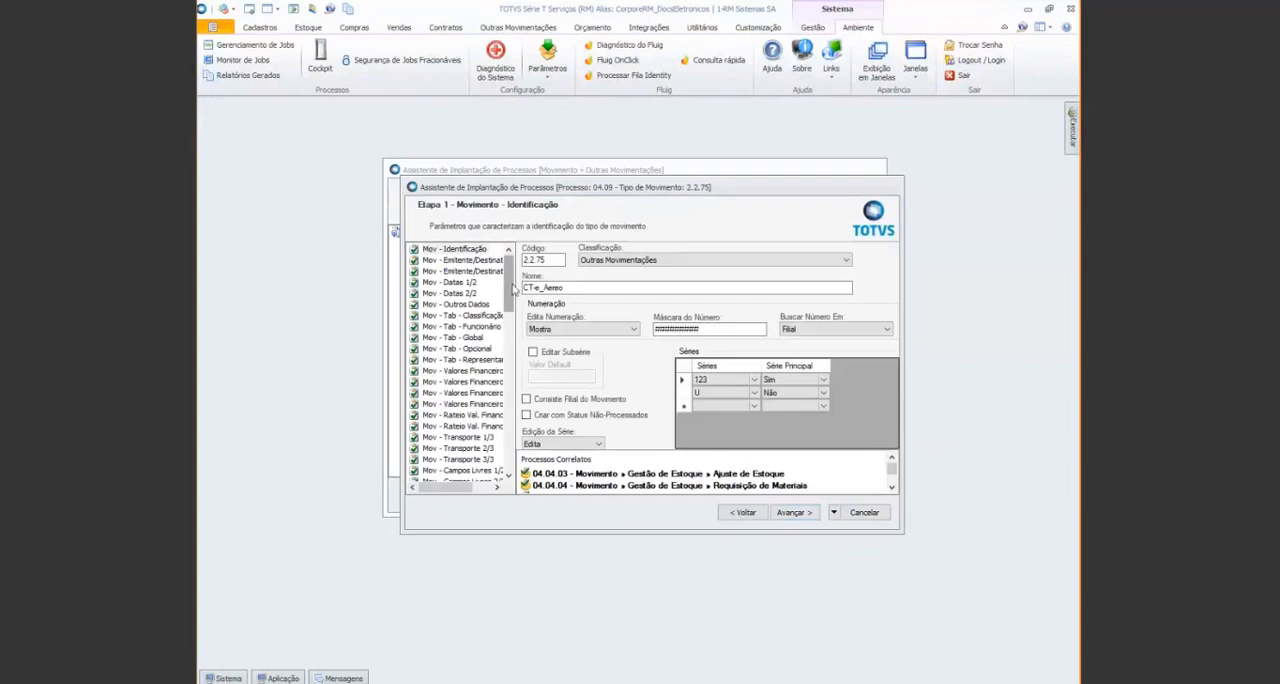
Examine the operation type, Modal and DACTE report settings in Fis - Conhecimento de Transporte, and close both wizards without saving
{"action": "scroll", "coordinate": [510, 288], "scroll_direction": "down", "scroll_amount": 1}
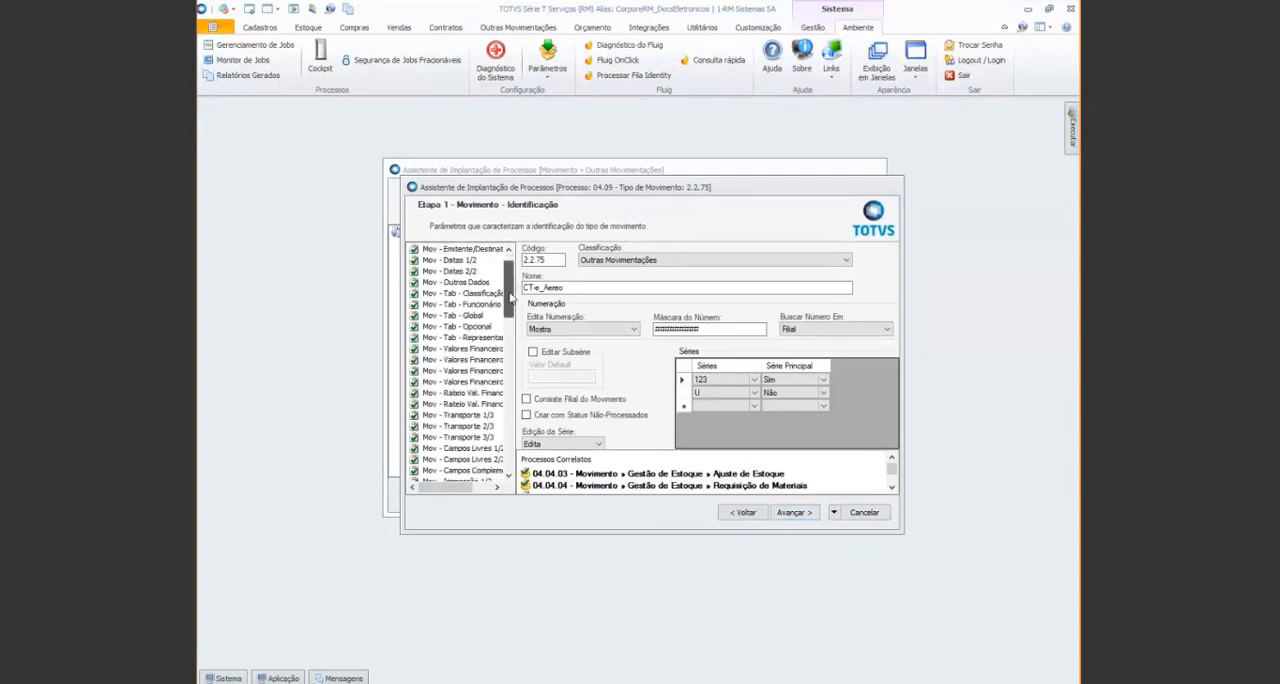
{"action": "left_click_drag", "start_coordinate": [510, 297], "coordinate": [510, 398]}
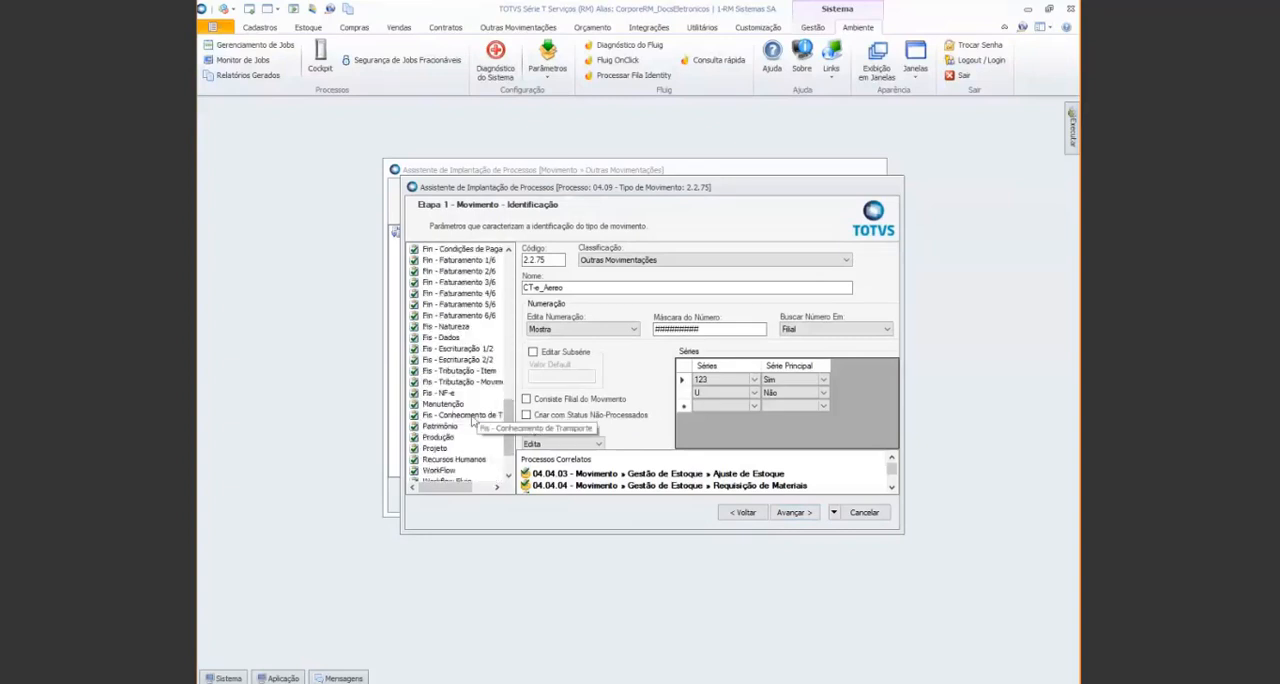
{"action": "left_click", "coordinate": [468, 416]}
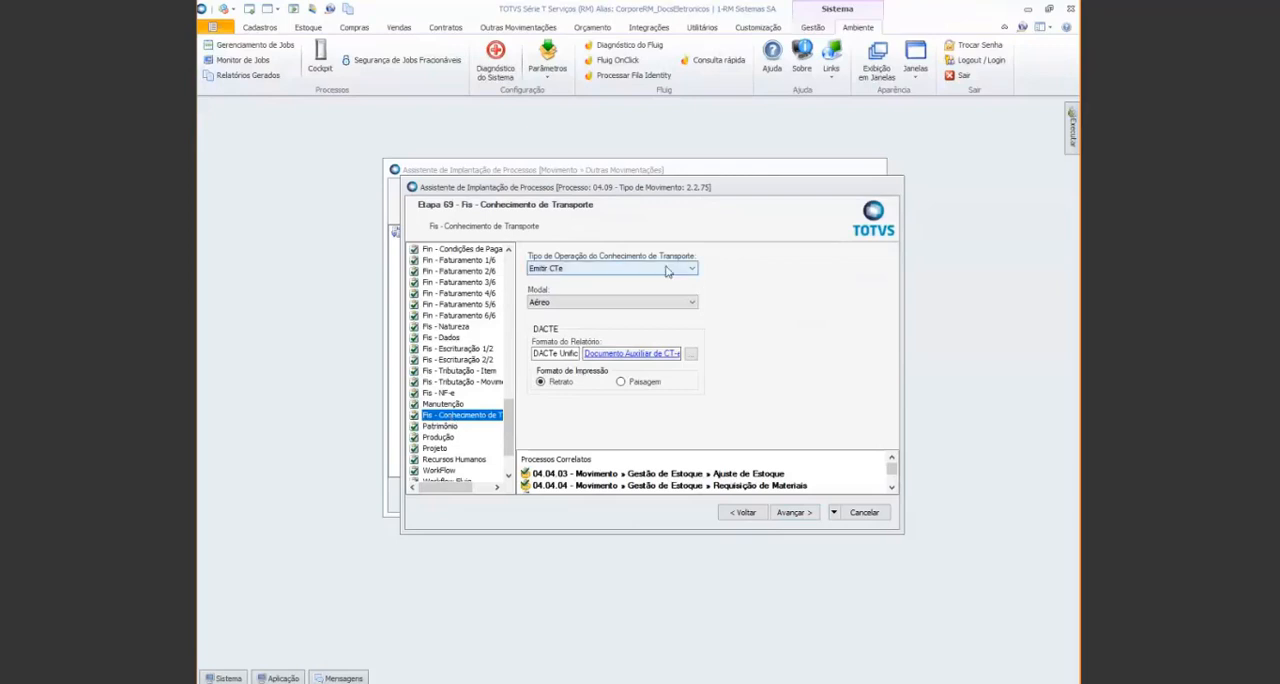
{"action": "left_click", "coordinate": [668, 271]}
{"action": "left_click", "coordinate": [668, 271]}
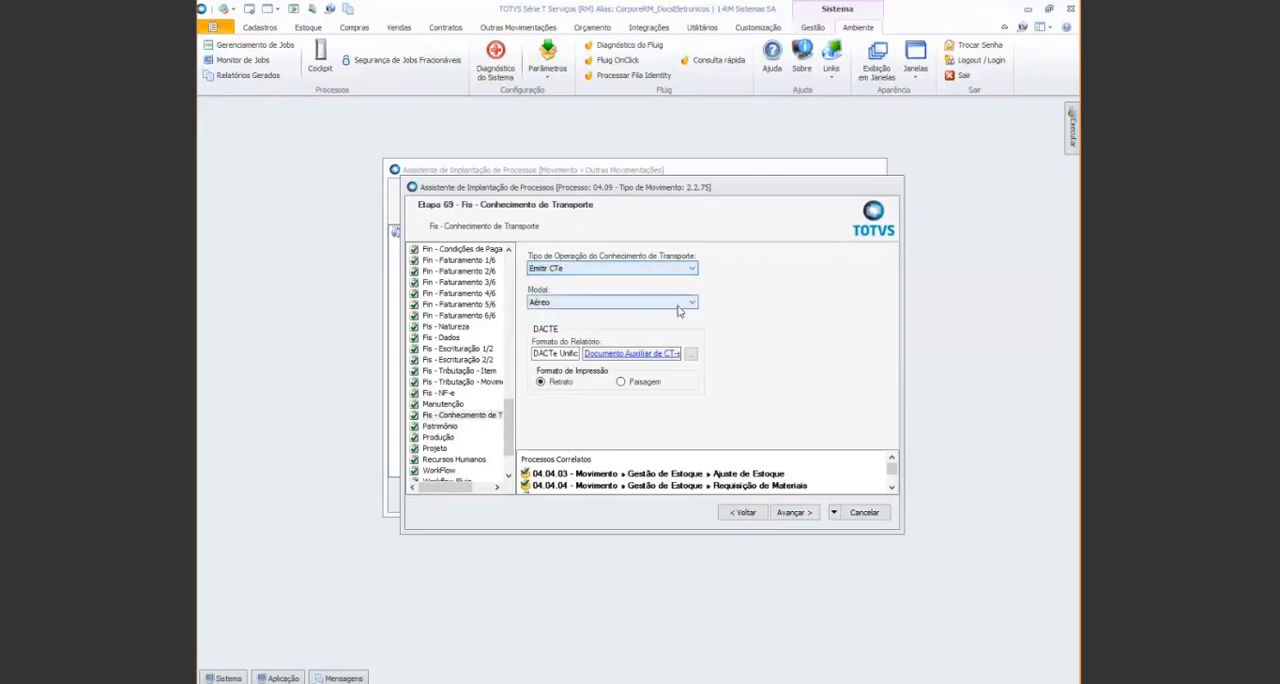
{"action": "left_click", "coordinate": [677, 304]}
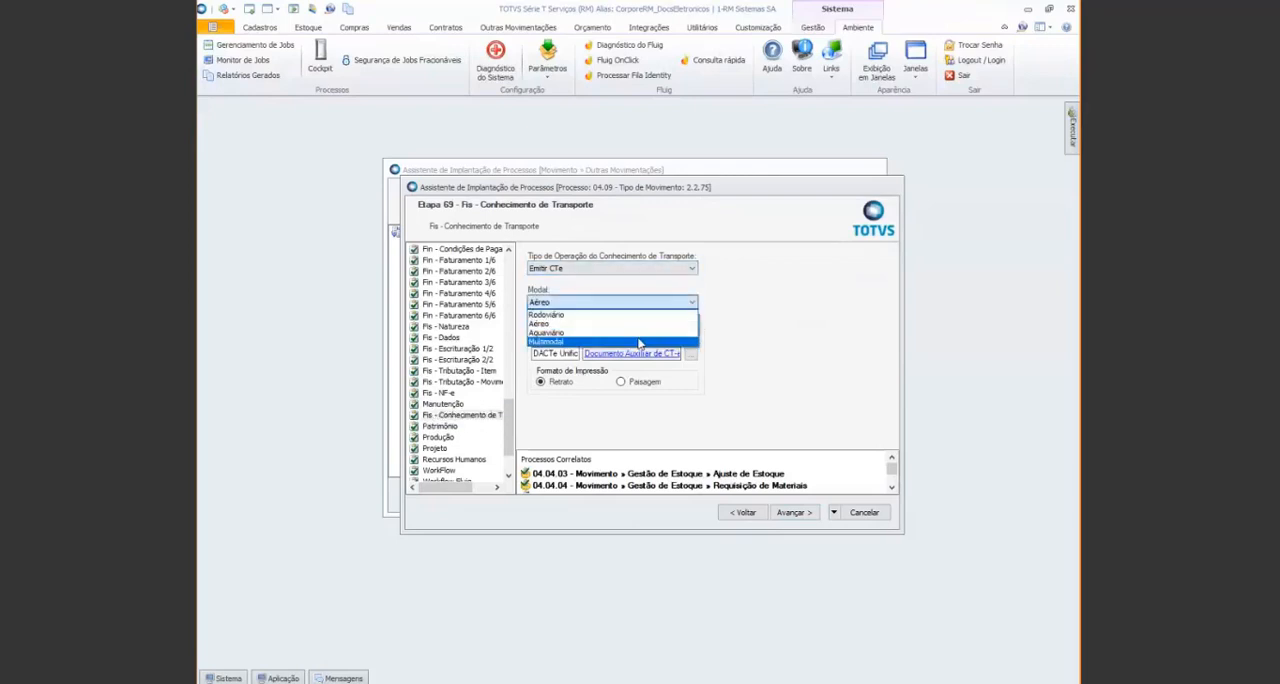
{"action": "left_click", "coordinate": [640, 330]}
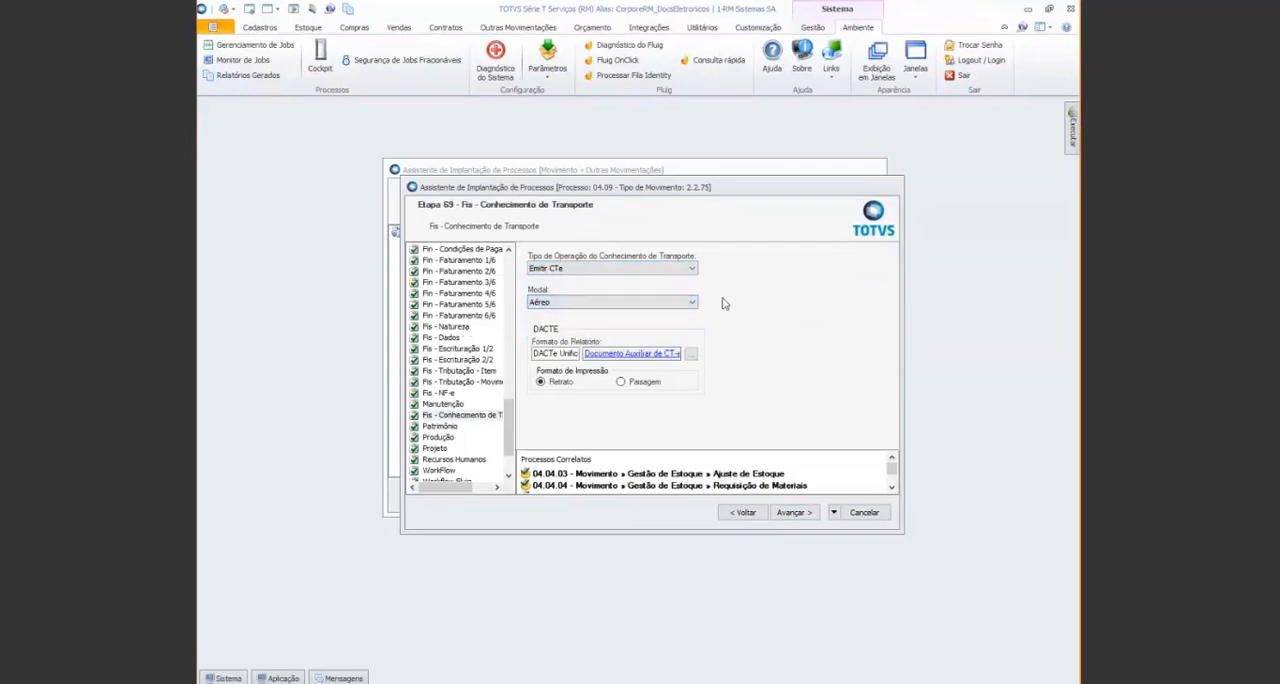
{"action": "left_click", "coordinate": [572, 355]}
{"action": "left_click", "coordinate": [597, 303]}
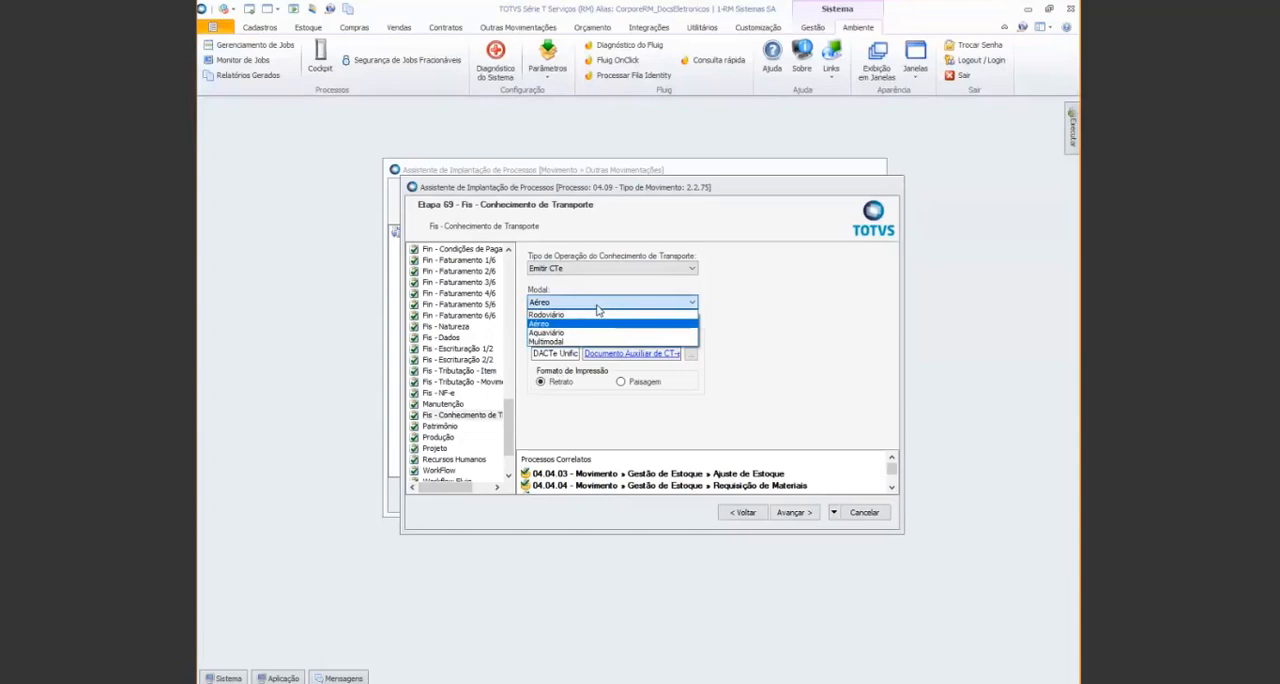
{"action": "left_click", "coordinate": [810, 332]}
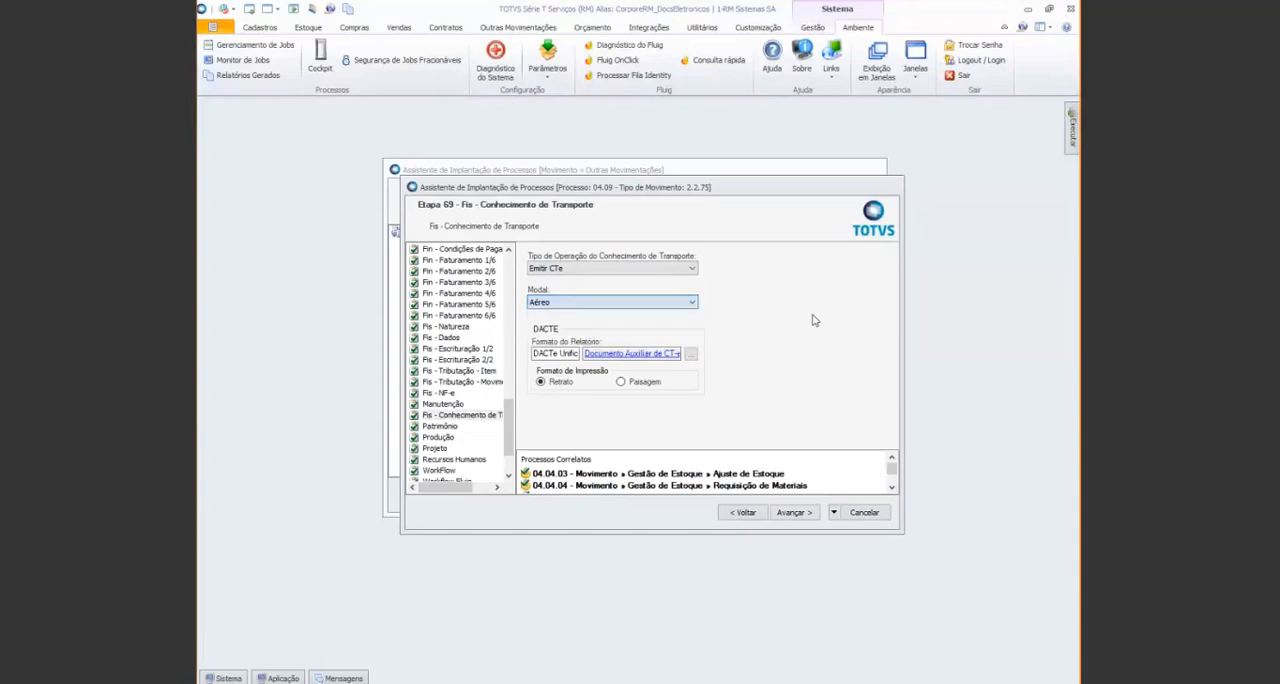
{"action": "left_click", "coordinate": [866, 513]}
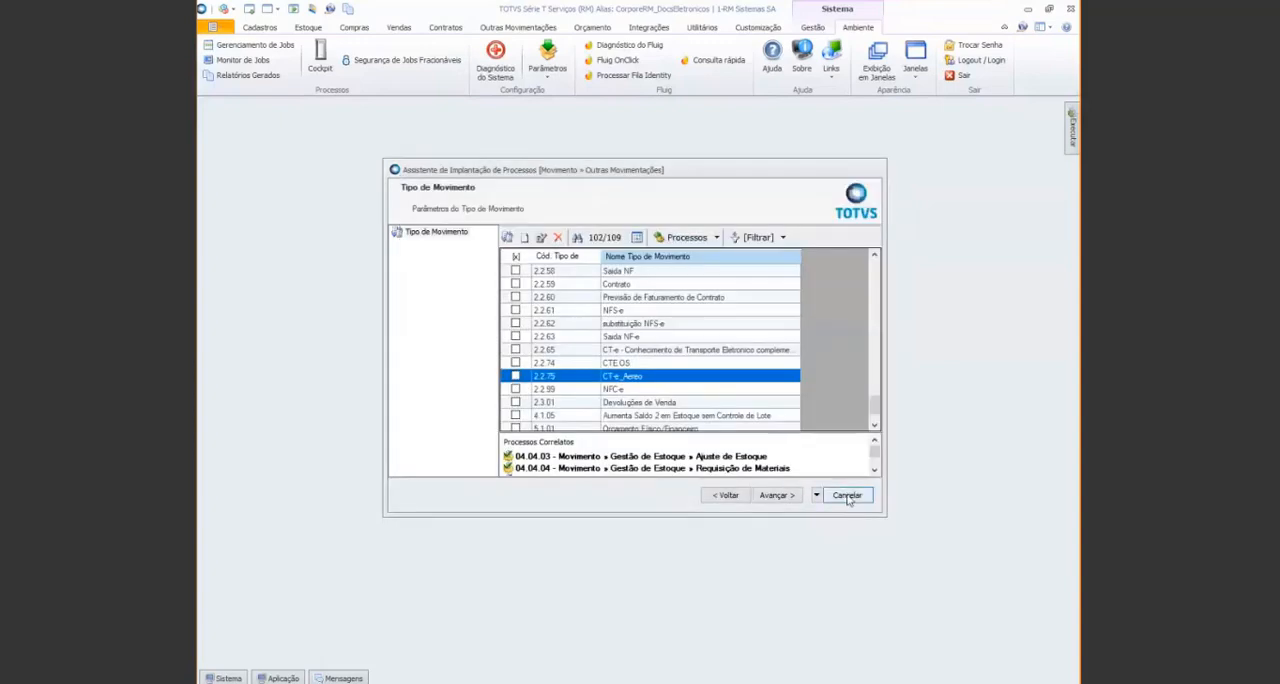
{"action": "left_click", "coordinate": [848, 499]}
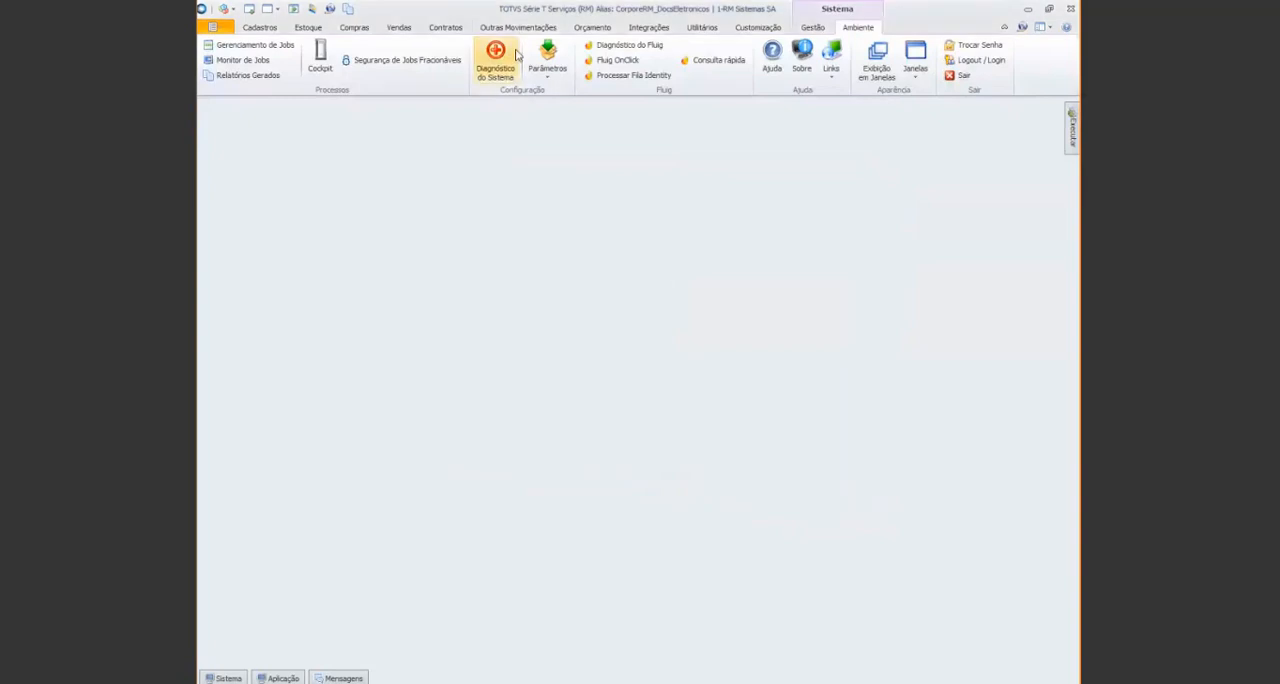
Open the Outras Movimentações list for movement type 2.2.75 and branch 36, using the Hoje filter
{"action": "left_click", "coordinate": [518, 28]}
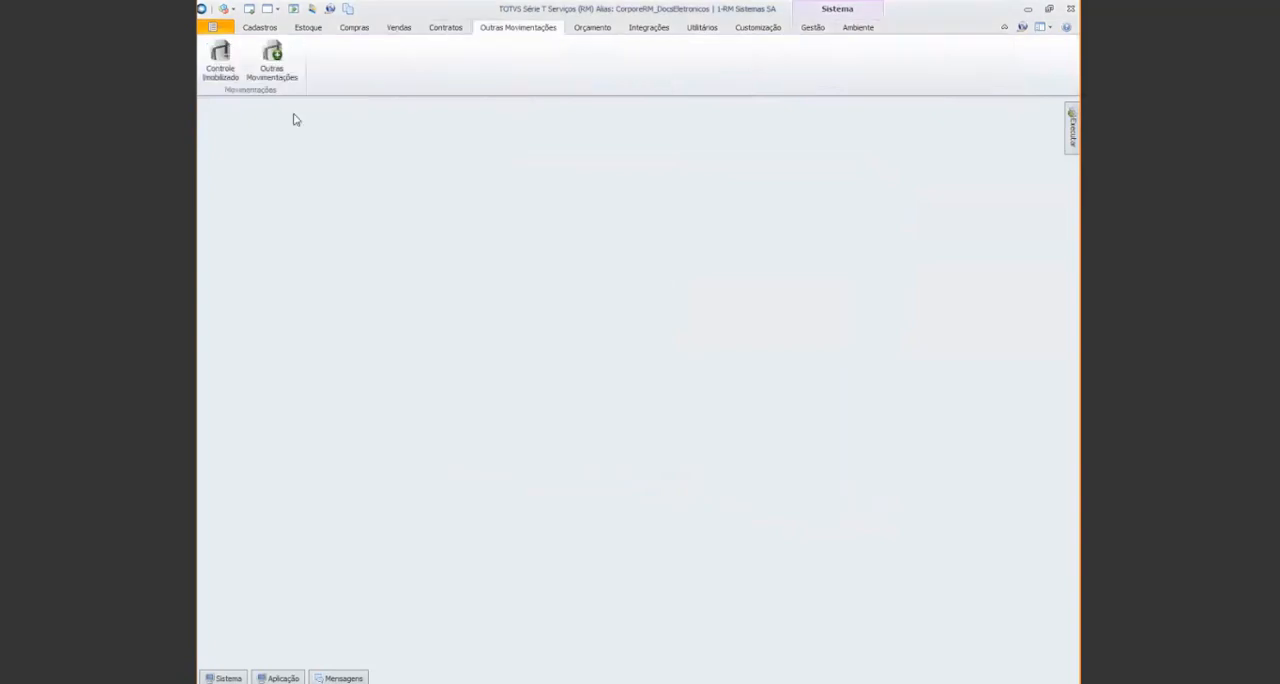
{"action": "left_click", "coordinate": [283, 73]}
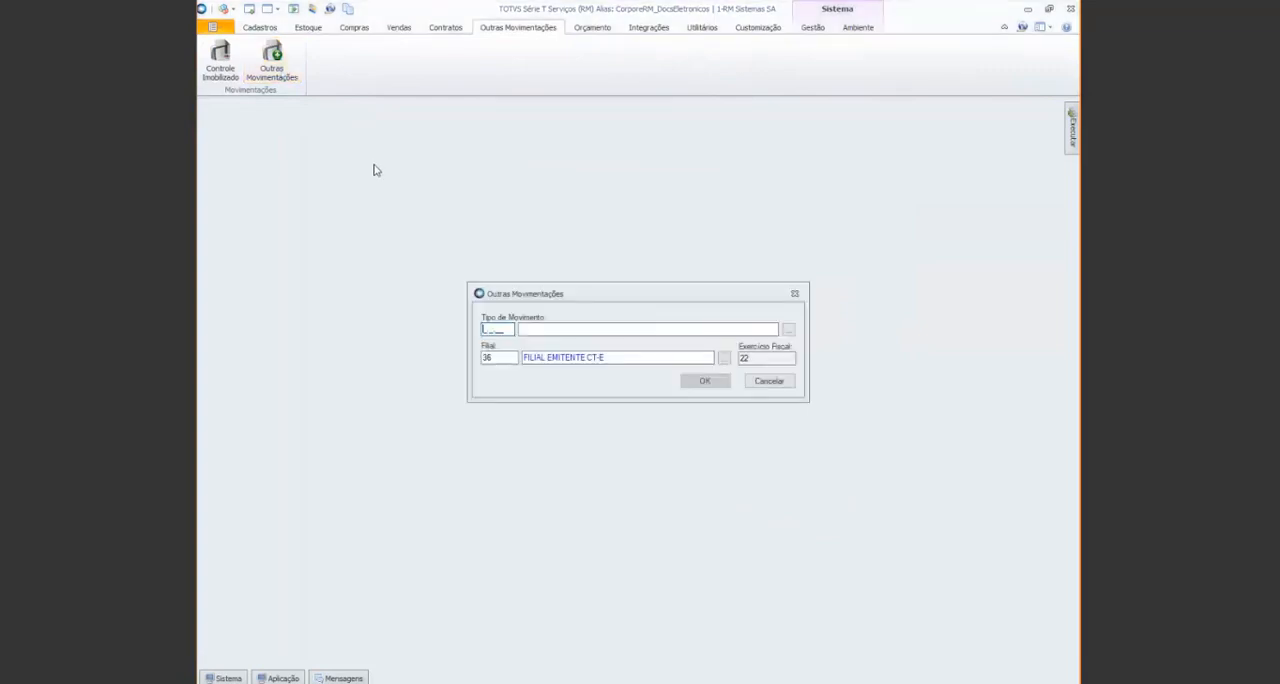
{"action": "type", "text": "2275"}
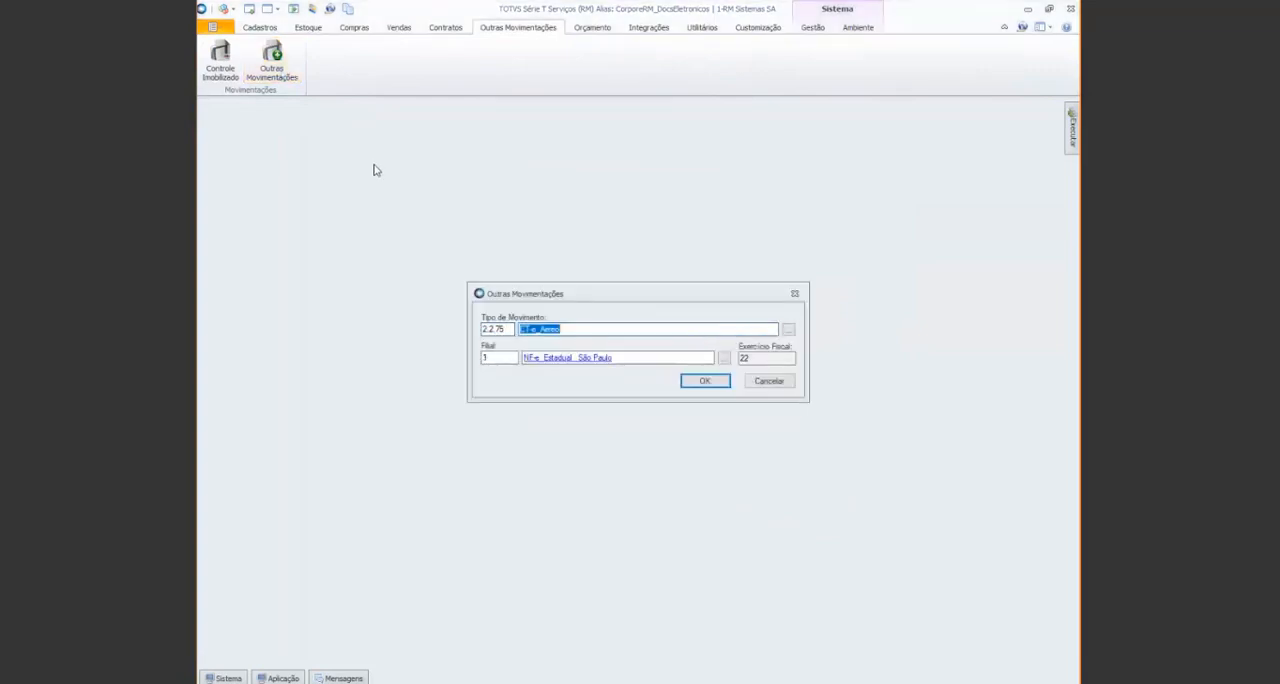
{"action": "key", "text": "Tab"}
{"action": "type", "text": "36"}
{"action": "key", "text": "Tab"}
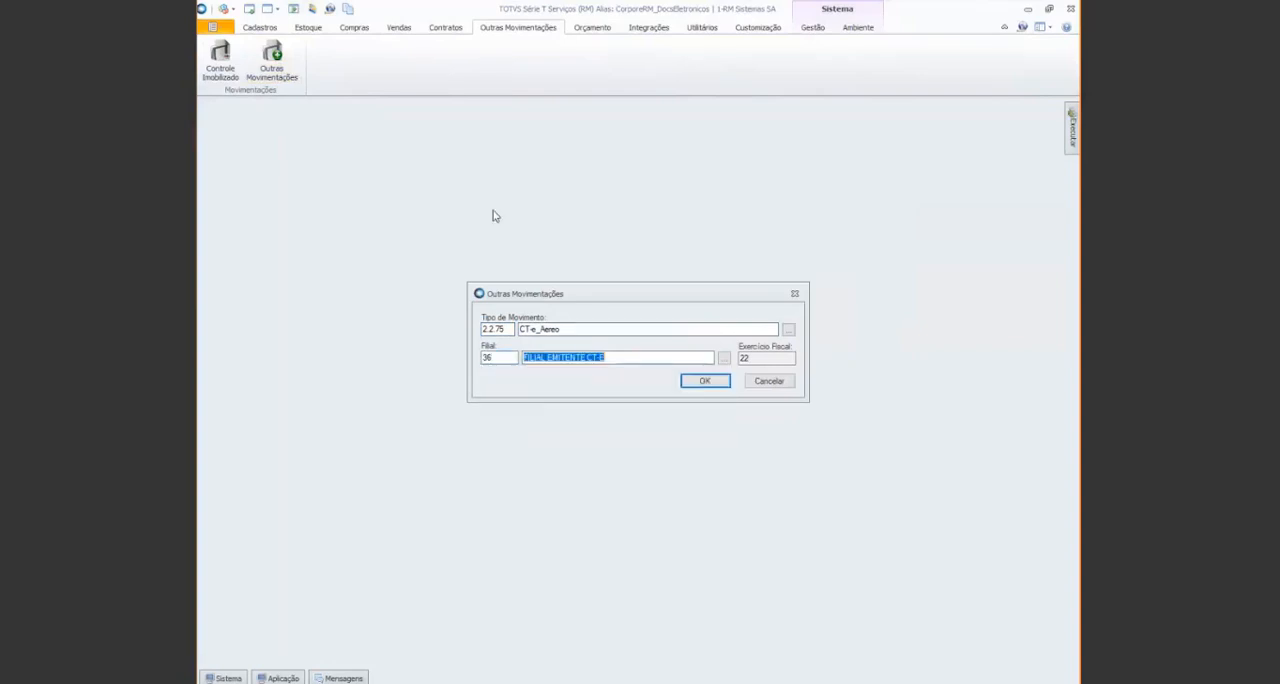
{"action": "left_click", "coordinate": [706, 381]}
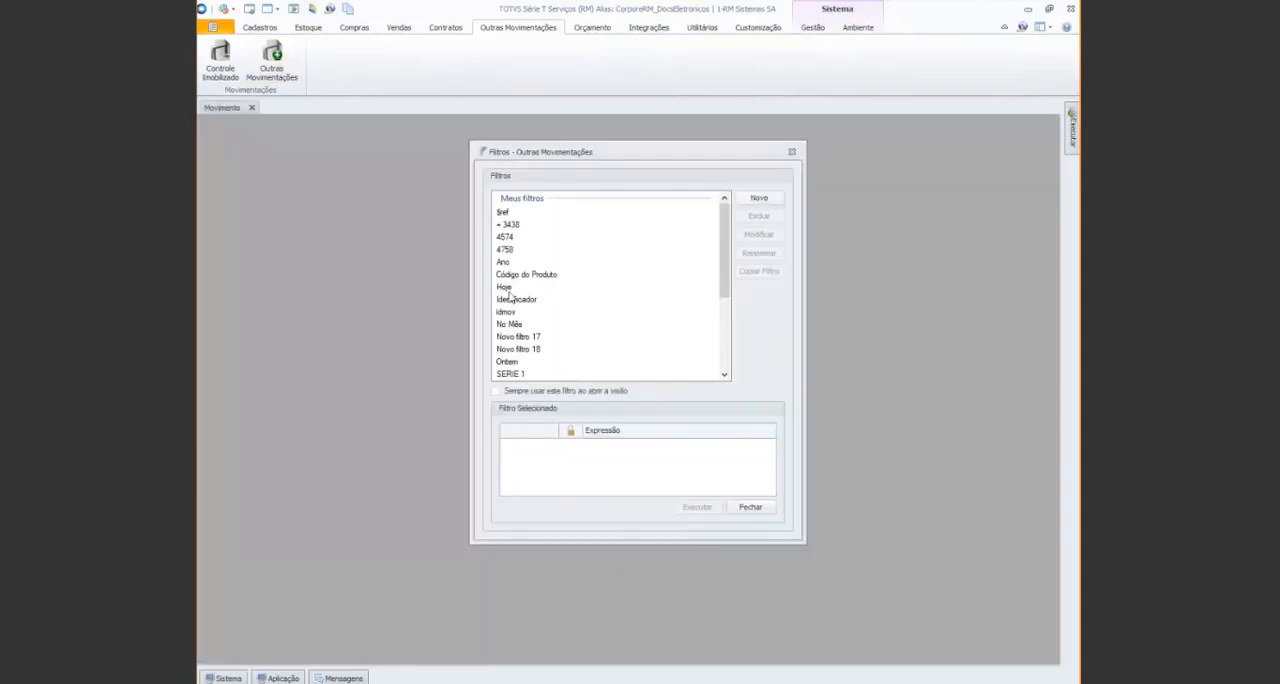
{"action": "left_click", "coordinate": [508, 290]}
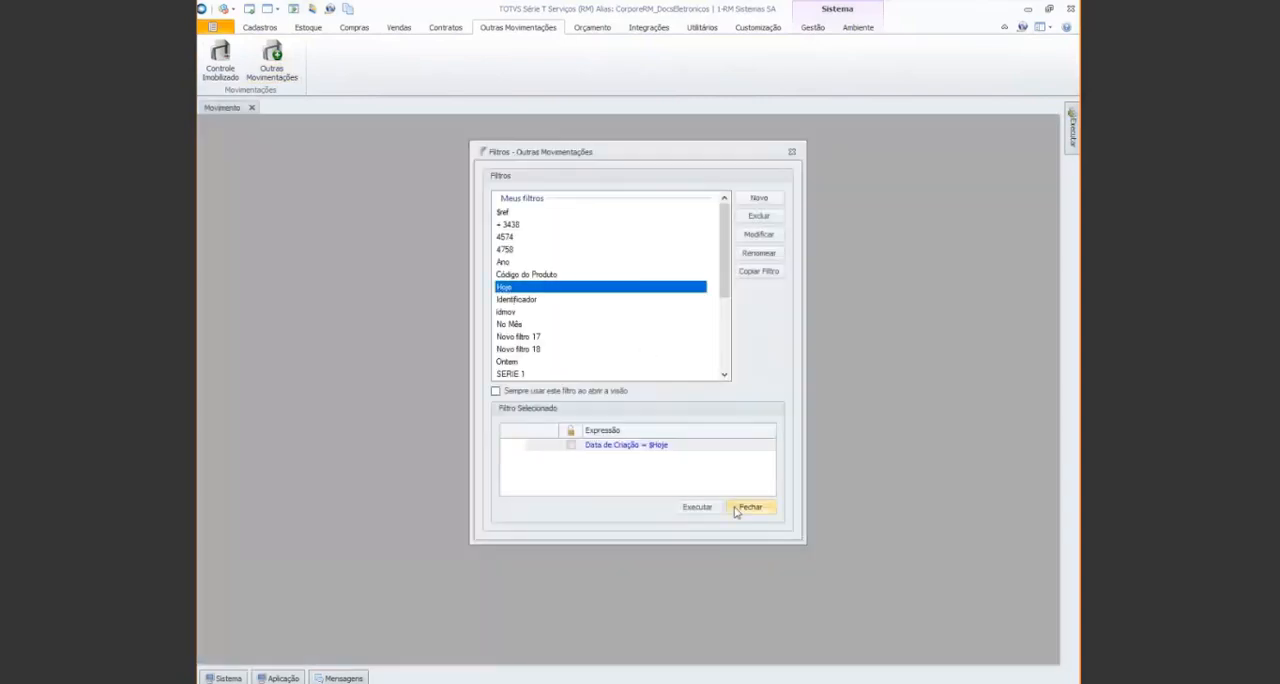
{"action": "left_click", "coordinate": [740, 508]}
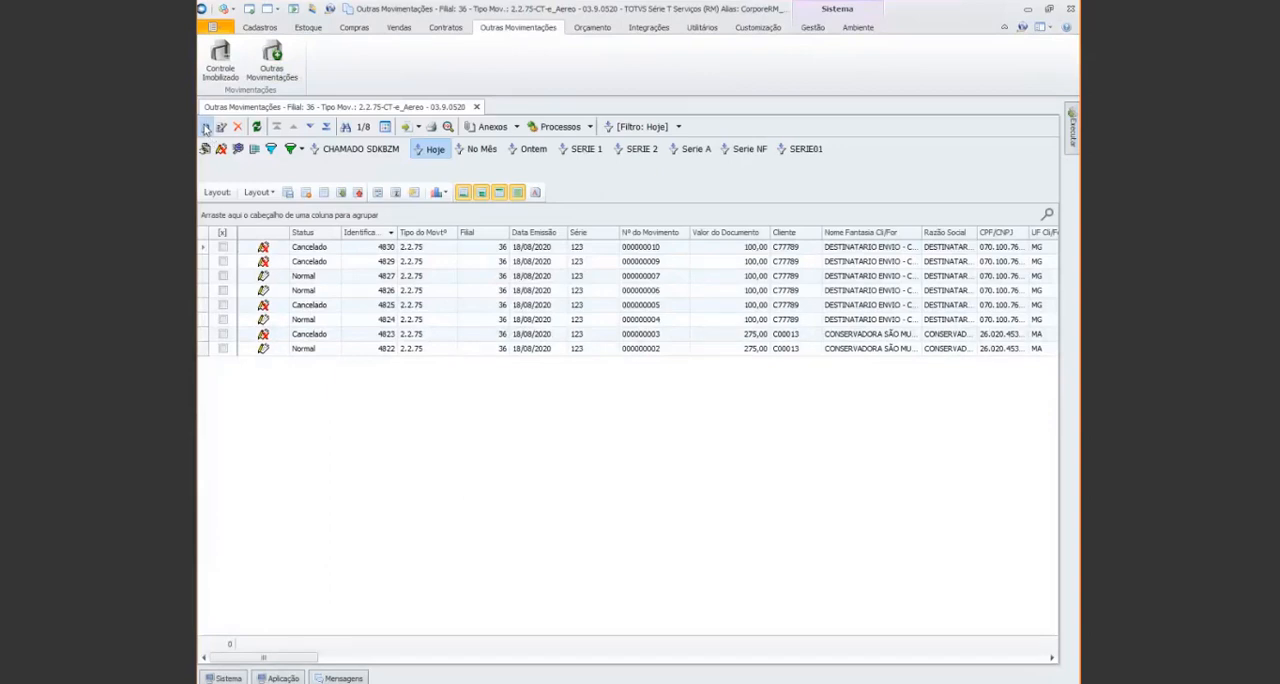
Create a new 2.2.75 movement and review its Financeira and Fiscal integration data
{"action": "left_click", "coordinate": [205, 127]}
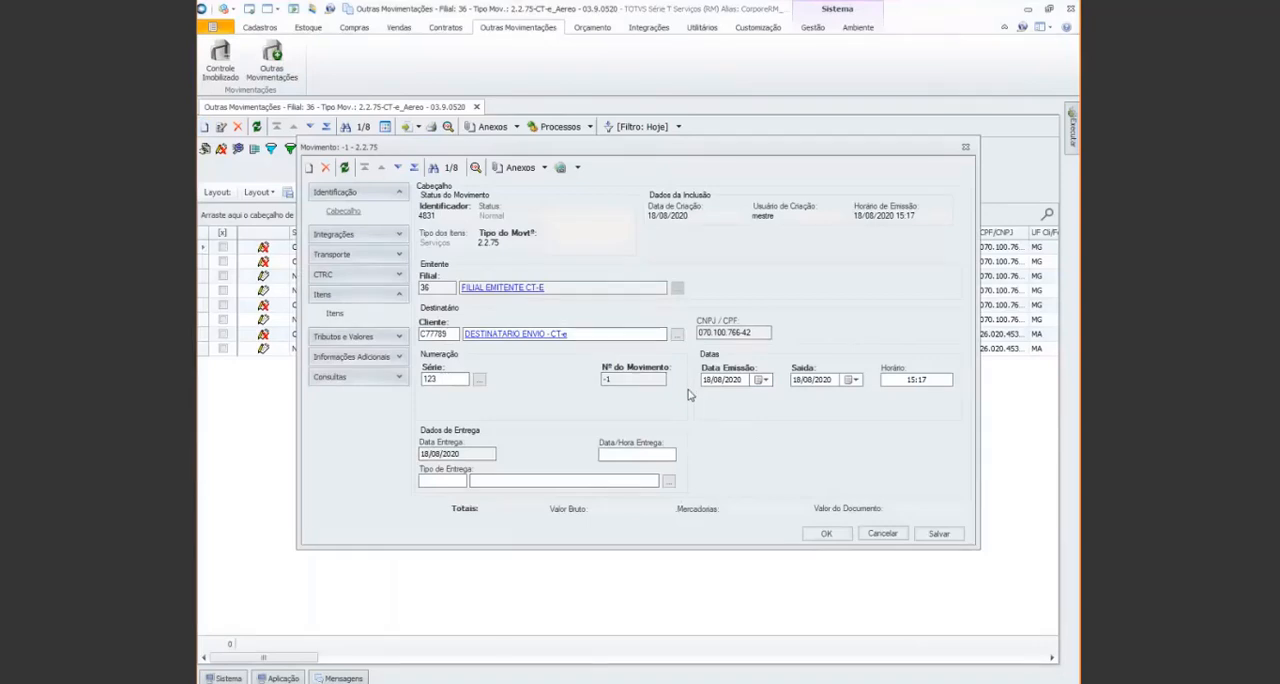
{"action": "left_click", "coordinate": [399, 235]}
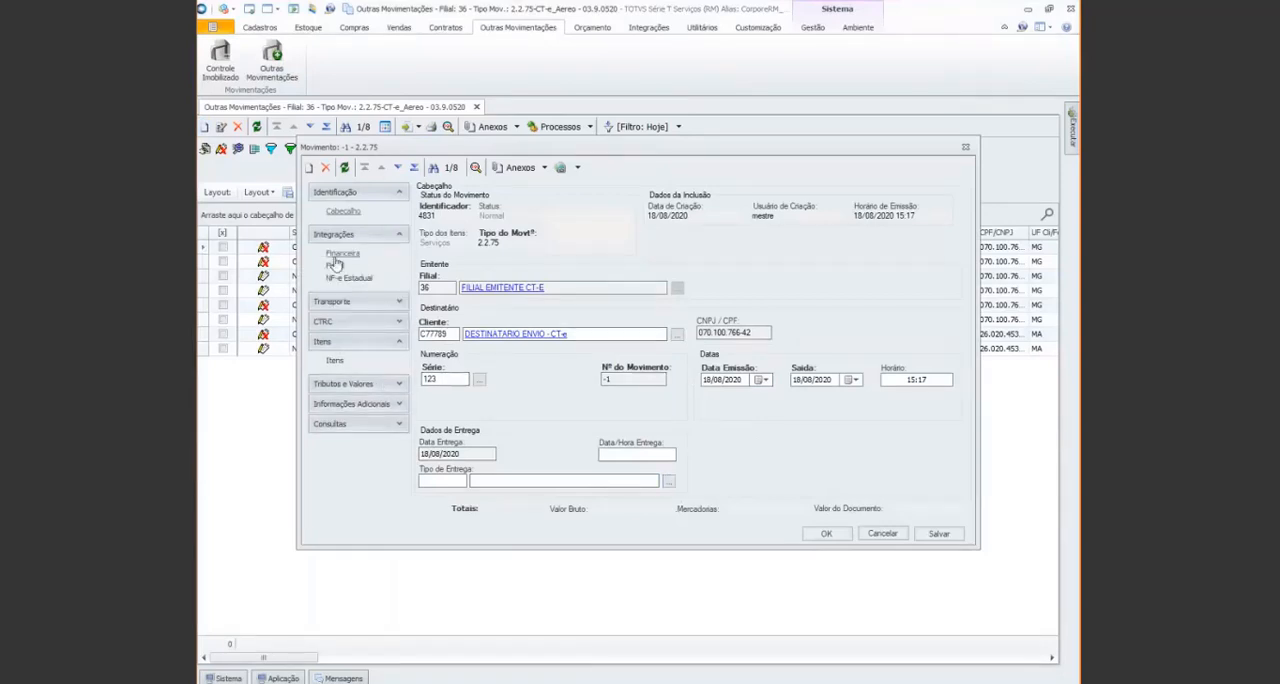
{"action": "left_click", "coordinate": [337, 256]}
{"action": "left_click", "coordinate": [334, 267]}
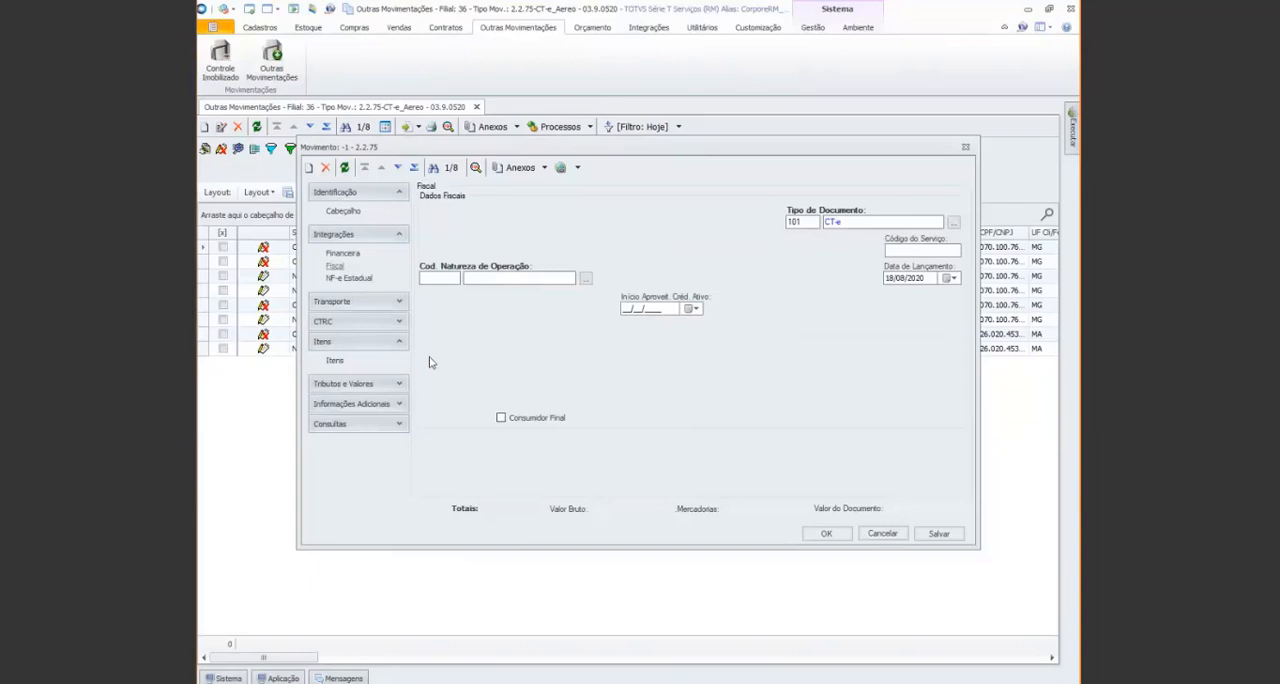
In the movement's transport identification, set Unidade de Medida to Unidade and the freight calculation to Calculado pelo Peso das Mercadorias
{"action": "left_click", "coordinate": [399, 302]}
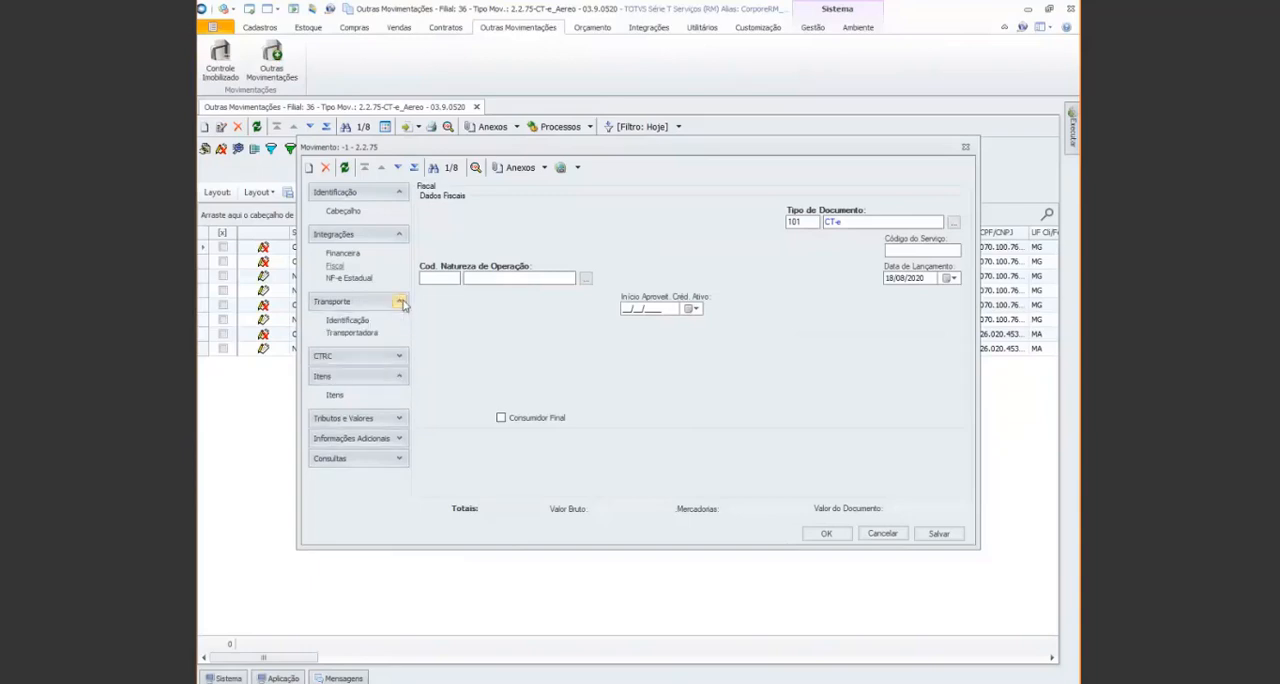
{"action": "left_click", "coordinate": [358, 322]}
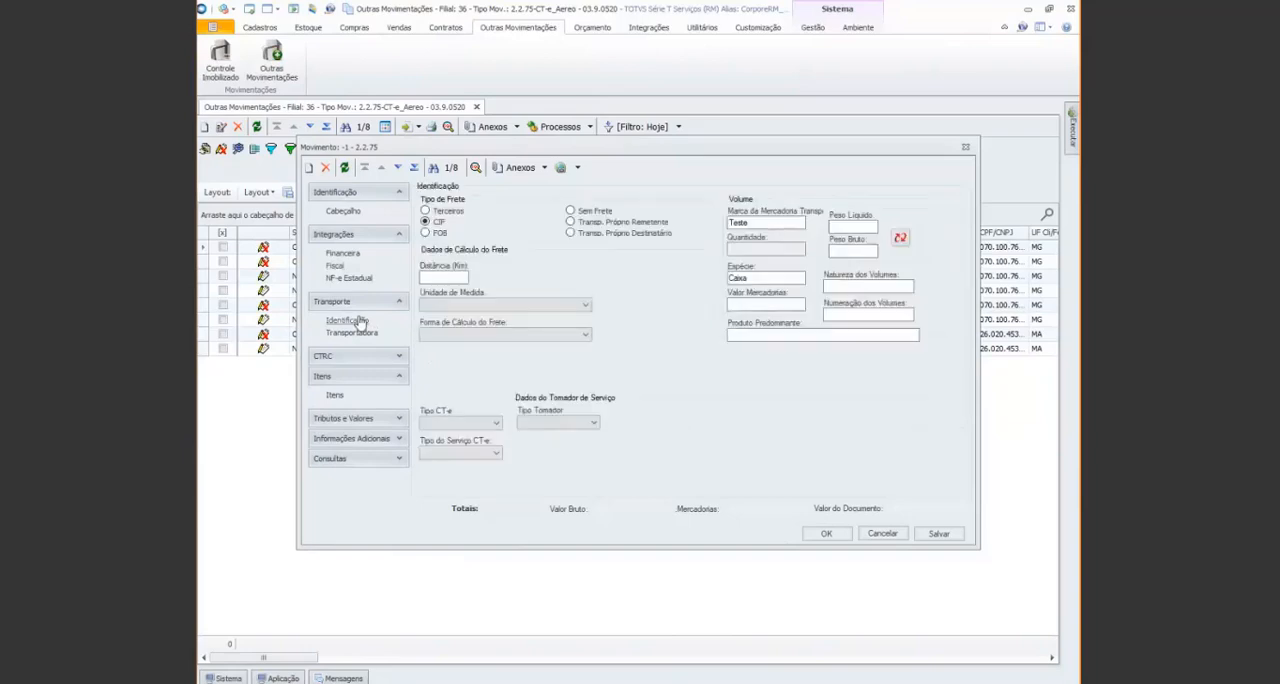
{"action": "left_click", "coordinate": [502, 304]}
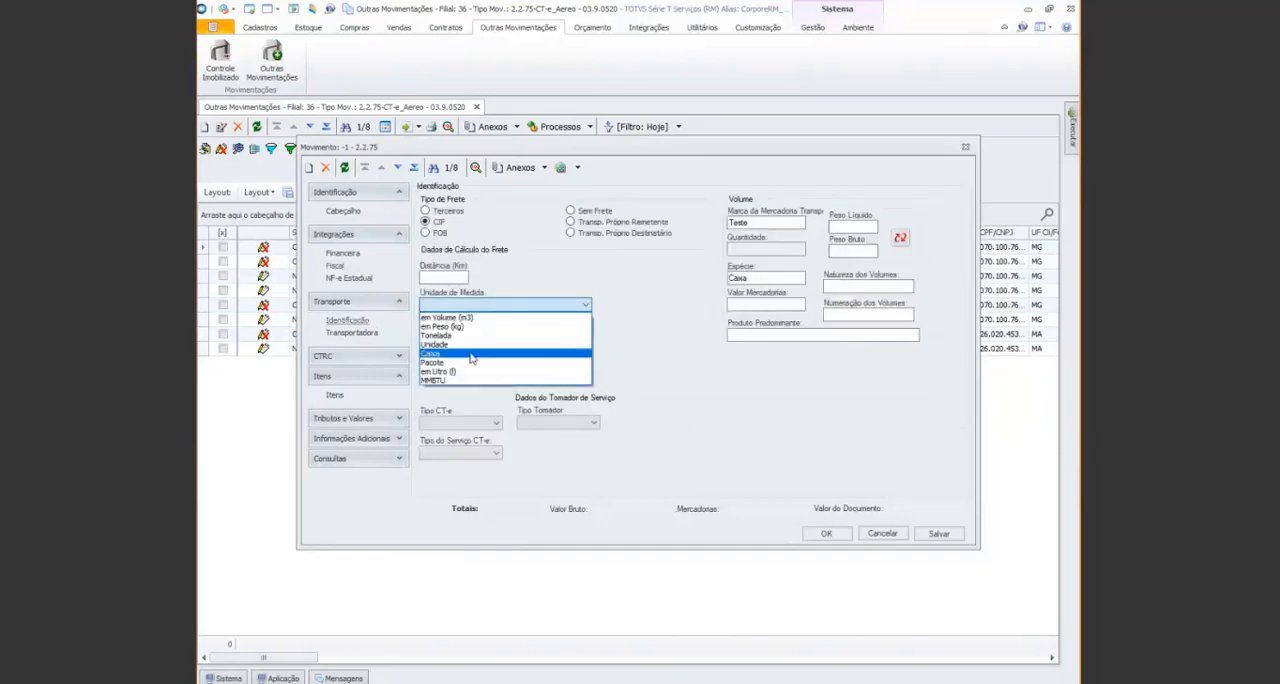
{"action": "left_click", "coordinate": [470, 344]}
{"action": "left_click", "coordinate": [563, 332]}
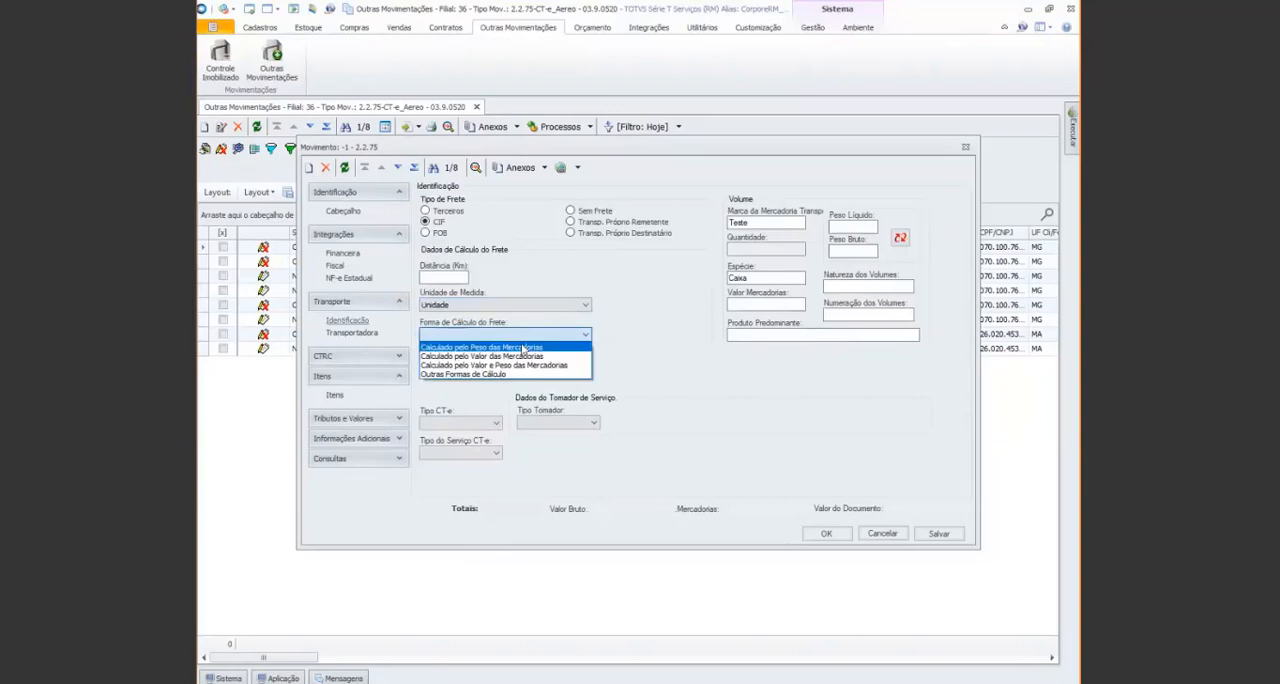
{"action": "left_click", "coordinate": [524, 349]}
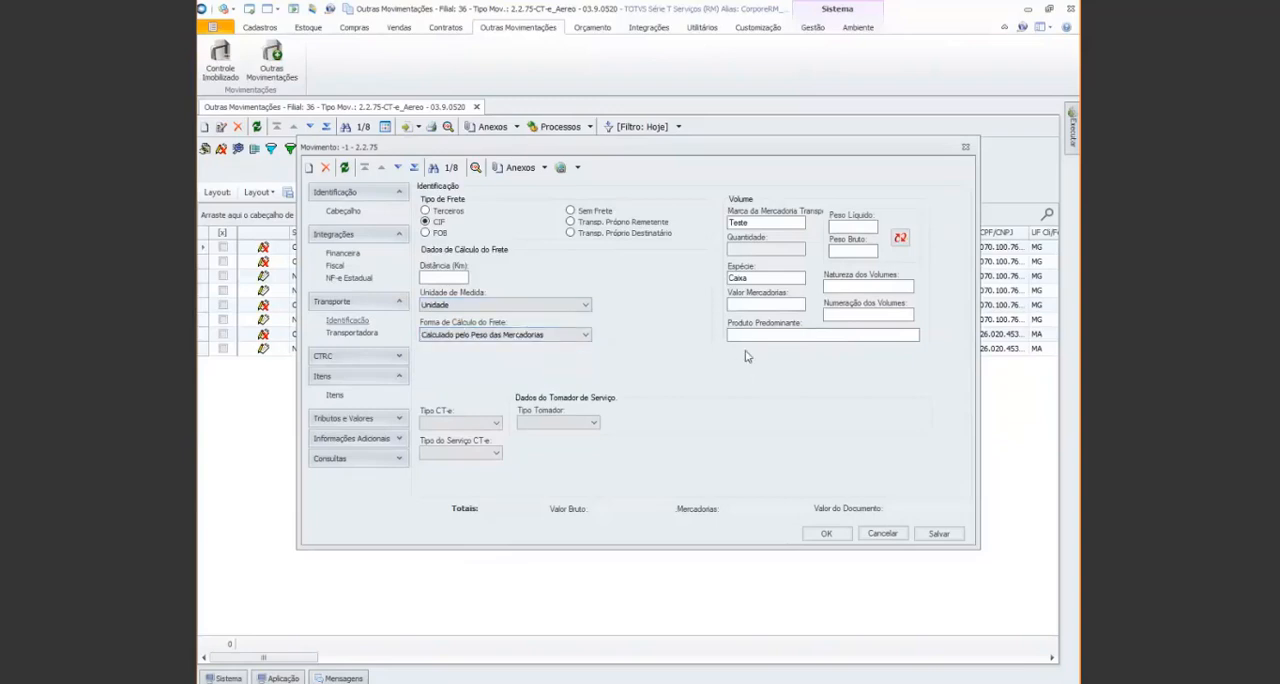
Enter Refrigerante as the Produto Predominante in the transport volume data
{"action": "left_click", "coordinate": [744, 337]}
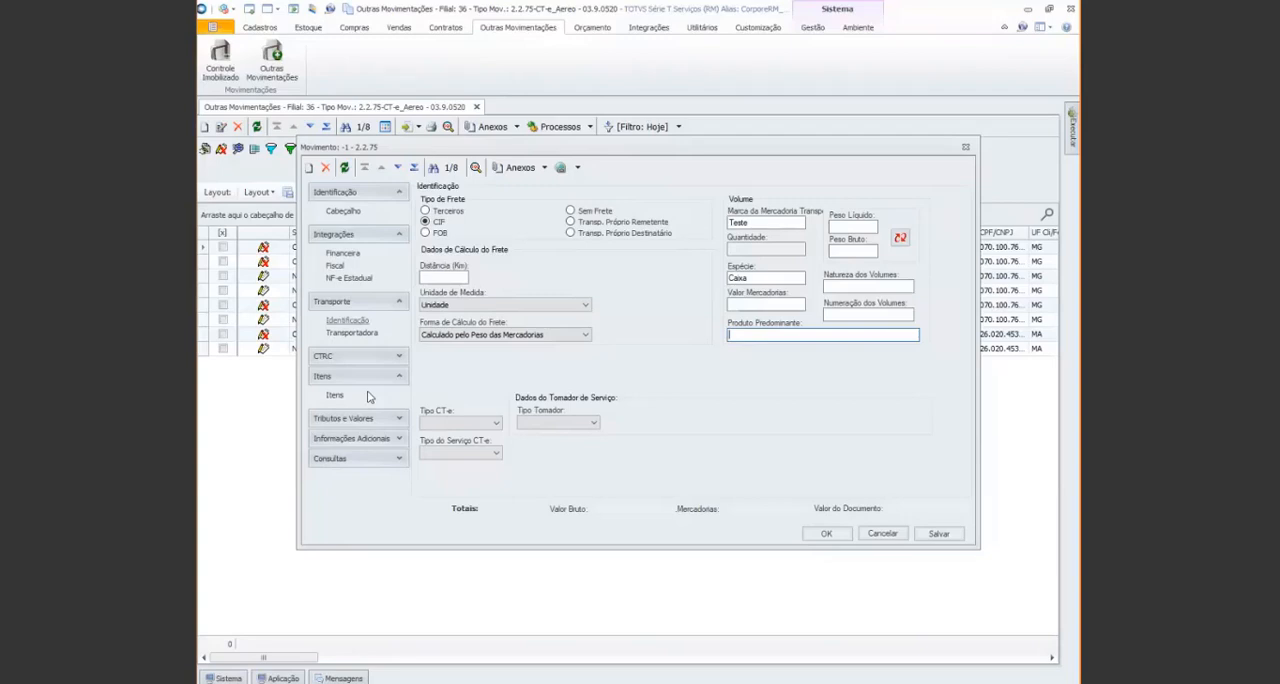
{"action": "type", "text": "Refrigerante"}
Set both Tipo CT-e and Tipo do Serviço CT-e to Normal
{"action": "left_click", "coordinate": [496, 424]}
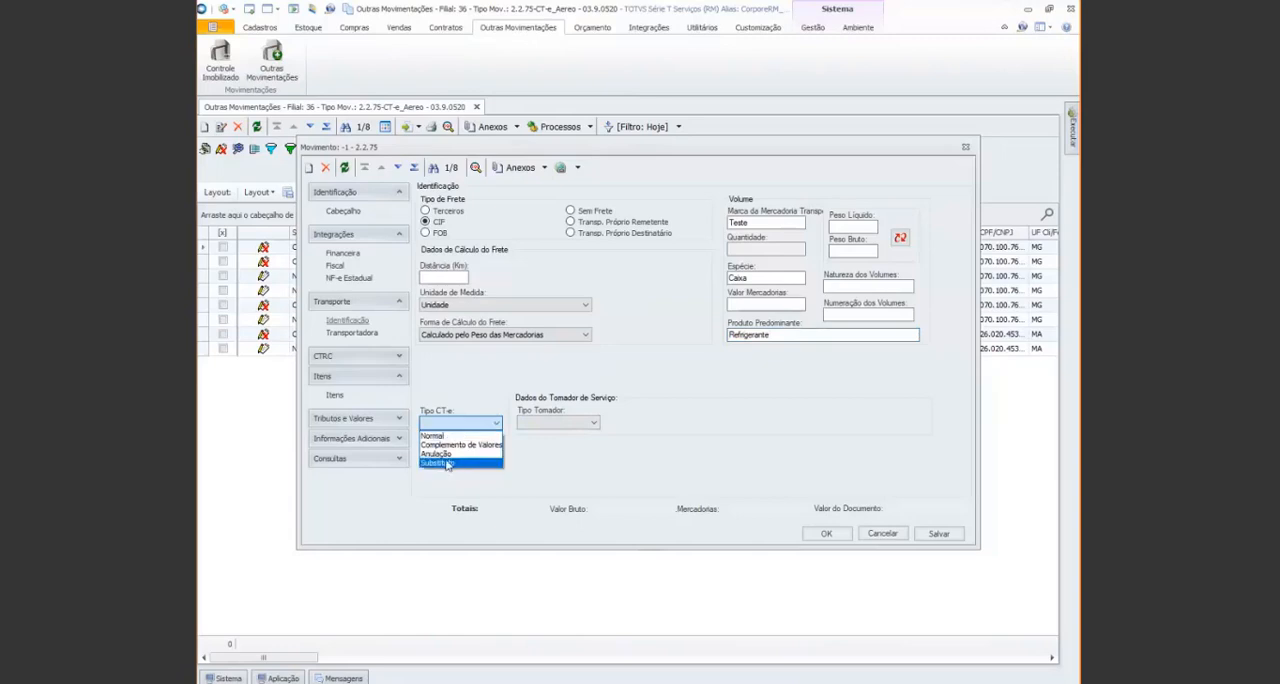
{"action": "left_click", "coordinate": [443, 438]}
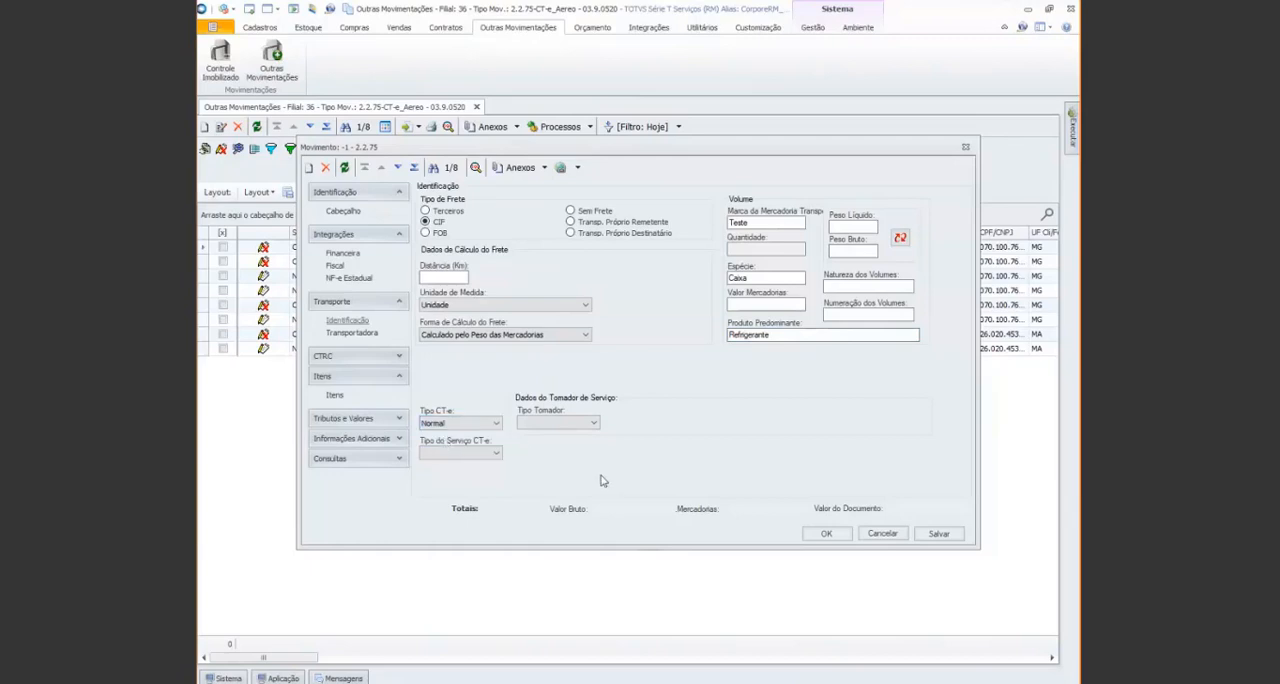
{"action": "left_click", "coordinate": [497, 455]}
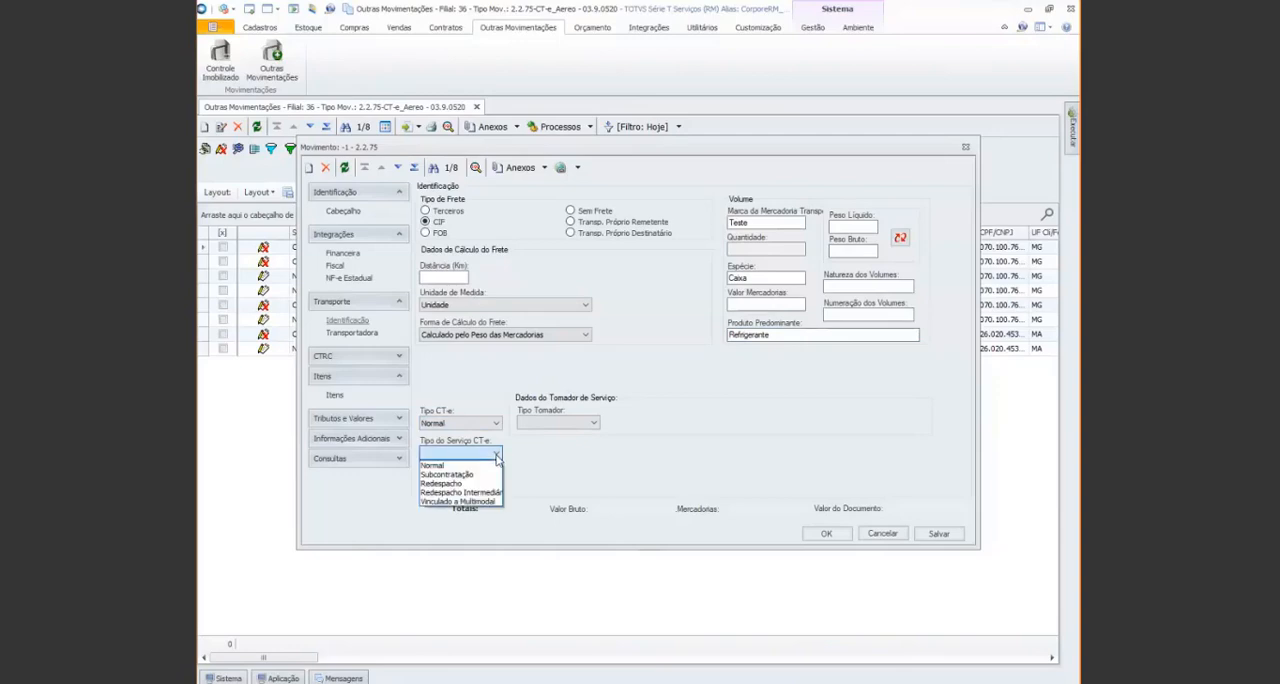
{"action": "left_click", "coordinate": [437, 466]}
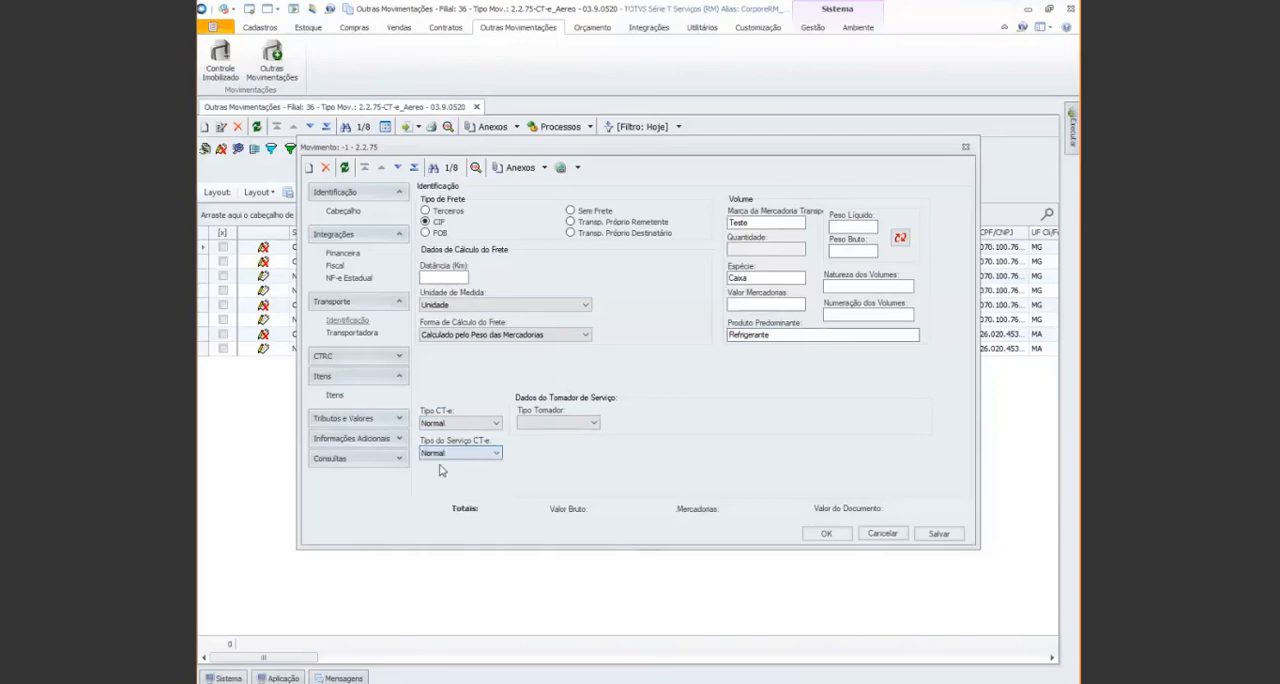
Try Outros as the Tipo Tomador to view its extra client/supplier field, and set the type to Remetente
{"action": "left_click", "coordinate": [594, 423]}
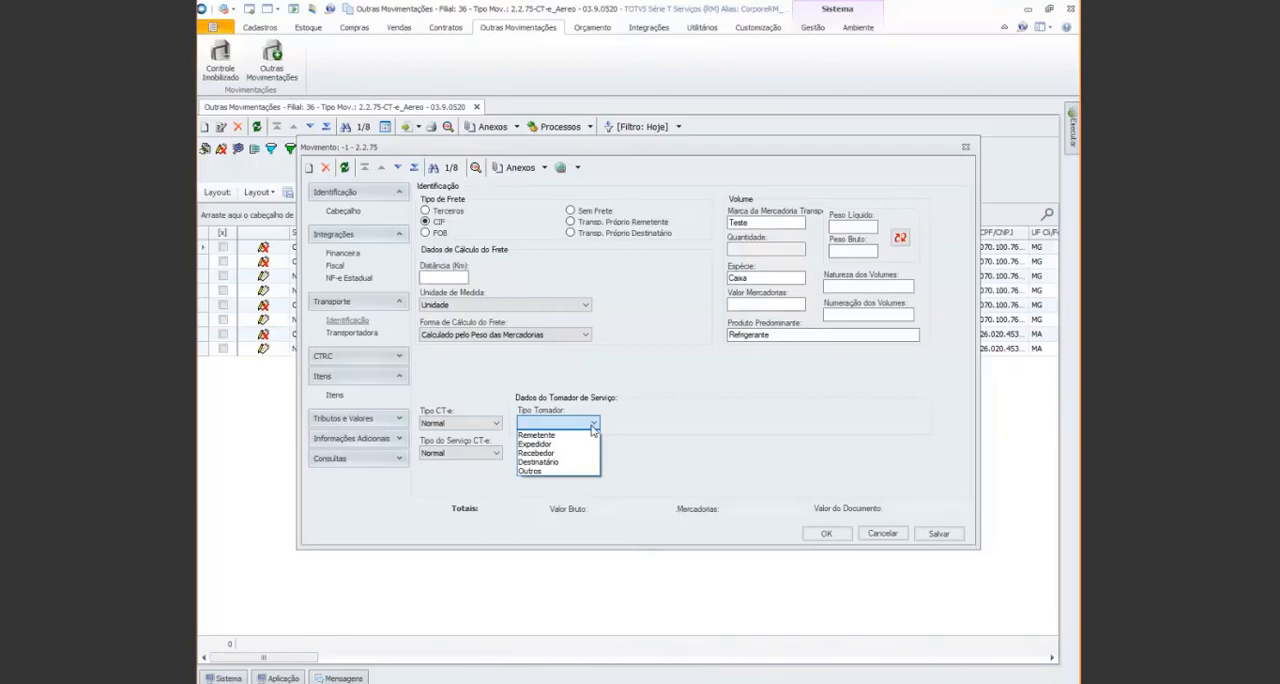
{"action": "left_click", "coordinate": [548, 475]}
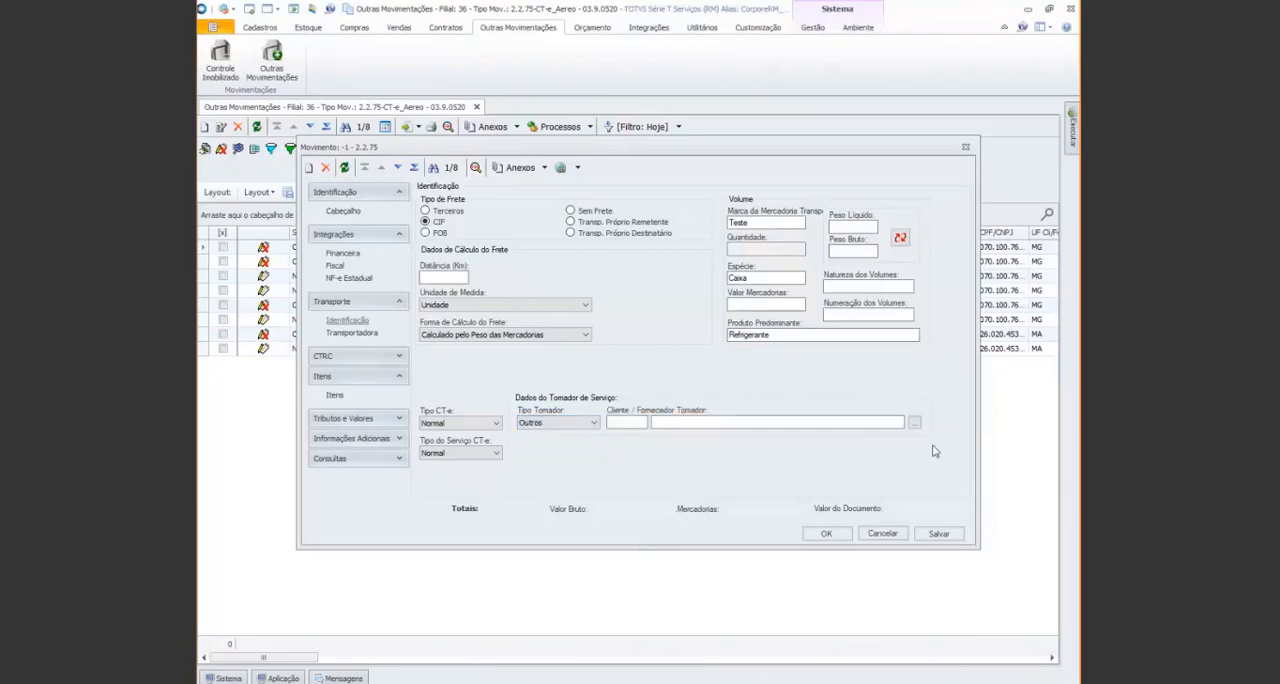
{"action": "left_click", "coordinate": [575, 423]}
{"action": "left_click", "coordinate": [570, 437]}
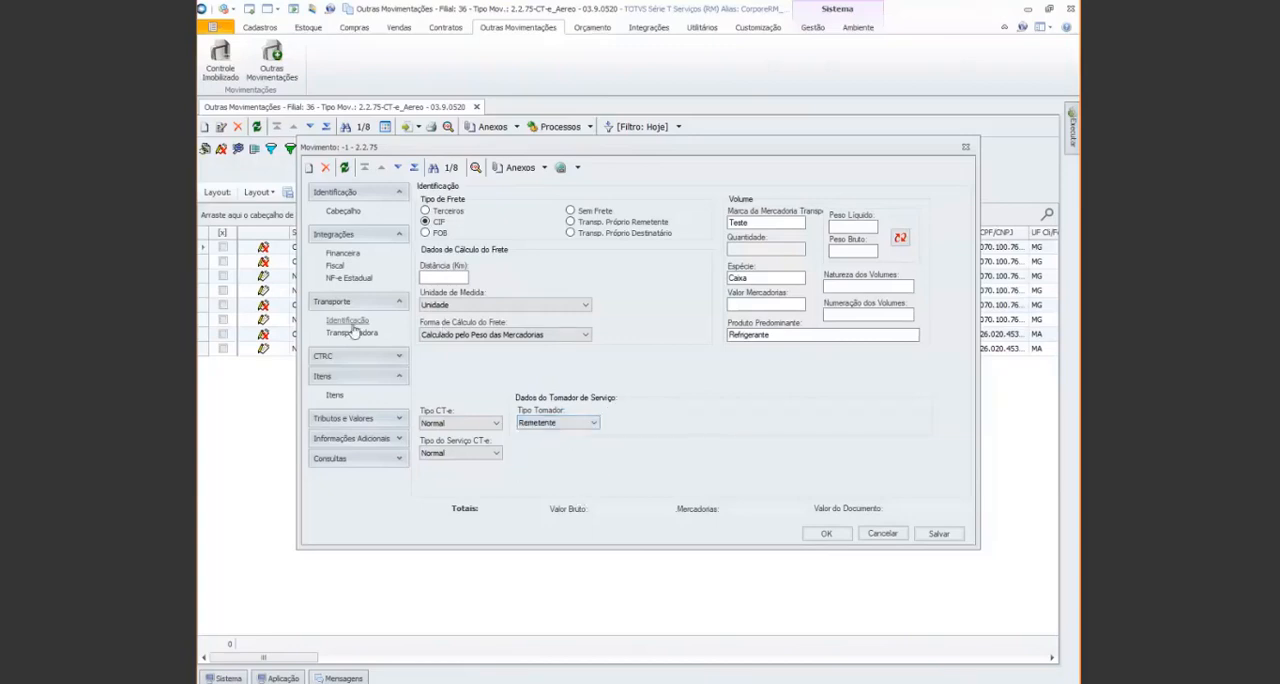
In the CTRC Remetente e Destinatário data, set the sender type to Empresa with branch 36
{"action": "left_click", "coordinate": [390, 357]}
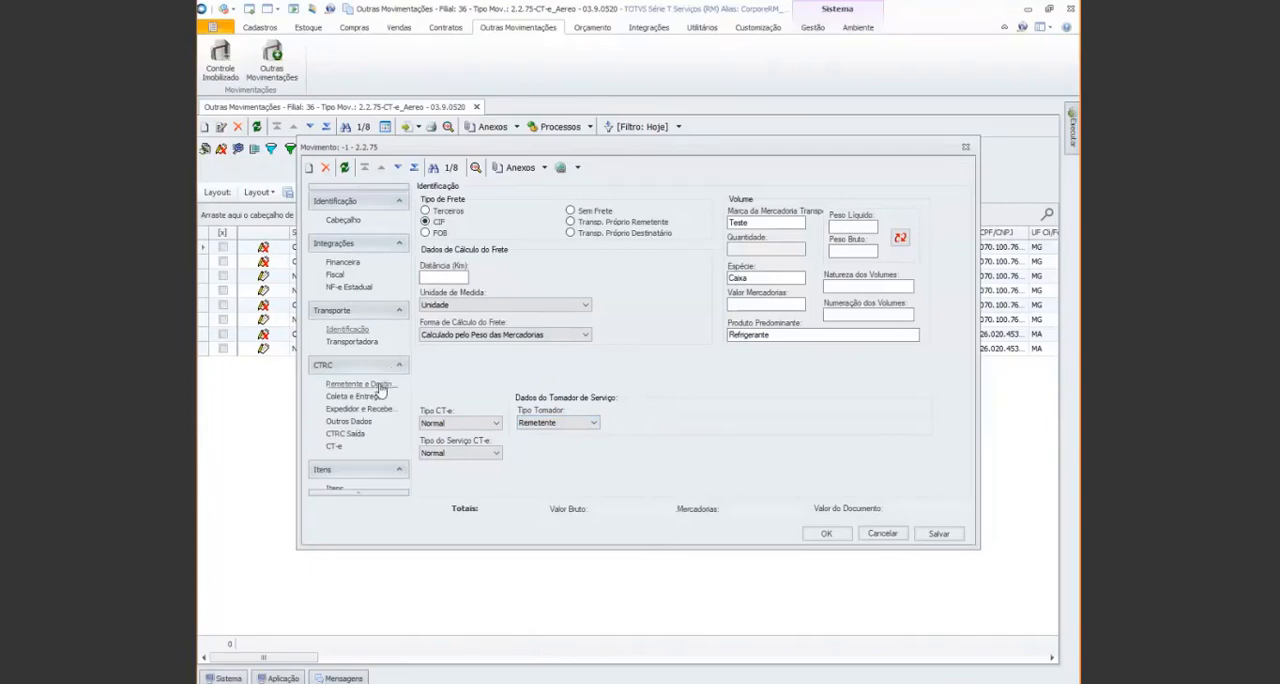
{"action": "left_click", "coordinate": [379, 389]}
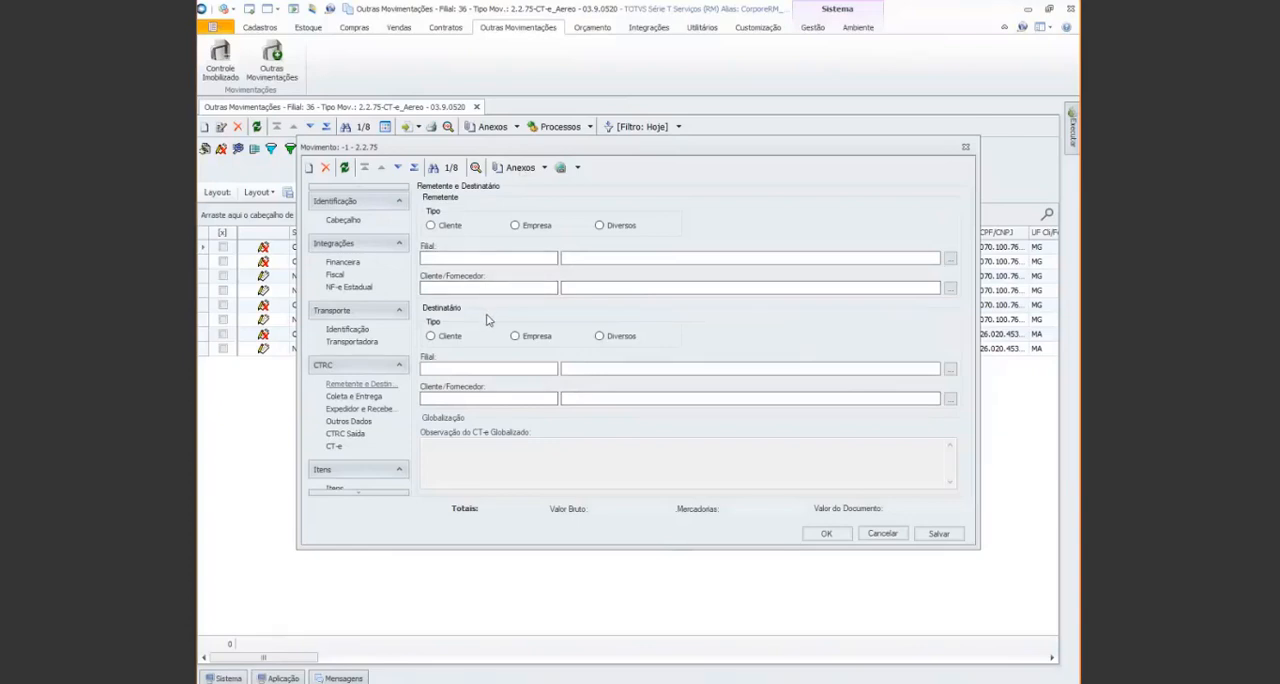
{"action": "left_click", "coordinate": [515, 225]}
{"action": "left_click", "coordinate": [465, 258]}
{"action": "type", "text": "36"}
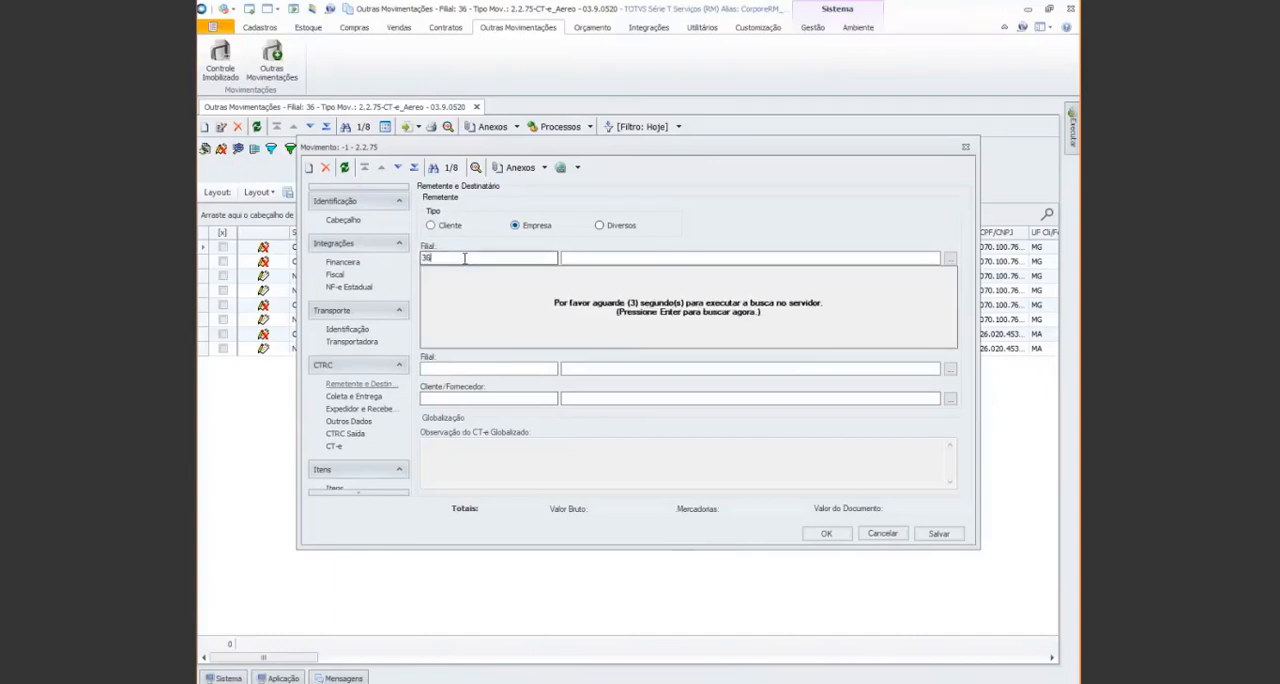
{"action": "key", "text": "Tab"}
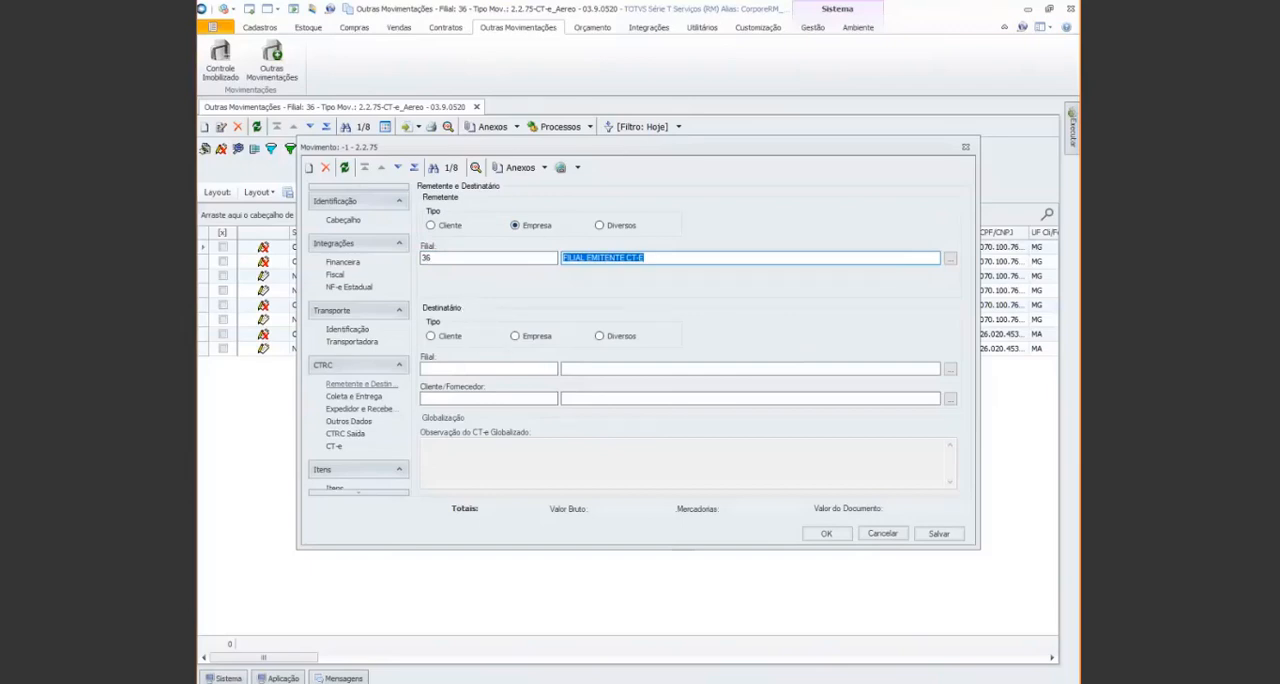
Switch to Notepad to consult the saved notes, and return to the movement's Remetente e Destinatário data
{"action": "key", "text": "alt+Tab"}
{"action": "key", "text": "alt+Tab"}
{"action": "key", "text": "alt+Tab"}
{"action": "key", "text": "alt+Tab"}
{"action": "key", "text": "alt+Tab"}
{"action": "key", "text": "alt+Tab"}
{"action": "key", "text": "alt+Tab"}
{"action": "key", "text": "alt+Tab"}
{"action": "key", "text": "alt+Tab"}
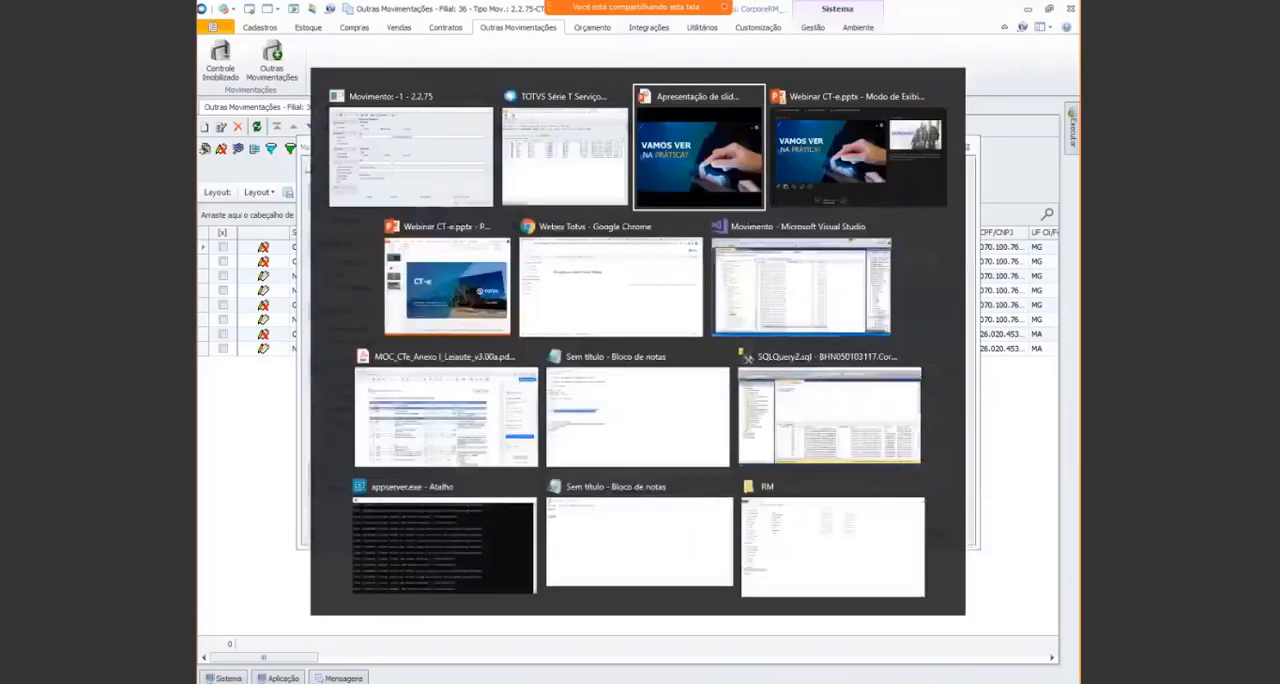
{"action": "key", "text": "alt+Tab"}
{"action": "key", "text": "alt+Tab"}
{"action": "key", "text": "alt+Tab"}
{"action": "key", "text": "alt+Tab"}
{"action": "key", "text": "alt+Tab"}
{"action": "key", "text": "alt+Tab"}
{"action": "key", "text": "alt+Tab"}
{"action": "key", "text": "alt+Tab"}
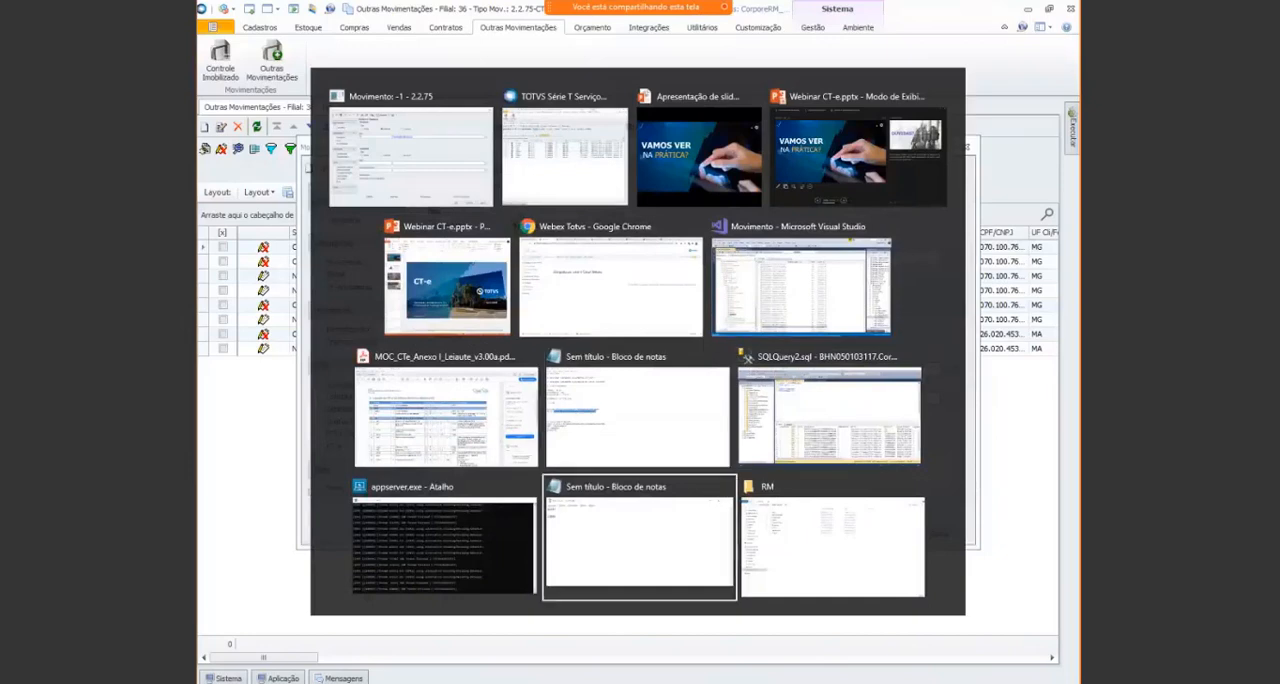
{"action": "key", "text": "alt+Tab"}
{"action": "key", "text": "alt+Tab"}
{"action": "key", "text": "alt+Tab"}
{"action": "key", "text": "alt+Tab"}
{"action": "key", "text": "alt+Tab"}
{"action": "key", "text": "alt+Tab"}
{"action": "key", "text": "alt+Tab"}
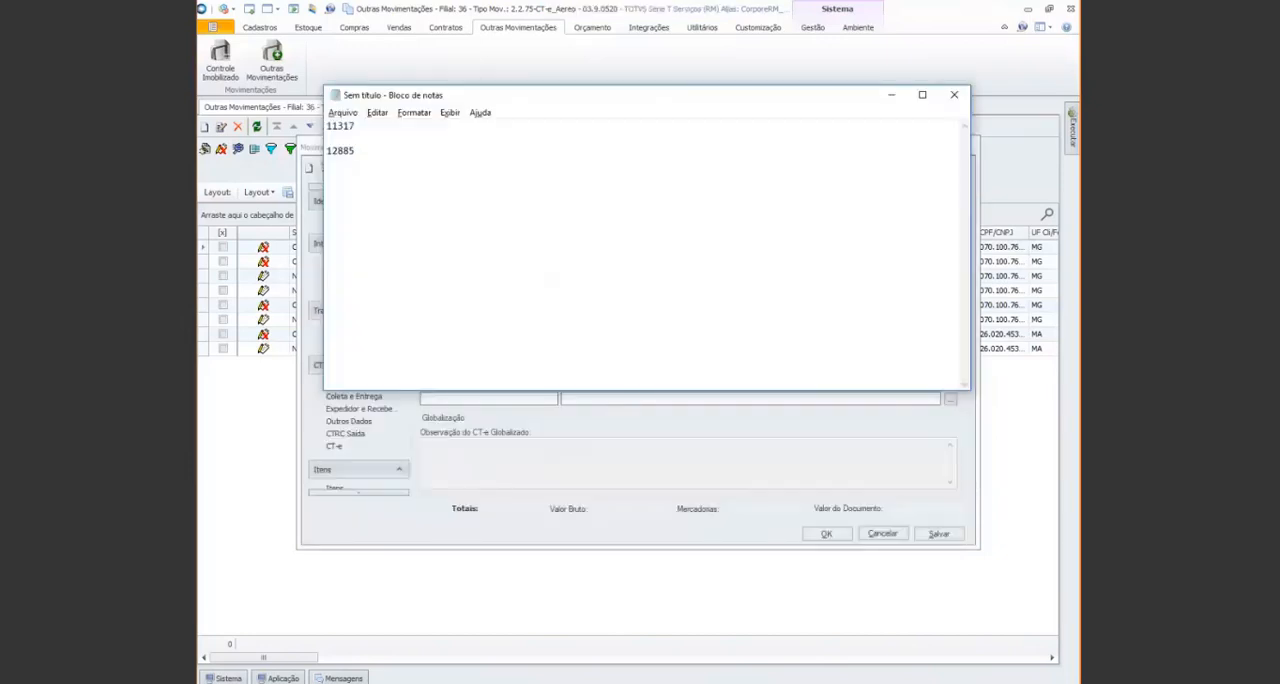
{"action": "key", "text": "alt+Tab"}
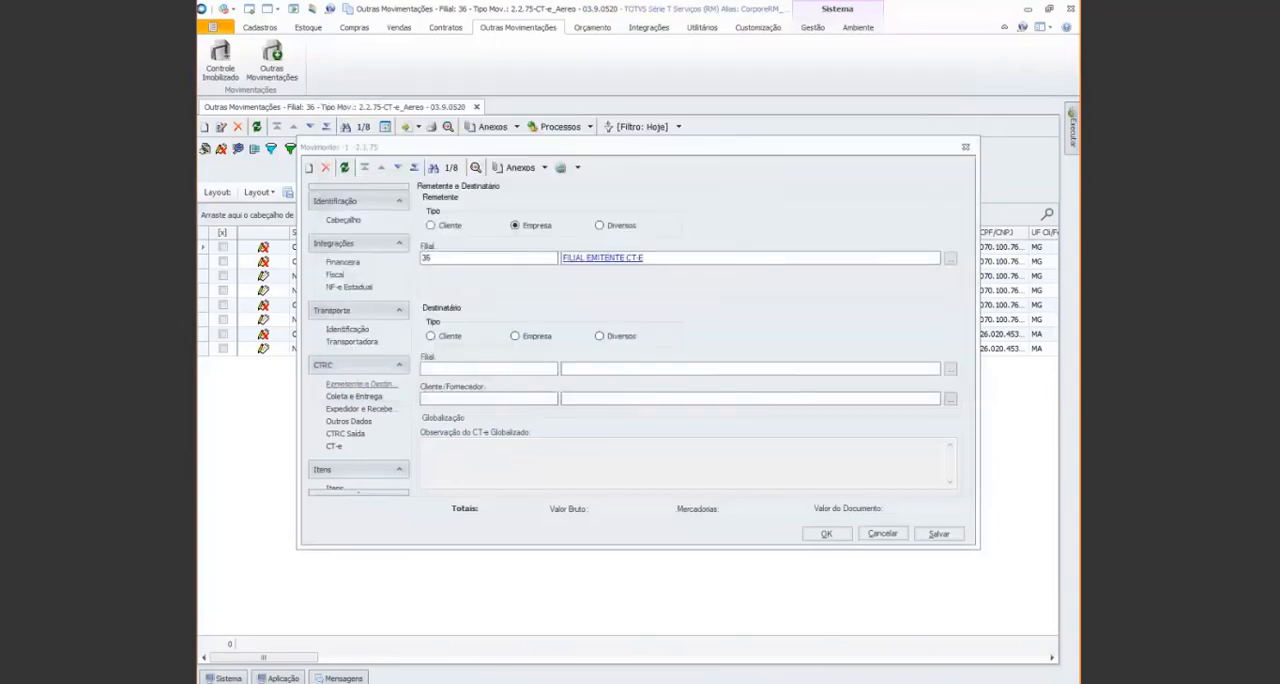
{"action": "key", "text": "alt+Tab"}
{"action": "key", "text": "alt+Tab"}
{"action": "key", "text": "alt+Tab"}
{"action": "key", "text": "alt+Tab"}
{"action": "key", "text": "alt+Tab"}
{"action": "key", "text": "alt+Tab"}
{"action": "key", "text": "alt+Tab"}
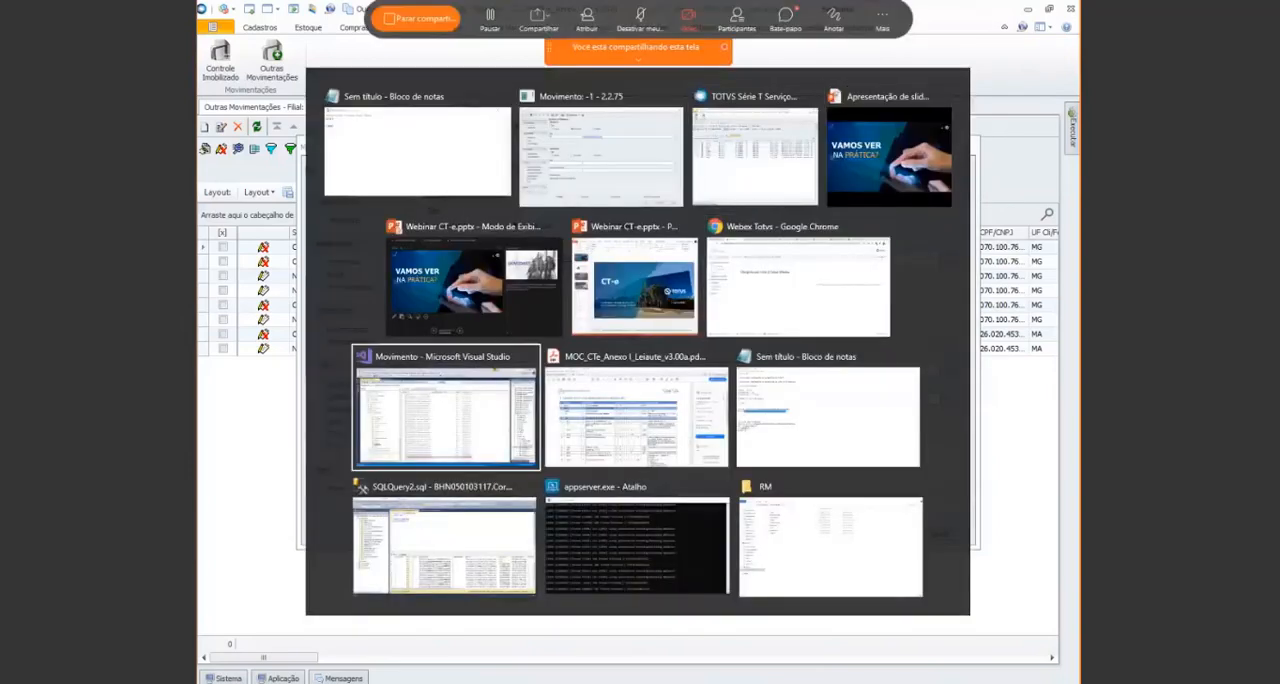
{"action": "key", "text": "alt+Tab"}
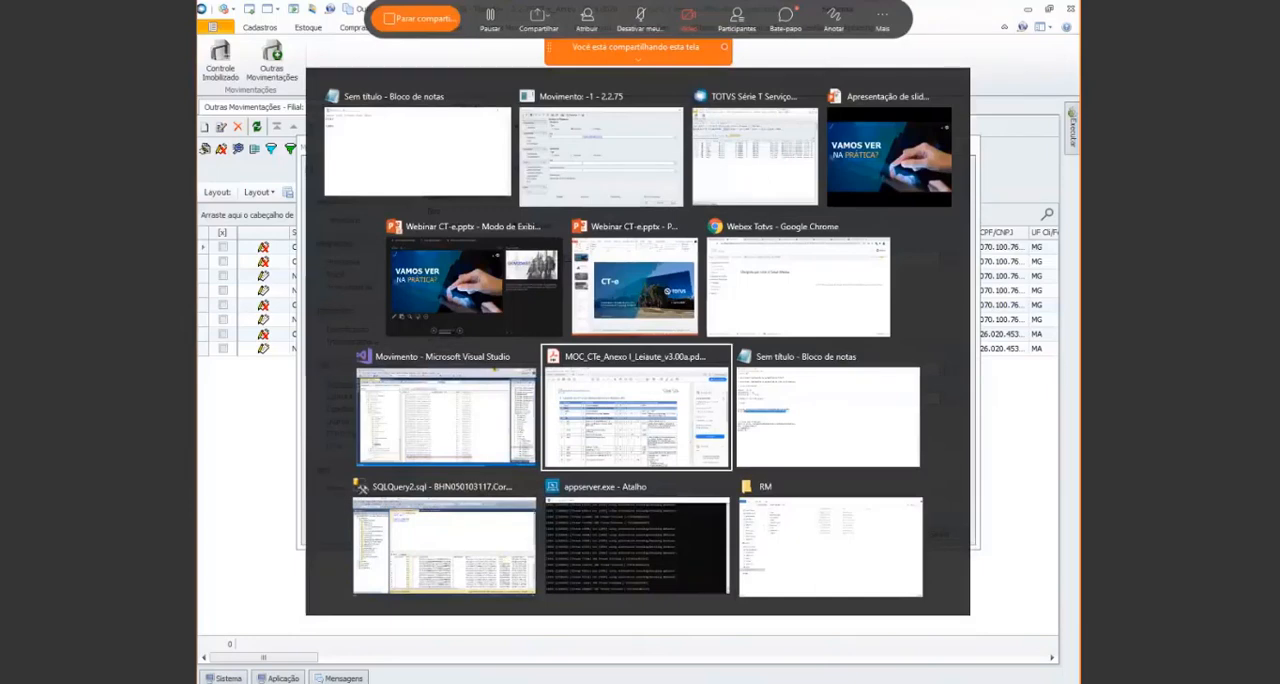
{"action": "key", "text": "alt+Tab"}
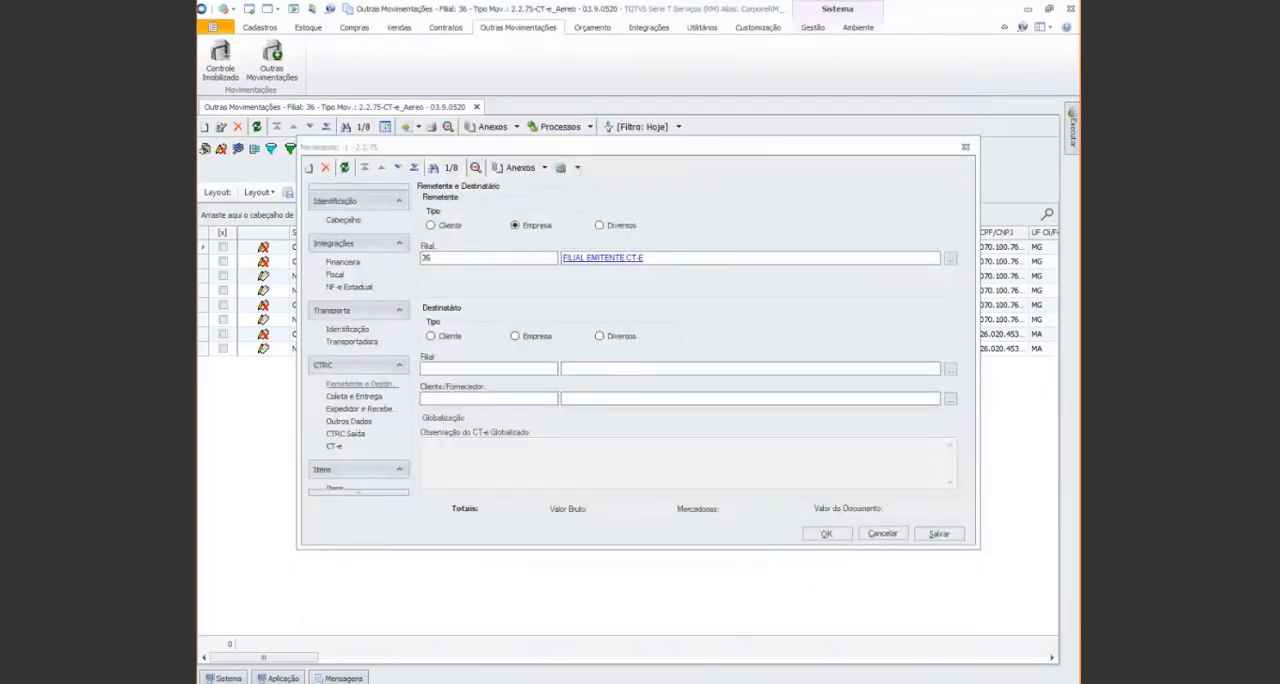
Set the recipient type to Cliente and enter the customer code for DESTINATARIO ENVIO - CT-e
{"action": "left_click", "coordinate": [447, 335]}
{"action": "left_click", "coordinate": [483, 397]}
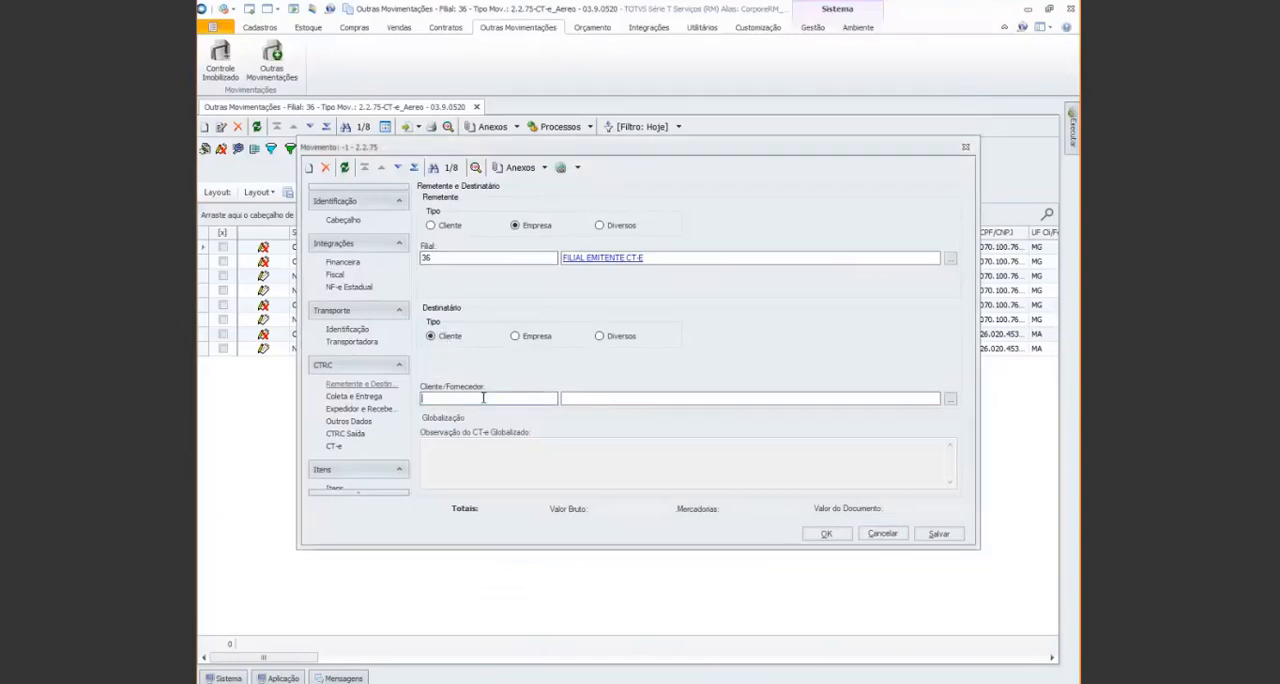
{"action": "type", "text": "C77789"}
{"action": "key", "text": "Tab"}
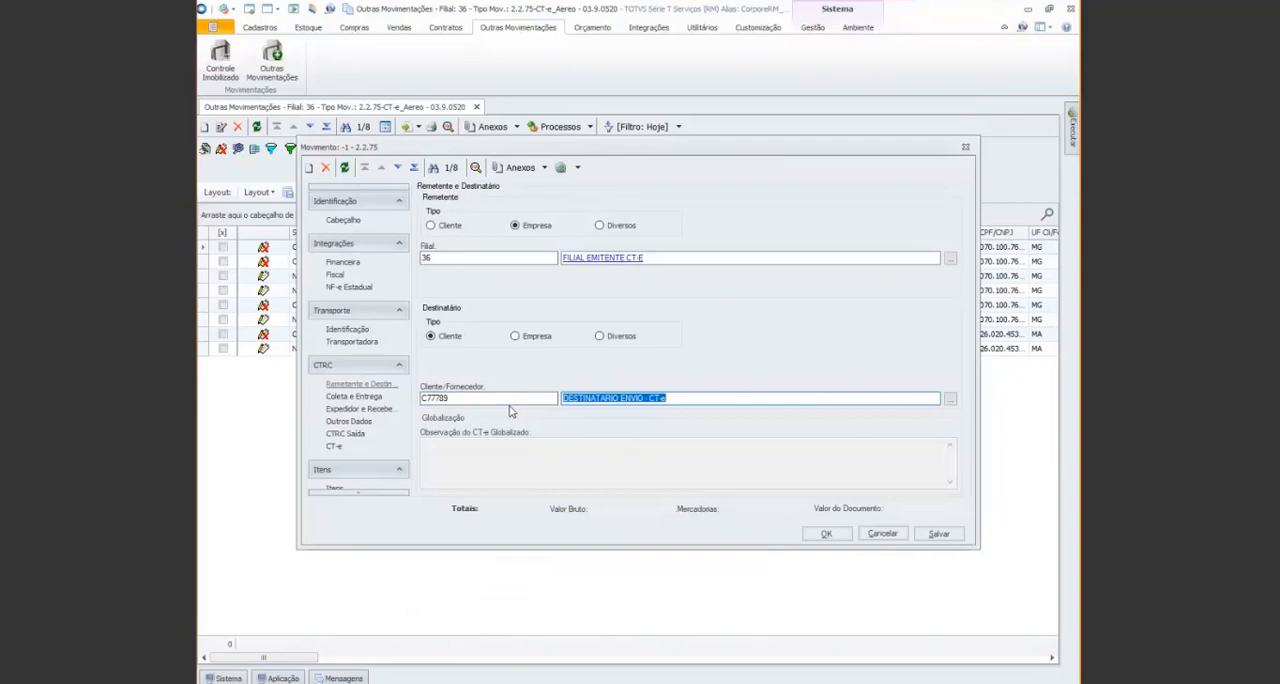
Examine the fields of the Expedidor e Recebedor and Coleta e Entrega data in the CTRC section
{"action": "left_click", "coordinate": [362, 409]}
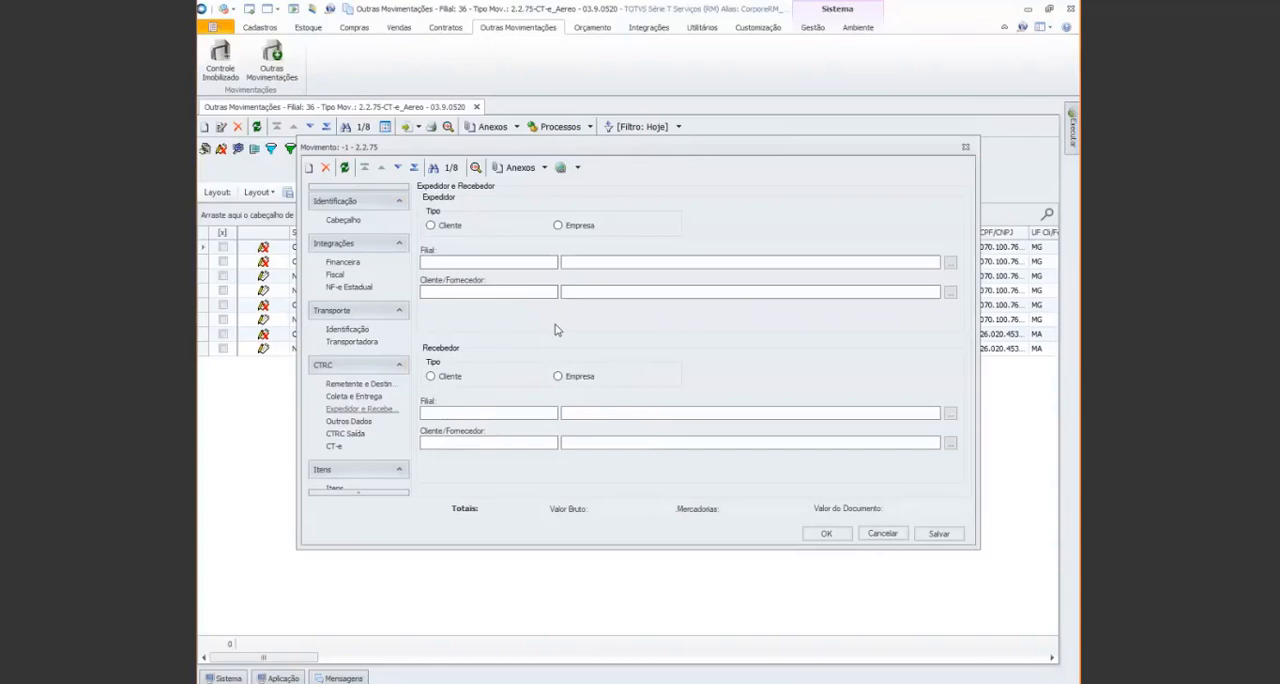
{"action": "left_click", "coordinate": [355, 399]}
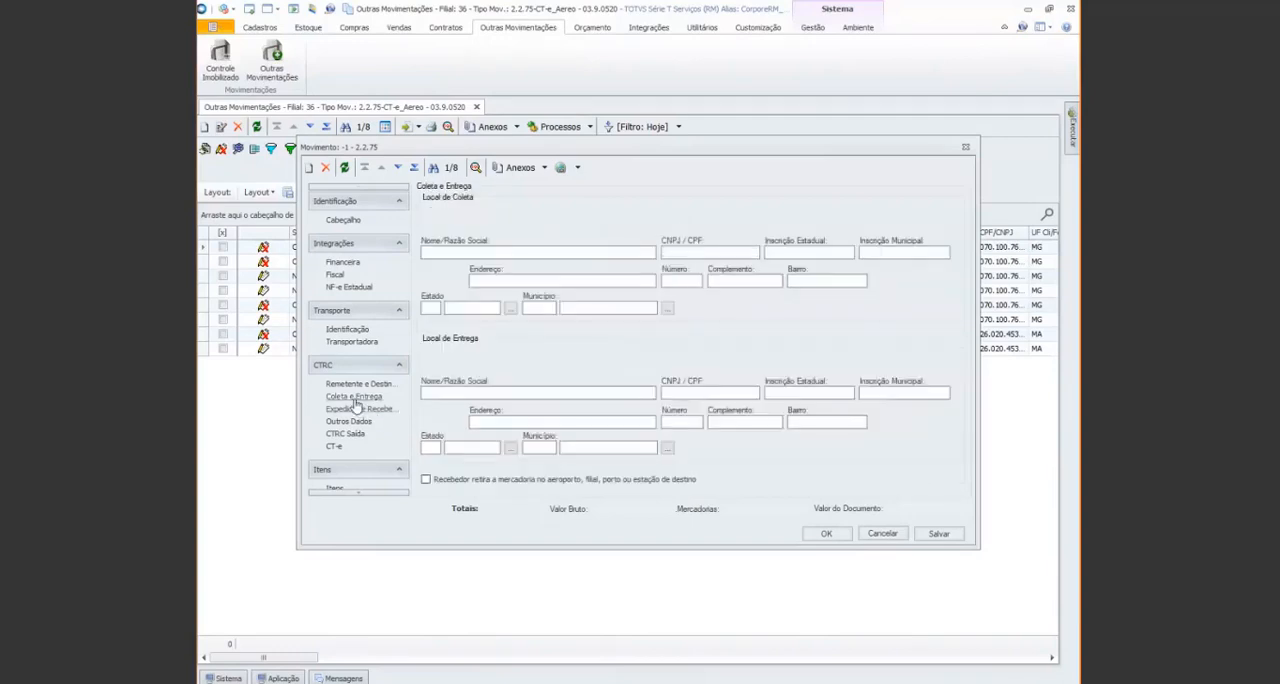
{"action": "left_click", "coordinate": [362, 410]}
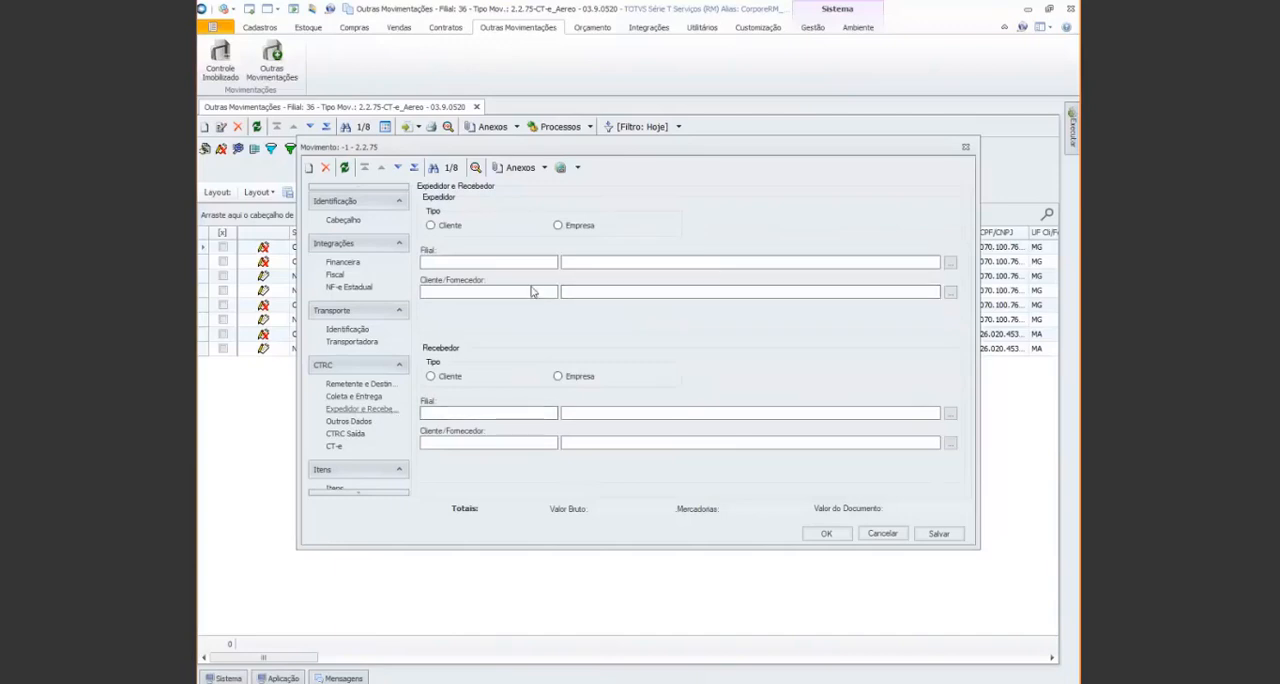
In the Coleta e Entrega data, set the pickup location to state MG and municipality Belo Horizonte
{"action": "left_click", "coordinate": [379, 399]}
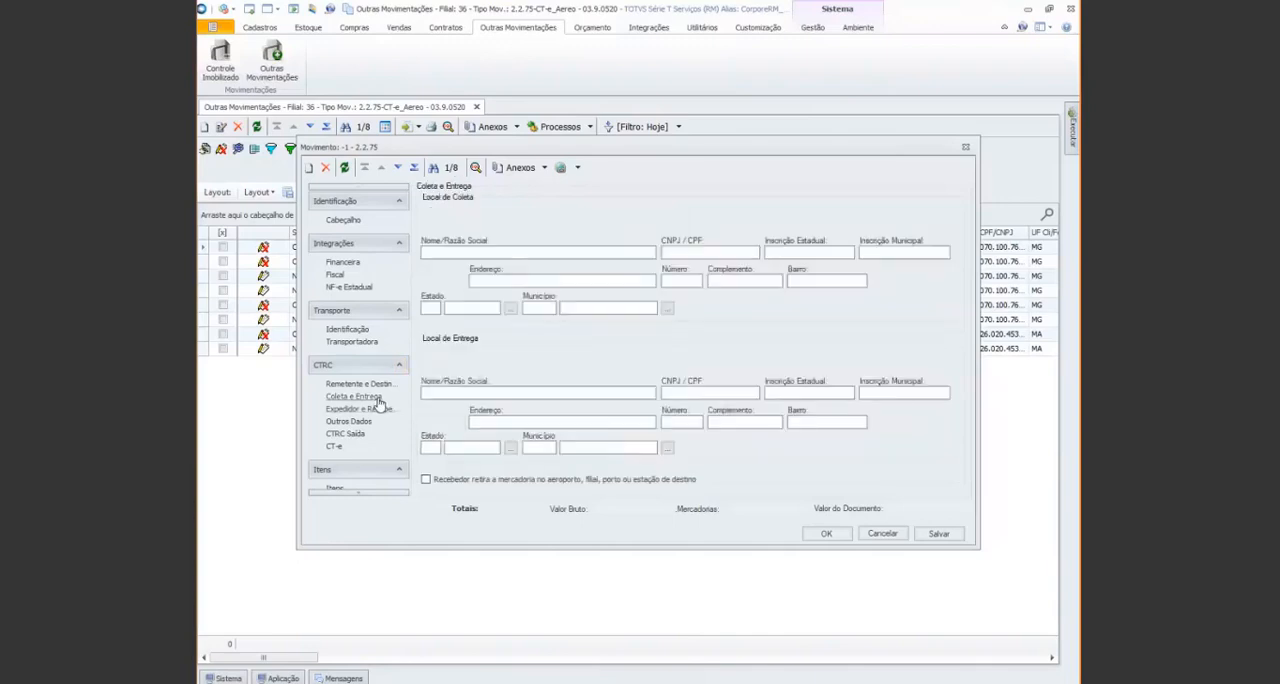
{"action": "left_click", "coordinate": [437, 310]}
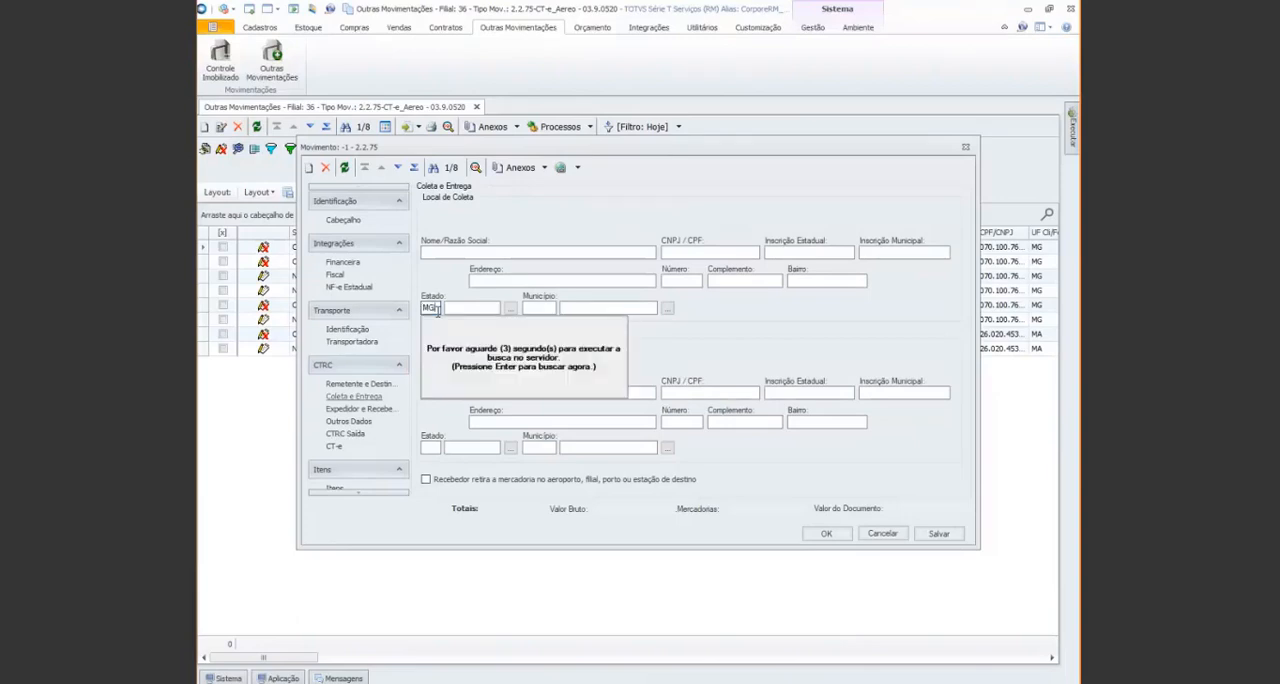
{"action": "type", "text": "MG"}
{"action": "key", "text": "Tab"}
{"action": "left_click", "coordinate": [589, 308]}
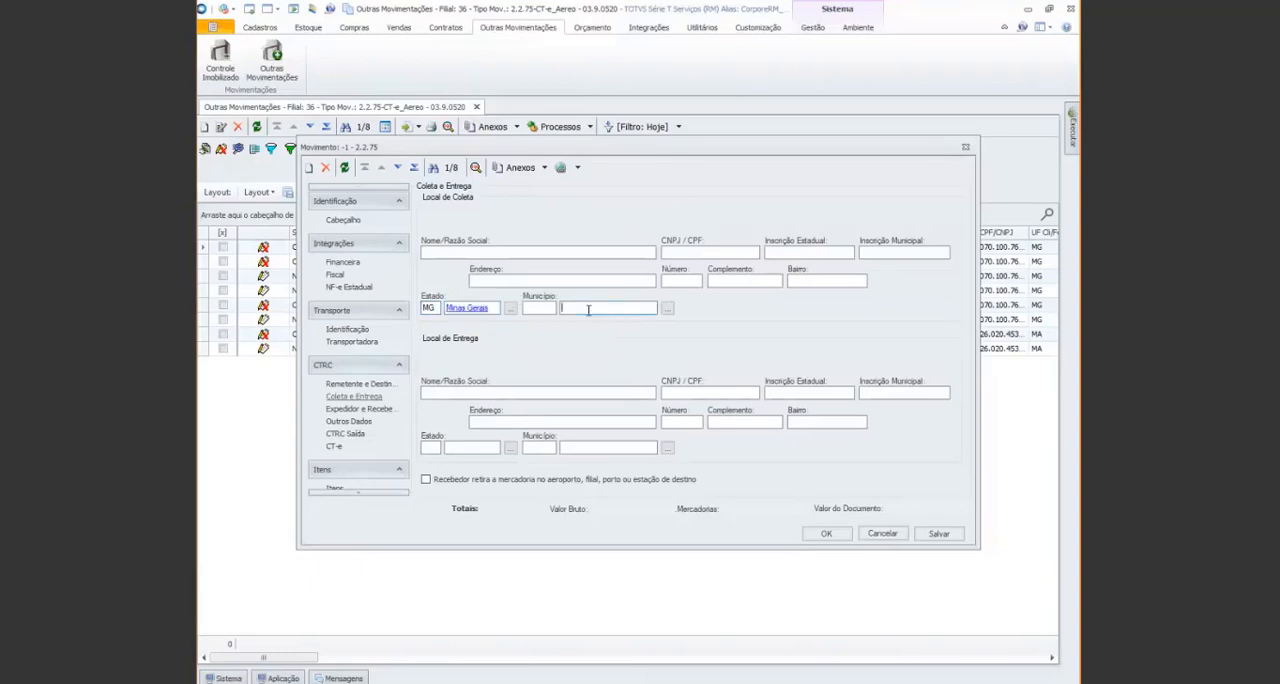
{"action": "type", "text": "Belo "}
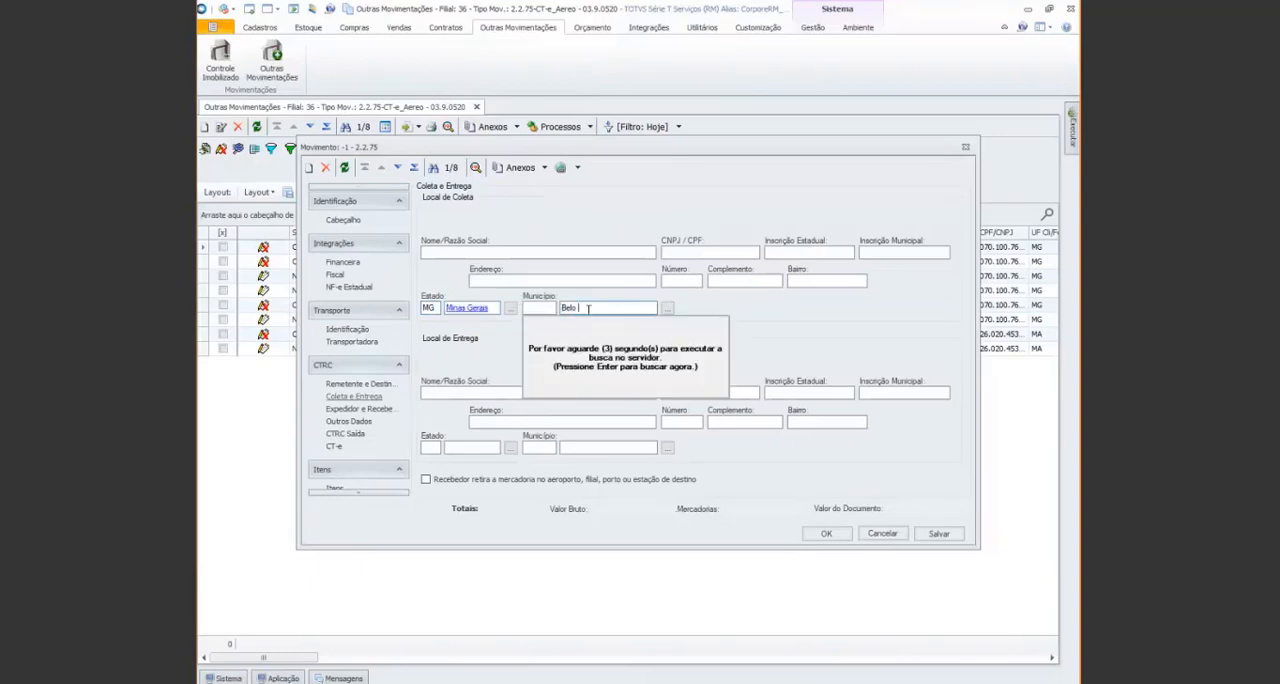
{"action": "type", "text": "Horizon"}
{"action": "key", "text": "Return"}
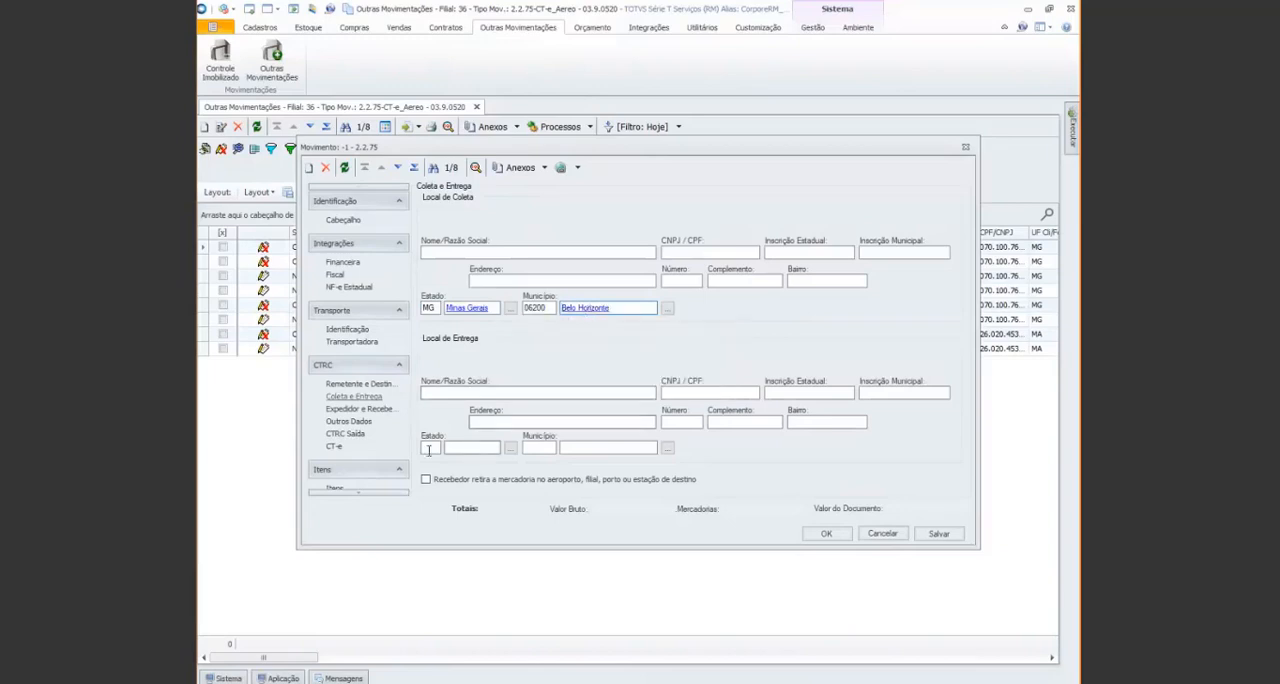
Set the delivery location to state MG and municipality Ouro Preto
{"action": "left_click", "coordinate": [430, 447]}
{"action": "type", "text": "MG"}
{"action": "key", "text": "Return"}
{"action": "left_click", "coordinate": [603, 449]}
{"action": "type", "text": "Ouro preto"}
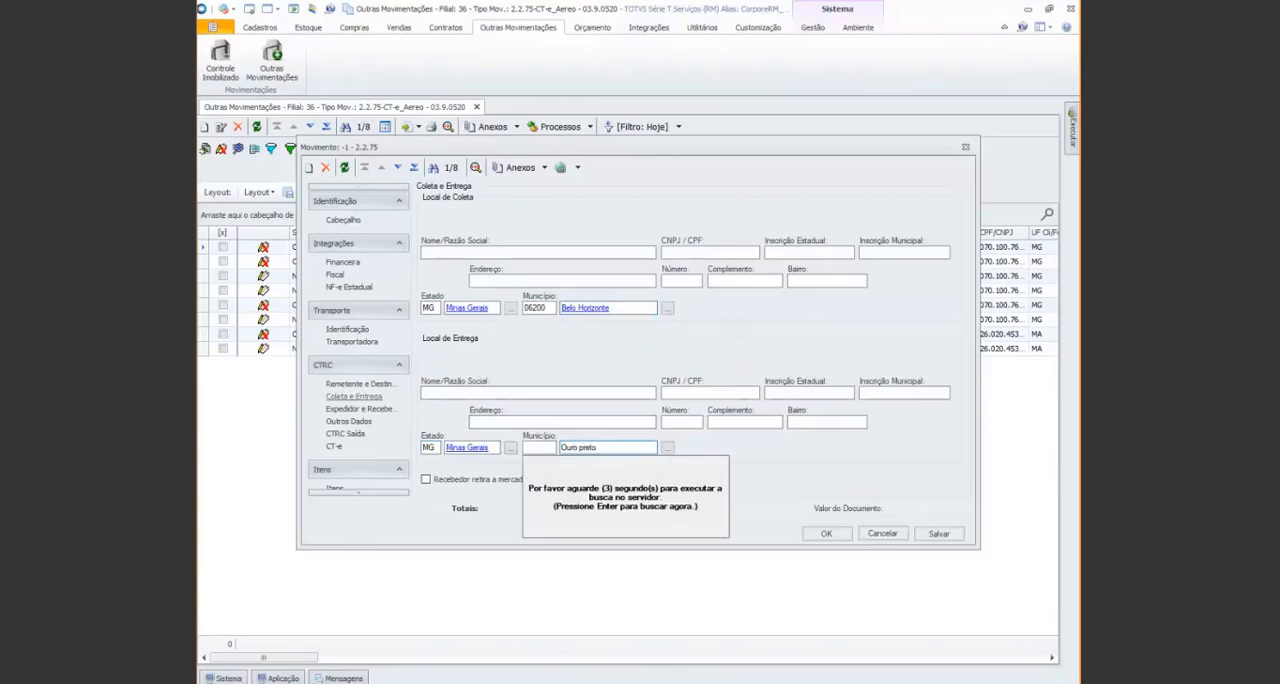
{"action": "key", "text": "Return"}
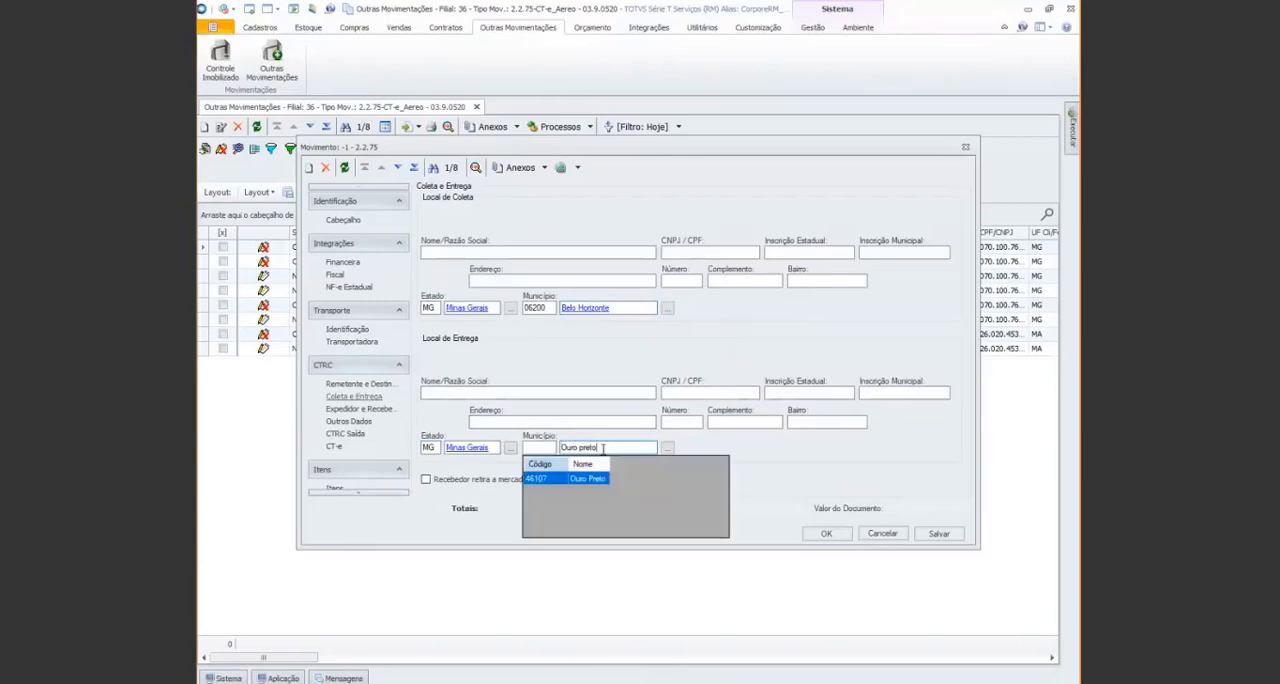
{"action": "key", "text": "Return"}
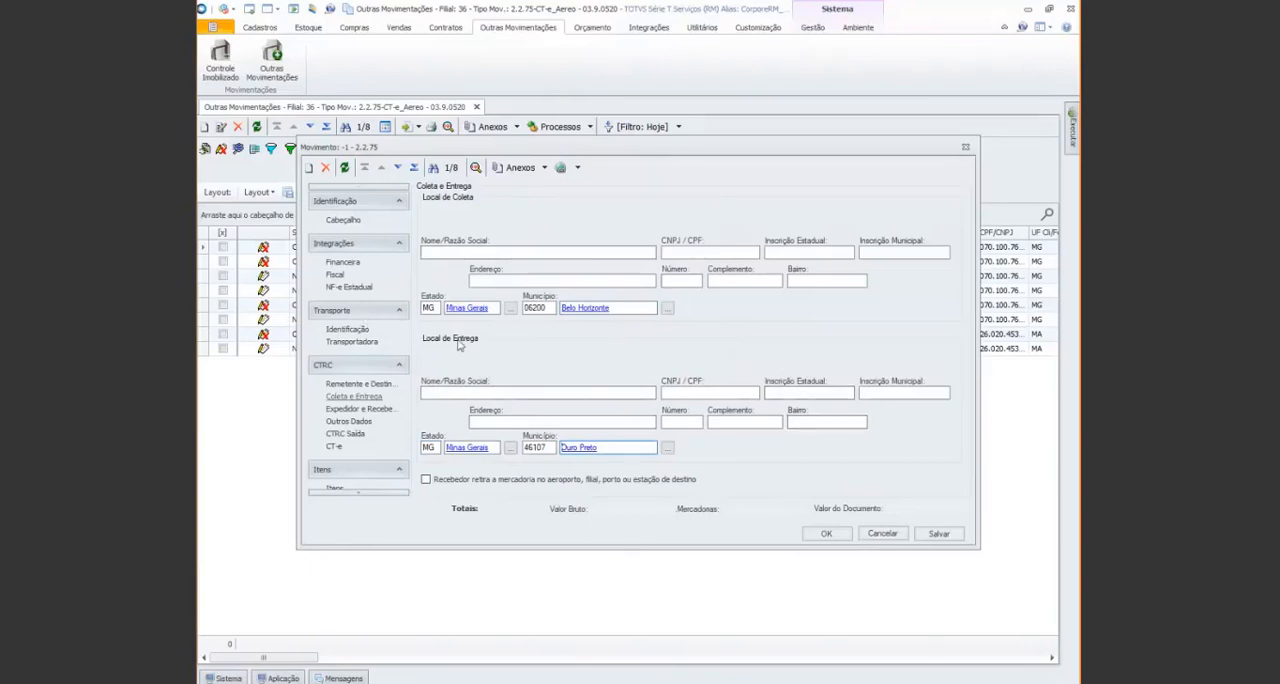
Compare the Remetente e Destinatário data with the filled-in Coleta e Entrega locations
{"action": "left_click", "coordinate": [373, 384]}
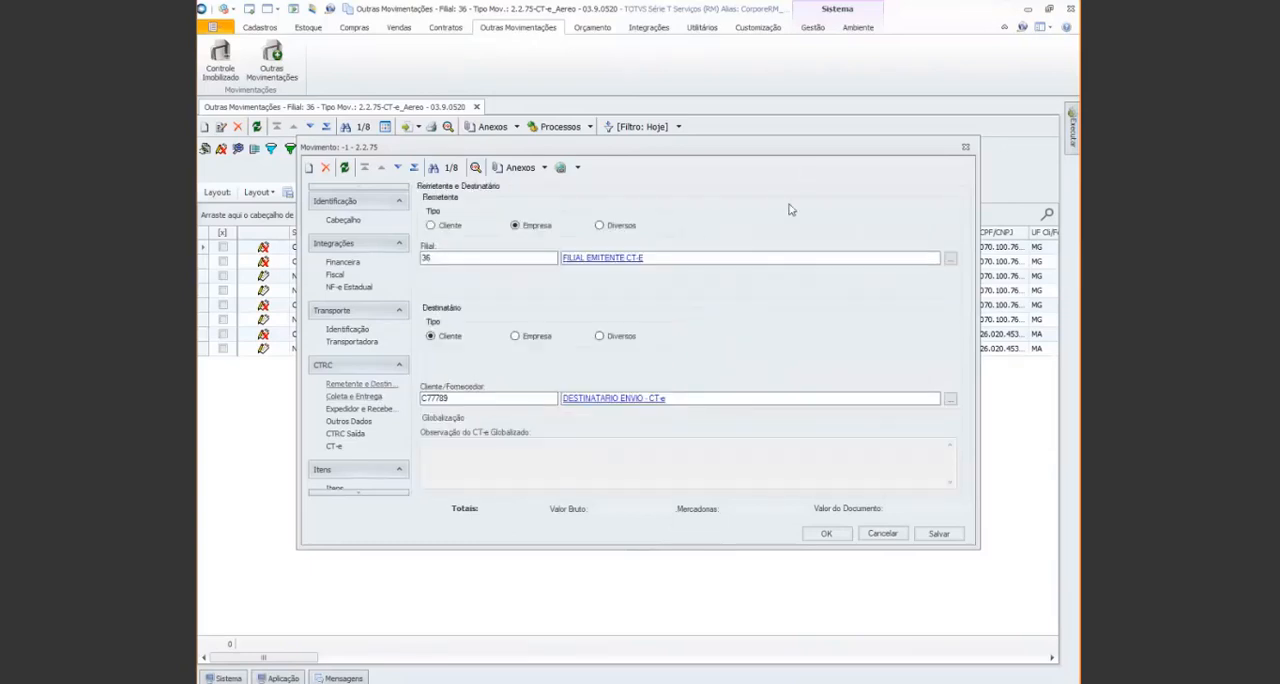
{"action": "left_click", "coordinate": [340, 397]}
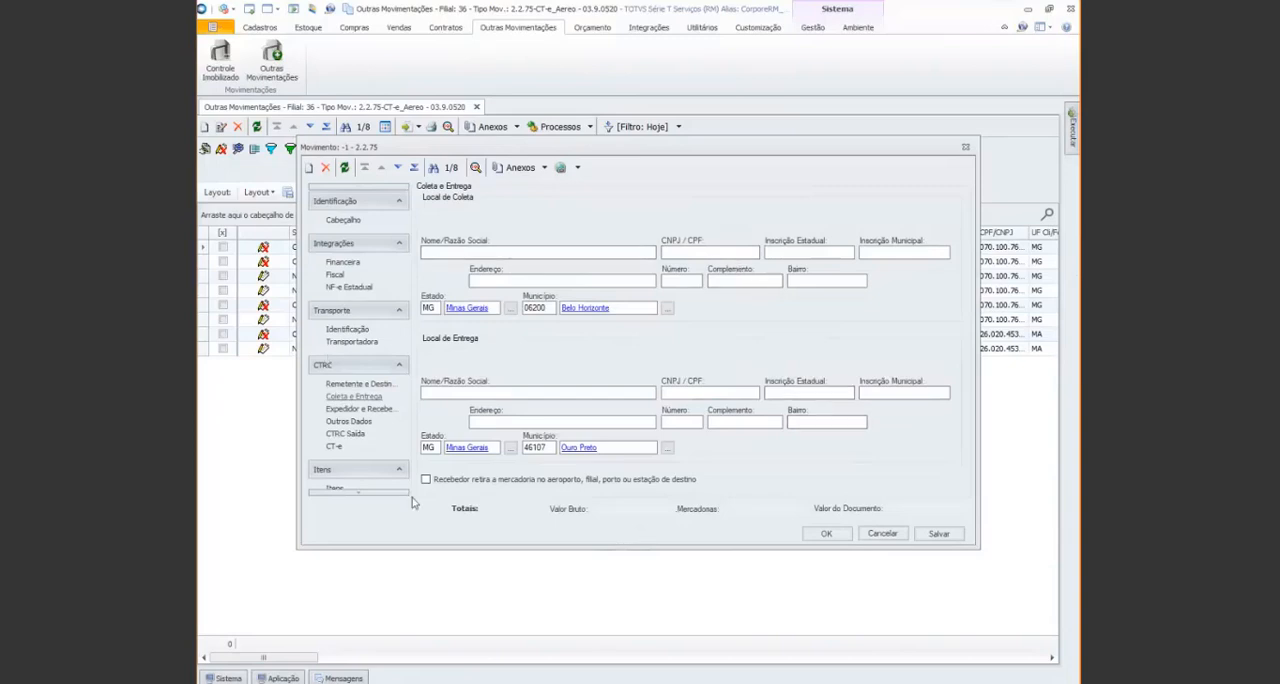
{"action": "left_click", "coordinate": [355, 385]}
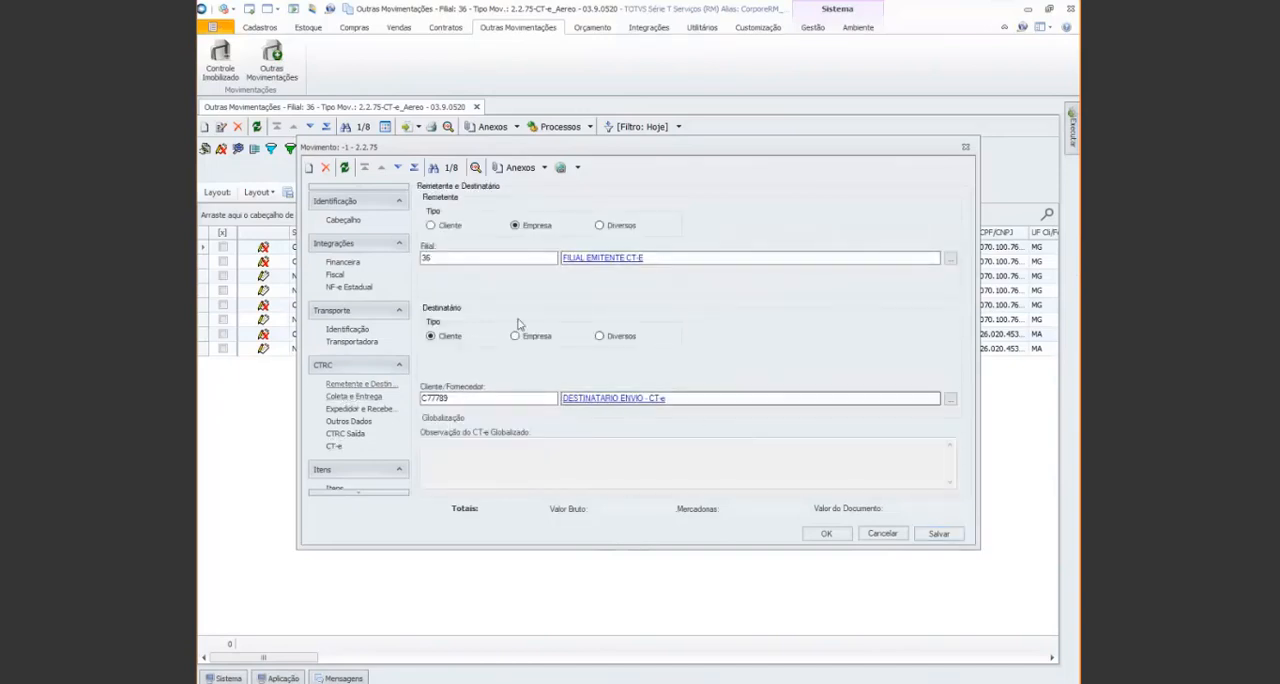
In the Fiscal data, set the Natureza de Operação to 5.932.01 CT-e, chosen from the full list of operation natures
{"action": "left_click", "coordinate": [338, 276]}
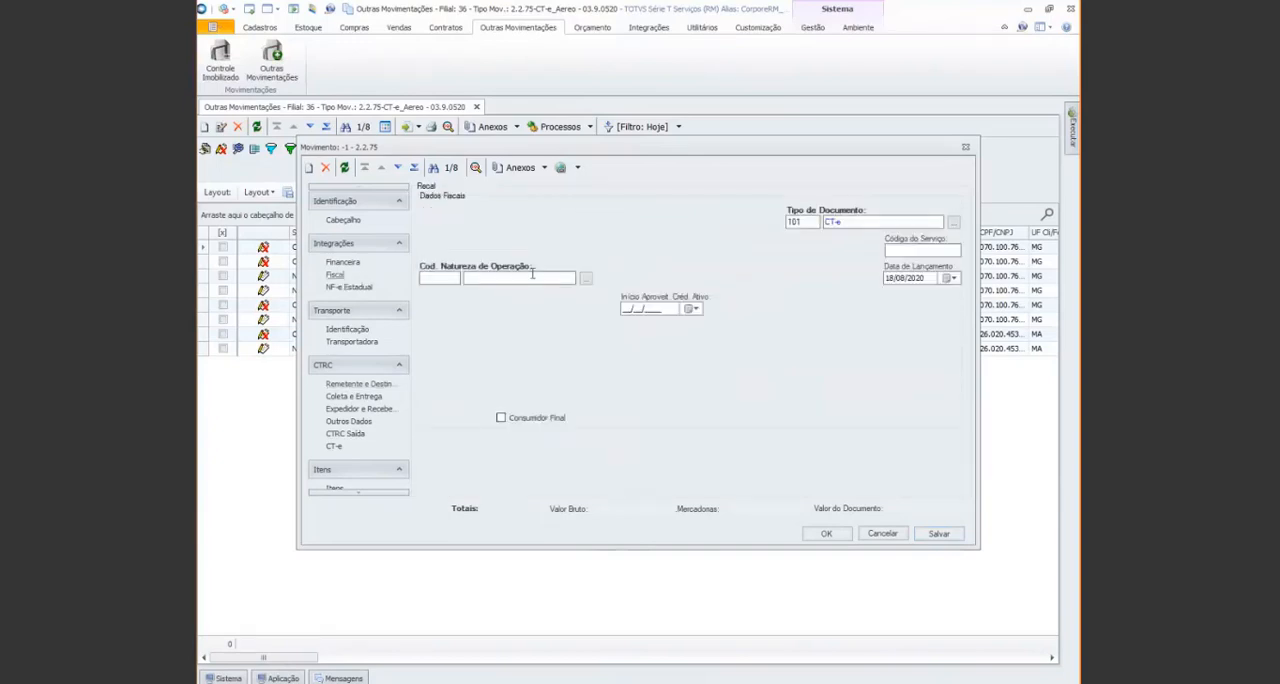
{"action": "left_click", "coordinate": [586, 280]}
{"action": "type", "text": "%"}
{"action": "key", "text": "Return"}
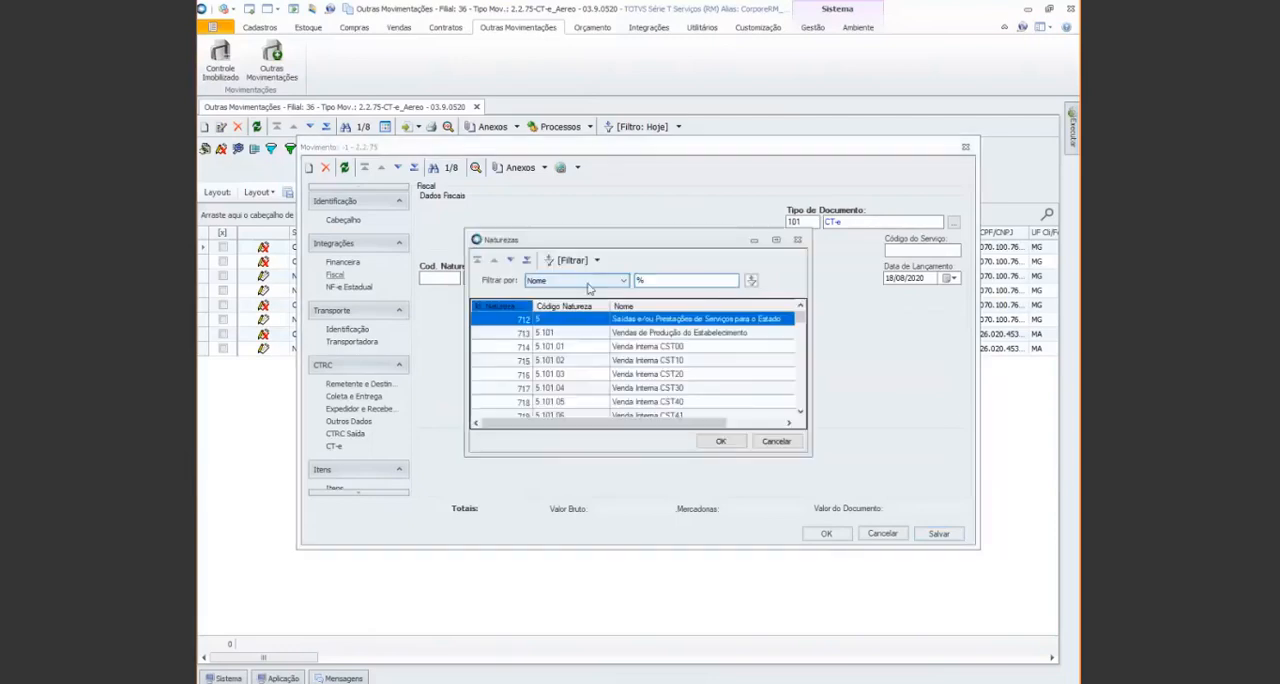
{"action": "scroll", "coordinate": [680, 394], "scroll_direction": "down", "scroll_amount": 10}
{"action": "scroll", "coordinate": [717, 378], "scroll_direction": "down", "scroll_amount": 5}
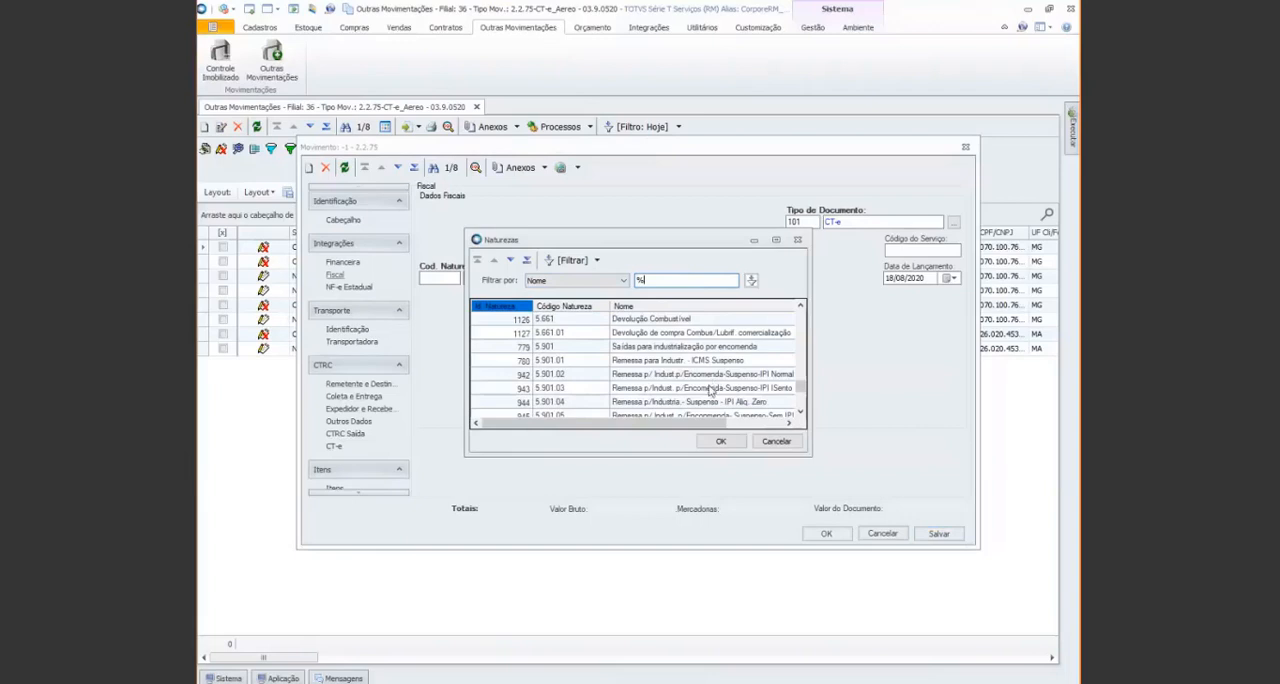
{"action": "scroll", "coordinate": [708, 390], "scroll_direction": "down", "scroll_amount": 5}
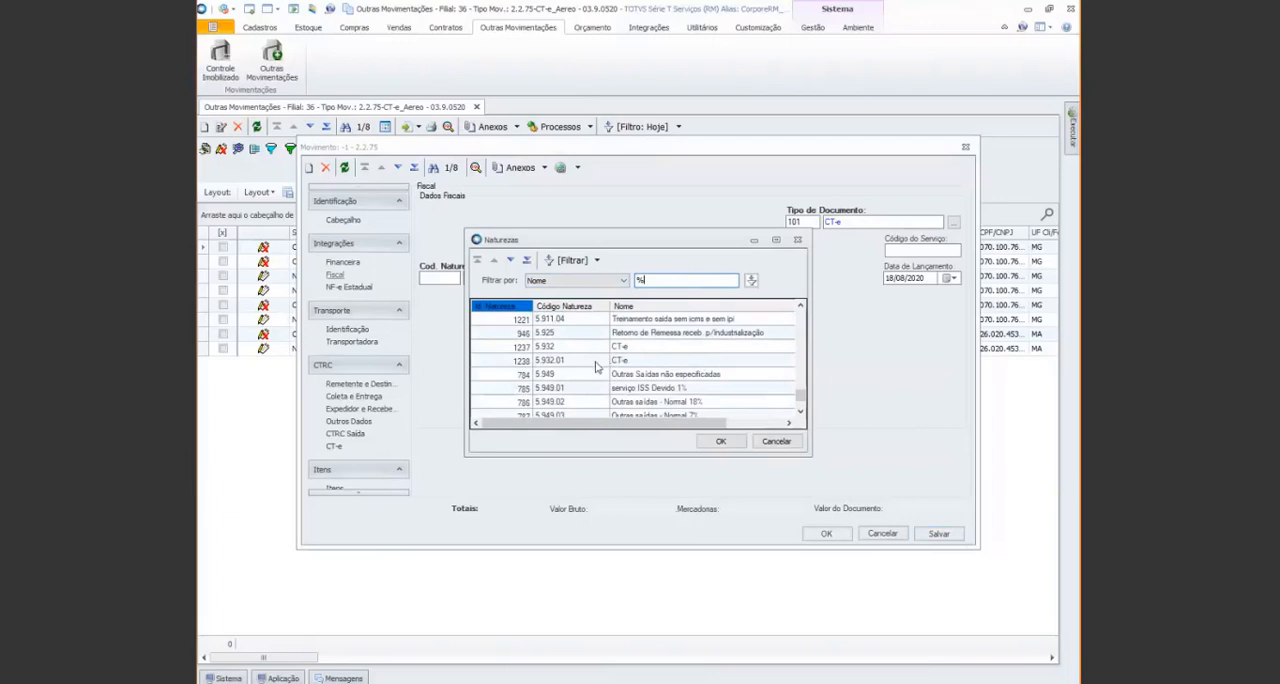
{"action": "double_click", "coordinate": [596, 362]}
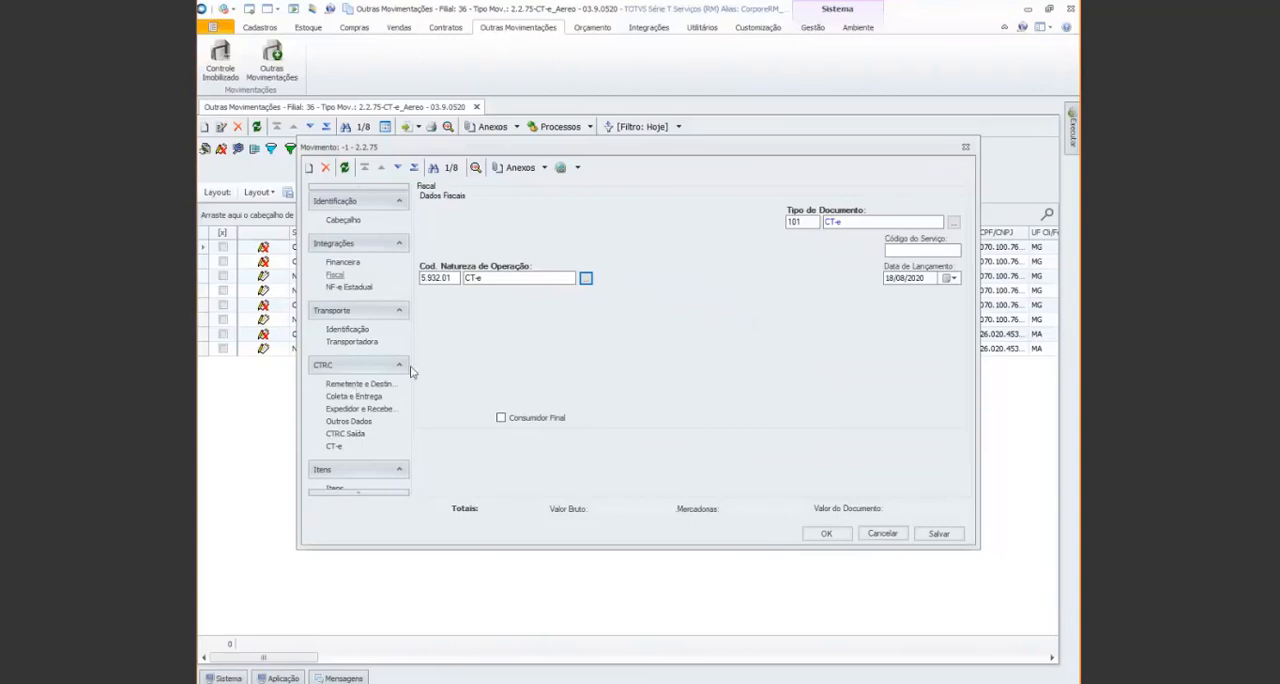
In the CTRC Outros Dados, set the freight composition's Valores de Despacho to 100,00
{"action": "left_click", "coordinate": [355, 424]}
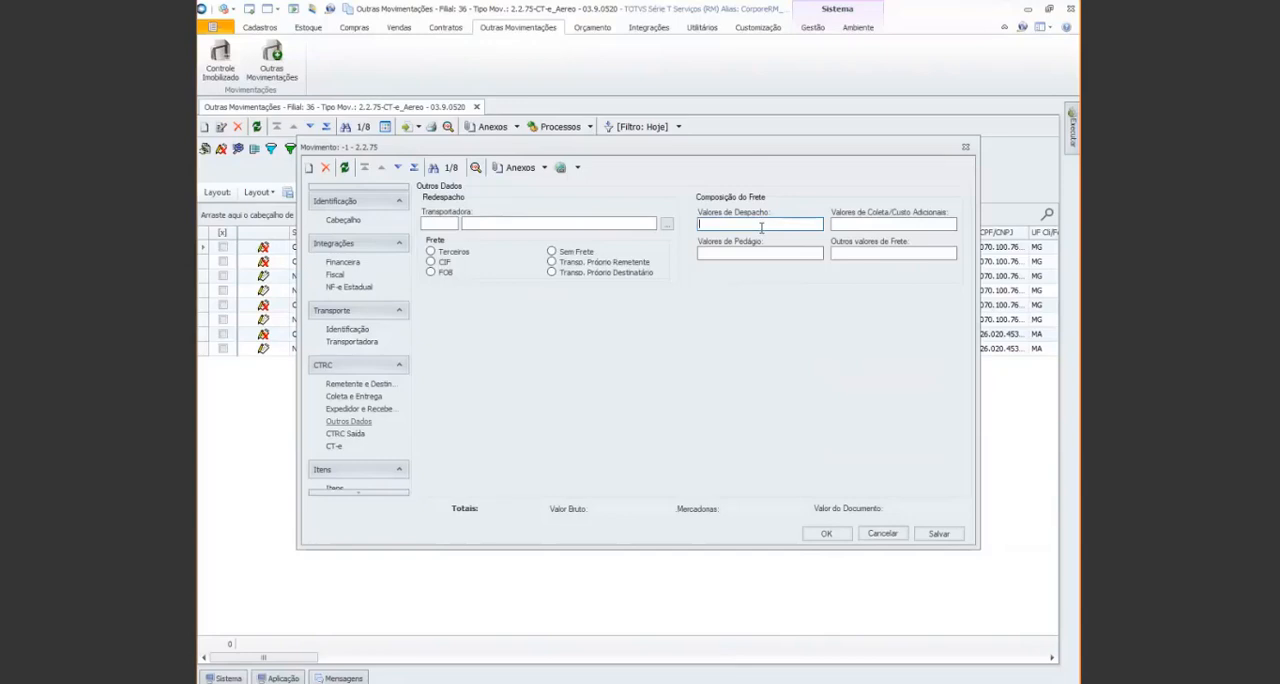
{"action": "type", "text": "100"}
{"action": "key", "text": "Tab"}
View the movement search offered in the CTRC Saída data, and close it without choosing a movement
{"action": "left_click", "coordinate": [347, 440]}
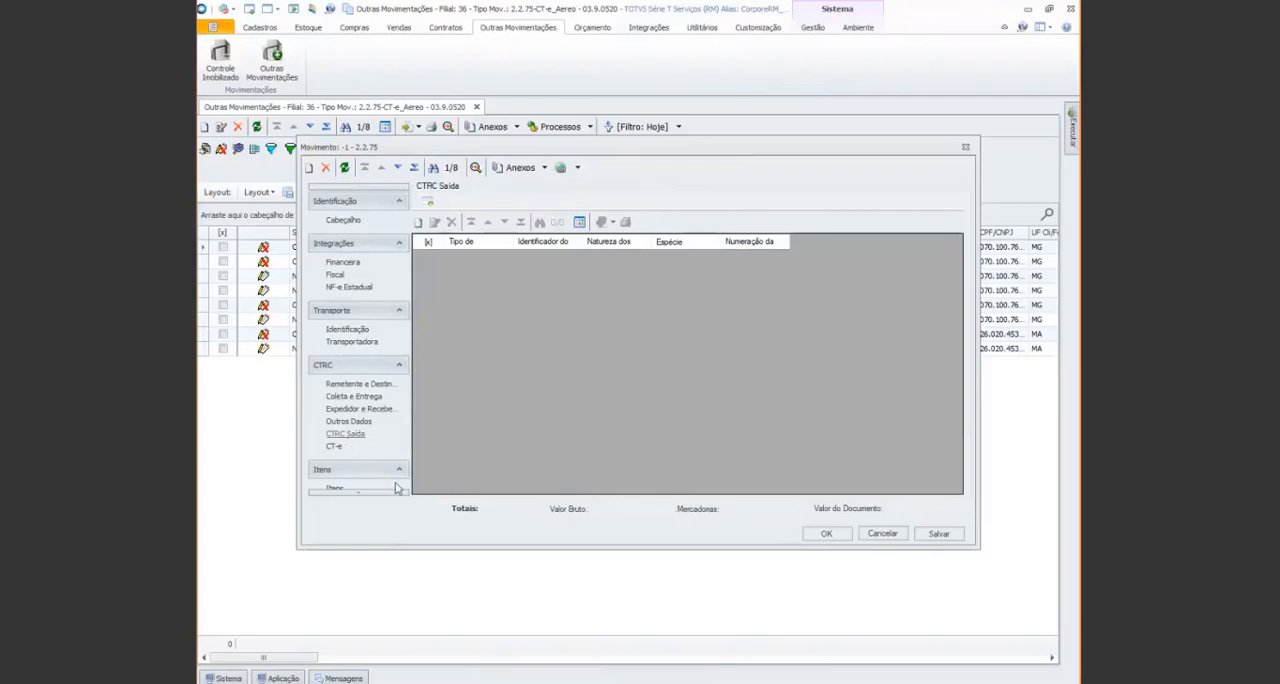
{"action": "left_click", "coordinate": [430, 203]}
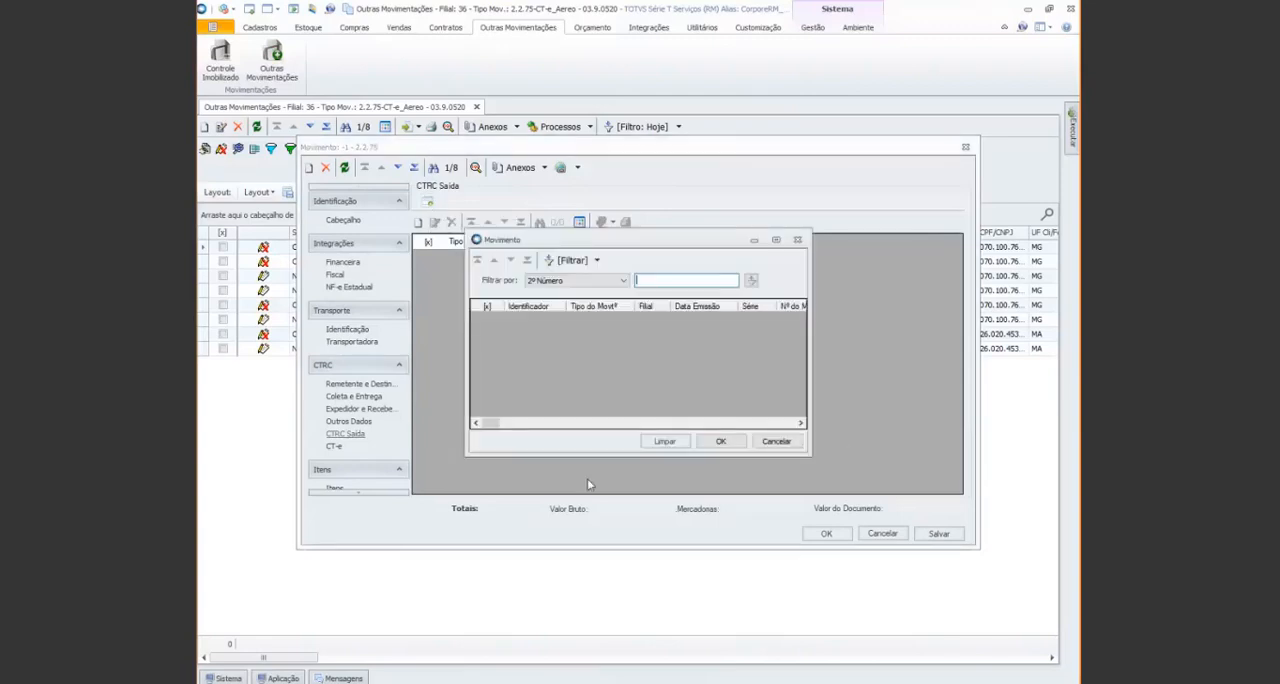
{"action": "left_click", "coordinate": [799, 241]}
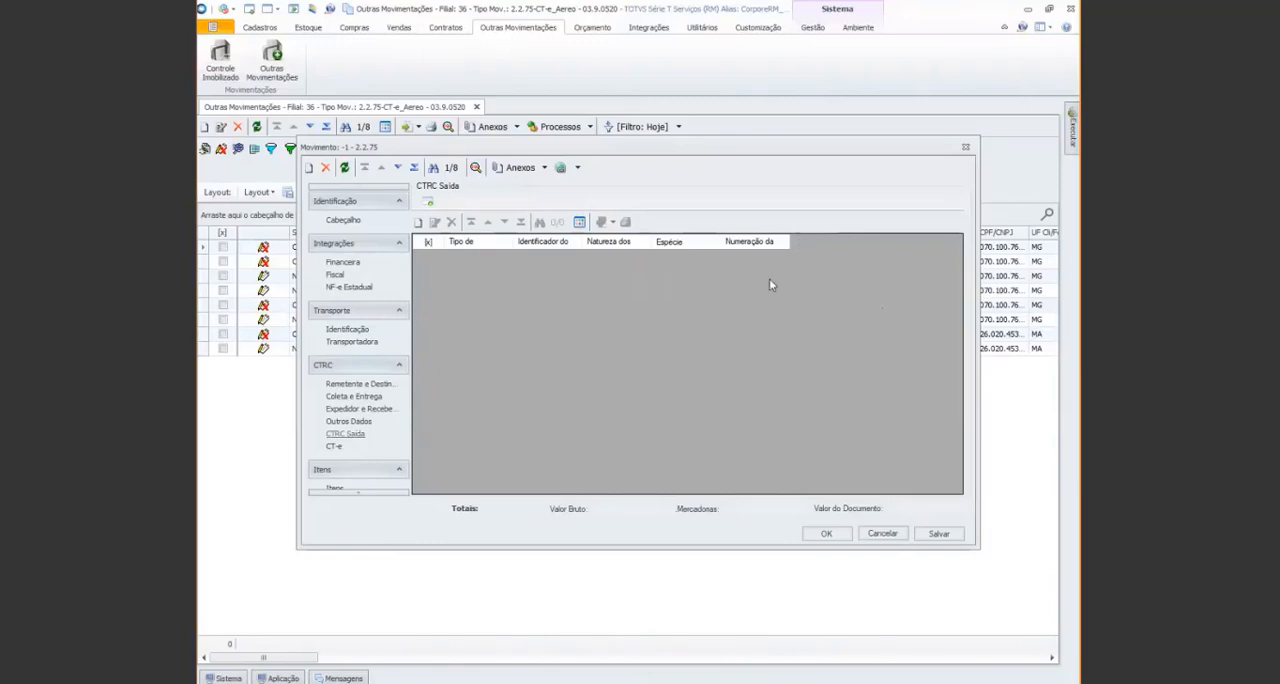
Add a third-party invoice to CTRC Saída with link type Documentos Transportados and document type 98, Nota Fiscal
{"action": "left_click", "coordinate": [419, 224]}
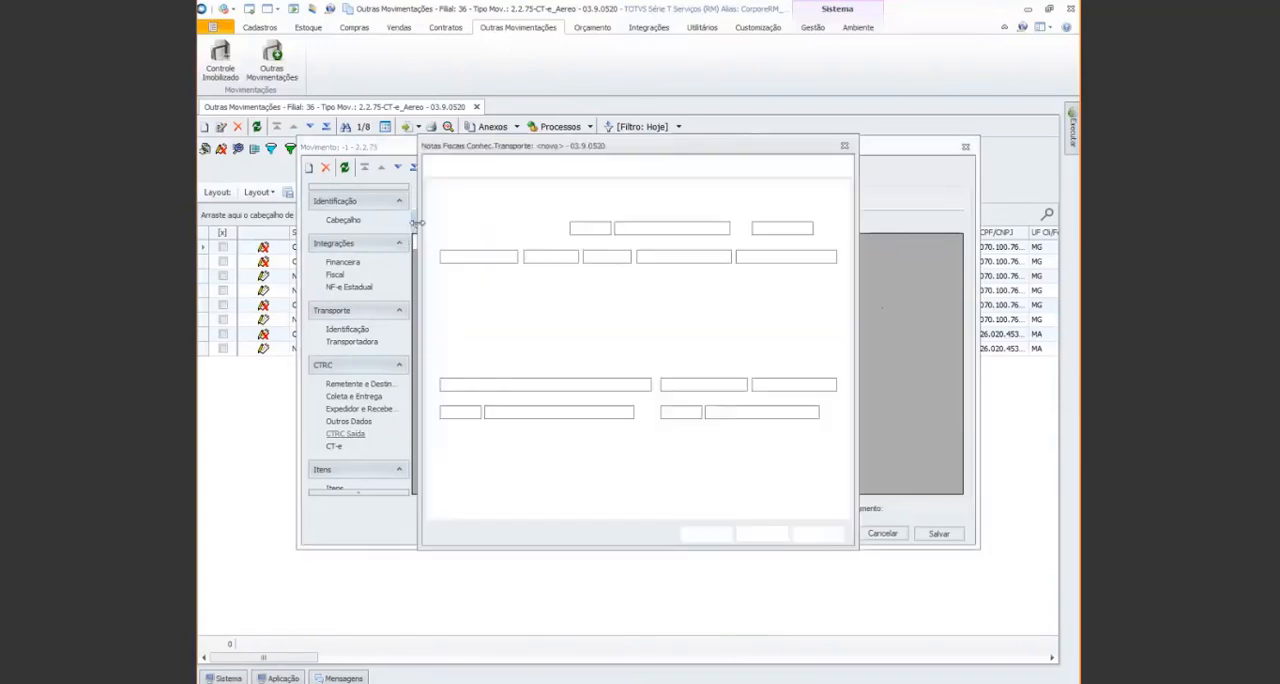
{"action": "left_click", "coordinate": [545, 229]}
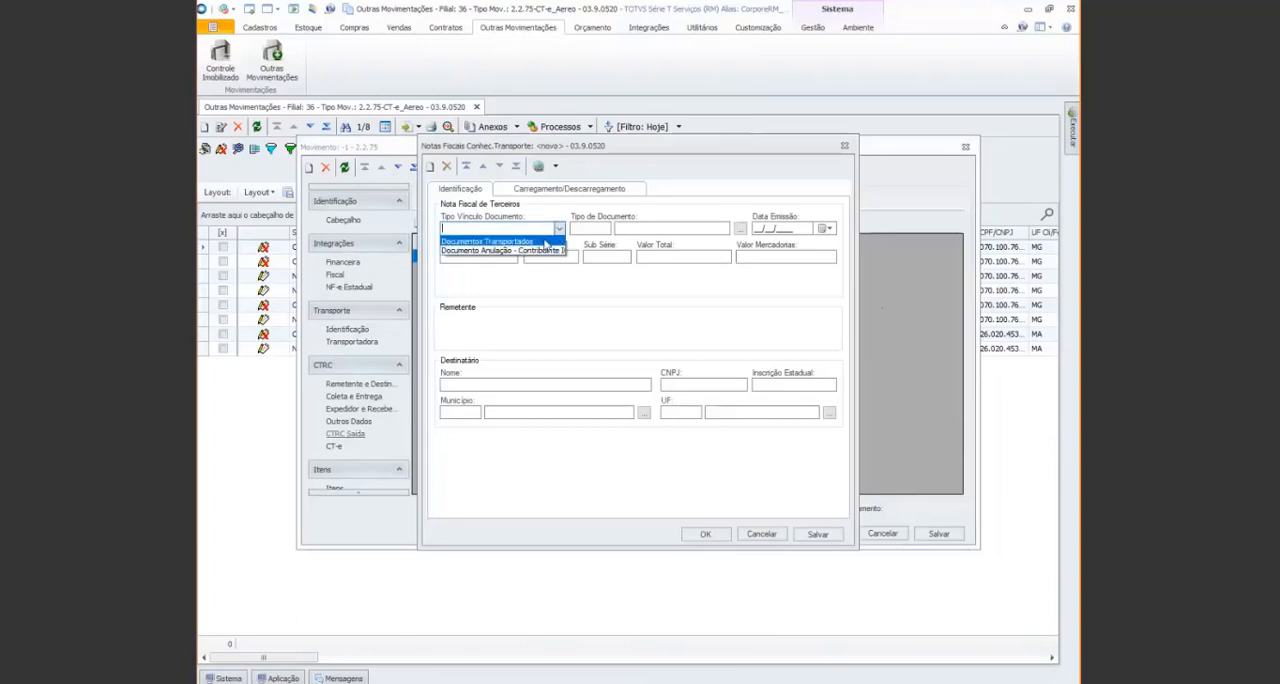
{"action": "left_click", "coordinate": [545, 242]}
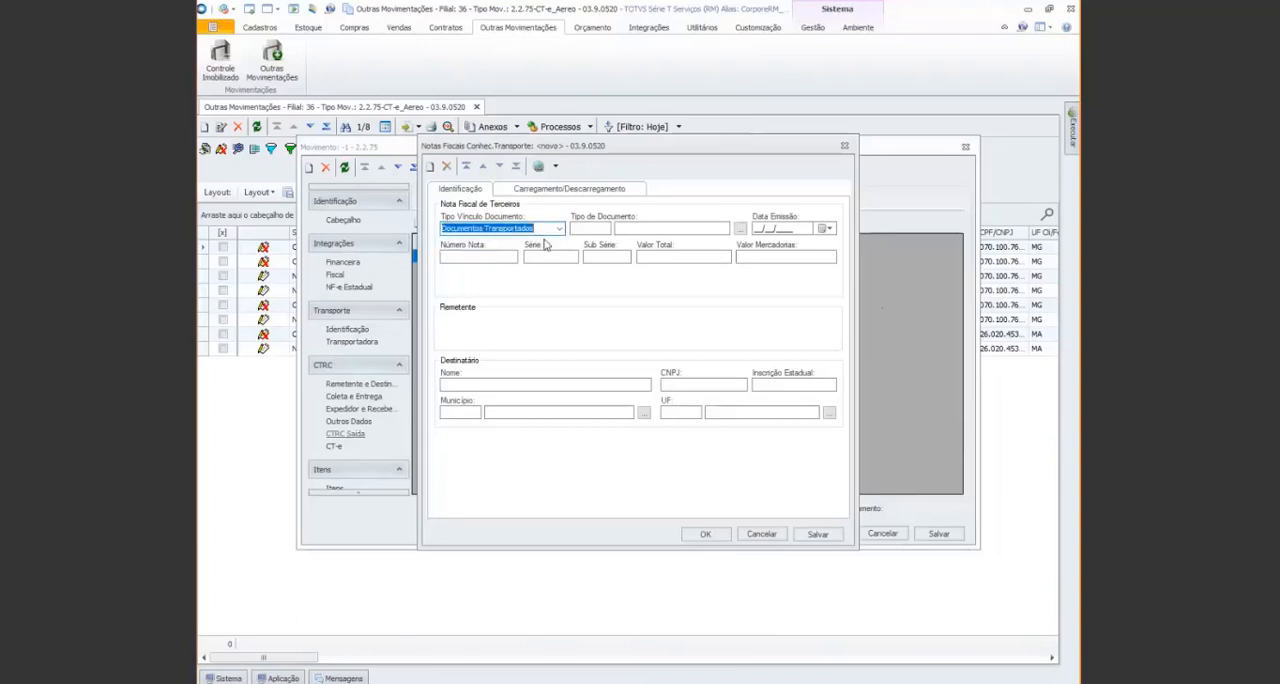
{"action": "left_click", "coordinate": [575, 228]}
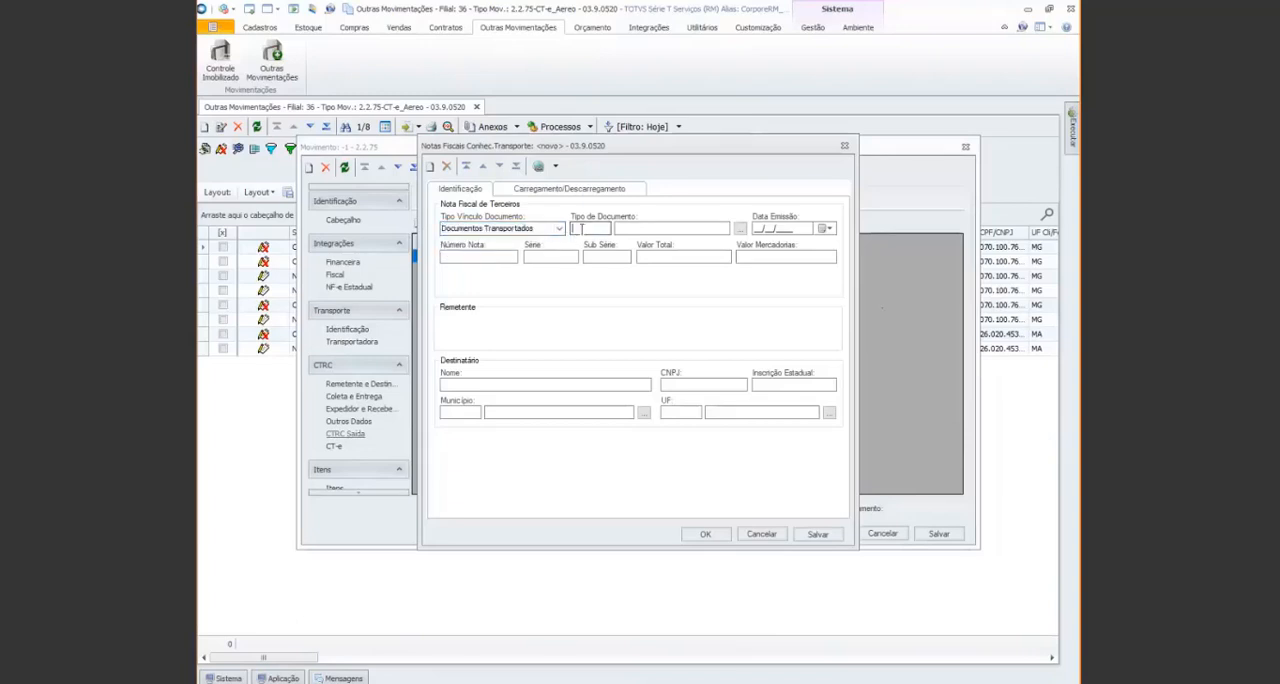
{"action": "type", "text": "38"}
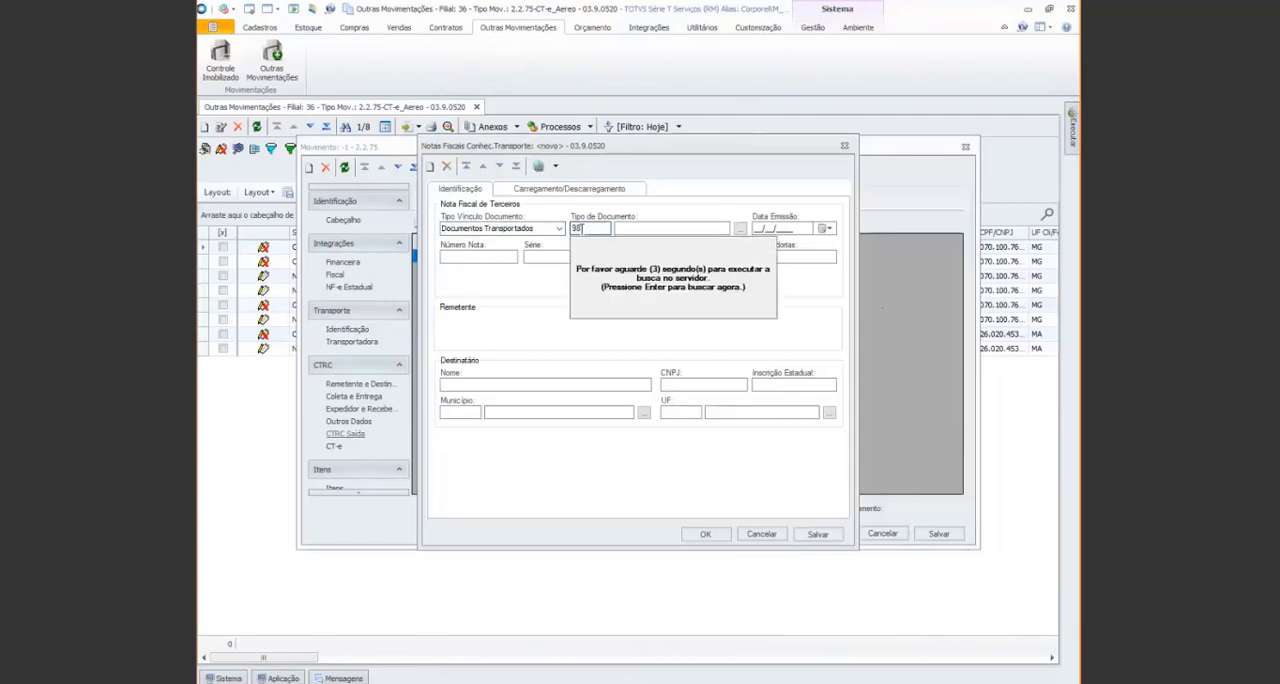
{"action": "key", "text": "Return"}
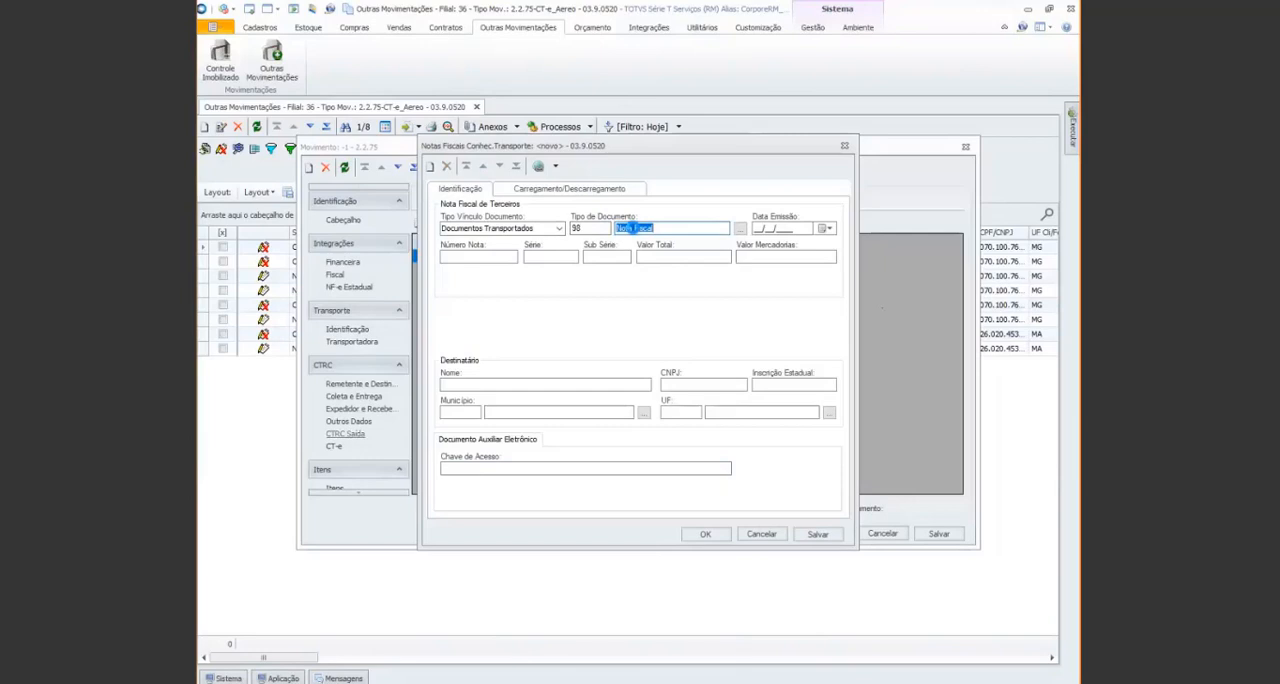
Examine the Dados Adicionais of document type 98, including its document model code, and close the record
{"action": "left_click", "coordinate": [542, 239]}
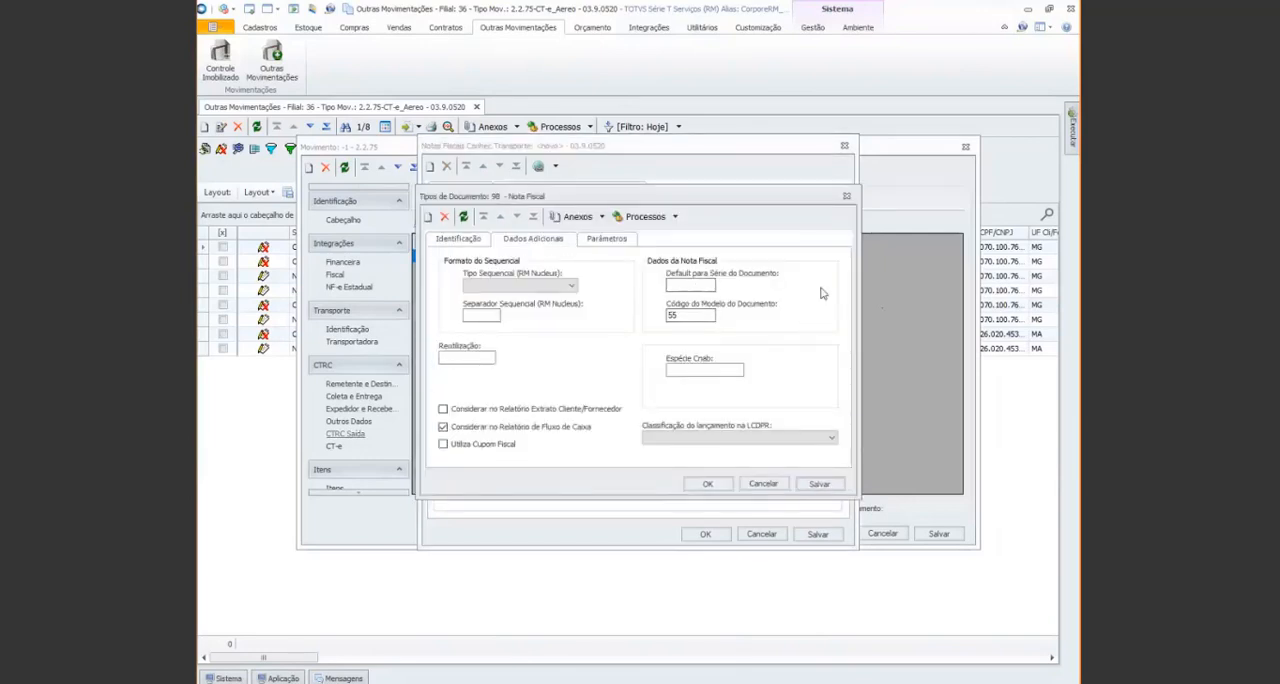
{"action": "left_click", "coordinate": [847, 198]}
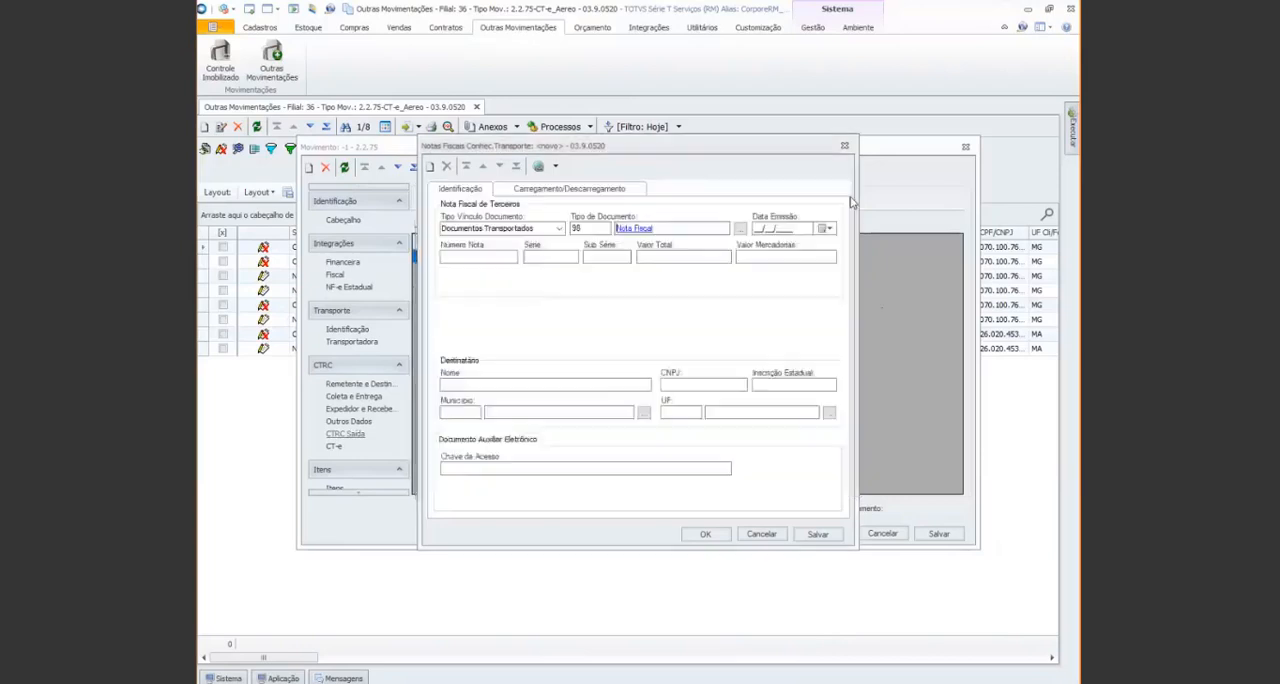
Paste the transported invoice's access key into Chave de Acesso and confirm the third-party invoice record
{"action": "left_click", "coordinate": [524, 466]}
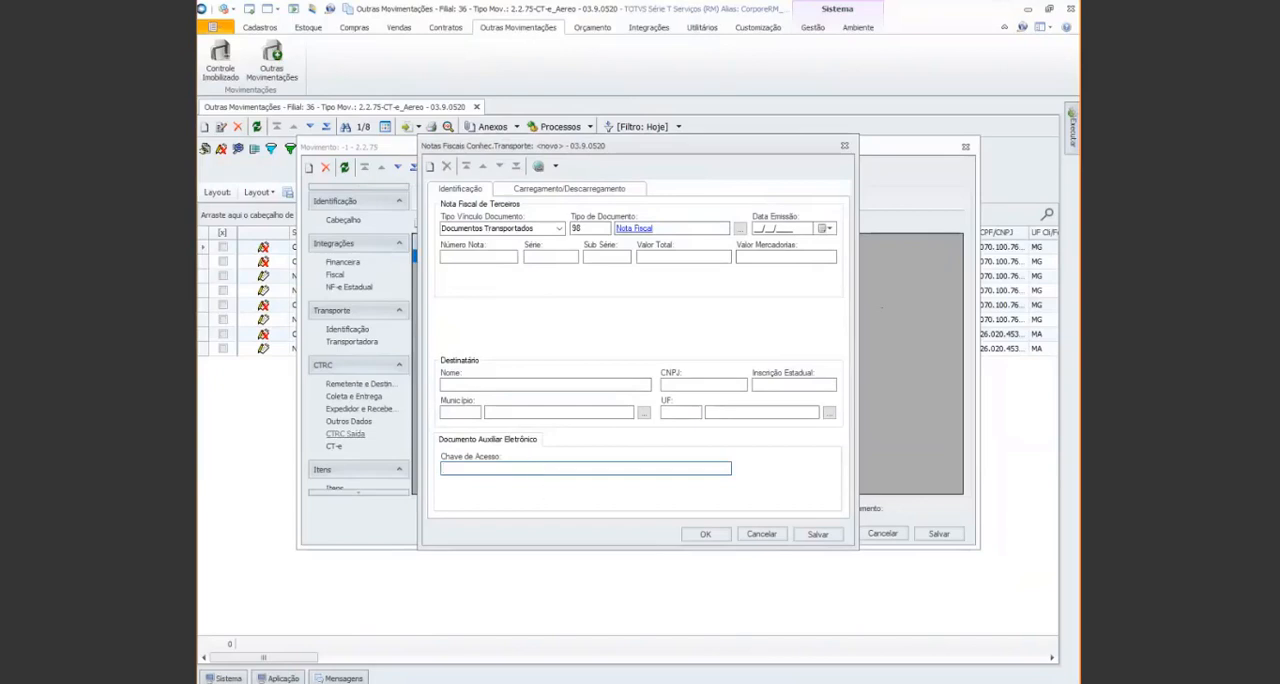
{"action": "key", "text": "alt+Tab"}
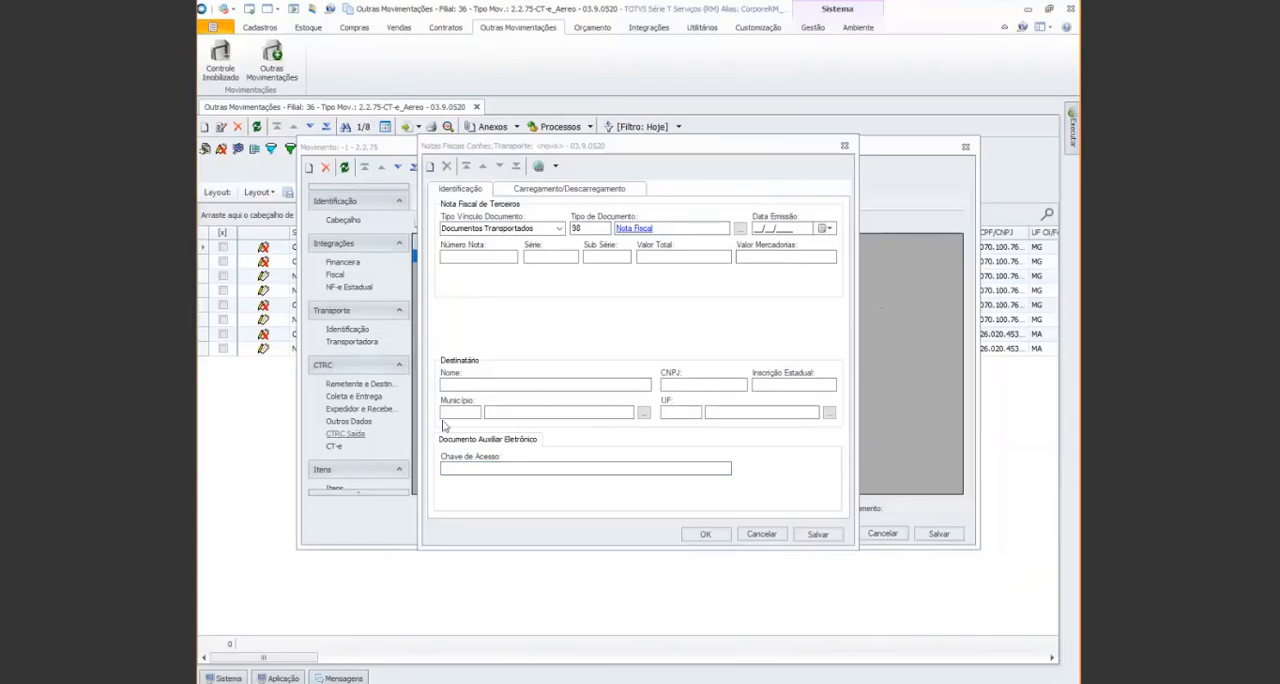
{"action": "left_click", "coordinate": [481, 468]}
{"action": "key", "text": "ctrl+v"}
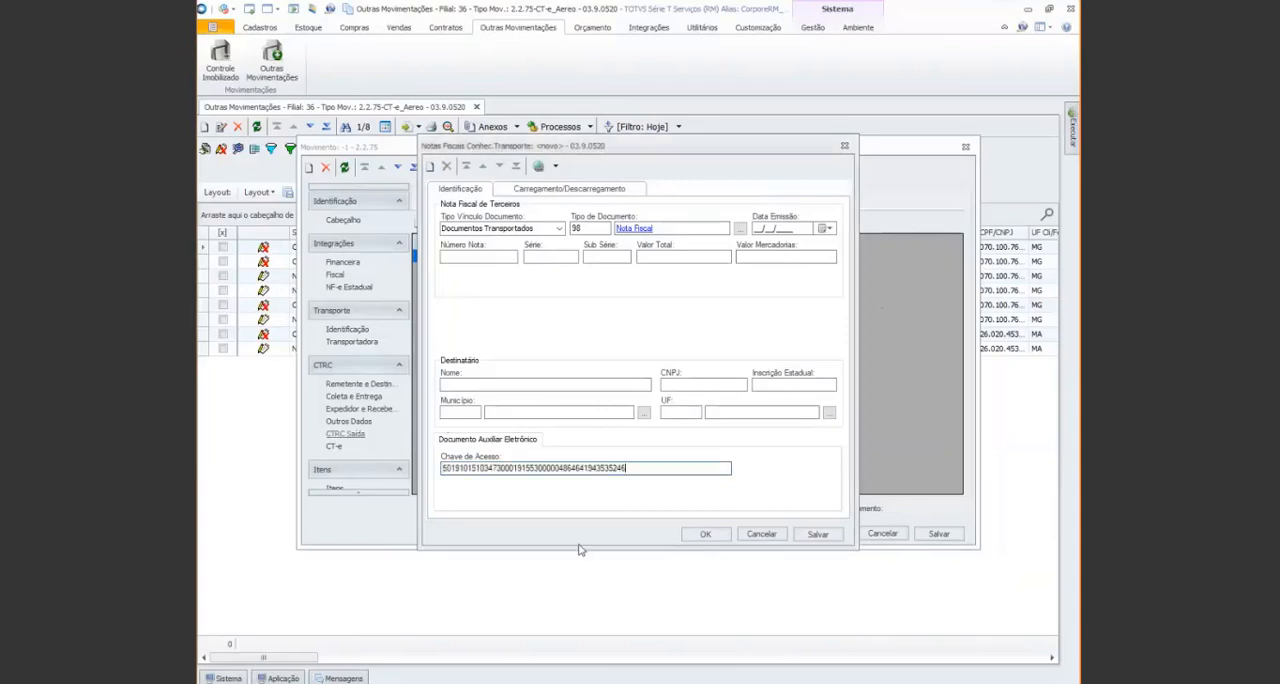
{"action": "left_click", "coordinate": [706, 535]}
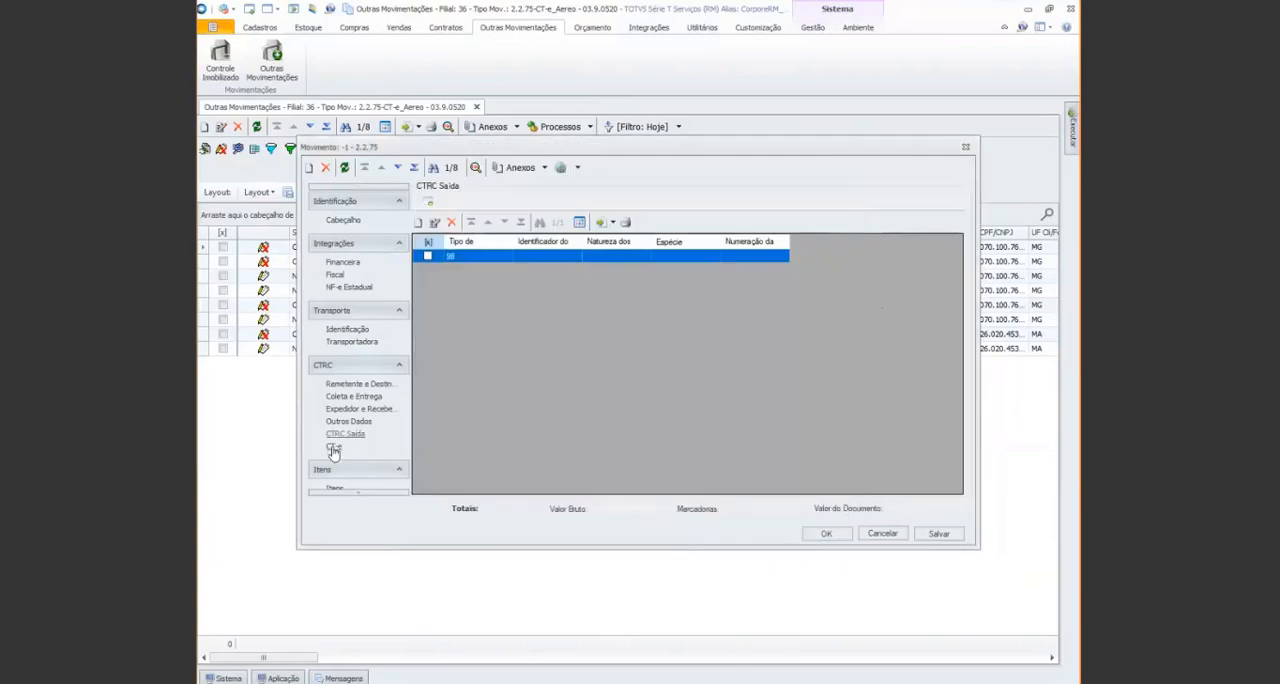
In the CT-e cargo flow data, enter origin code ABC0123, destination code ABC4567 and delivery route code ROTA789
{"action": "left_click", "coordinate": [333, 447]}
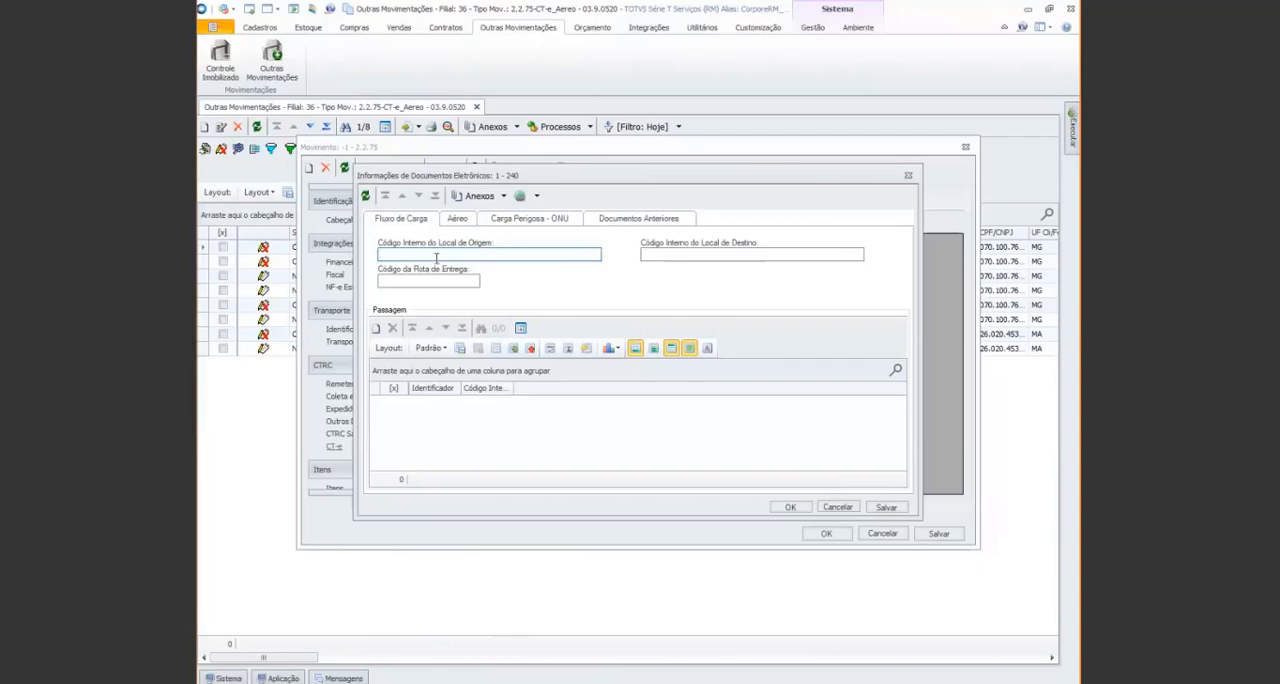
{"action": "type", "text": "ABC0123"}
{"action": "key", "text": "Tab"}
{"action": "type", "text": "A"}
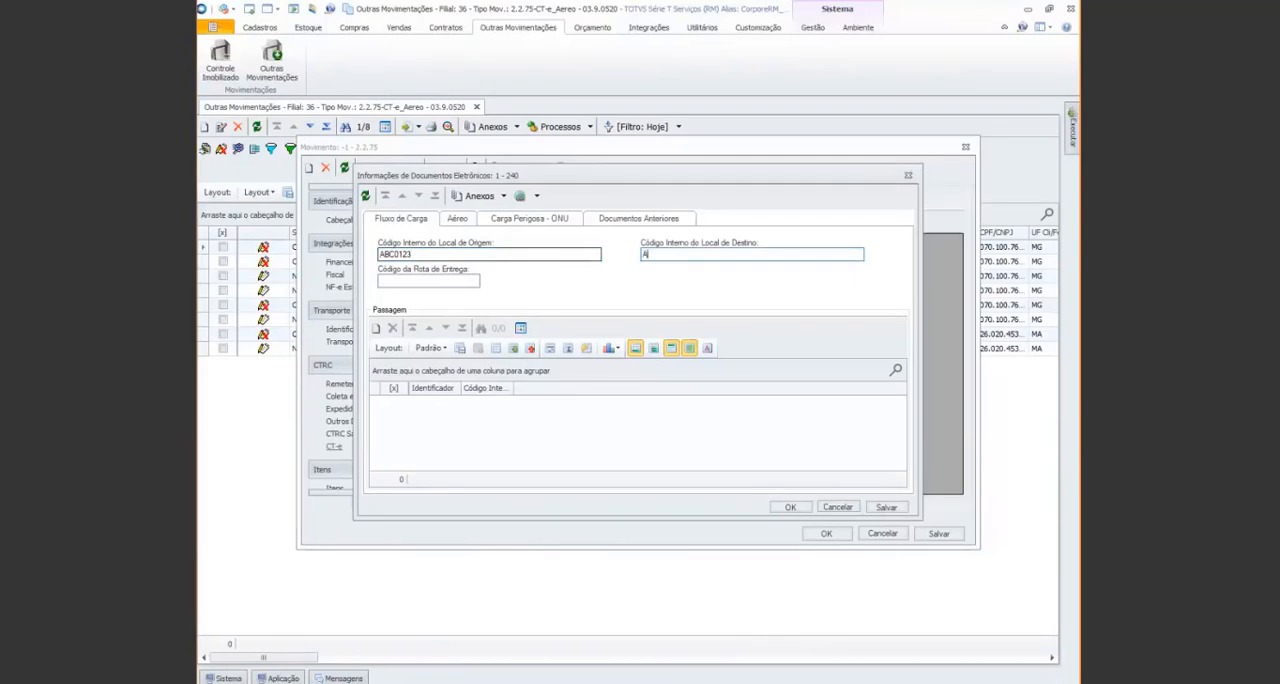
{"action": "type", "text": "BC4567"}
{"action": "key", "text": "Tab"}
{"action": "type", "text": "ROTA789"}
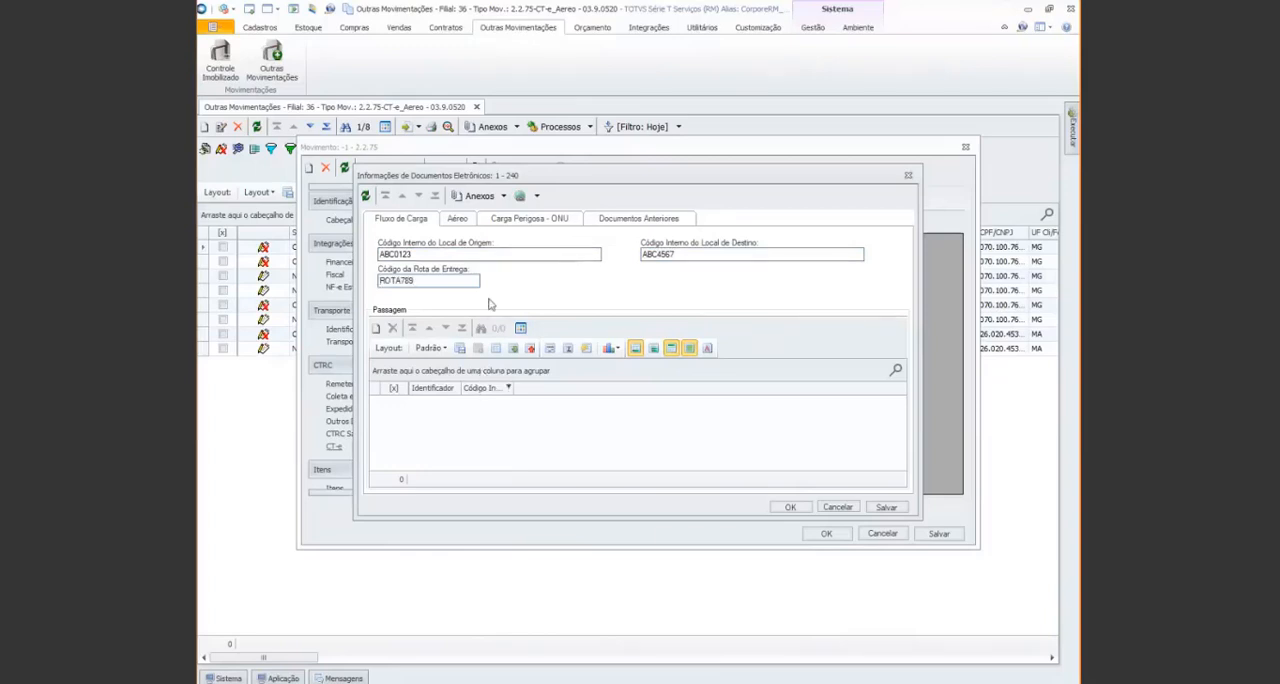
{"action": "left_click", "coordinate": [458, 218]}
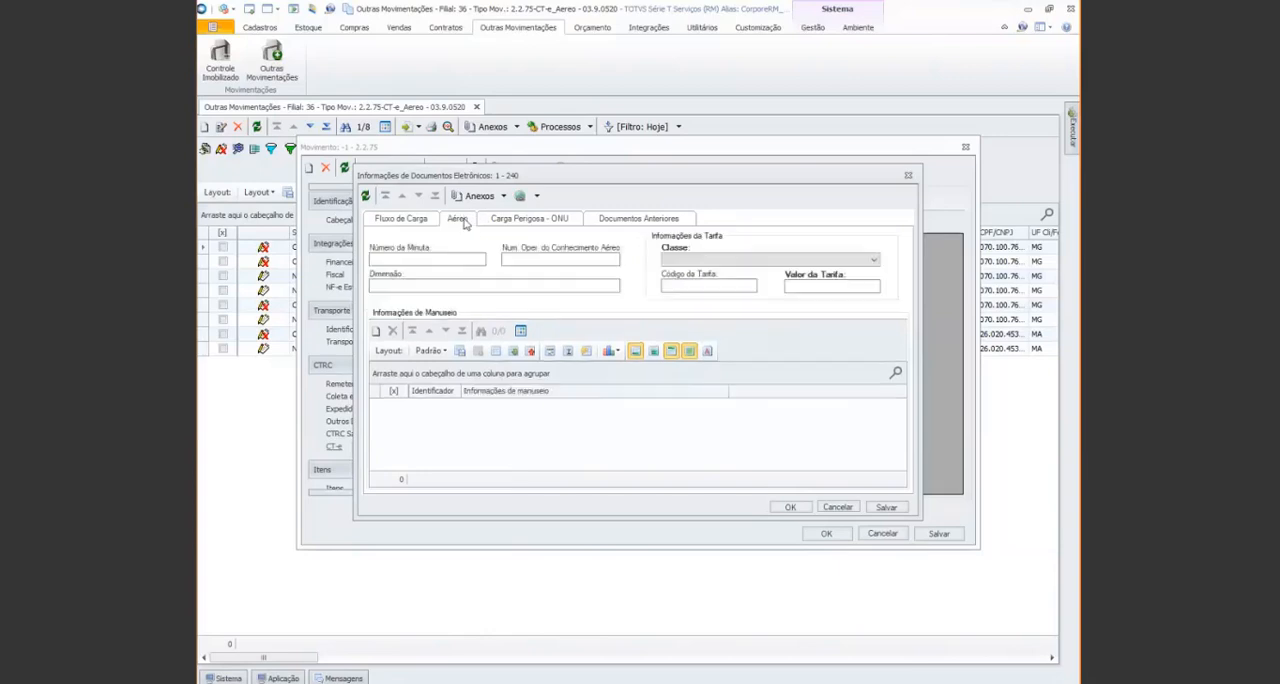
{"action": "left_click", "coordinate": [460, 261]}
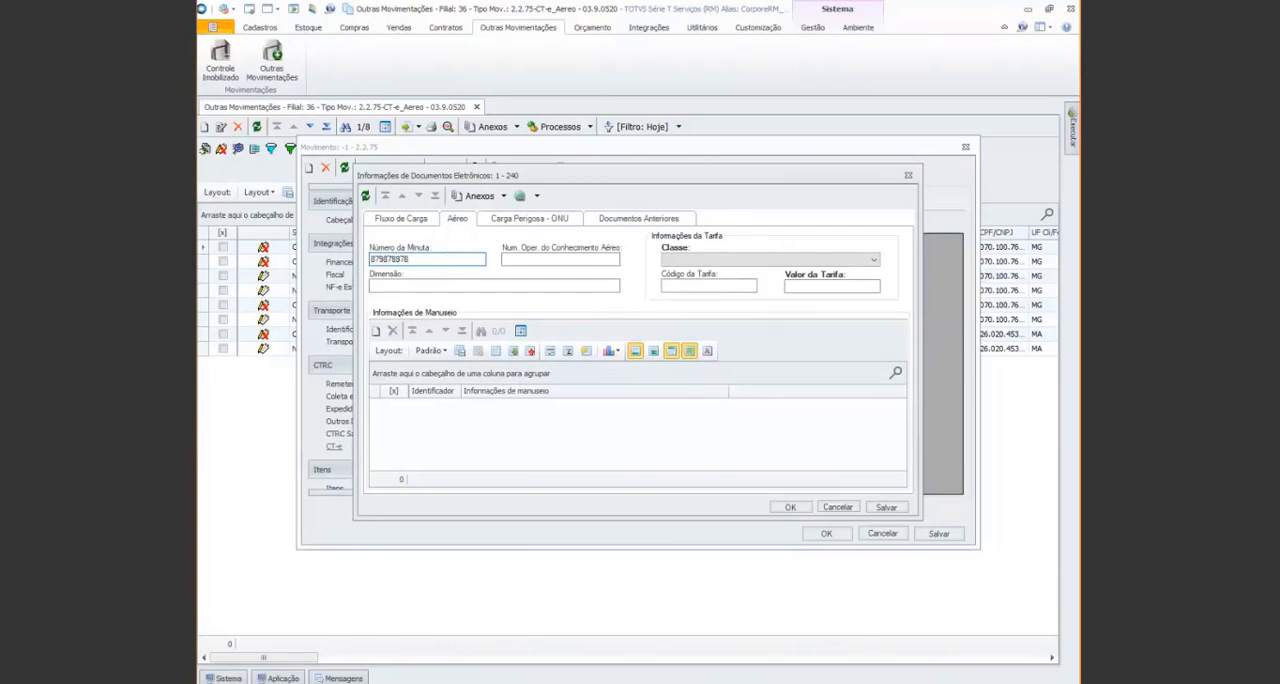
{"action": "key", "text": "Tab"}
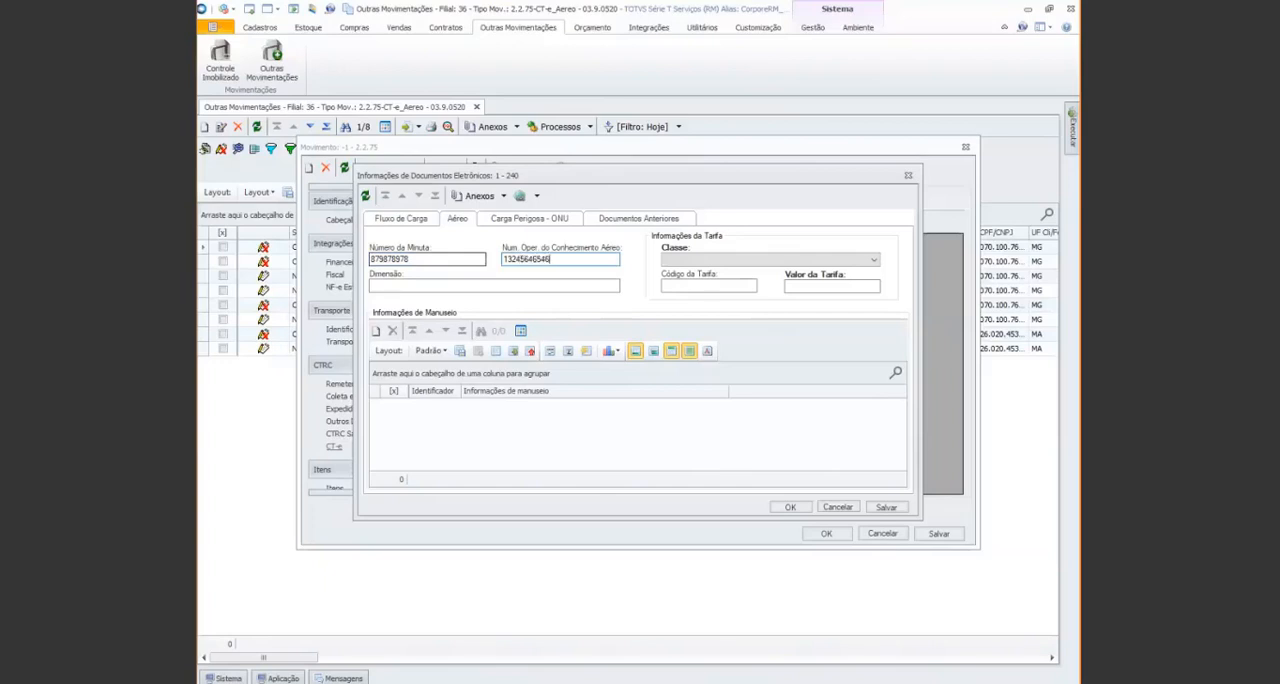
{"action": "key", "text": "Tab"}
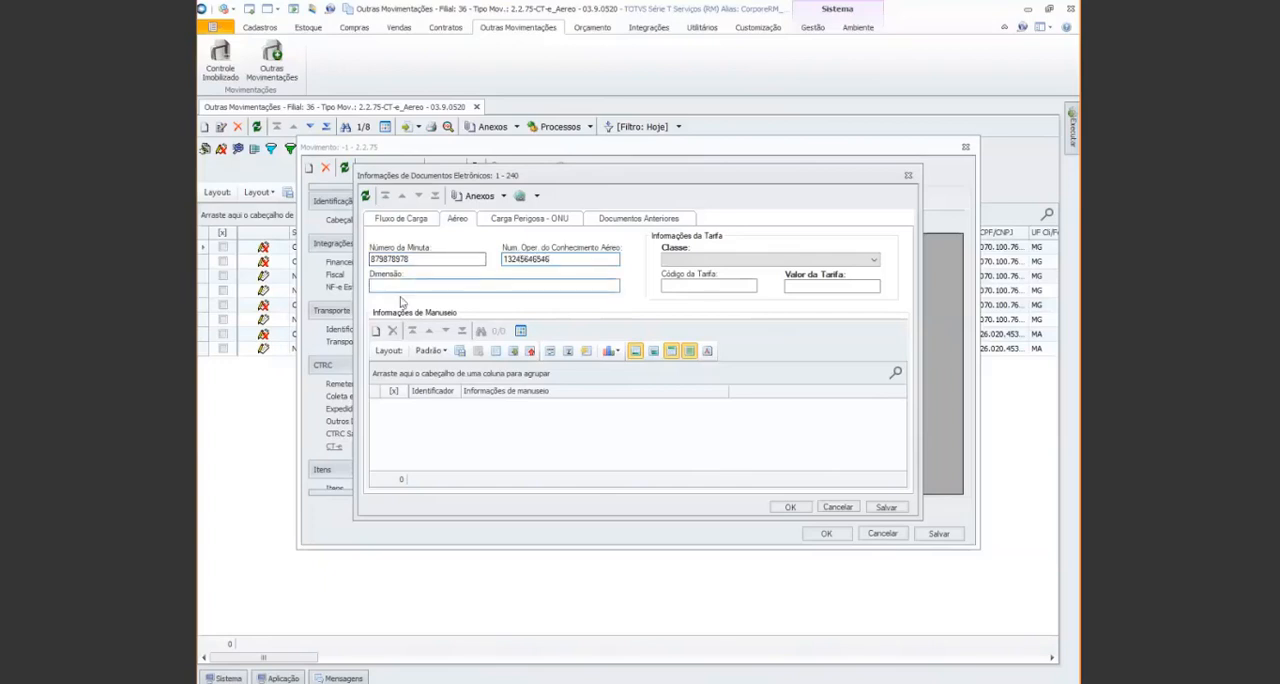
Set the air tariff's class to Tarifa Geral, its code to 1234 and its value to 100.00
{"action": "left_click", "coordinate": [874, 261]}
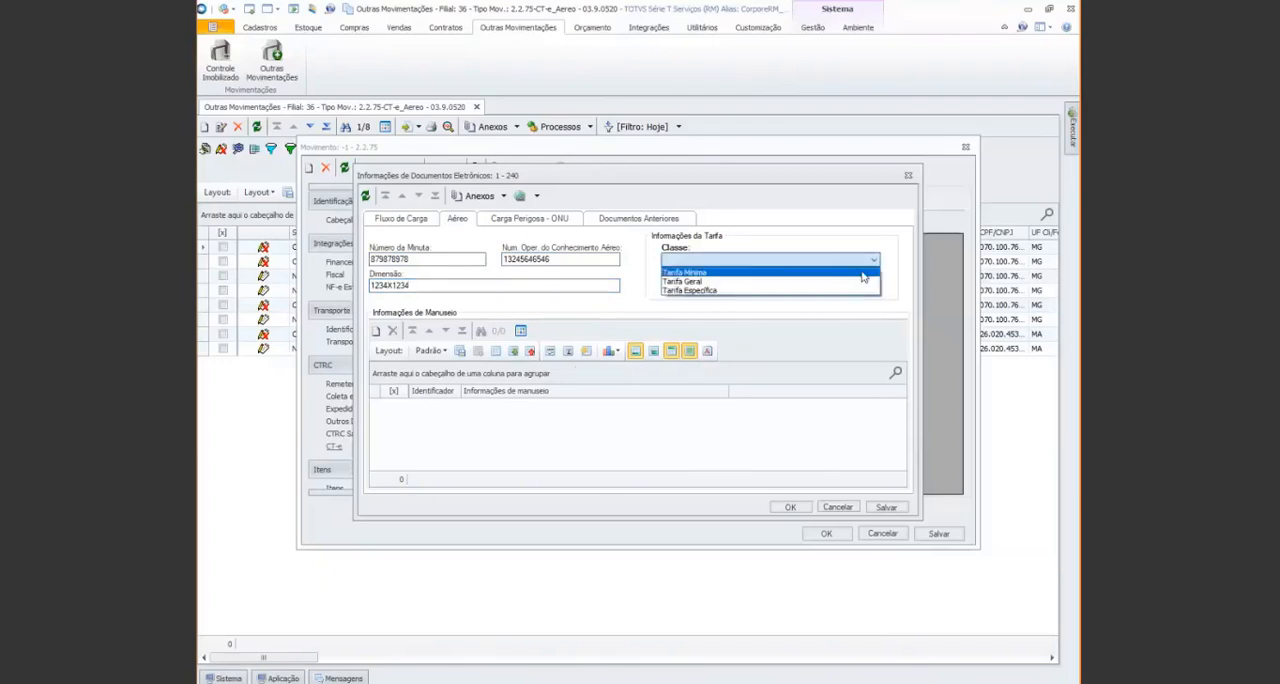
{"action": "left_click", "coordinate": [836, 284]}
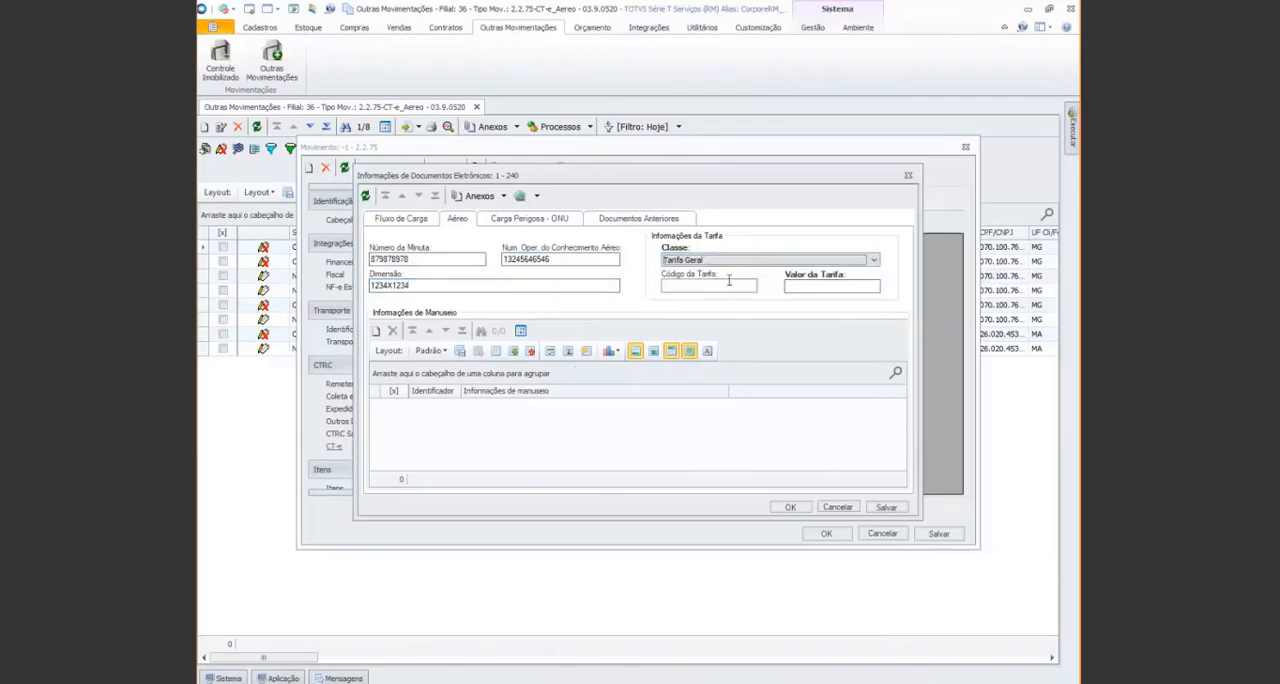
{"action": "key", "text": "Tab"}
{"action": "type", "text": "1234"}
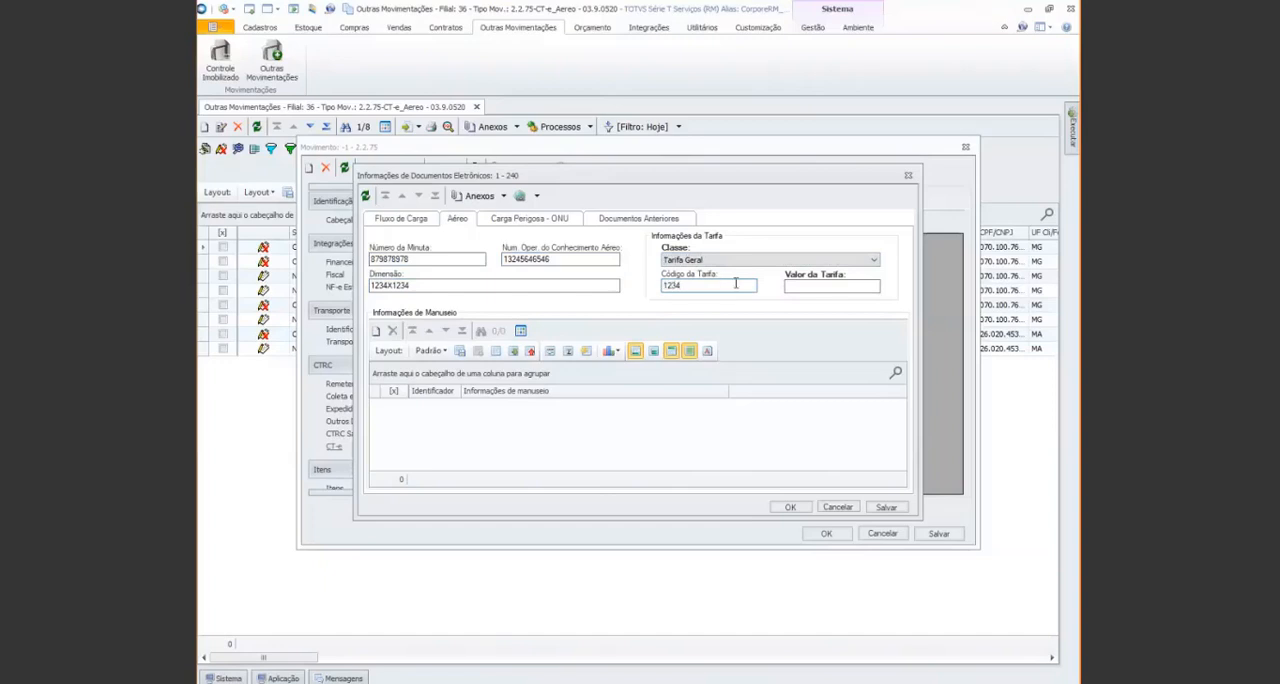
{"action": "left_click", "coordinate": [814, 288]}
{"action": "type", "text": "100.00"}
Review the Carga Perigosa and Documentos Anteriores data without adding records, and confirm the CT-e electronic document information
{"action": "left_click", "coordinate": [543, 223]}
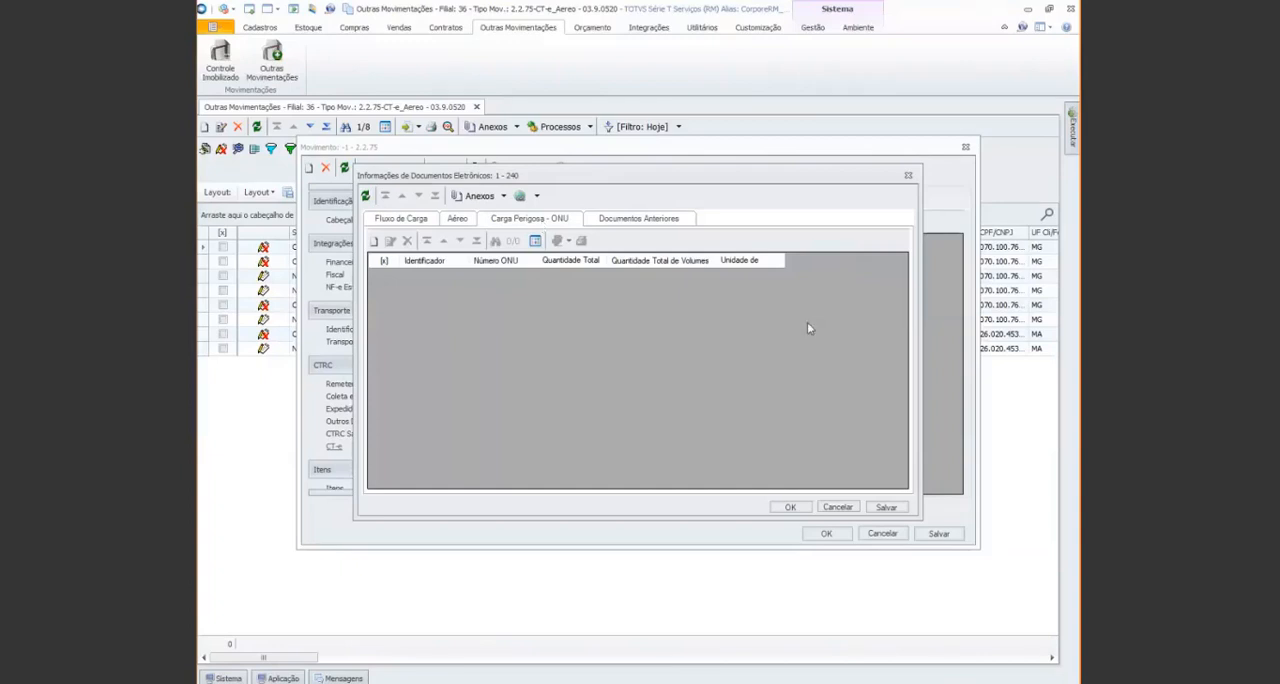
{"action": "left_click", "coordinate": [373, 240]}
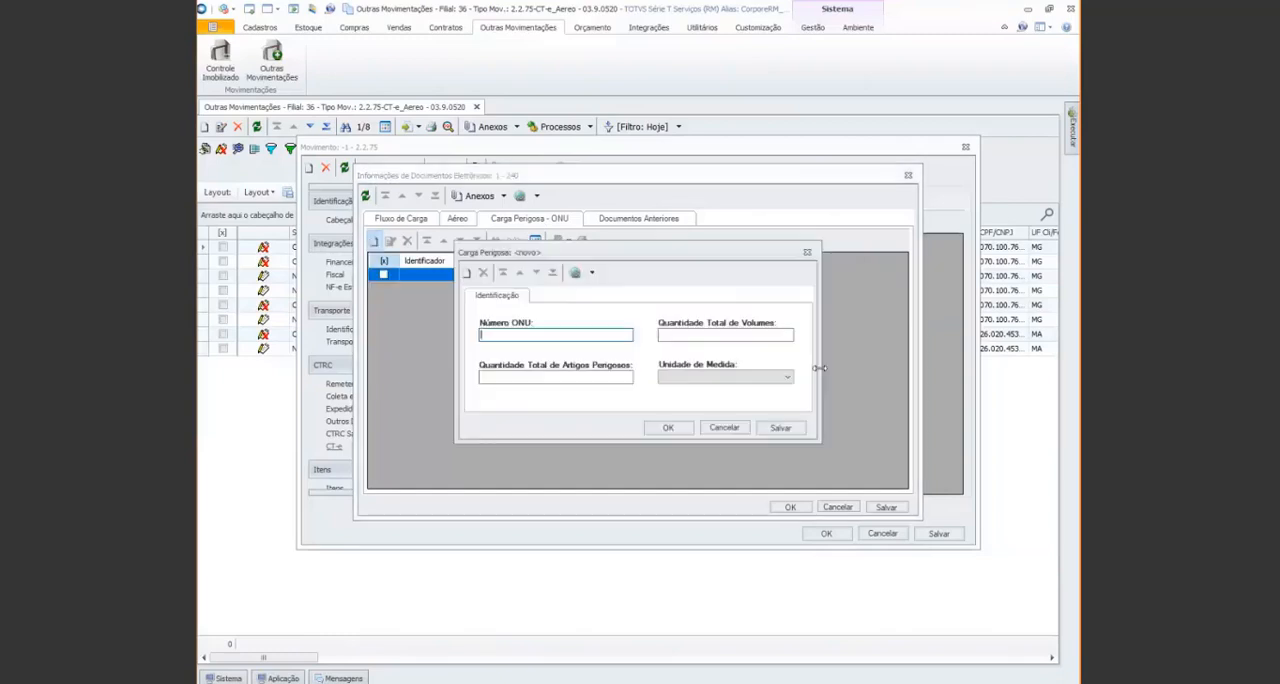
{"action": "left_click", "coordinate": [807, 255]}
{"action": "left_click", "coordinate": [655, 396]}
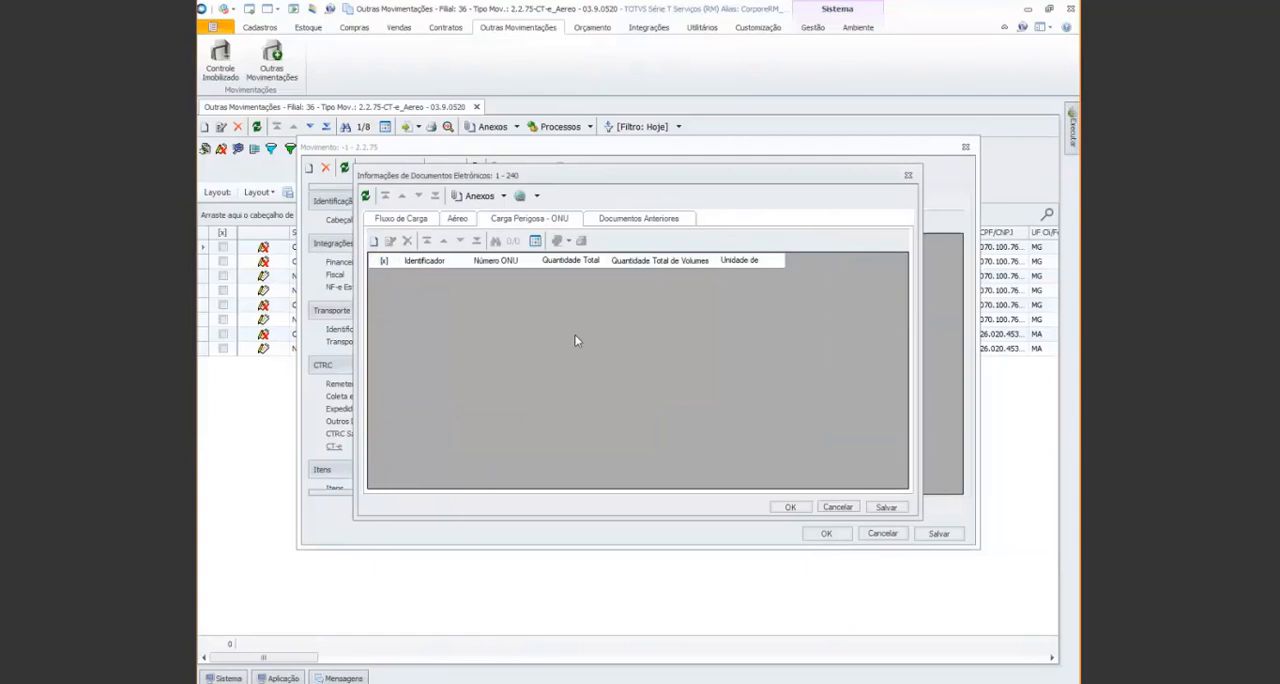
{"action": "left_click", "coordinate": [626, 221]}
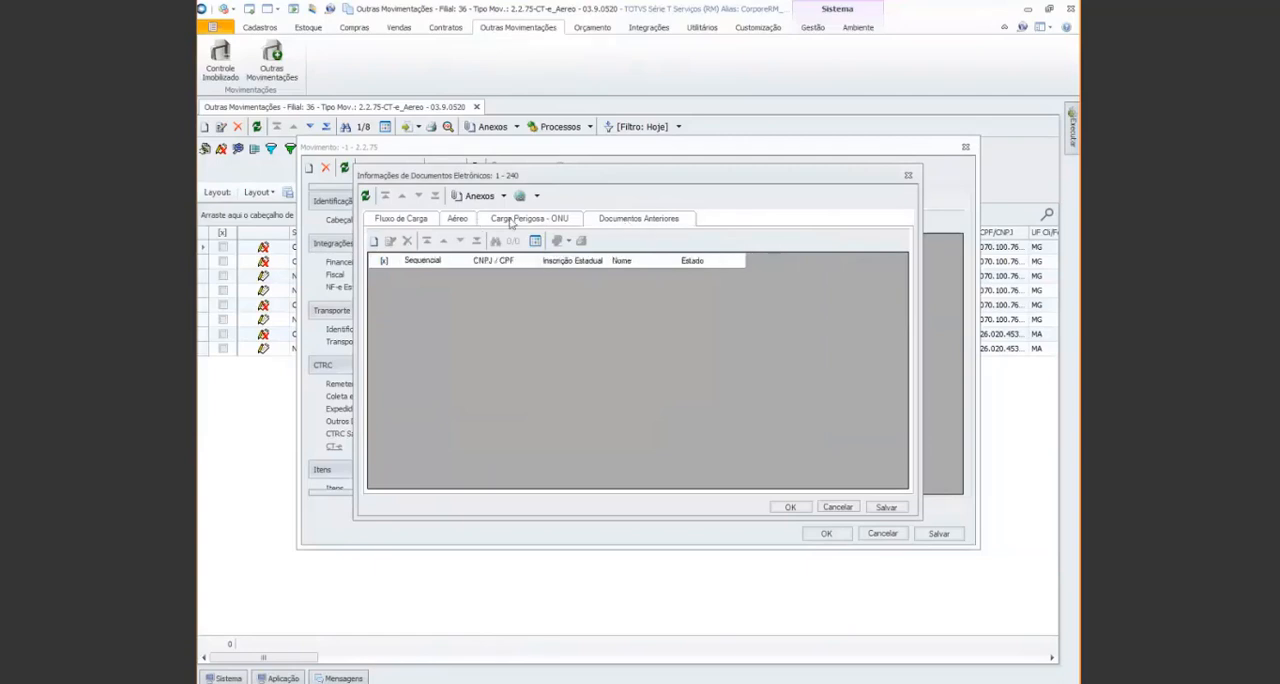
{"action": "left_click", "coordinate": [510, 220]}
{"action": "left_click", "coordinate": [410, 221]}
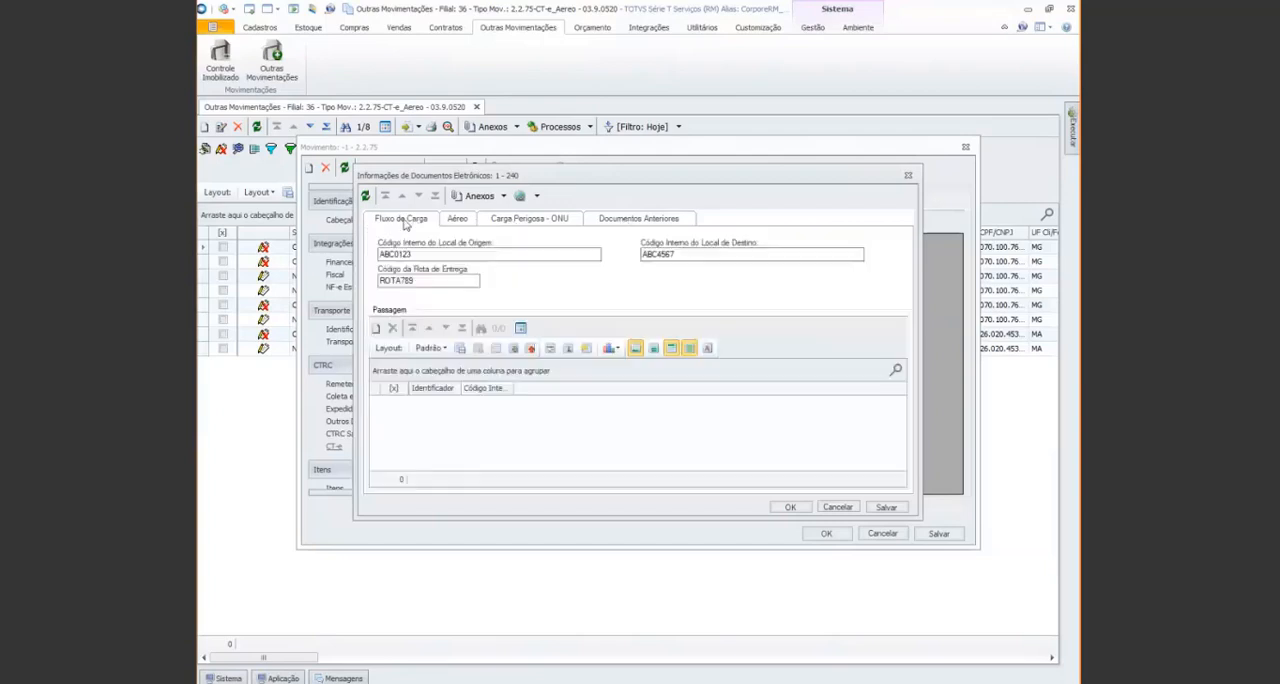
{"action": "left_click", "coordinate": [795, 507]}
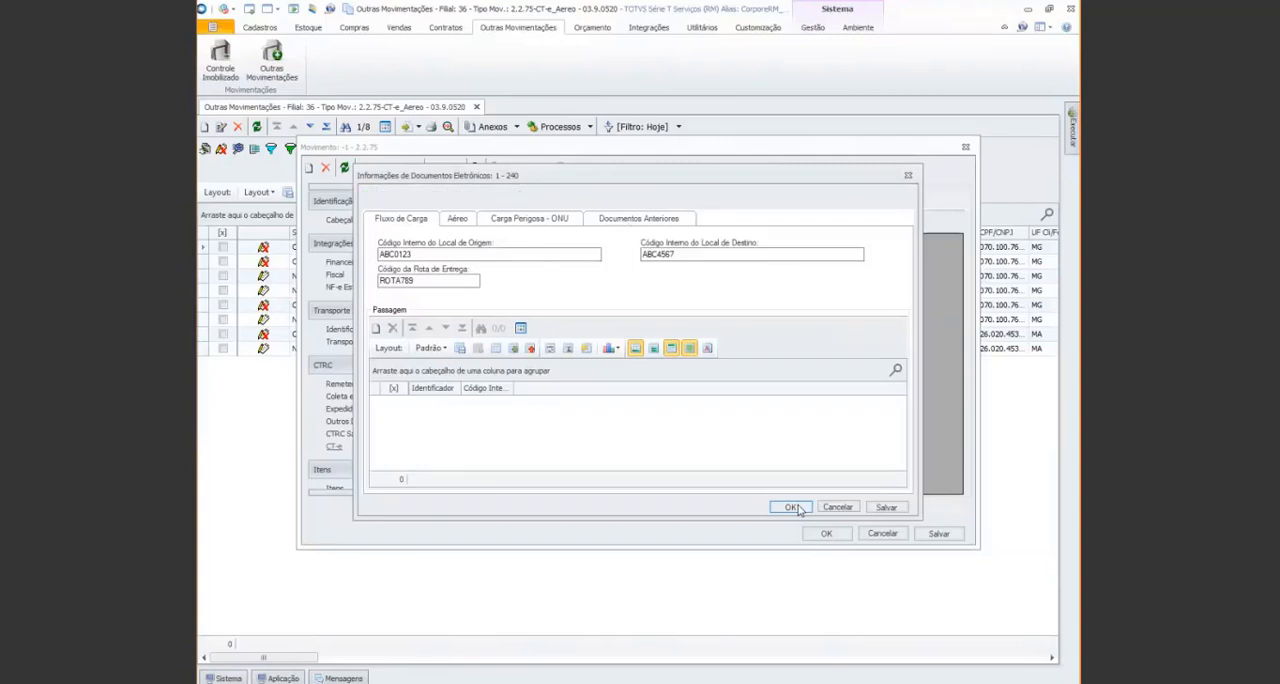
Include a movement item with product 09.90 Serviços and quantity 1
{"action": "scroll", "coordinate": [386, 432], "scroll_direction": "down", "scroll_amount": 2}
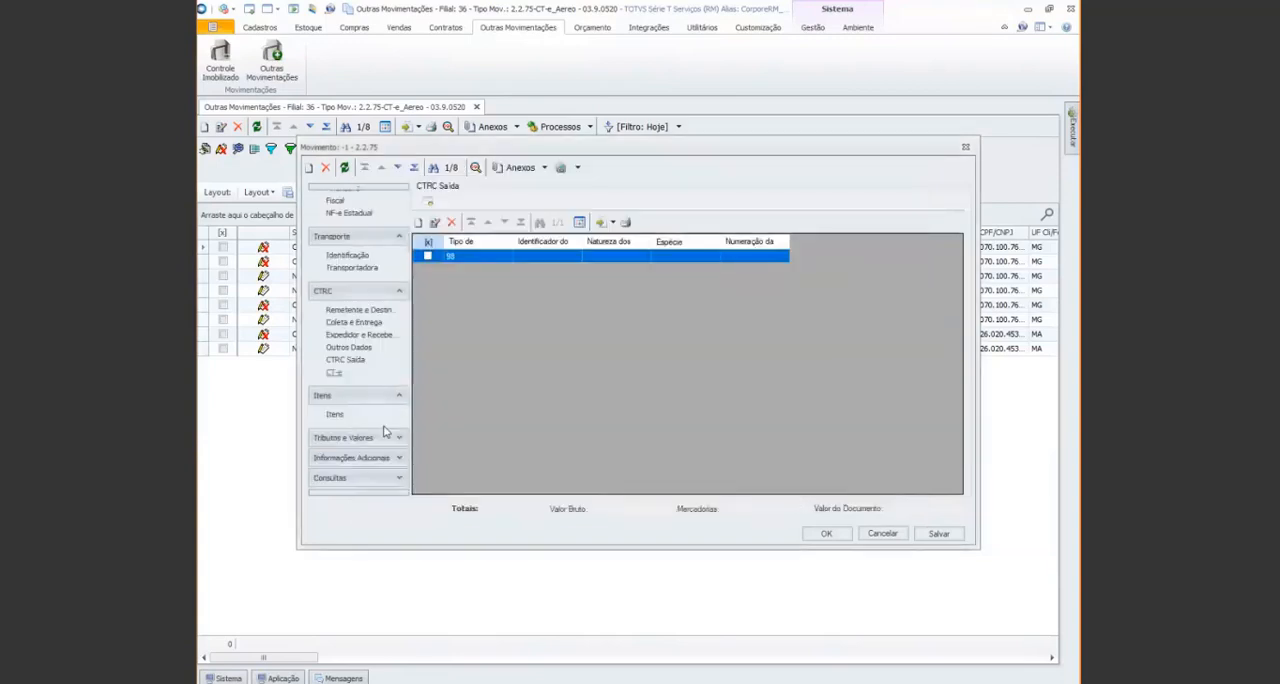
{"action": "left_click", "coordinate": [336, 414]}
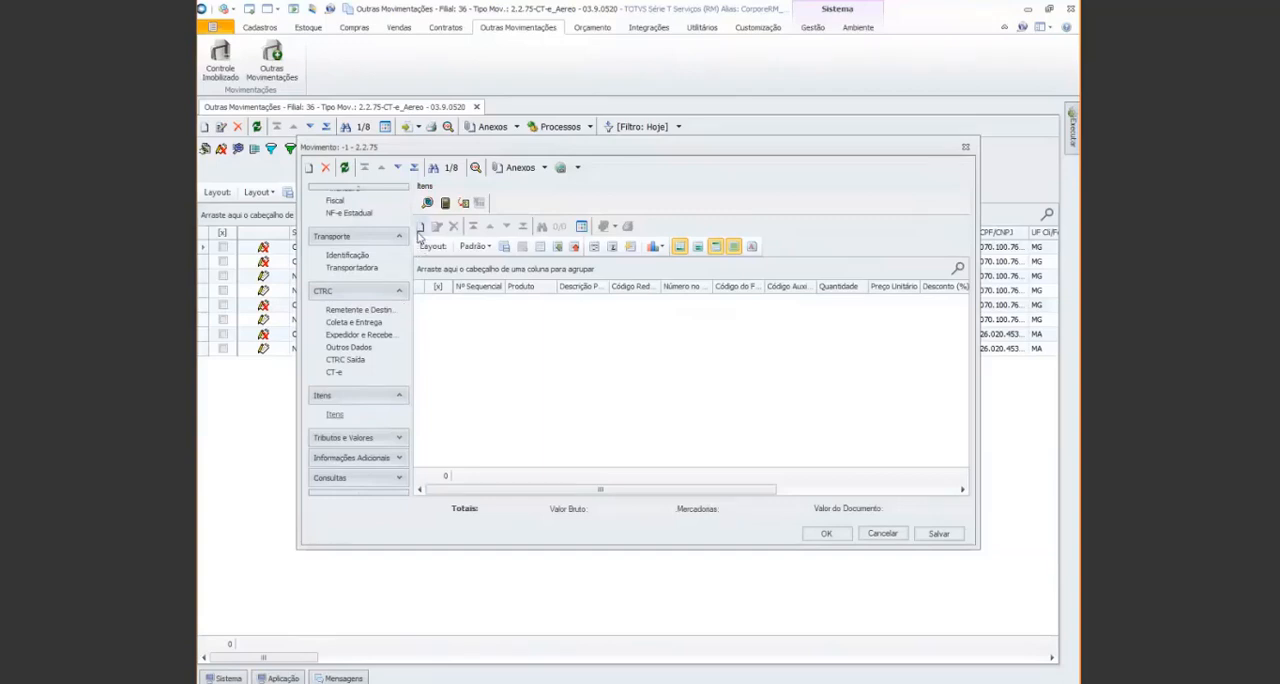
{"action": "left_click", "coordinate": [421, 230]}
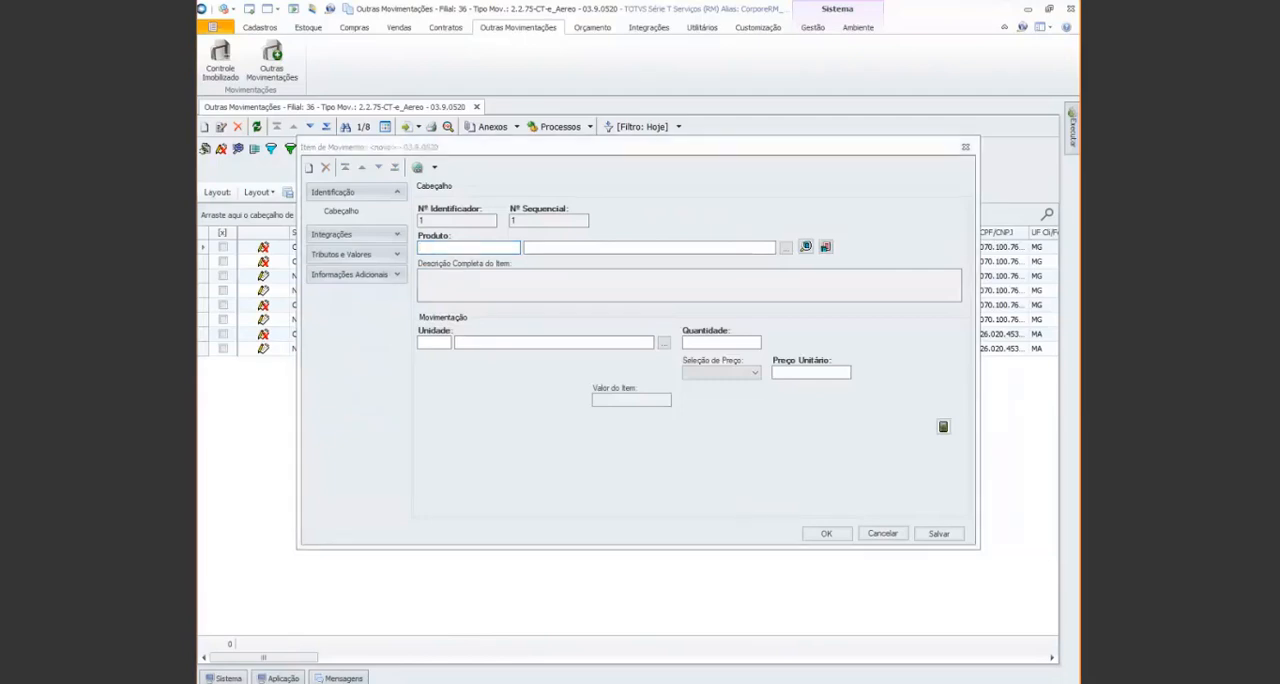
{"action": "type", "text": "09.90"}
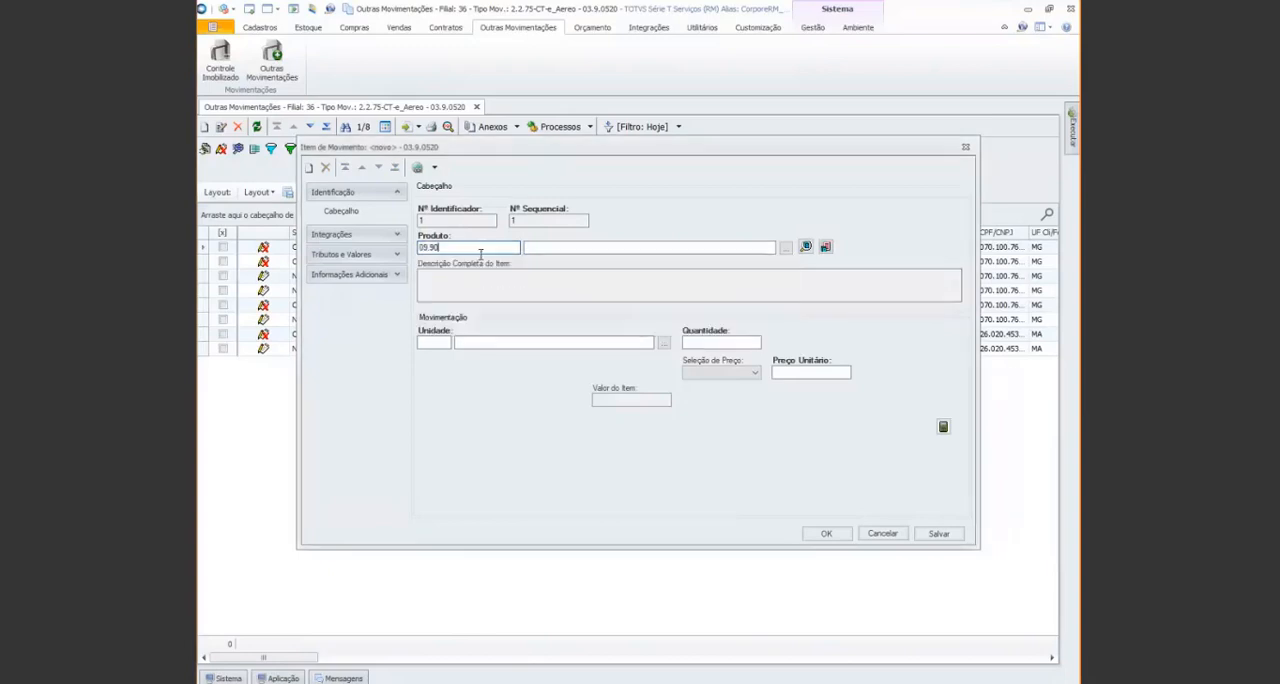
{"action": "key", "text": "Tab"}
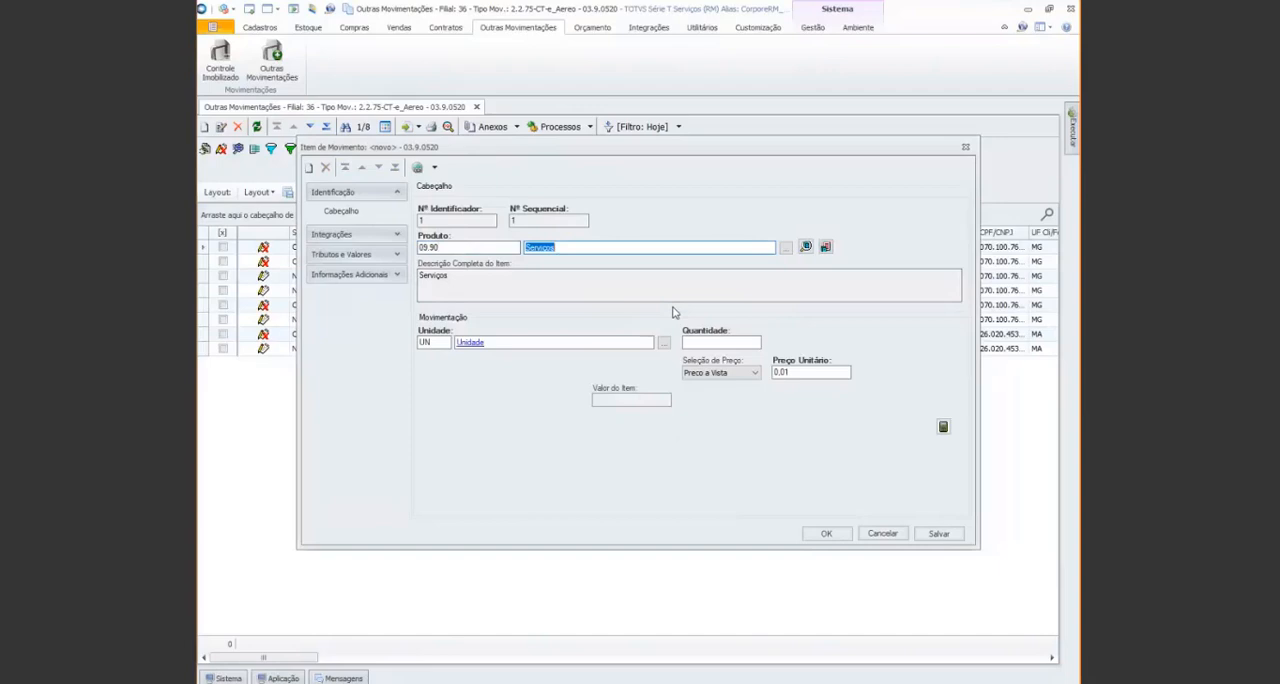
{"action": "left_click", "coordinate": [710, 342]}
{"action": "type", "text": "1"}
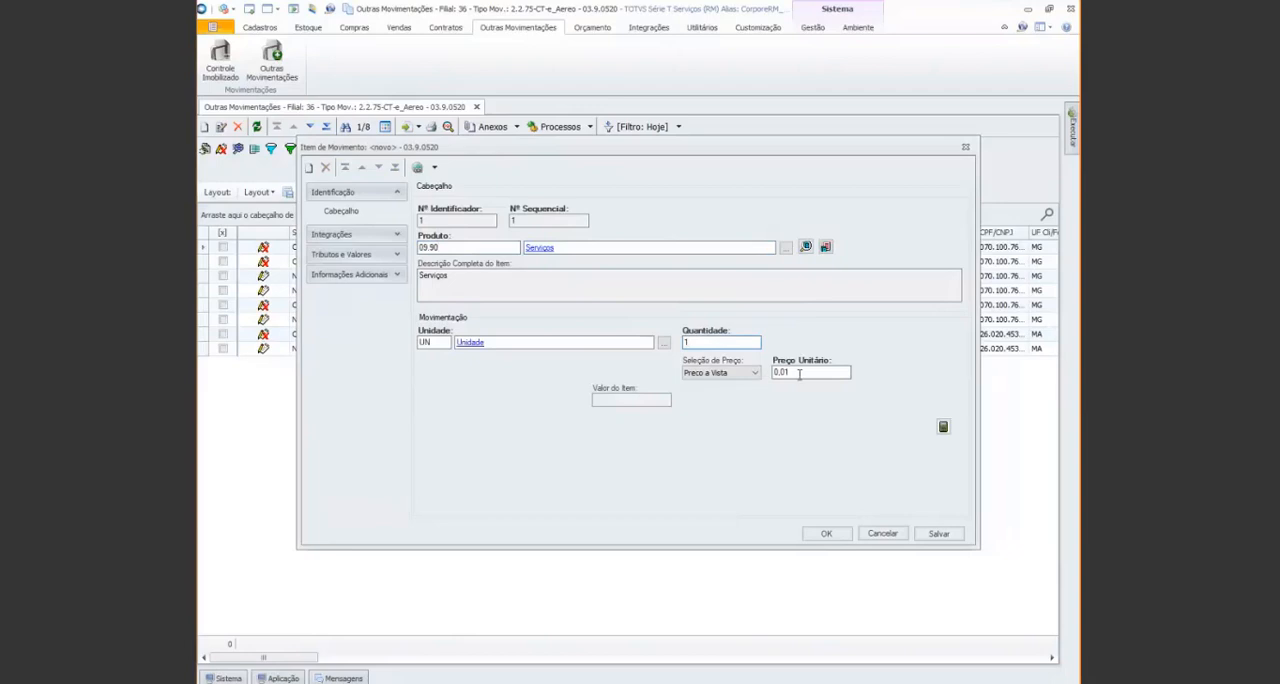
Set the service item's Preço Unitário to 100.00 and confirm the item
{"action": "left_click", "coordinate": [800, 374]}
{"action": "type", "text": "100.00"}
{"action": "key", "text": "Tab"}
{"action": "left_click", "coordinate": [814, 534]}
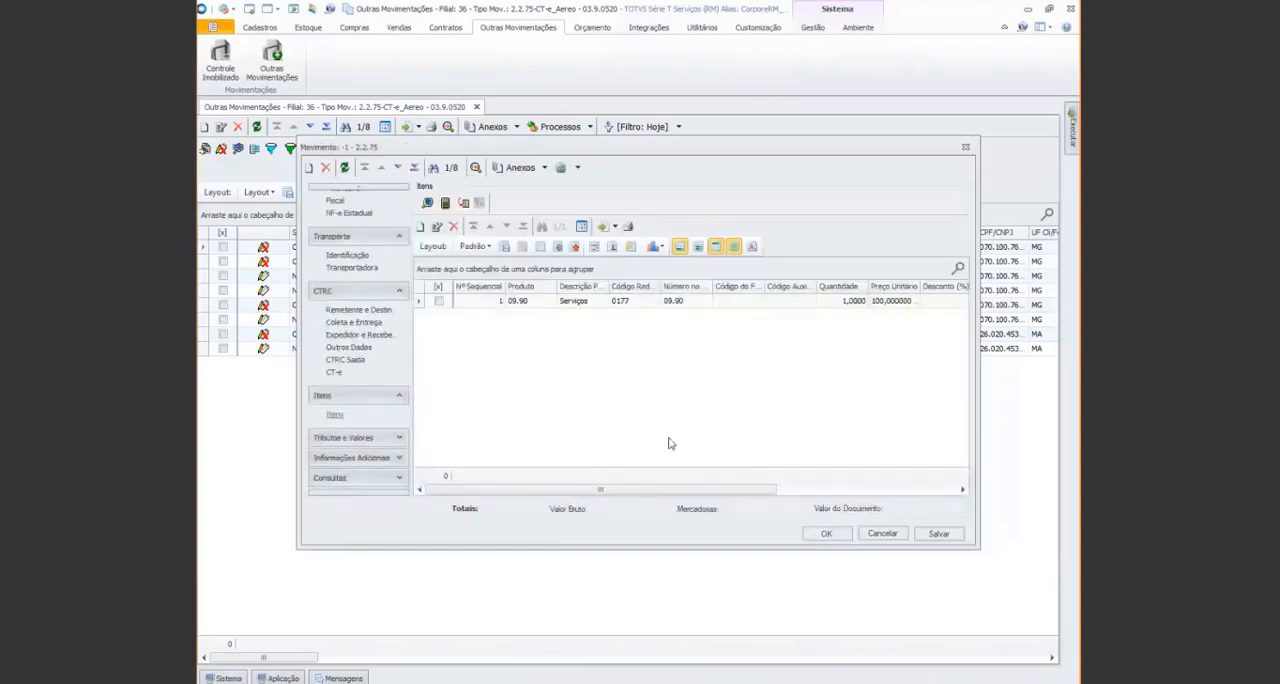
Check the movement's Tributos and confirm the whole CT-e movement
{"action": "left_click", "coordinate": [400, 440]}
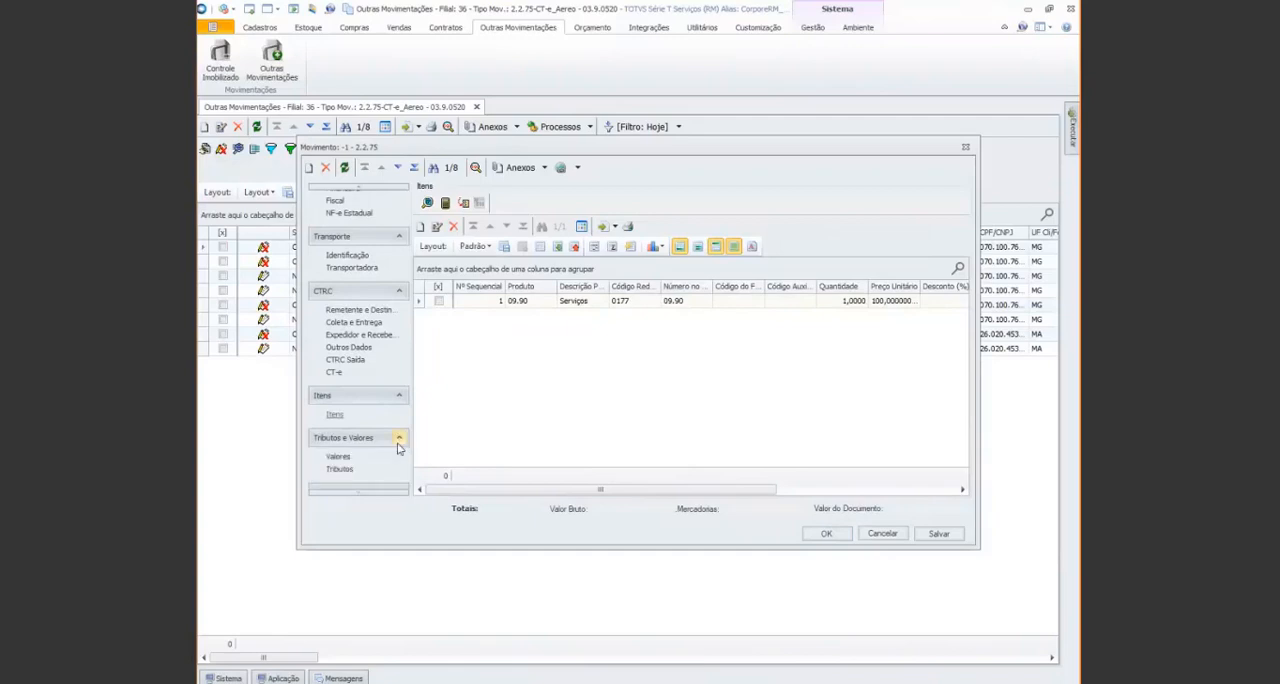
{"action": "left_click", "coordinate": [337, 470]}
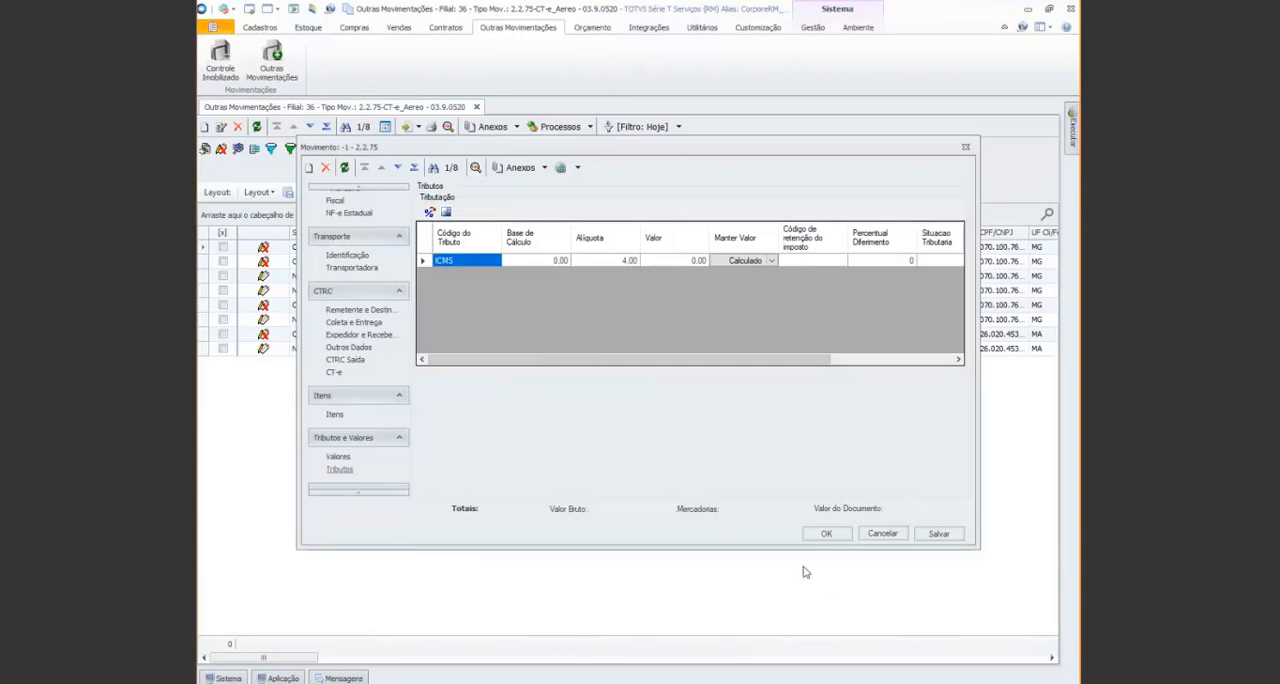
{"action": "left_click", "coordinate": [822, 536]}
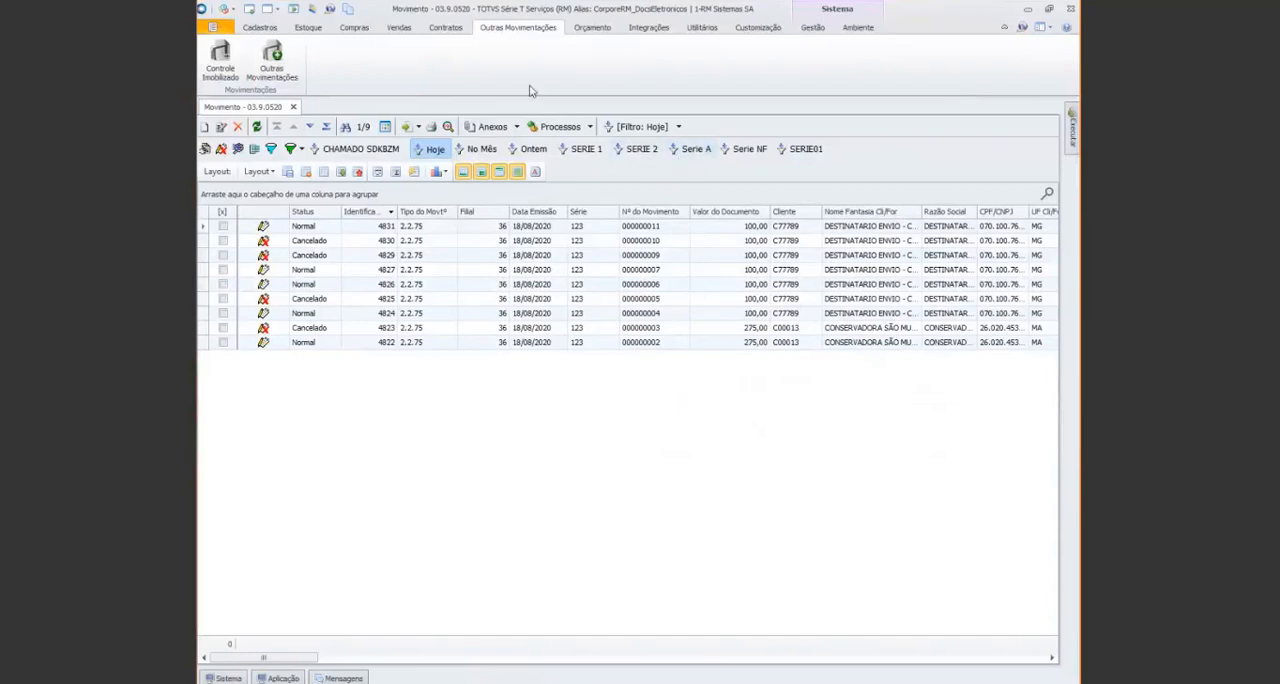
Open the Conhecimento de Transporte Eletrônico (CT-e) list under sales billing using the Hoje filter
{"action": "left_click", "coordinate": [400, 29]}
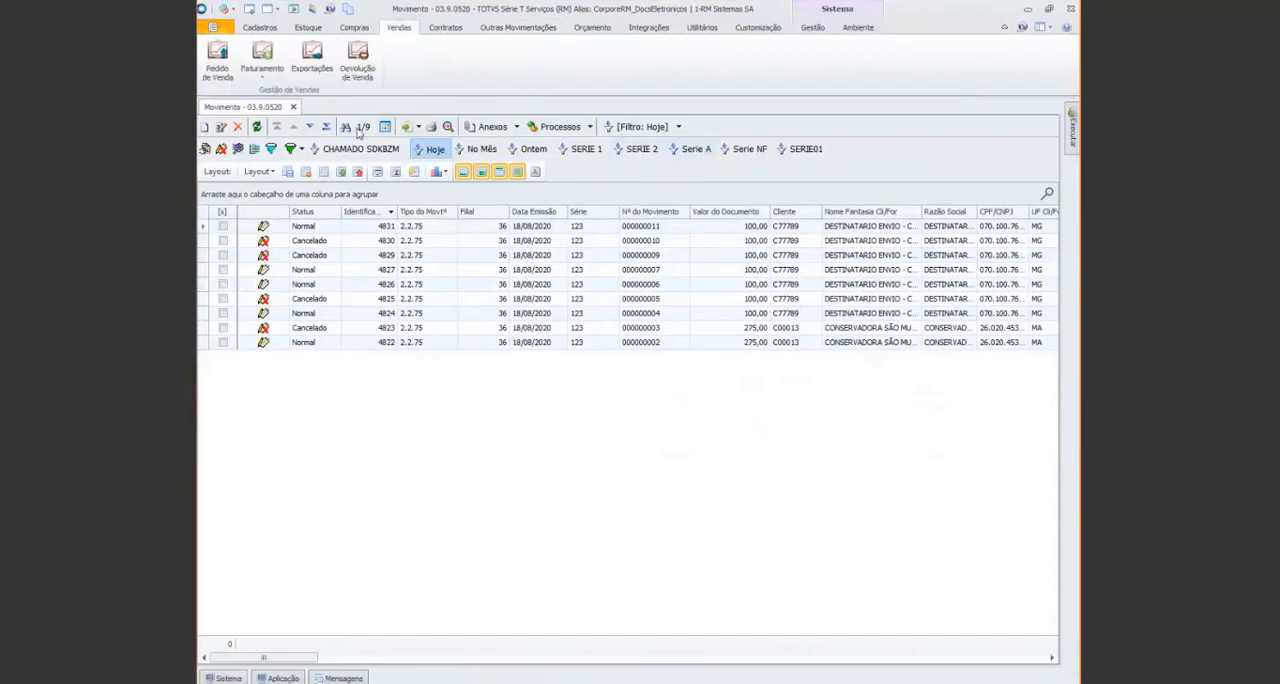
{"action": "left_click", "coordinate": [263, 78]}
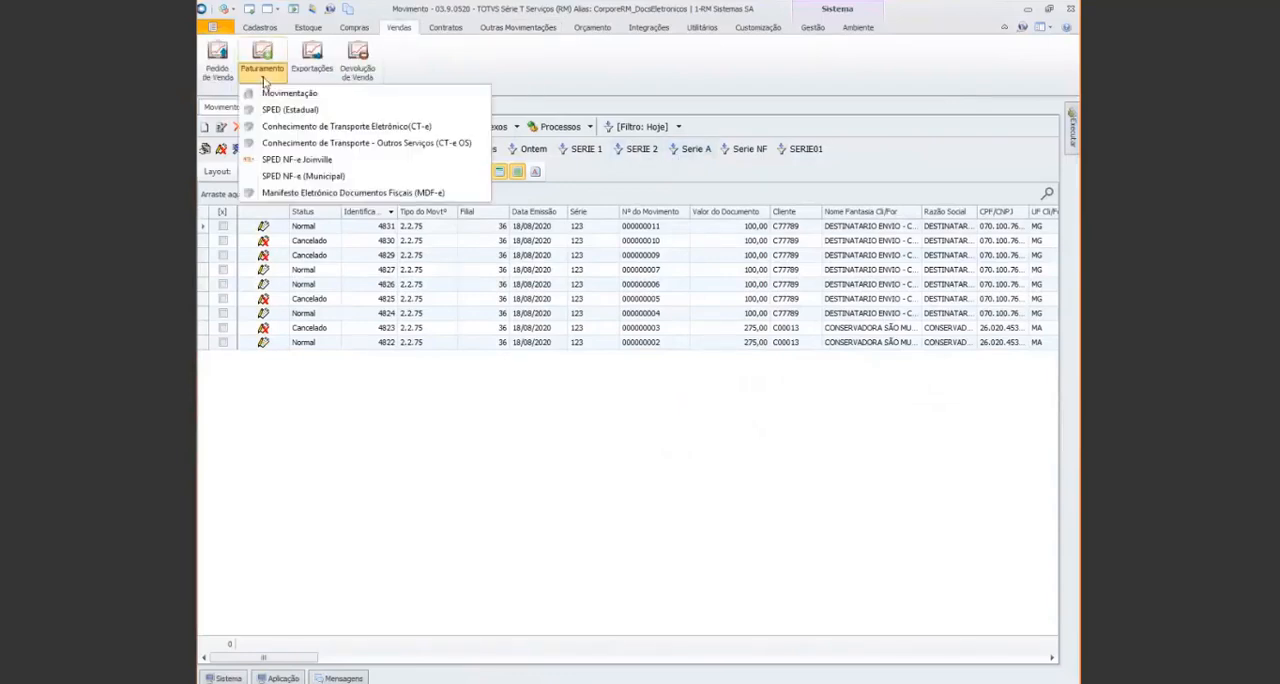
{"action": "left_click", "coordinate": [395, 127]}
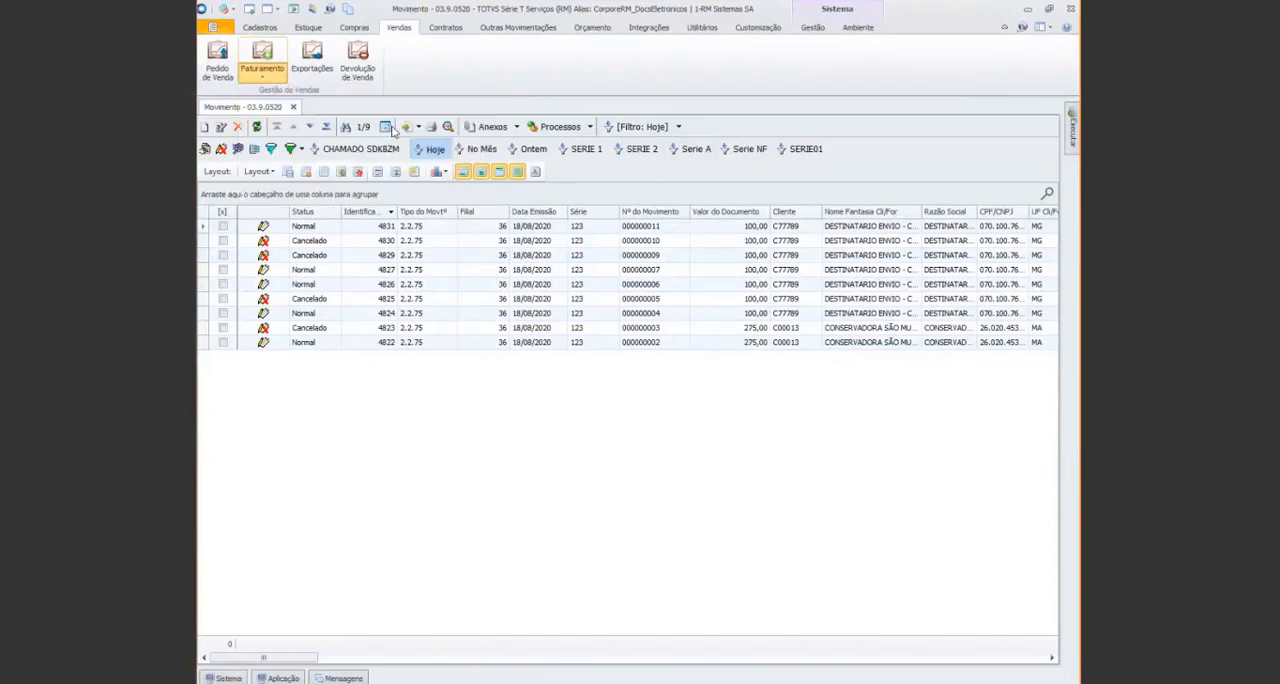
{"action": "left_click", "coordinate": [504, 226]}
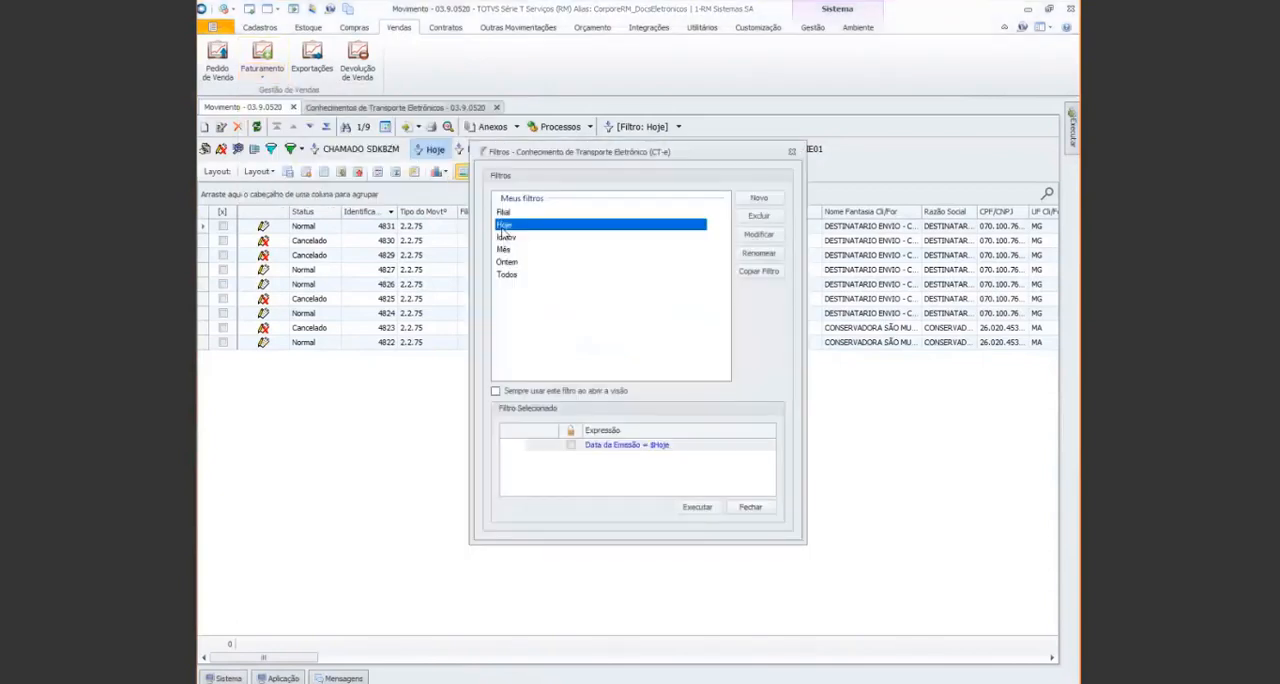
{"action": "left_click", "coordinate": [697, 507]}
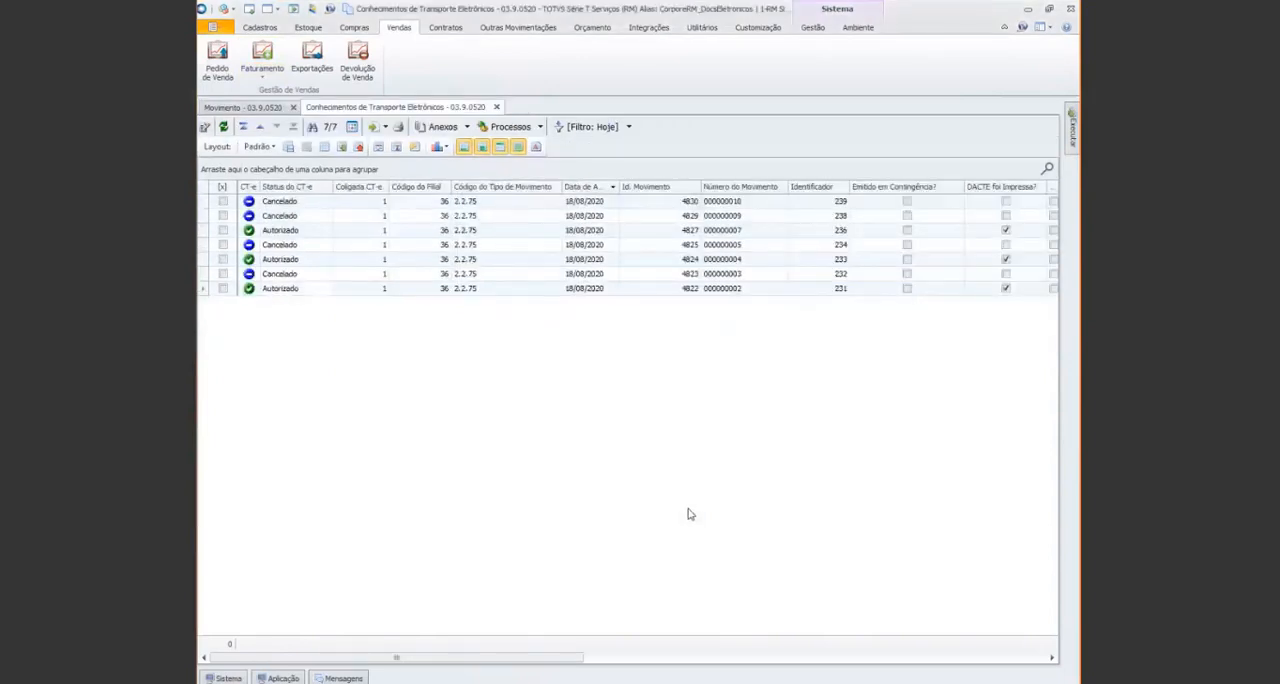
Mark movement 4831 in the movements list and preview its Enviar CT-e process without executing it
{"action": "left_click", "coordinate": [244, 107]}
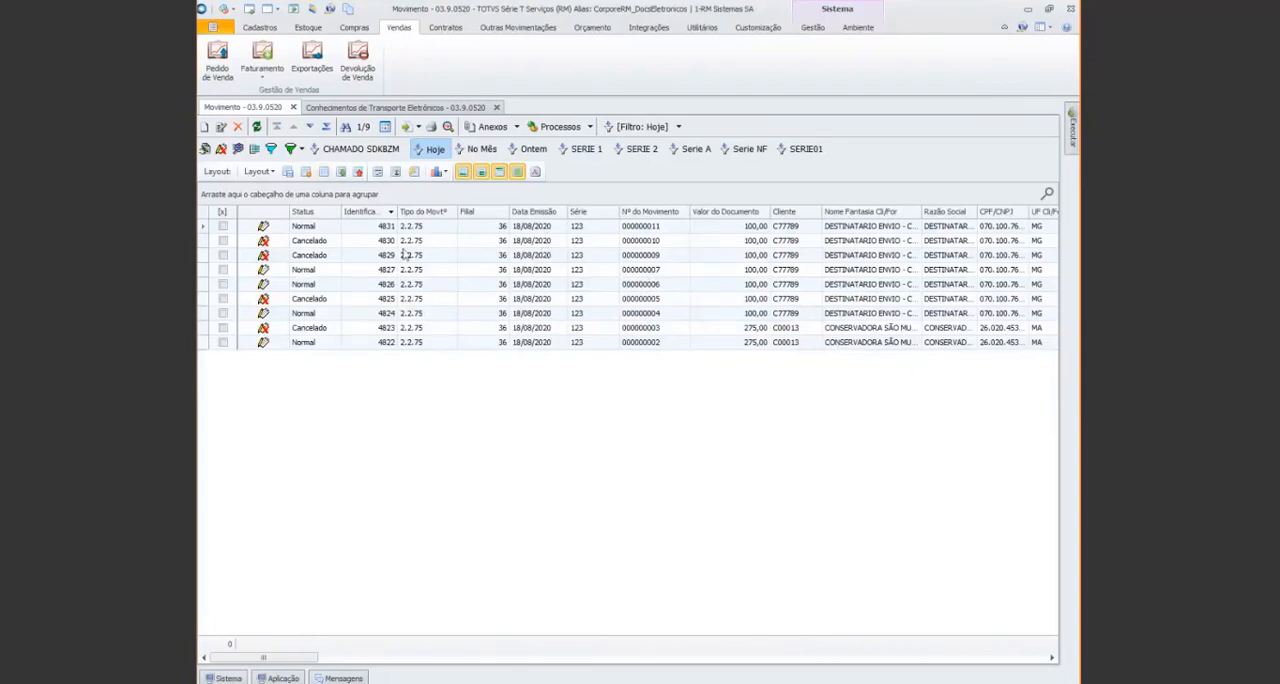
{"action": "left_click", "coordinate": [223, 227]}
{"action": "left_click", "coordinate": [591, 127]}
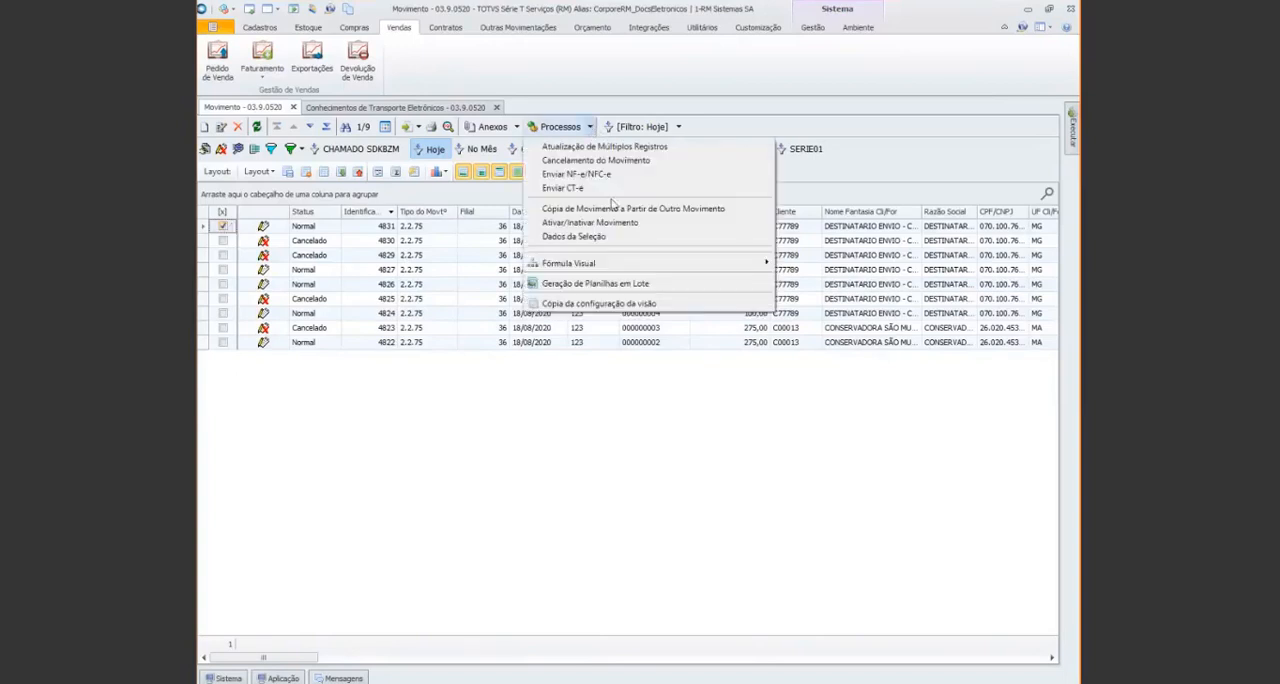
{"action": "left_click", "coordinate": [585, 190]}
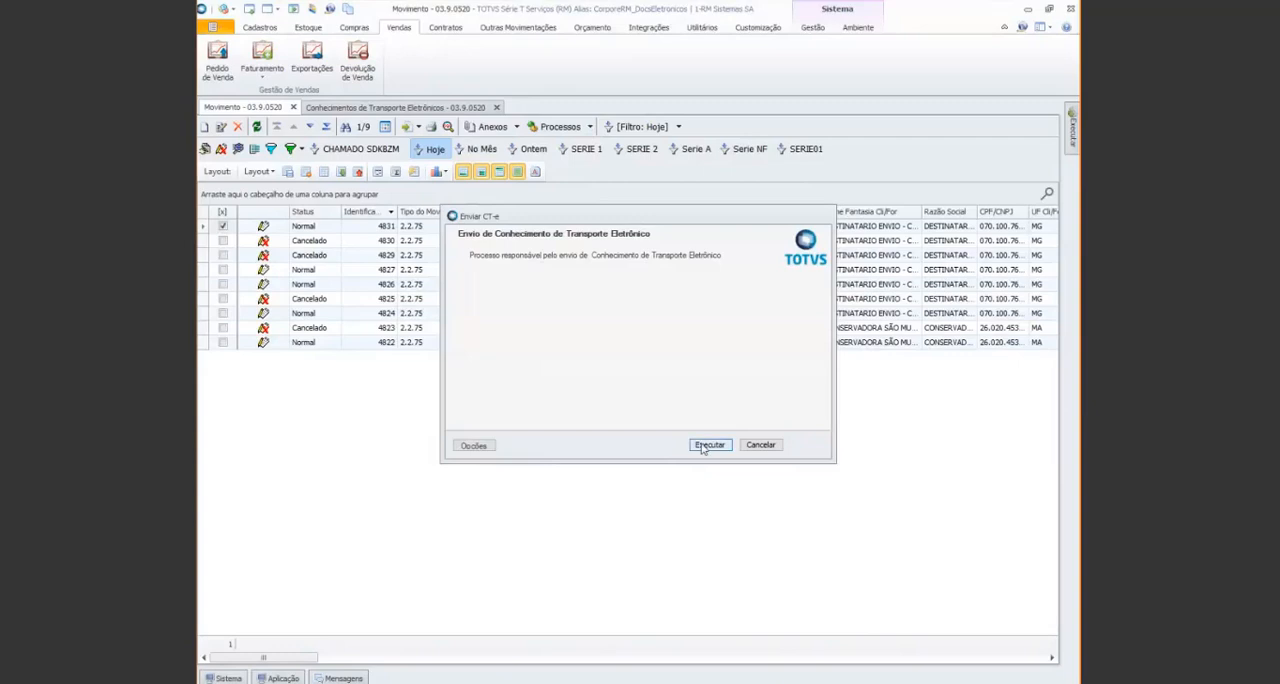
{"action": "left_click", "coordinate": [768, 445]}
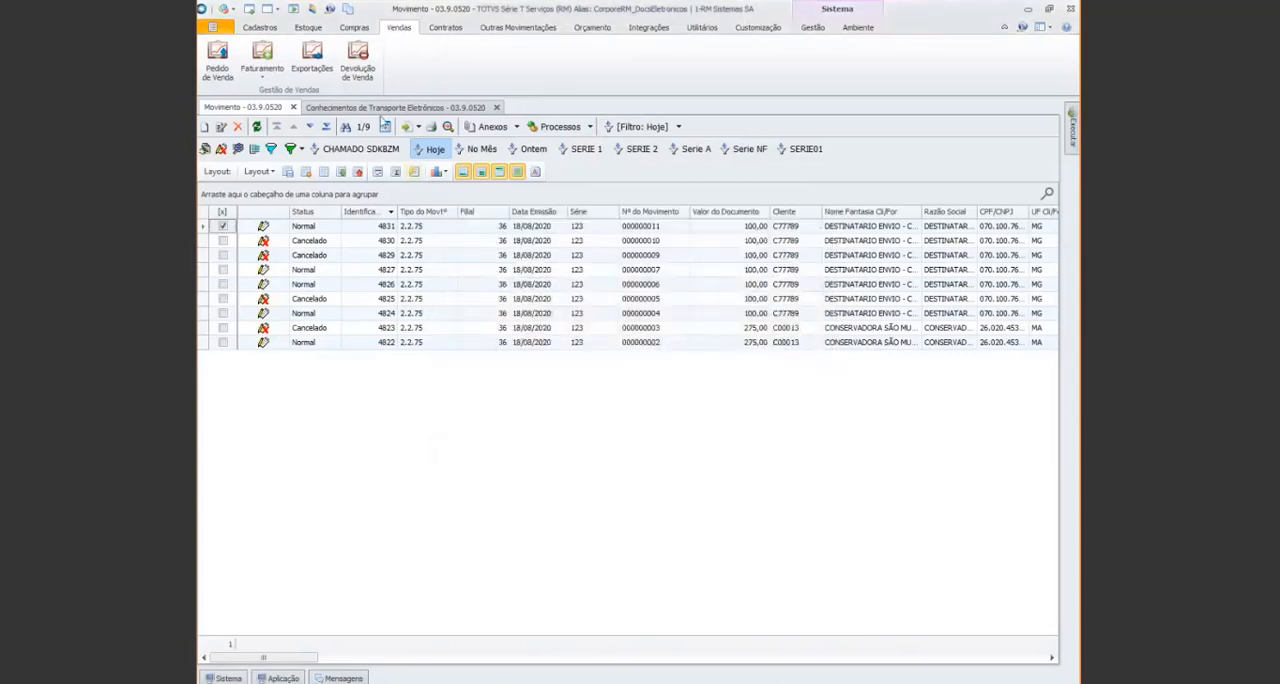
{"action": "left_click", "coordinate": [383, 108]}
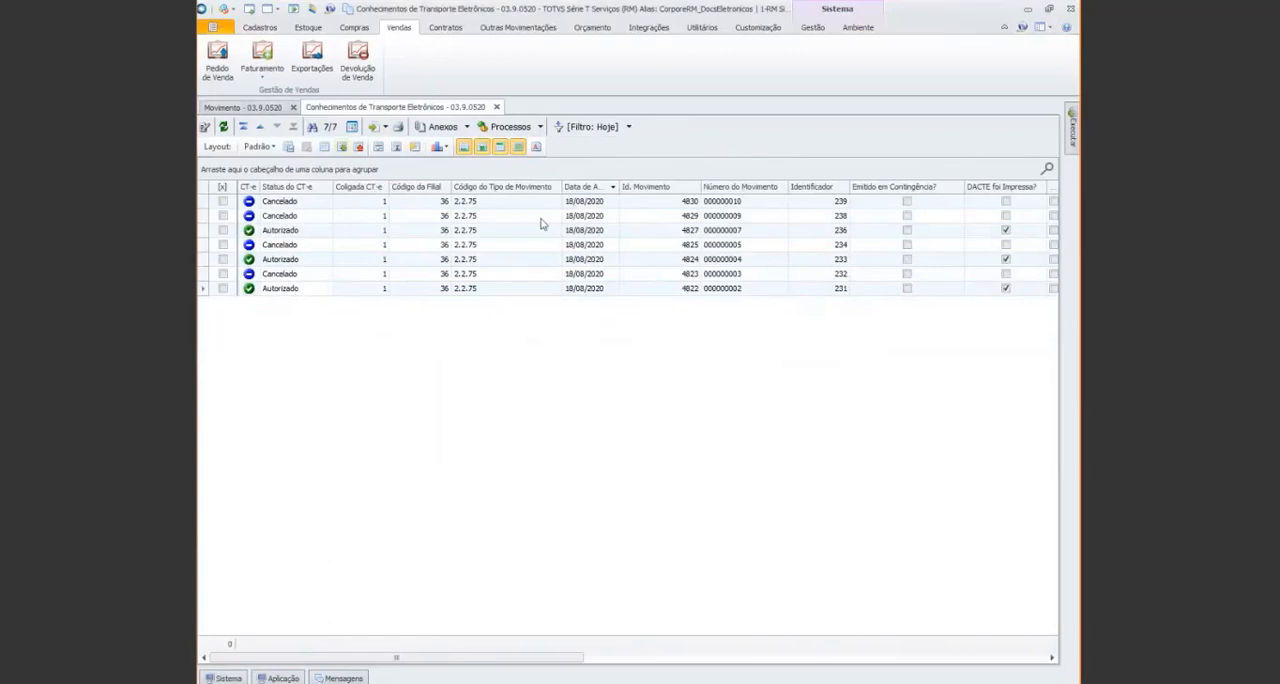
{"action": "left_click", "coordinate": [541, 127]}
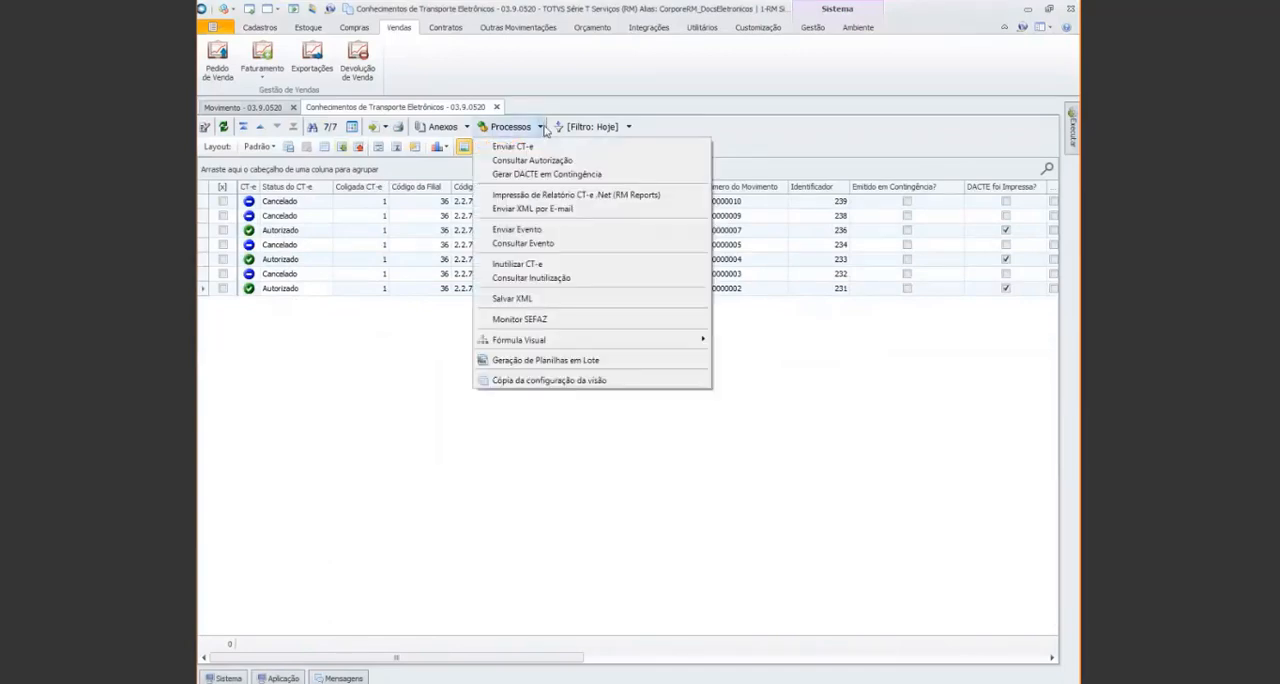
{"action": "left_click", "coordinate": [538, 147]}
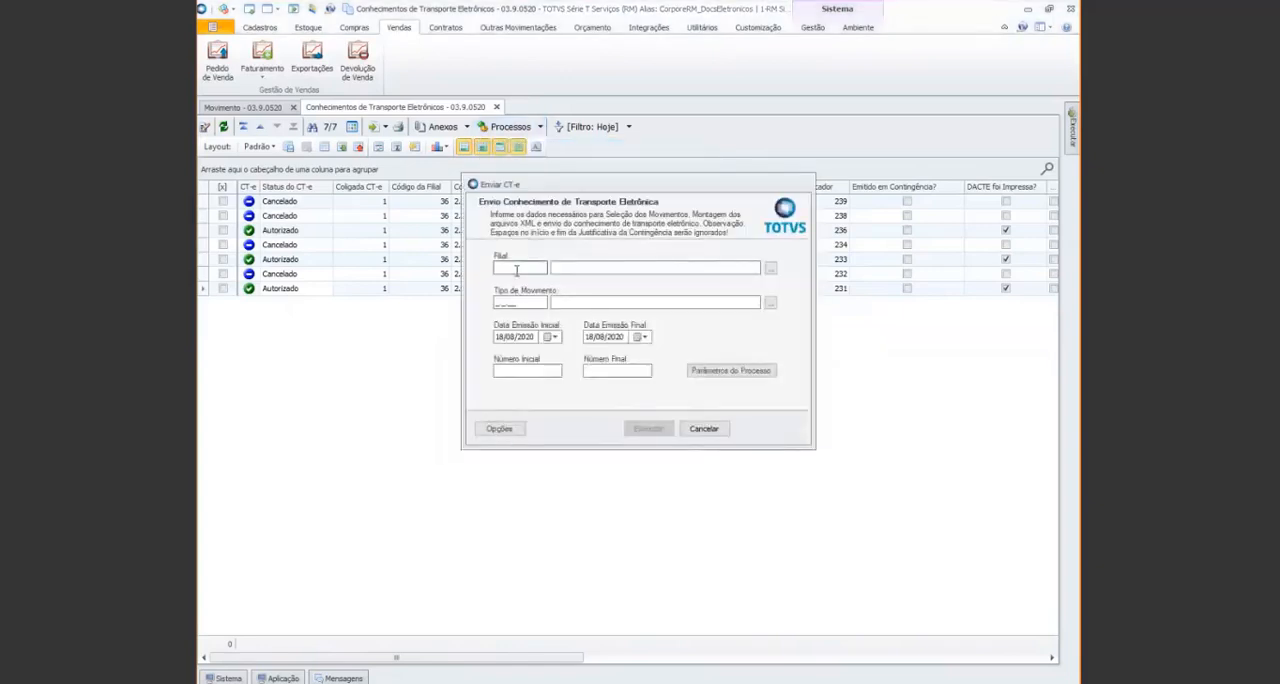
{"action": "type", "text": "36"}
{"action": "left_click", "coordinate": [529, 300]}
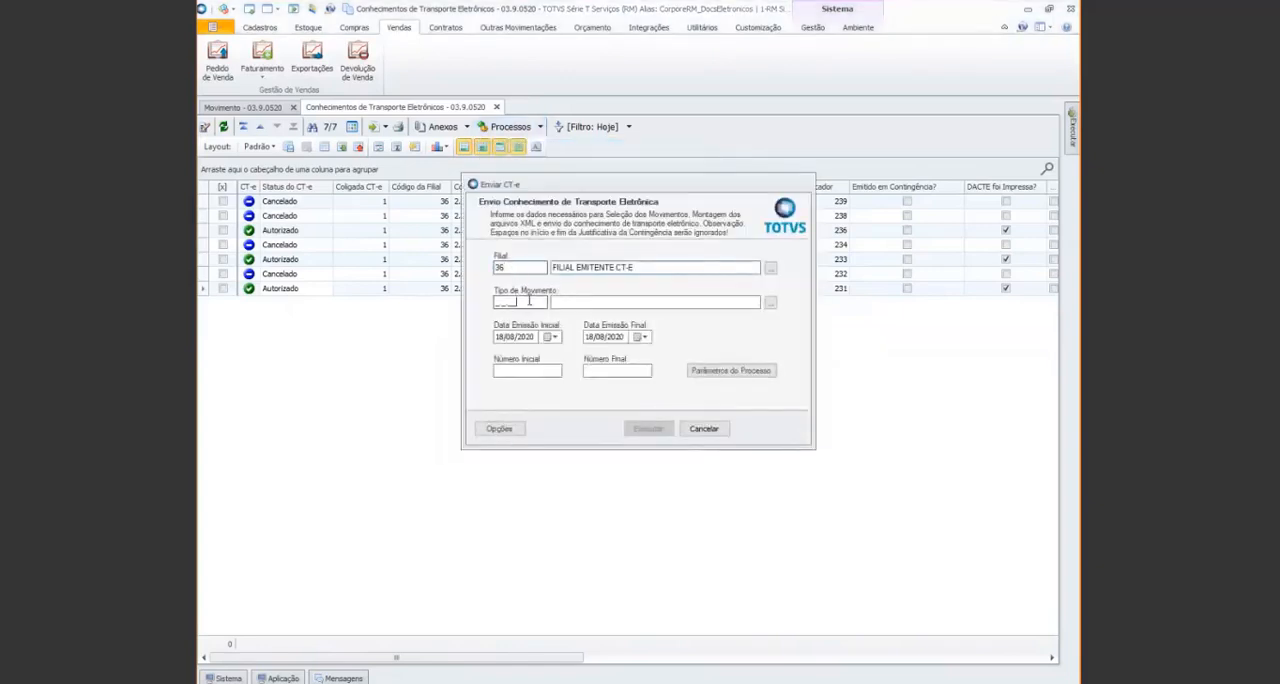
{"action": "double_click", "coordinate": [529, 300]}
{"action": "type", "text": "2275"}
{"action": "key", "text": "Tab"}
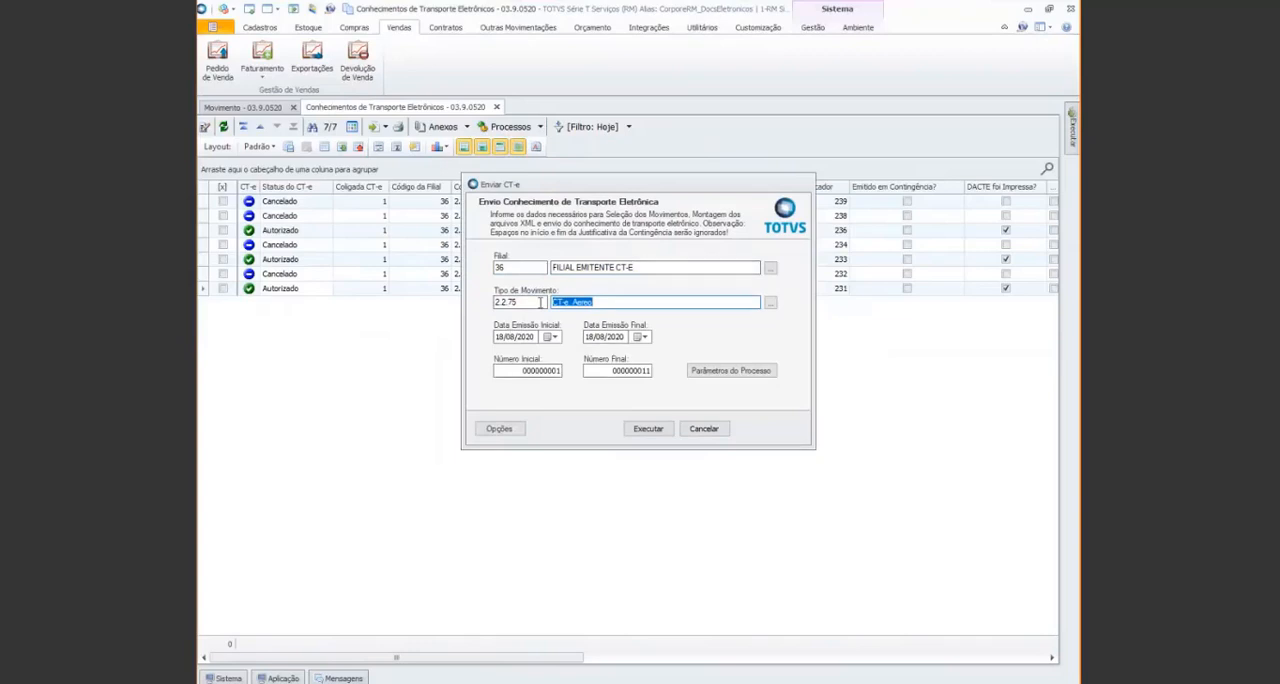
{"action": "left_click", "coordinate": [704, 429]}
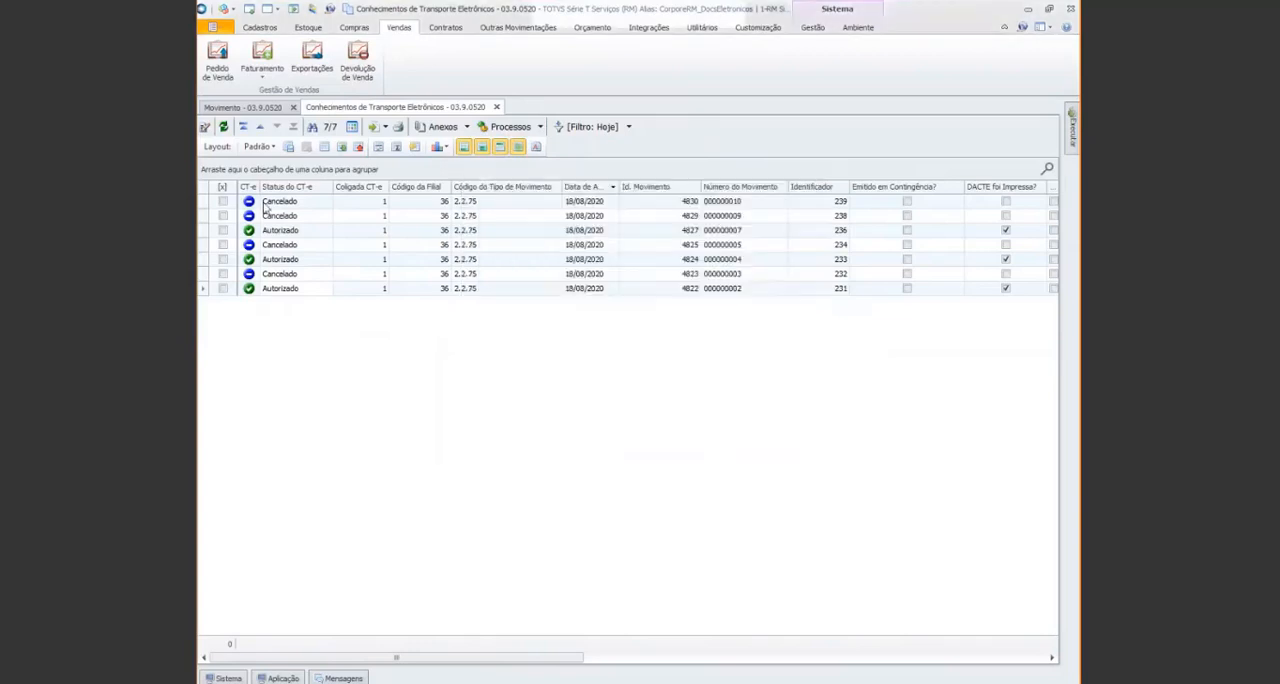
Execute the Enviar CT-e process for the marked movement in the movements list and close the execution result
{"action": "left_click", "coordinate": [242, 107]}
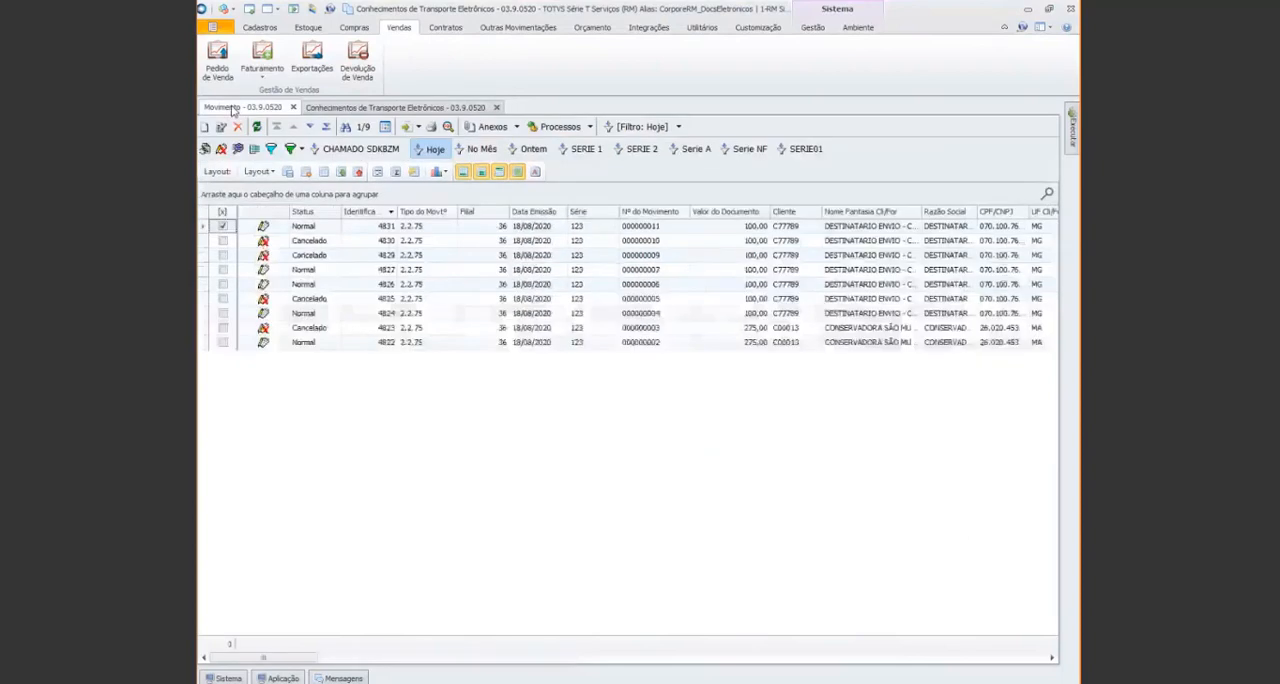
{"action": "left_click", "coordinate": [590, 127]}
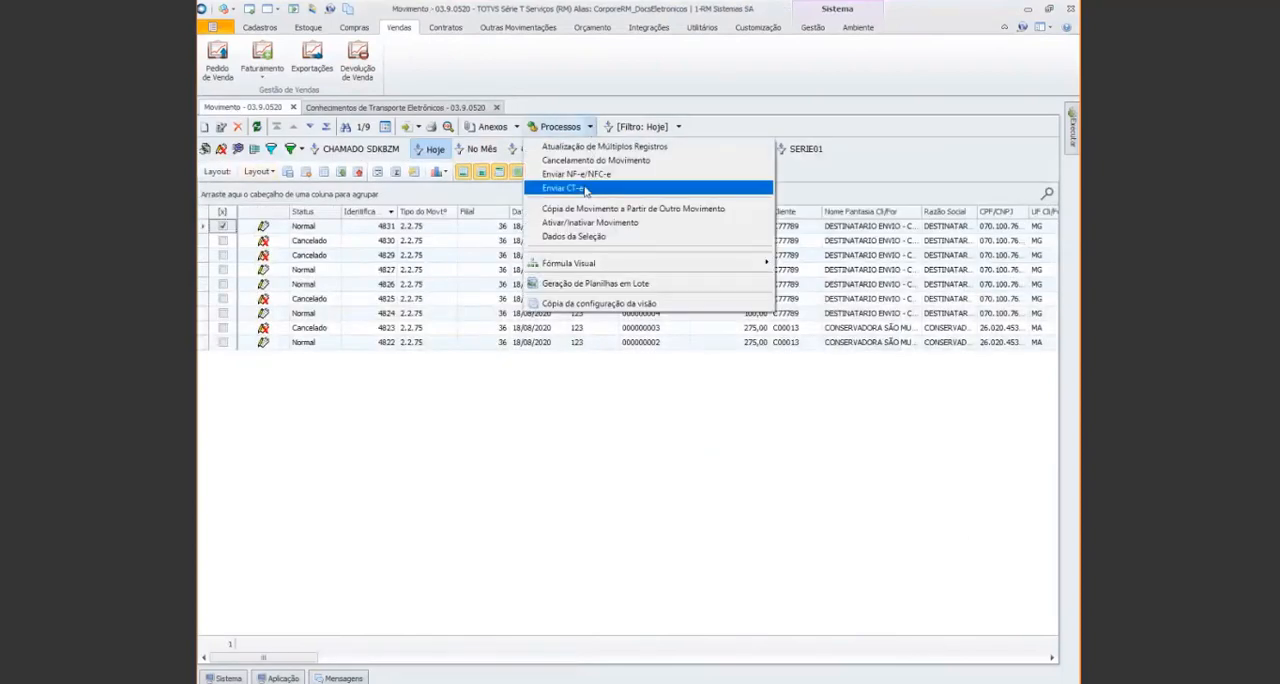
{"action": "left_click", "coordinate": [586, 189]}
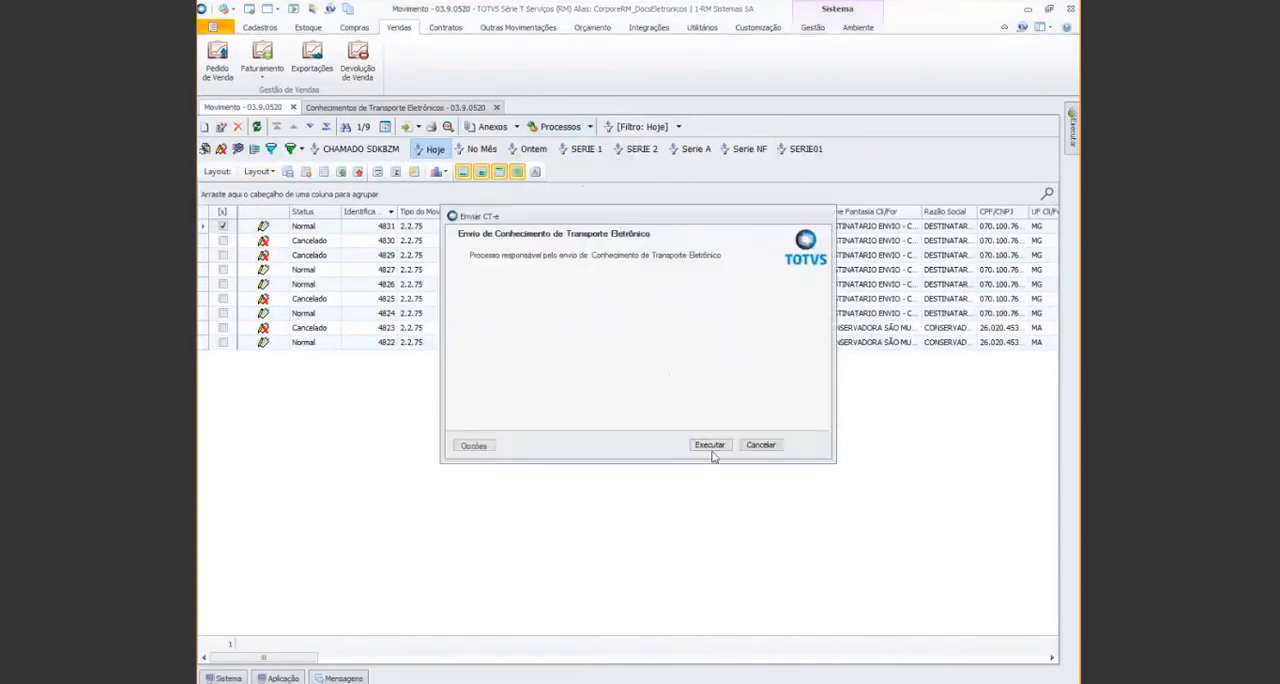
{"action": "left_click", "coordinate": [710, 445]}
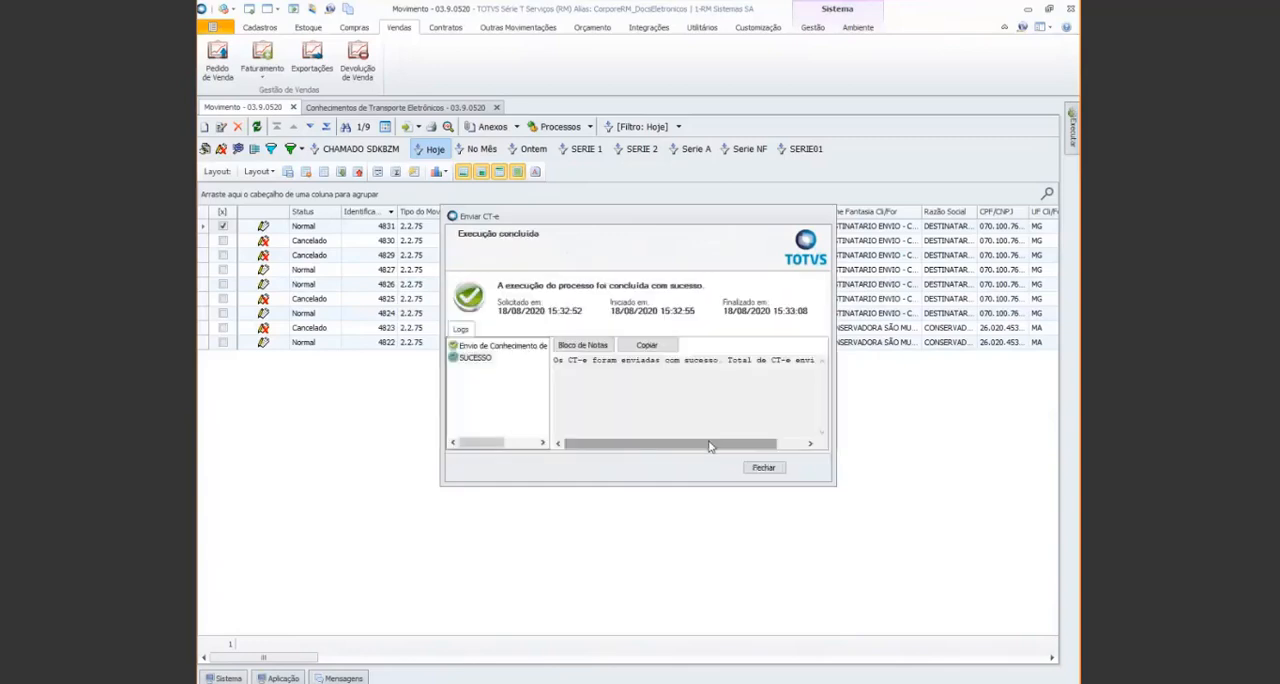
{"action": "left_click_drag", "start_coordinate": [709, 446], "coordinate": [645, 443]}
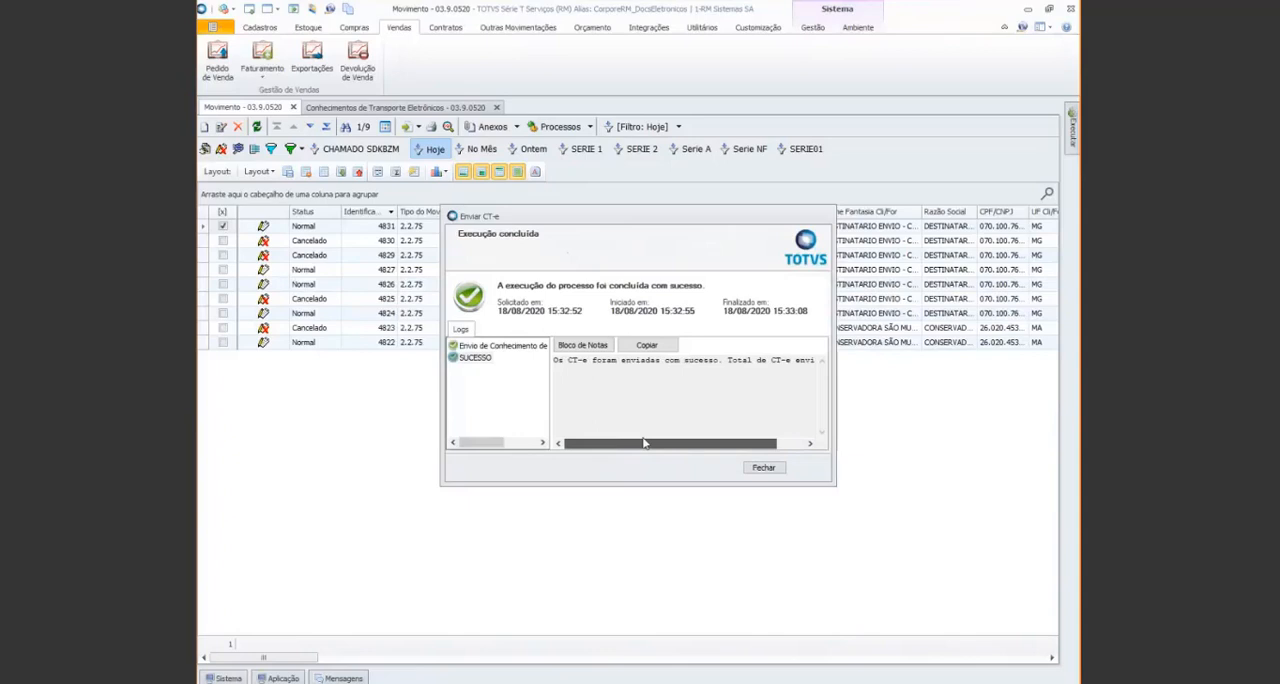
{"action": "left_click", "coordinate": [770, 472]}
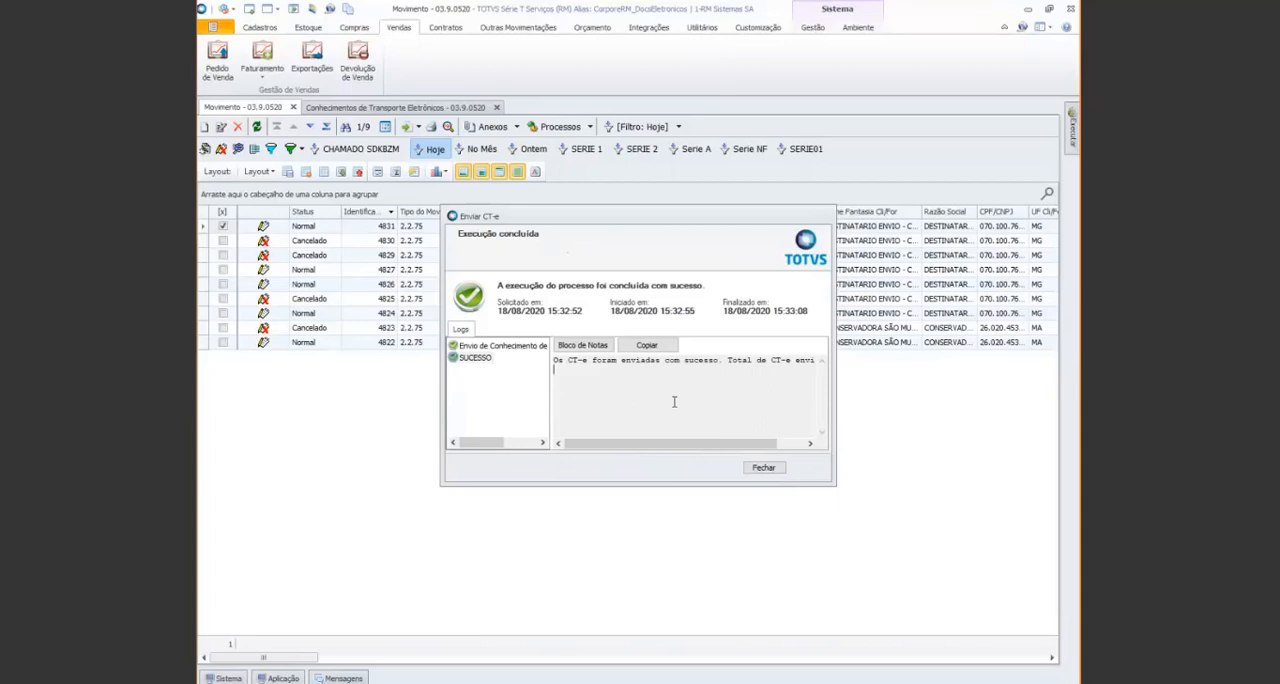
{"action": "left_click", "coordinate": [758, 471]}
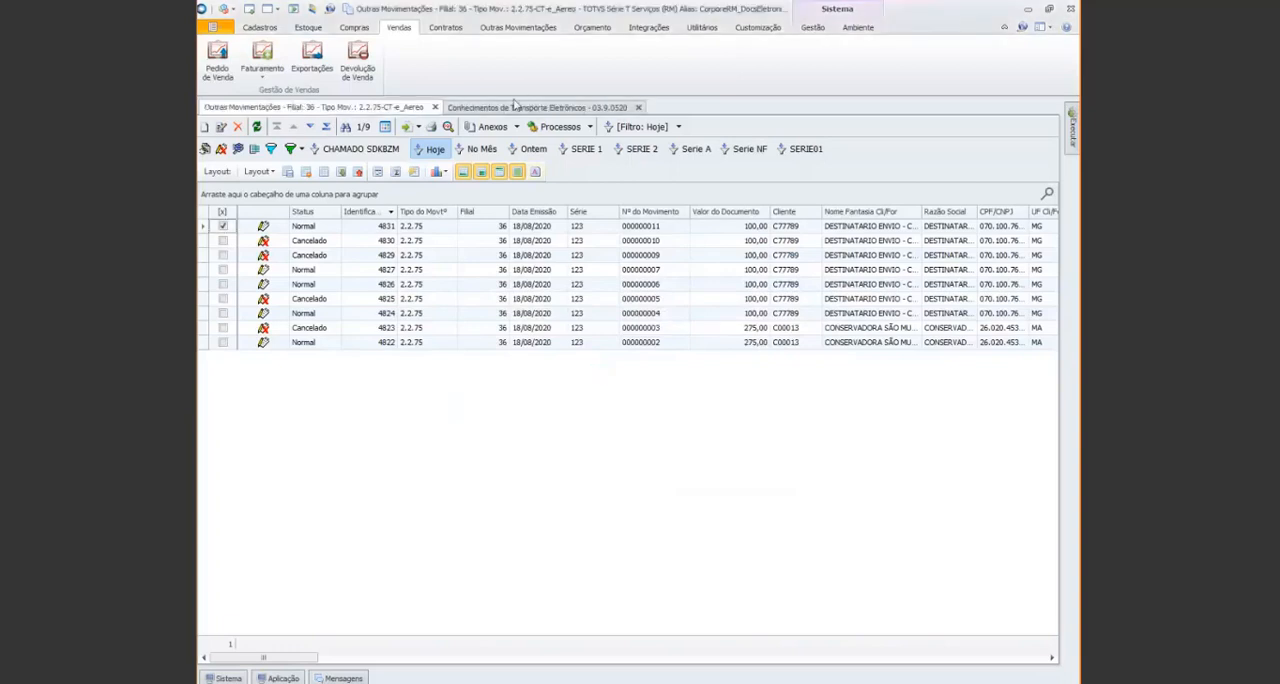
Refresh the Conhecimentos de Transporte Eletrônicos list and show the Conhecimento de Transporte Eletrônico (CT-e) attachment beside the movements list
{"action": "left_click", "coordinate": [512, 107]}
{"action": "left_click", "coordinate": [223, 126]}
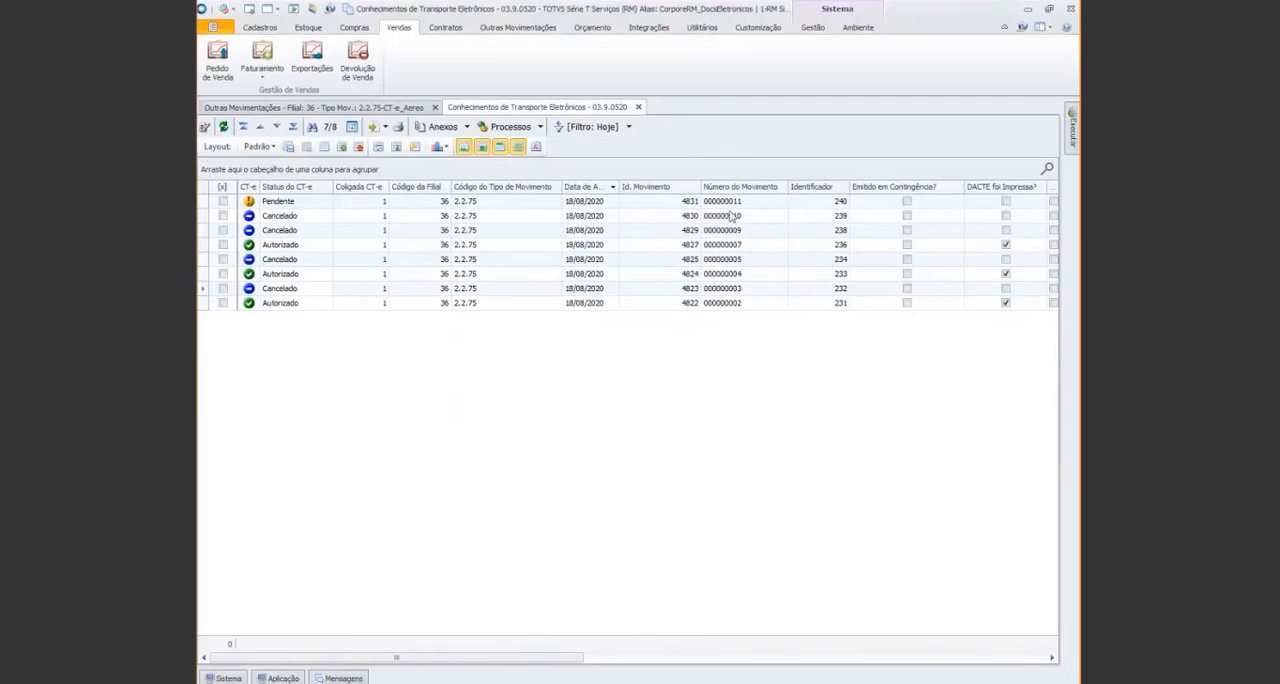
{"action": "left_click", "coordinate": [272, 108]}
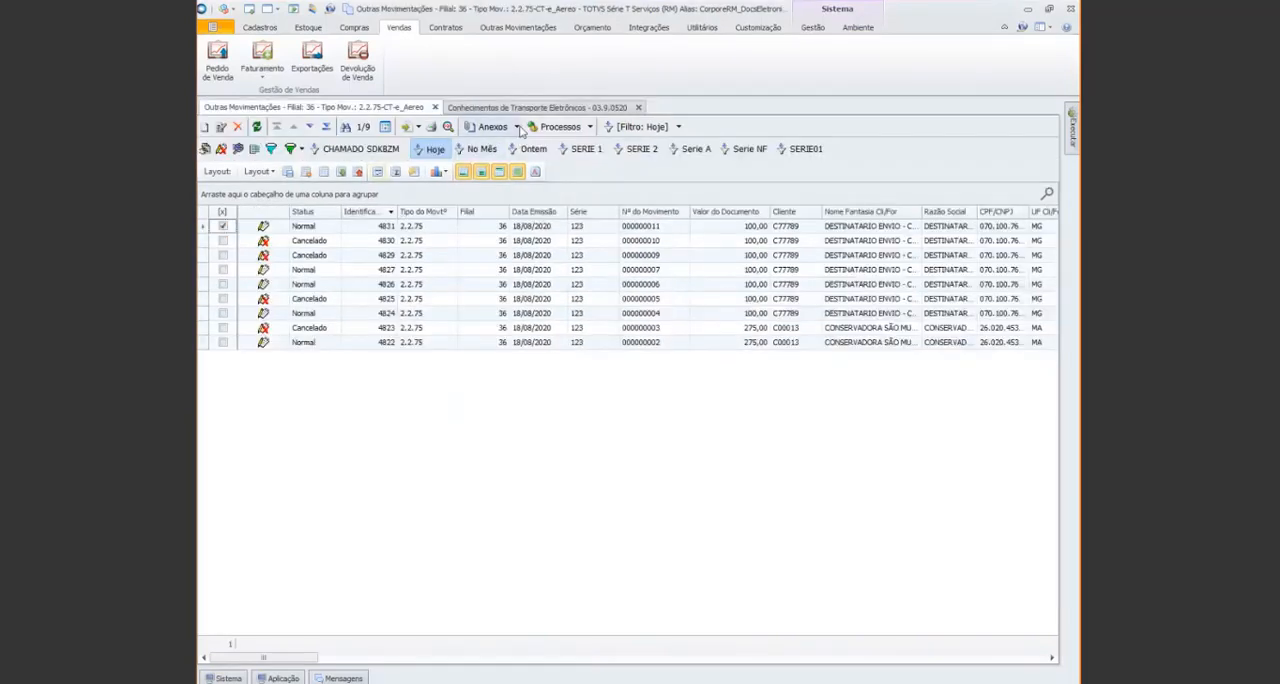
{"action": "left_click", "coordinate": [517, 127]}
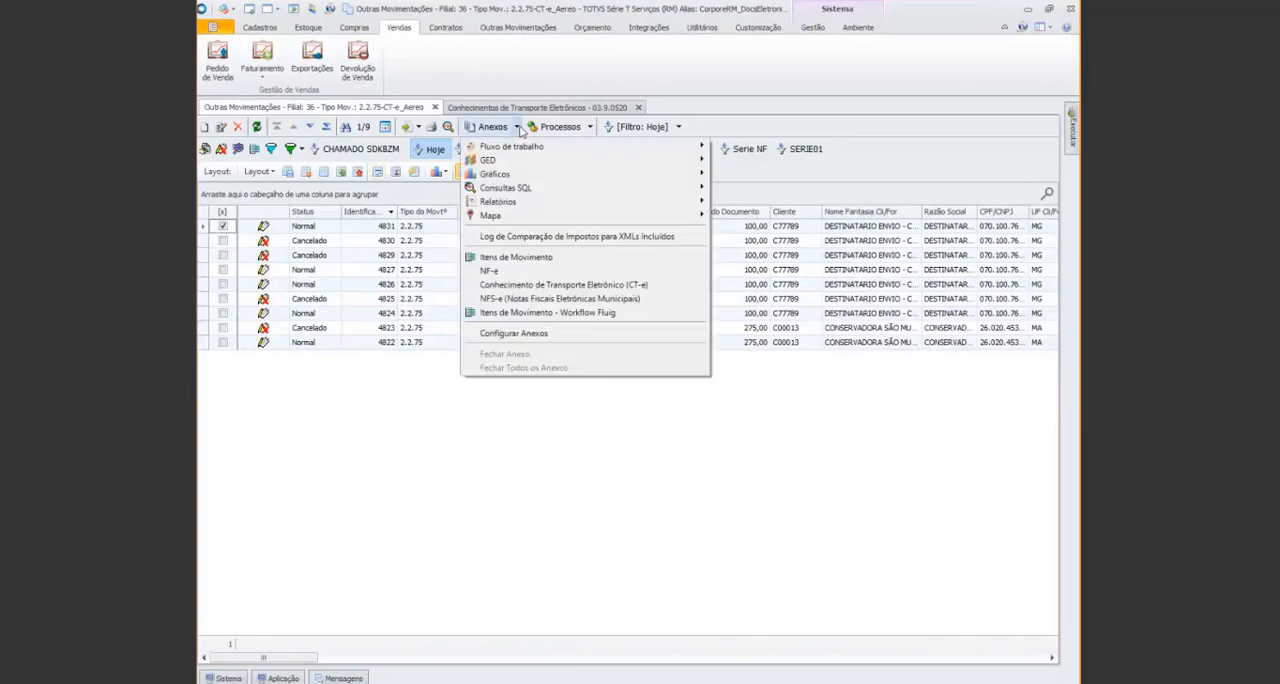
{"action": "left_click", "coordinate": [548, 286]}
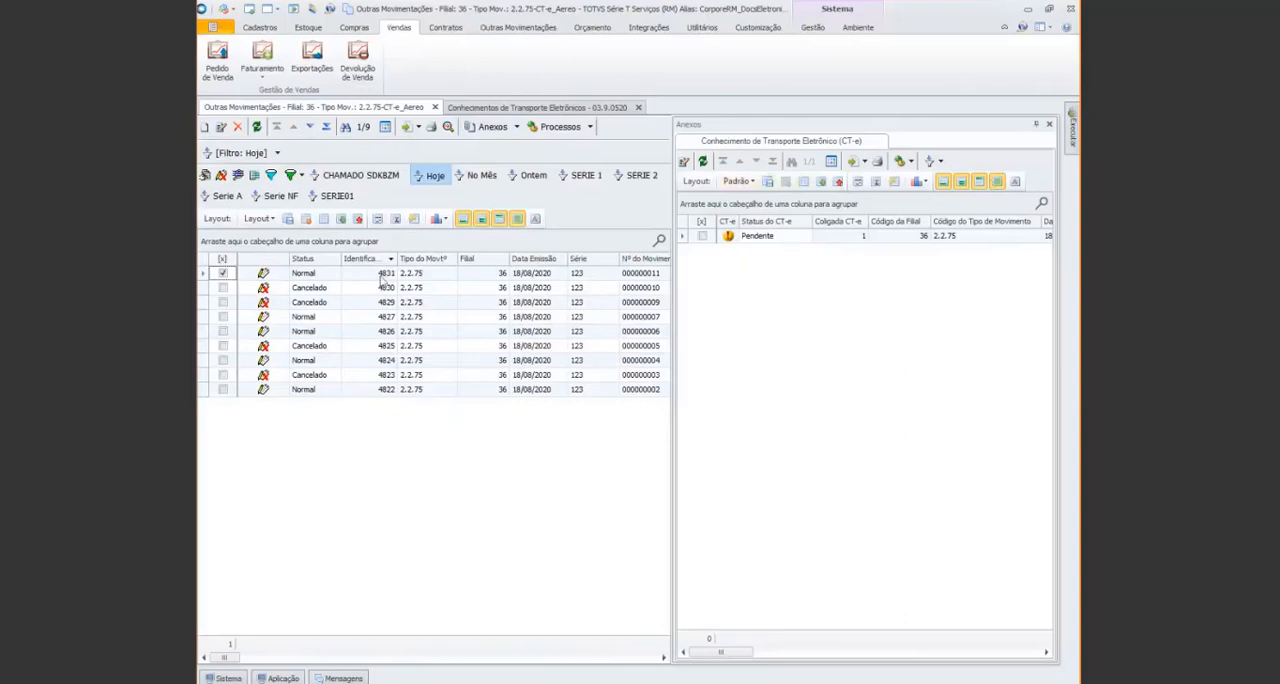
Compare the attached CT-e status of several movements, ending on movement 4831
{"action": "left_click", "coordinate": [327, 316]}
{"action": "left_click", "coordinate": [317, 332]}
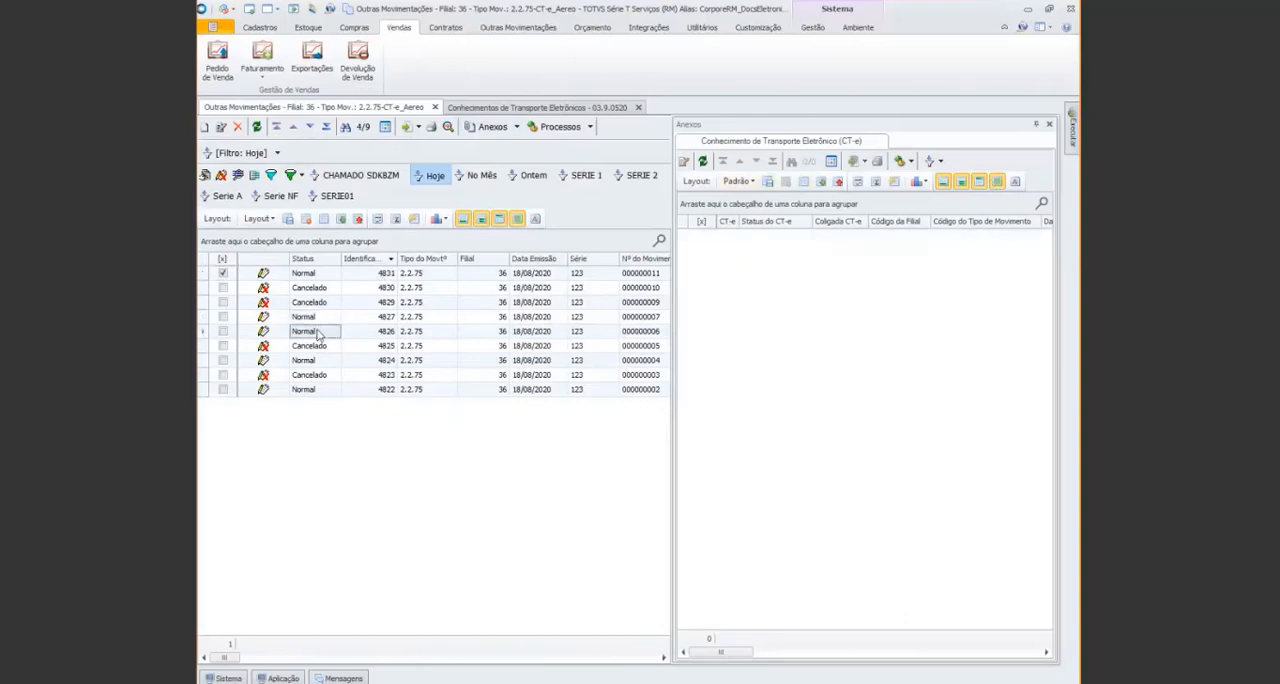
{"action": "left_click", "coordinate": [320, 360]}
{"action": "left_click", "coordinate": [321, 346]}
{"action": "left_click", "coordinate": [323, 390]}
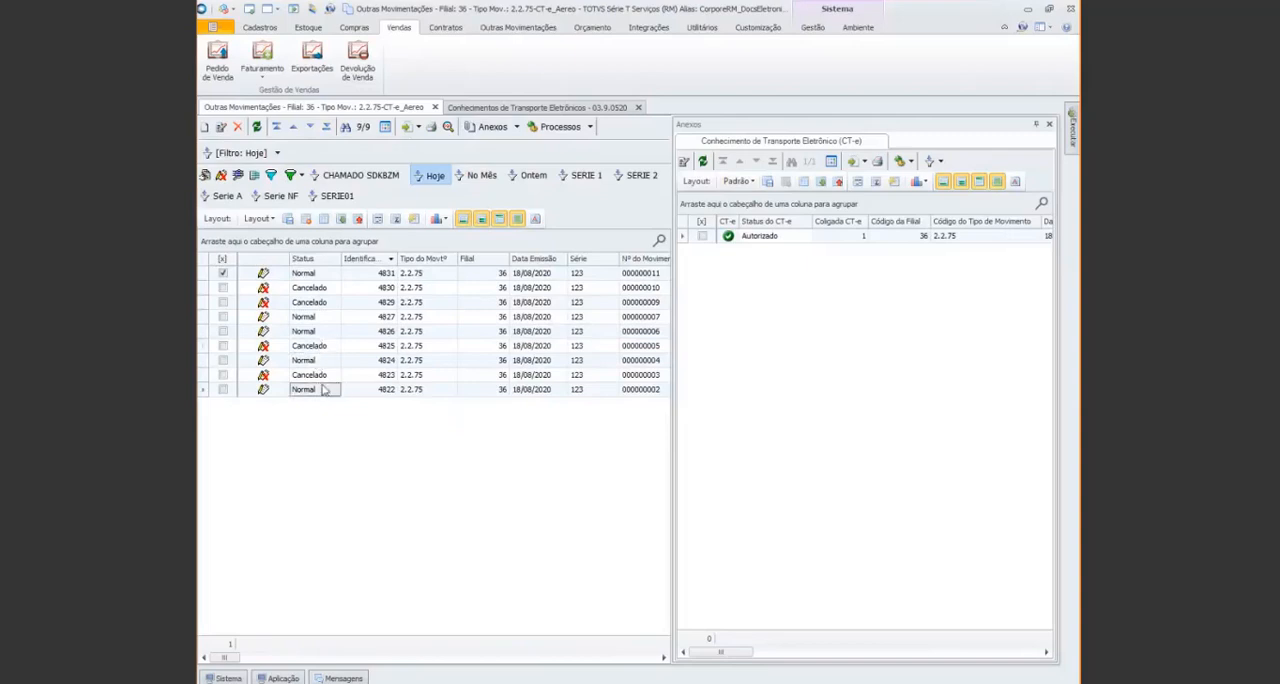
{"action": "left_click", "coordinate": [326, 345]}
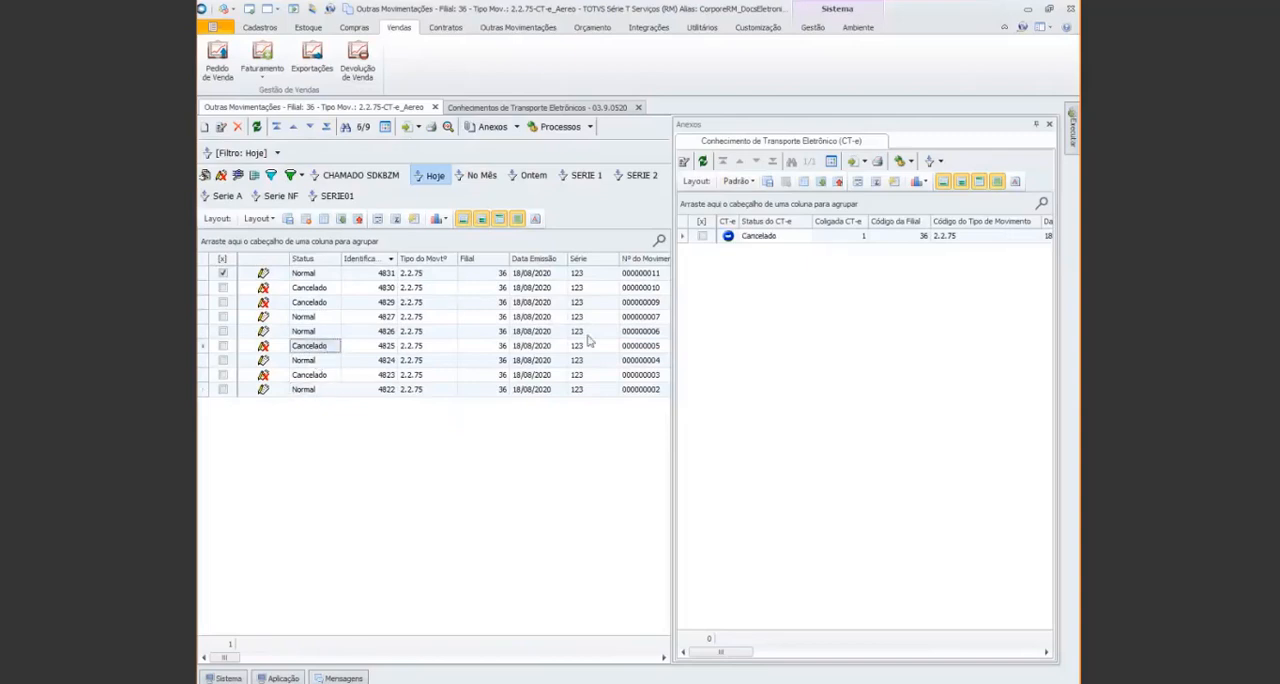
{"action": "left_click", "coordinate": [321, 274]}
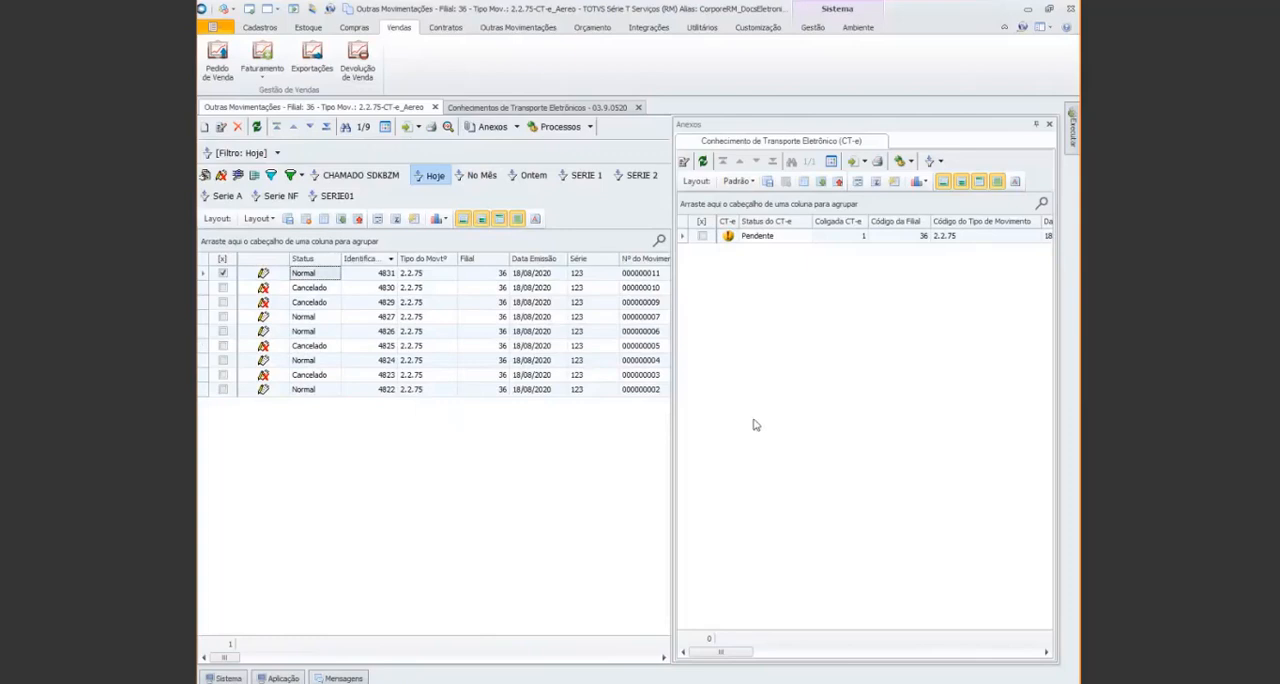
Run Consultar Autorização on the attached CT-e of movement 4831 and pin the process progress panel
{"action": "left_click", "coordinate": [702, 238]}
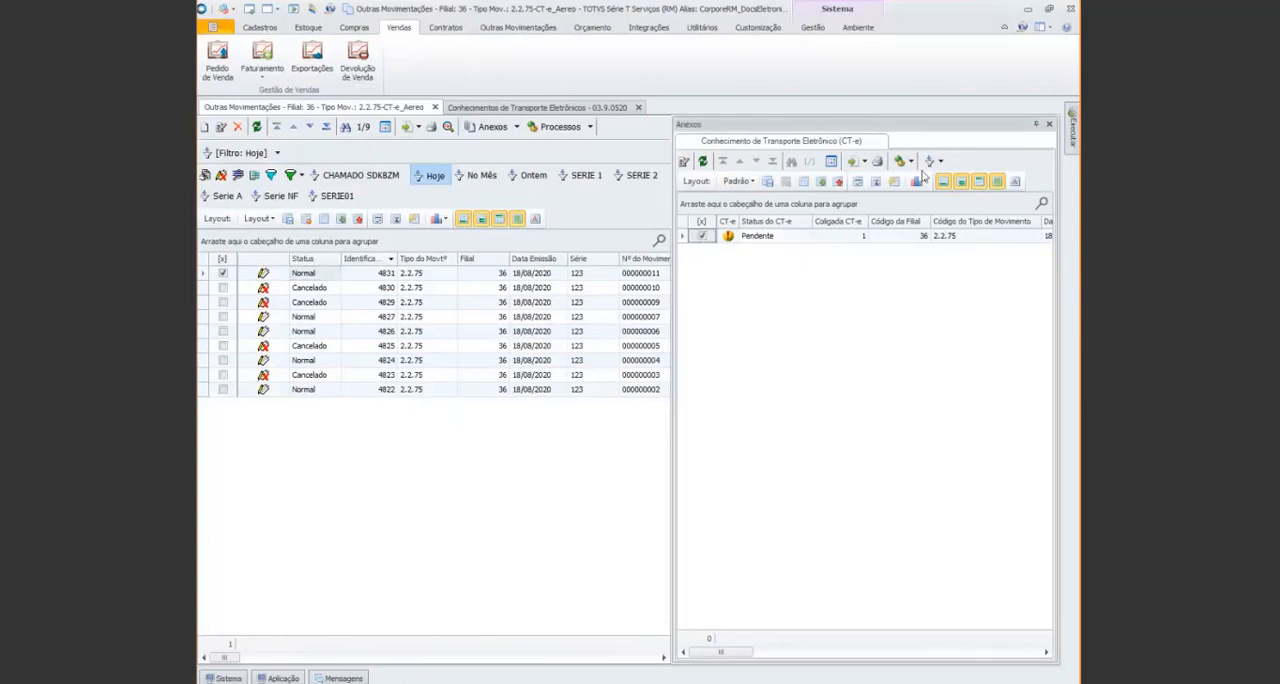
{"action": "left_click", "coordinate": [912, 162]}
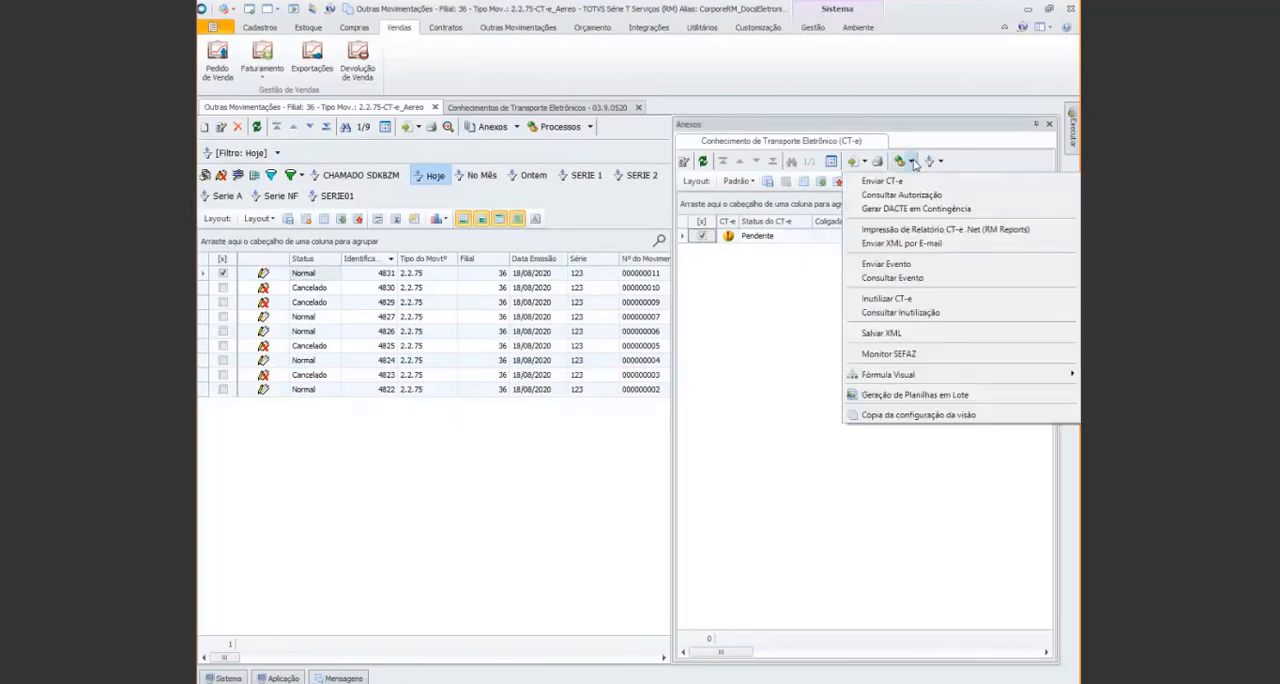
{"action": "left_click", "coordinate": [921, 195]}
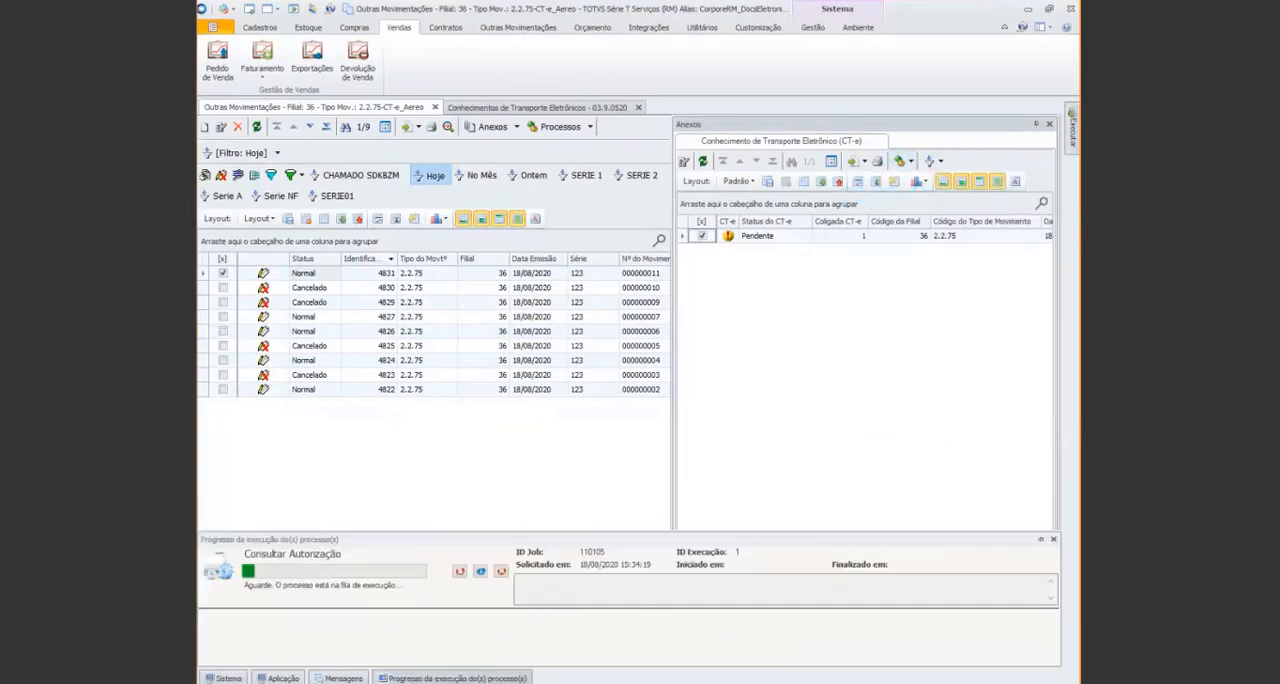
{"action": "left_click", "coordinate": [1040, 539]}
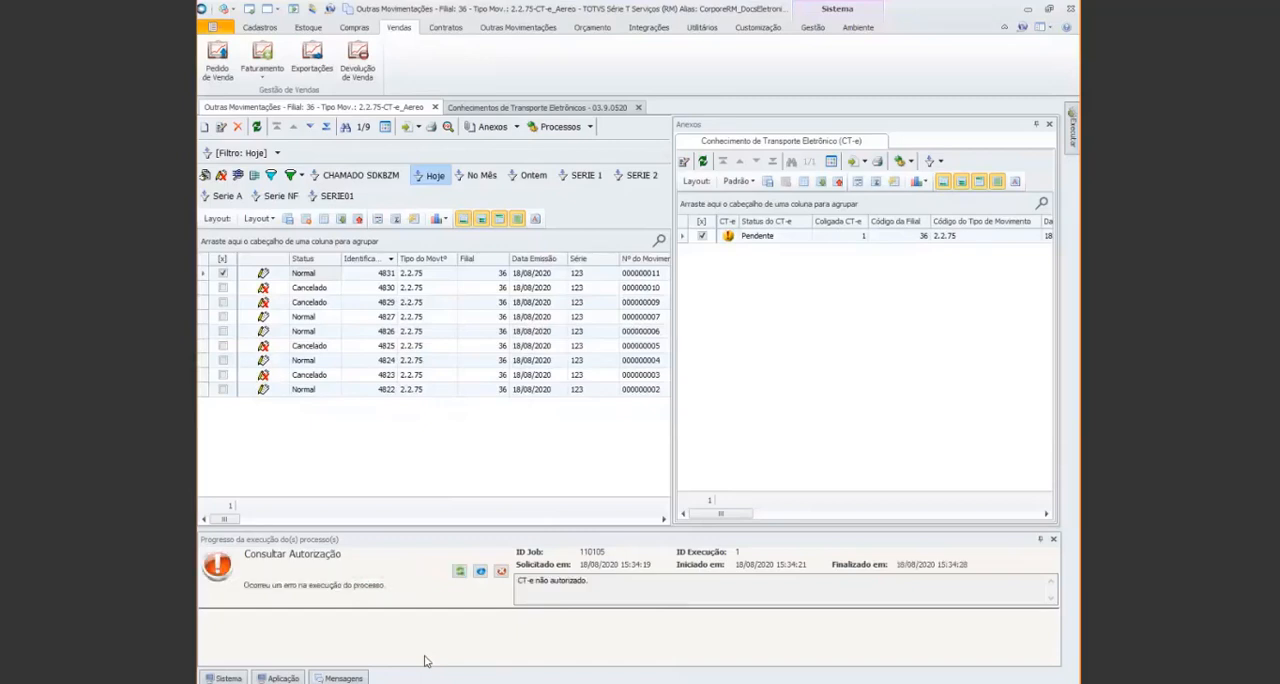
Open the Consultar Autorização job's log in Bloco de Notas, examine the rejection text, and close the log and job details
{"action": "left_click", "coordinate": [481, 574]}
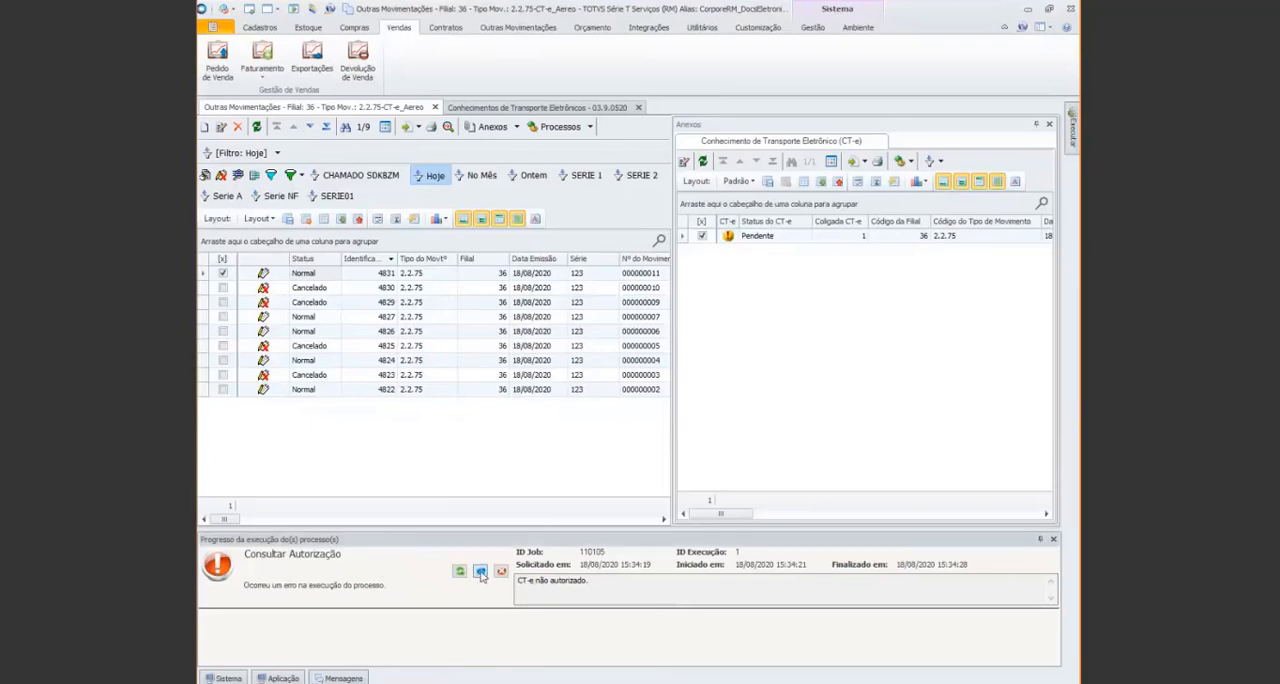
{"action": "left_click", "coordinate": [481, 574]}
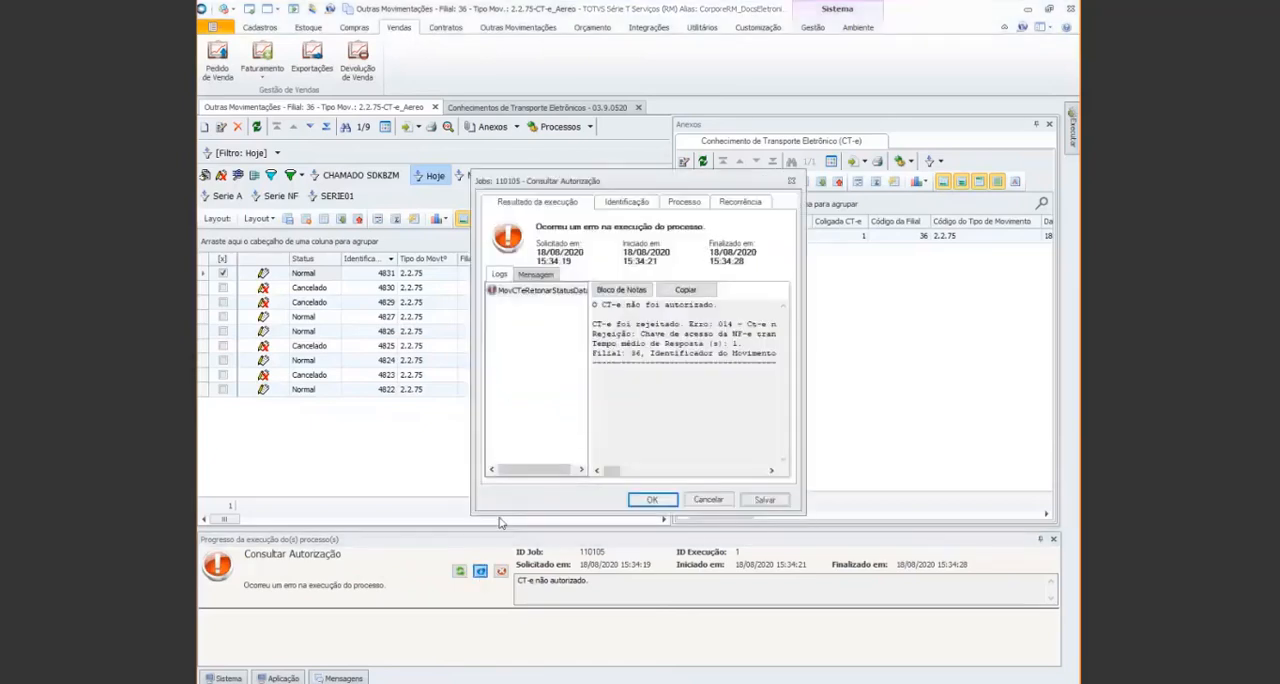
{"action": "left_click", "coordinate": [626, 292]}
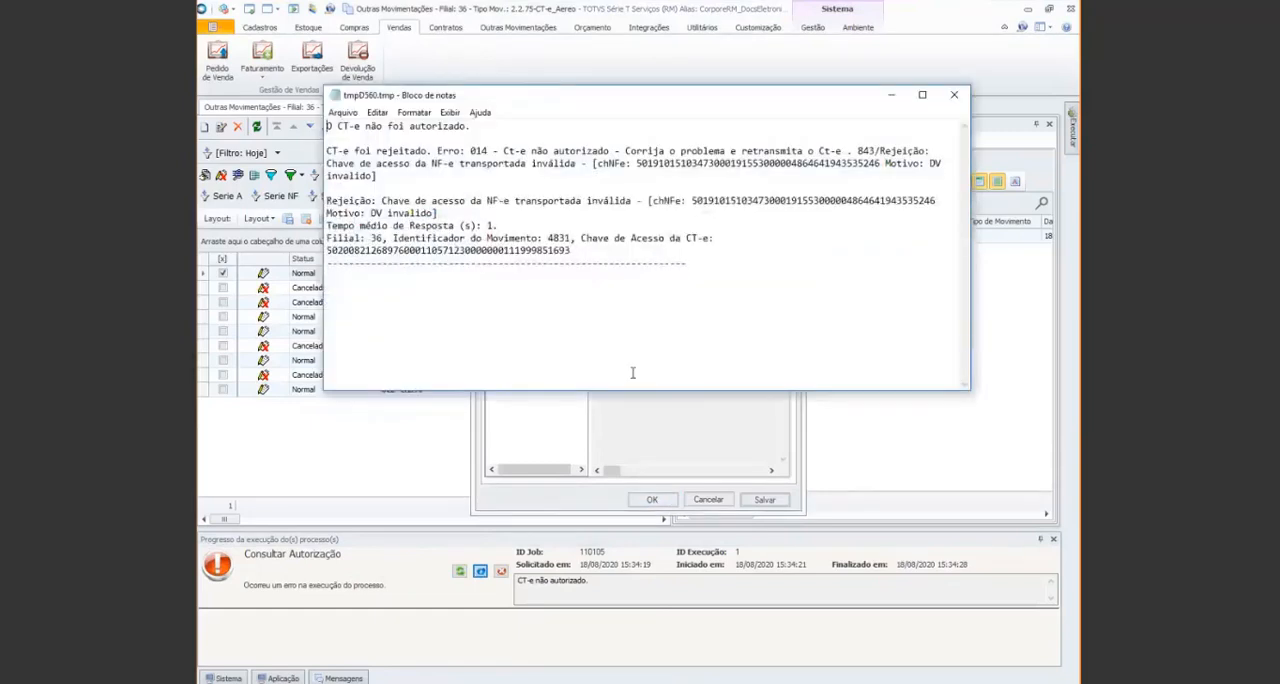
{"action": "left_click", "coordinate": [344, 201]}
{"action": "left_click_drag", "start_coordinate": [345, 201], "coordinate": [647, 203]}
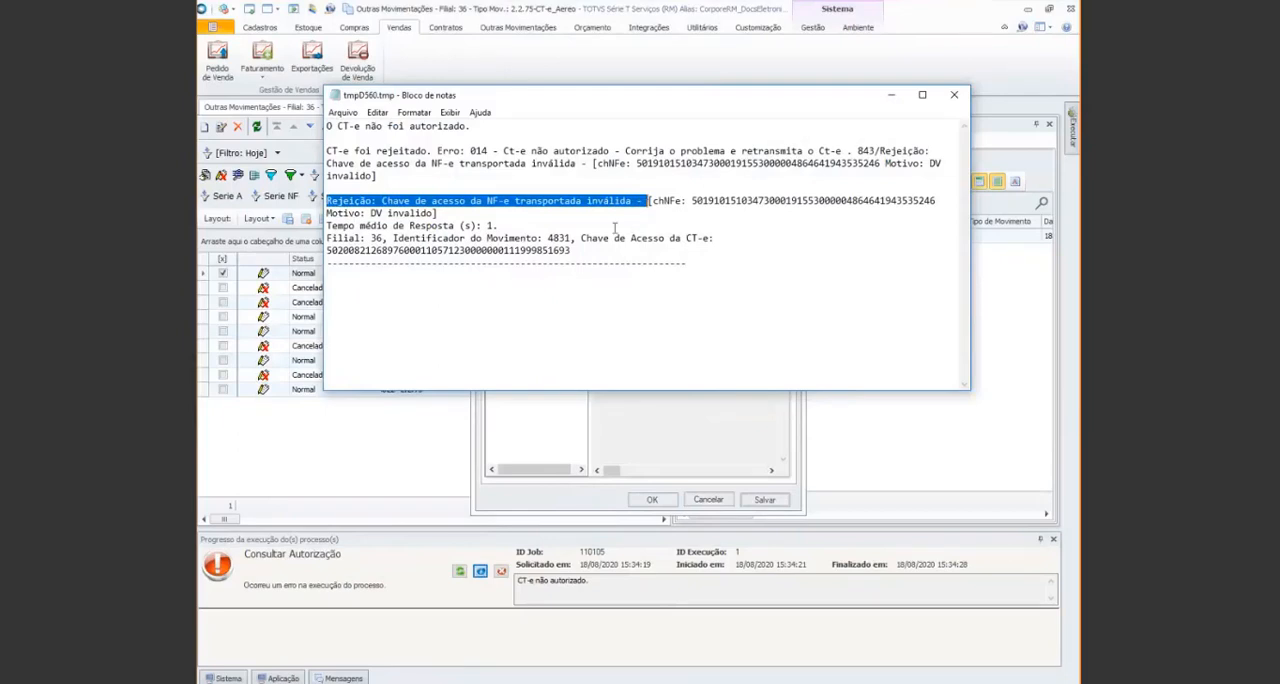
{"action": "left_click", "coordinate": [471, 201]}
{"action": "left_click_drag", "start_coordinate": [471, 201], "coordinate": [438, 213]}
{"action": "left_click", "coordinate": [636, 201]}
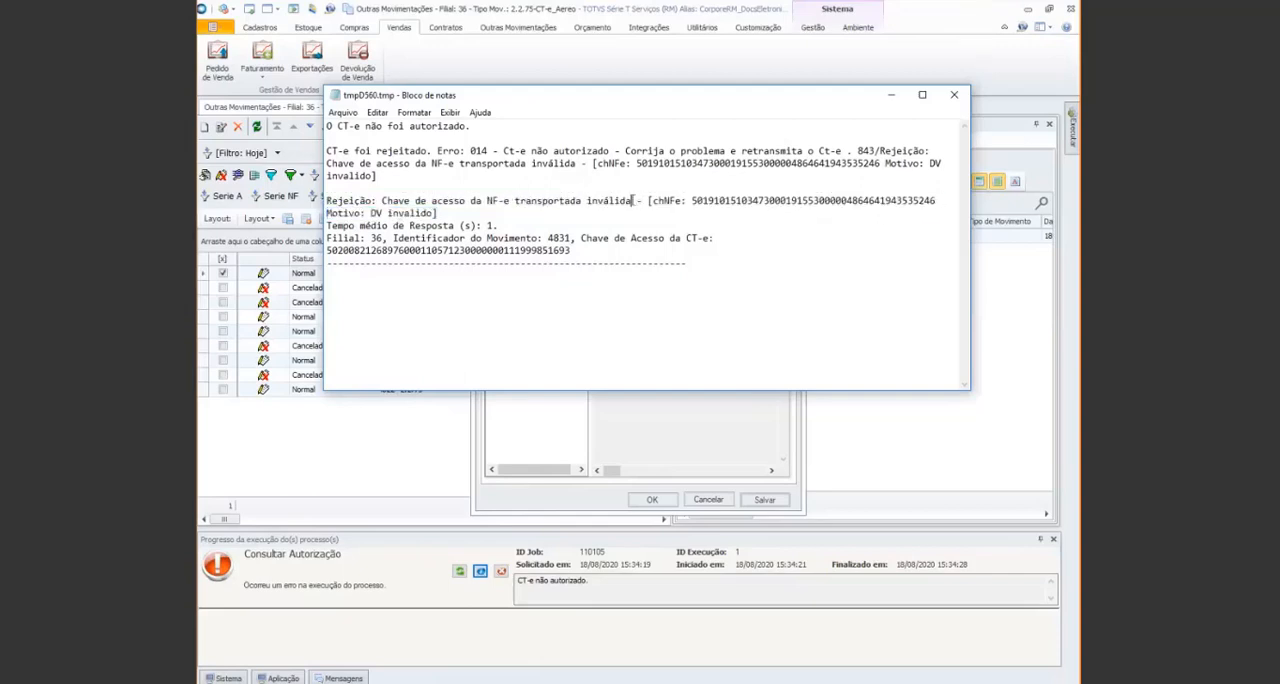
{"action": "mouse_move", "coordinate": [632, 201]}
{"action": "left_mouse_down"}
{"action": "mouse_move", "coordinate": [326, 201]}
{"action": "mouse_move", "coordinate": [636, 207]}
{"action": "left_mouse_up"}
{"action": "left_click", "coordinate": [502, 224]}
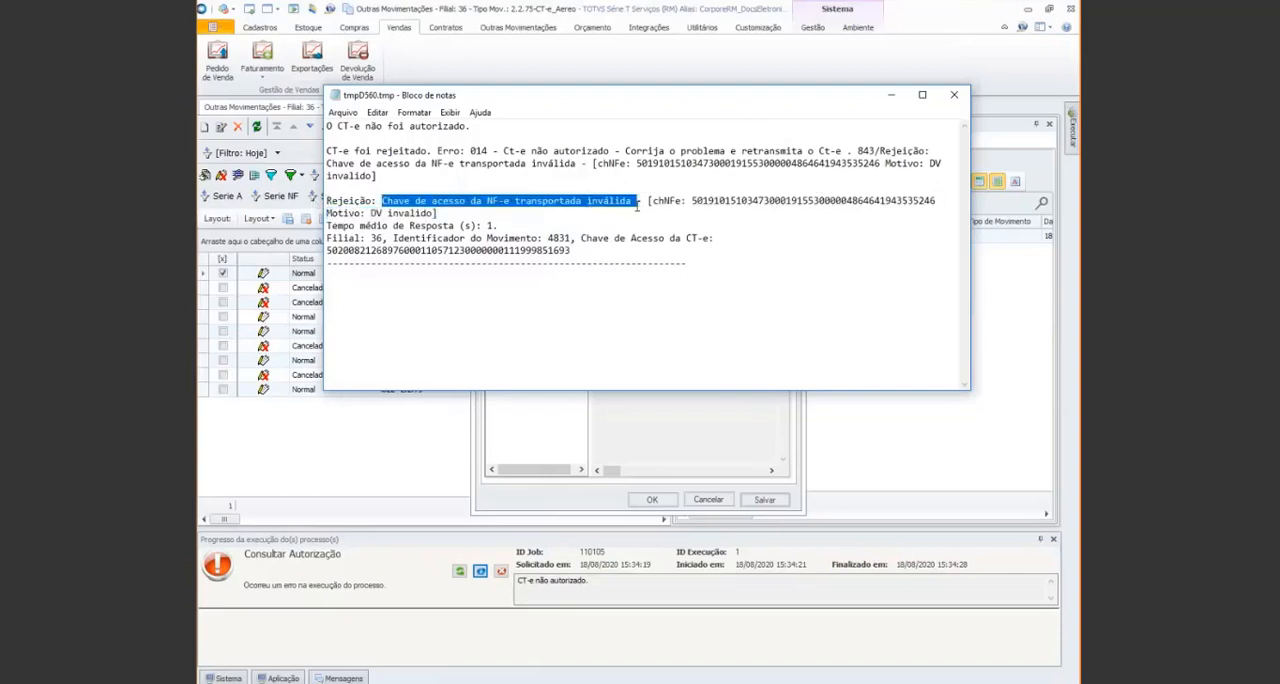
{"action": "left_click", "coordinate": [955, 100]}
{"action": "left_click", "coordinate": [708, 499]}
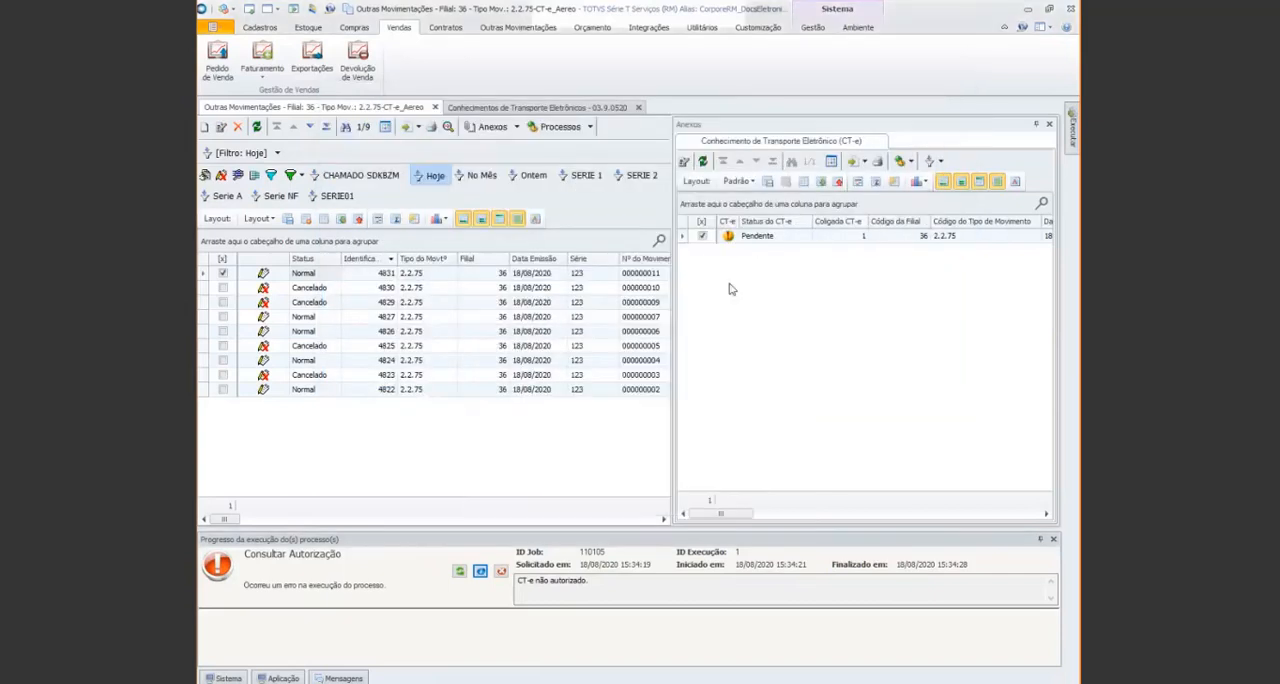
Refresh the CT-e attachment and open the nota fiscal listed under CTRC Saída in movement 4831
{"action": "left_click", "coordinate": [705, 163]}
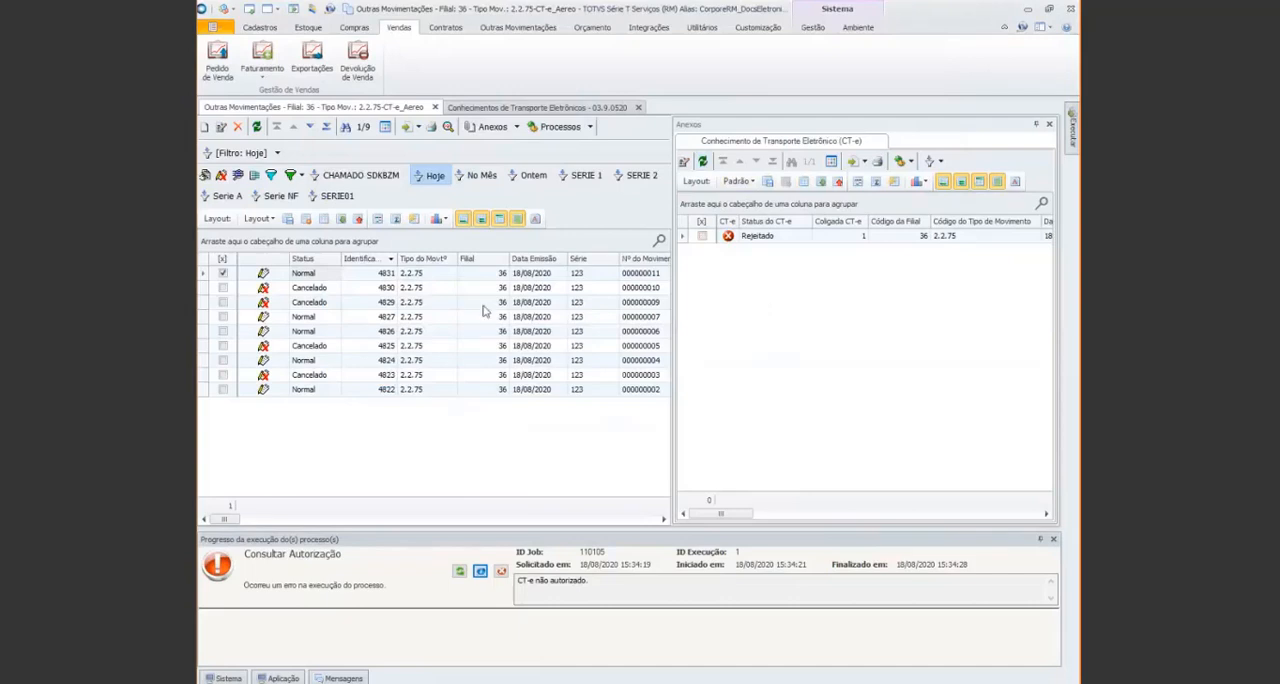
{"action": "left_click", "coordinate": [309, 276]}
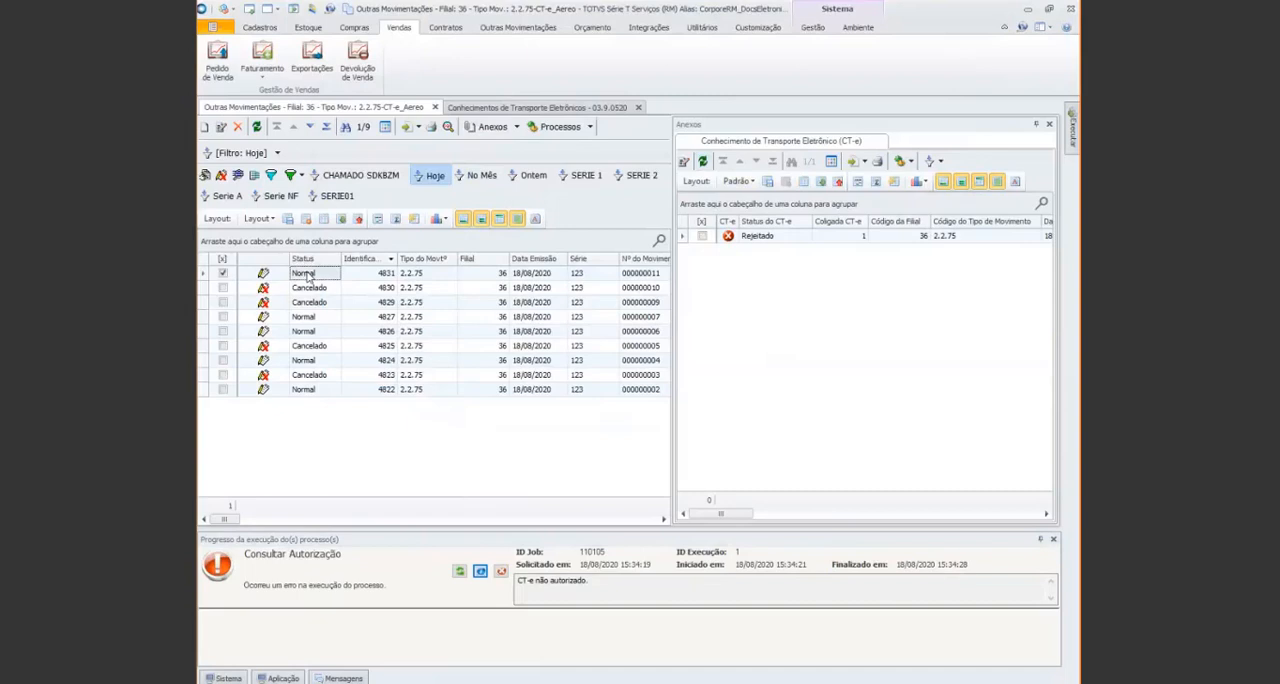
{"action": "double_click", "coordinate": [307, 273]}
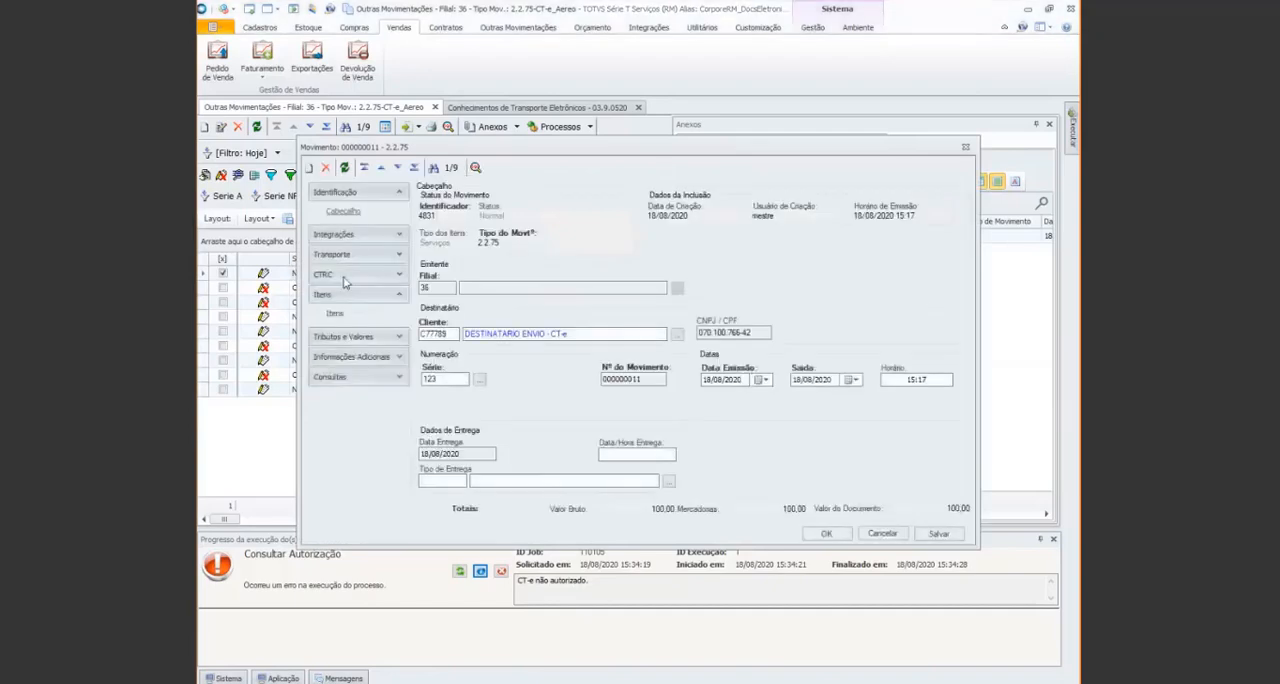
{"action": "left_click", "coordinate": [399, 276]}
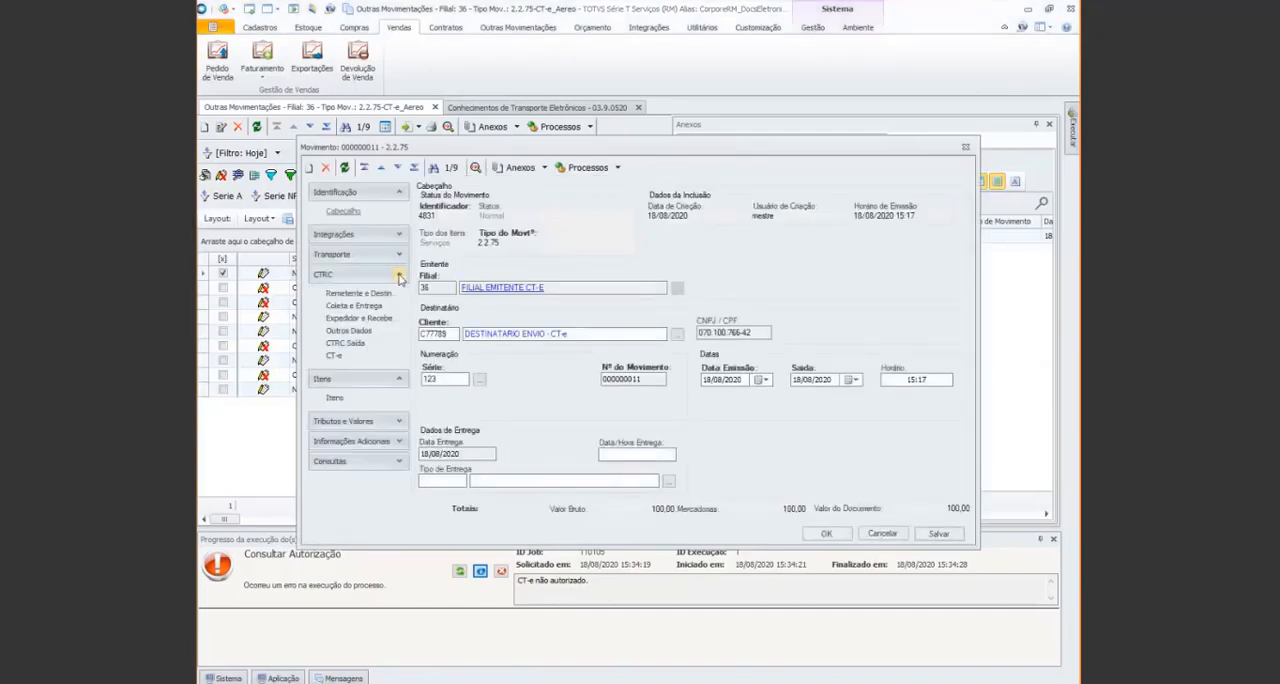
{"action": "left_click", "coordinate": [345, 343]}
{"action": "left_click", "coordinate": [435, 222]}
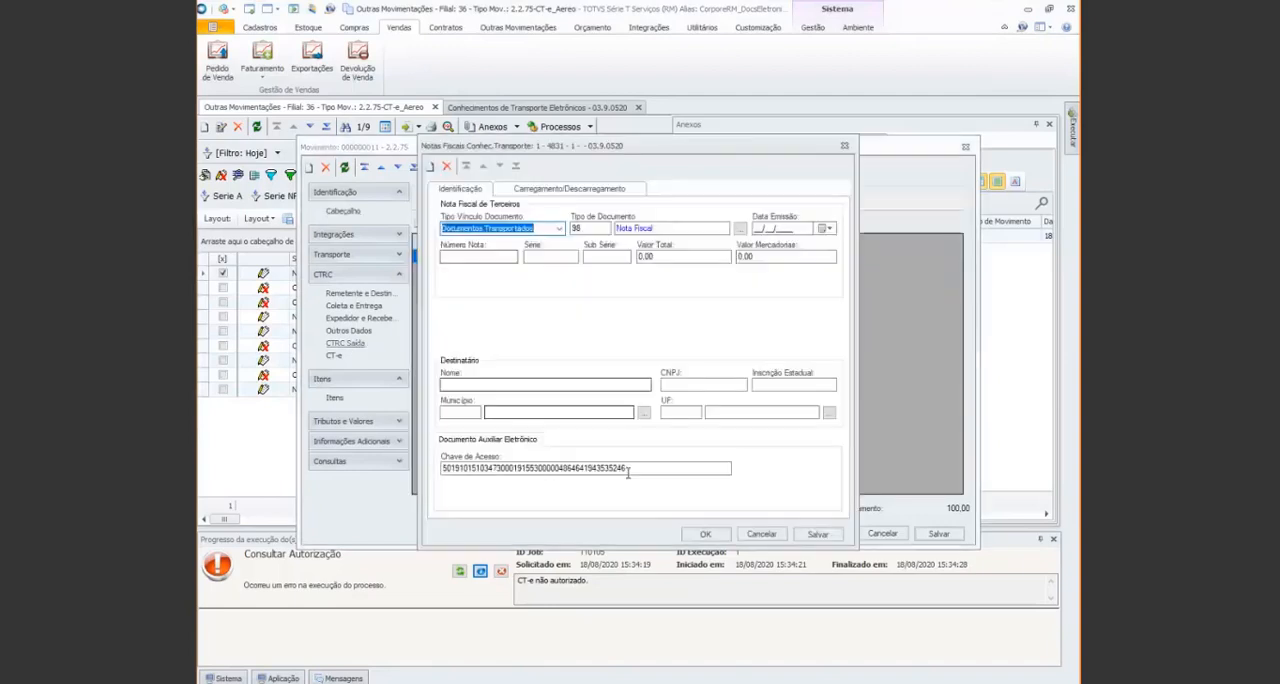
Replace the nota fiscal's Chave de Acesso with the corrected access key and confirm both the nota fiscal and the movement
{"action": "left_click", "coordinate": [443, 468]}
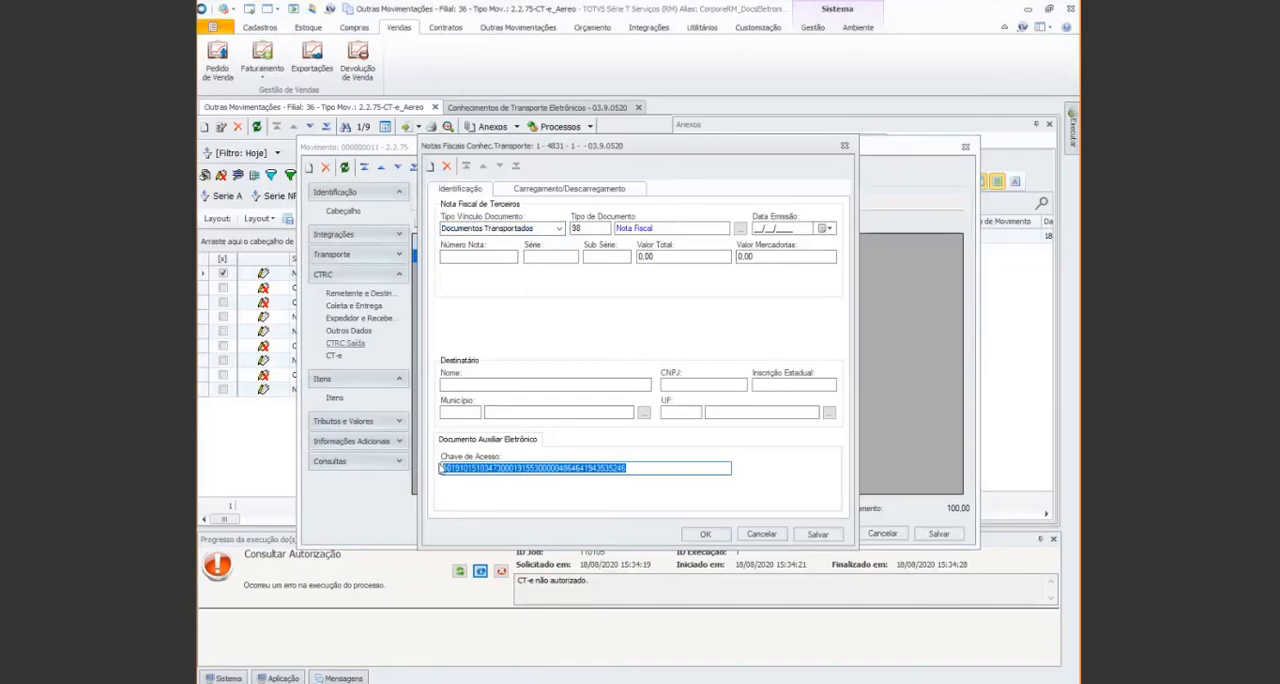
{"action": "key", "text": "alt+Tab"}
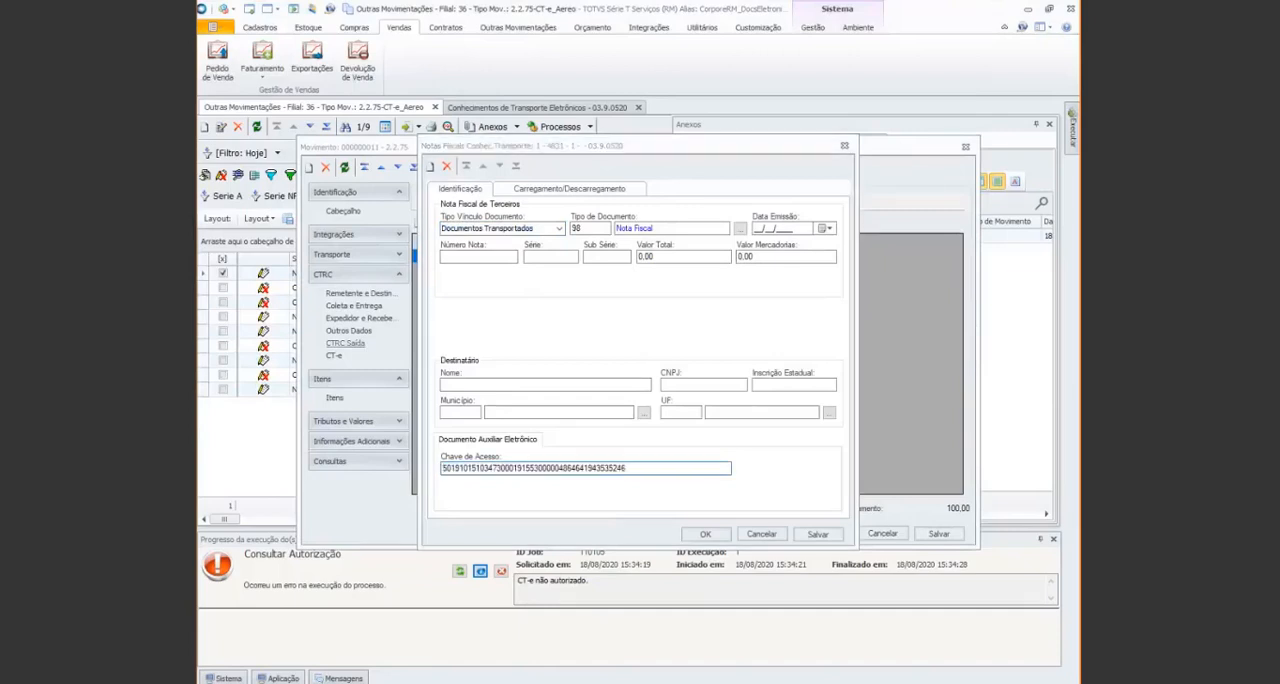
{"action": "double_click", "coordinate": [502, 468]}
{"action": "key", "text": "ctrl+v"}
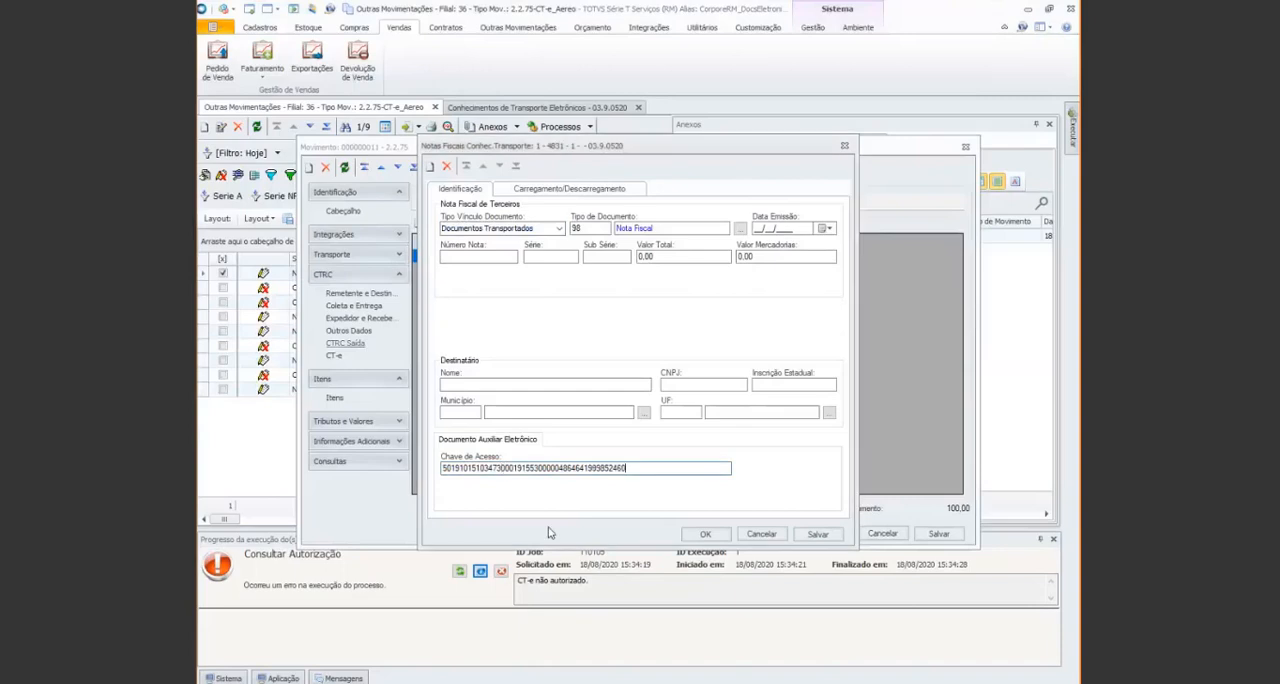
{"action": "left_click", "coordinate": [704, 534]}
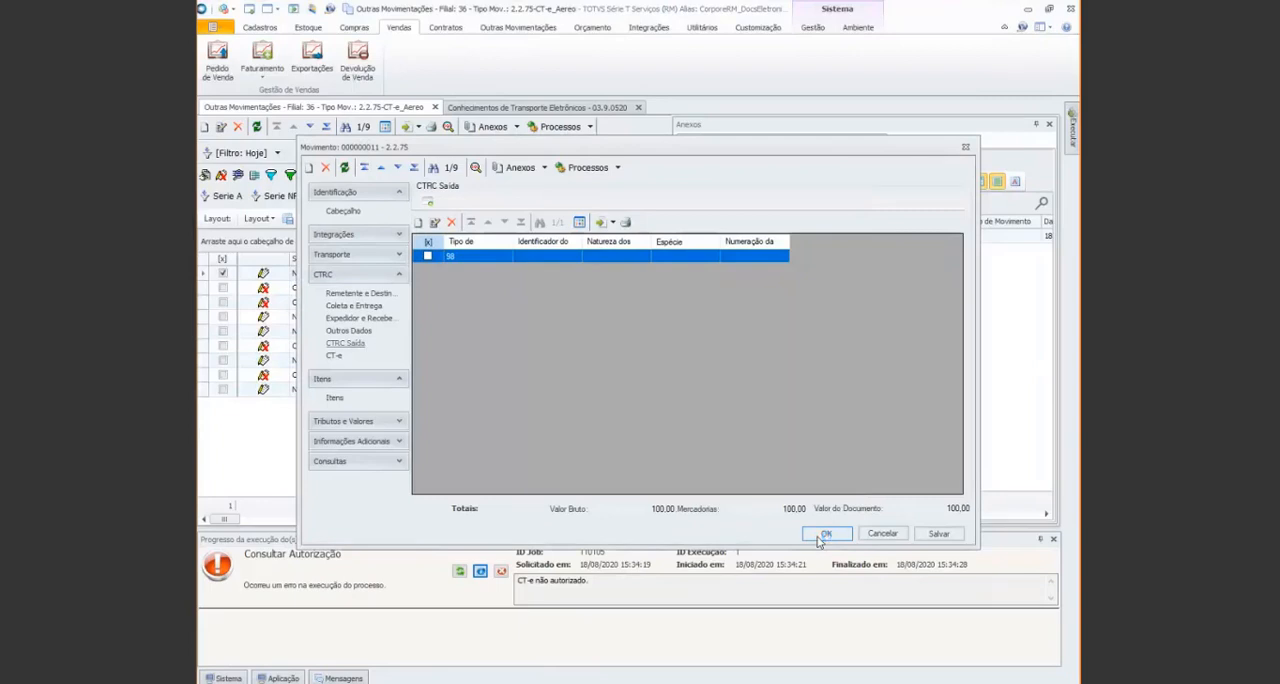
{"action": "left_click", "coordinate": [822, 536]}
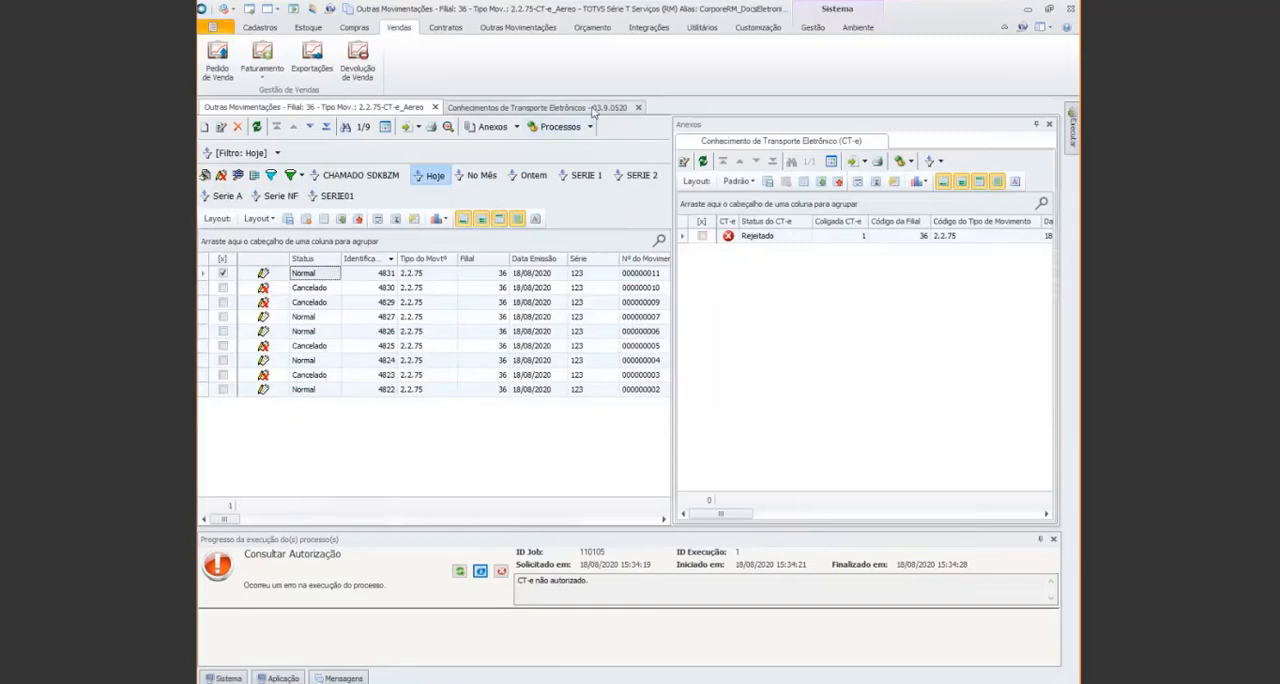
{"action": "left_click", "coordinate": [537, 107]}
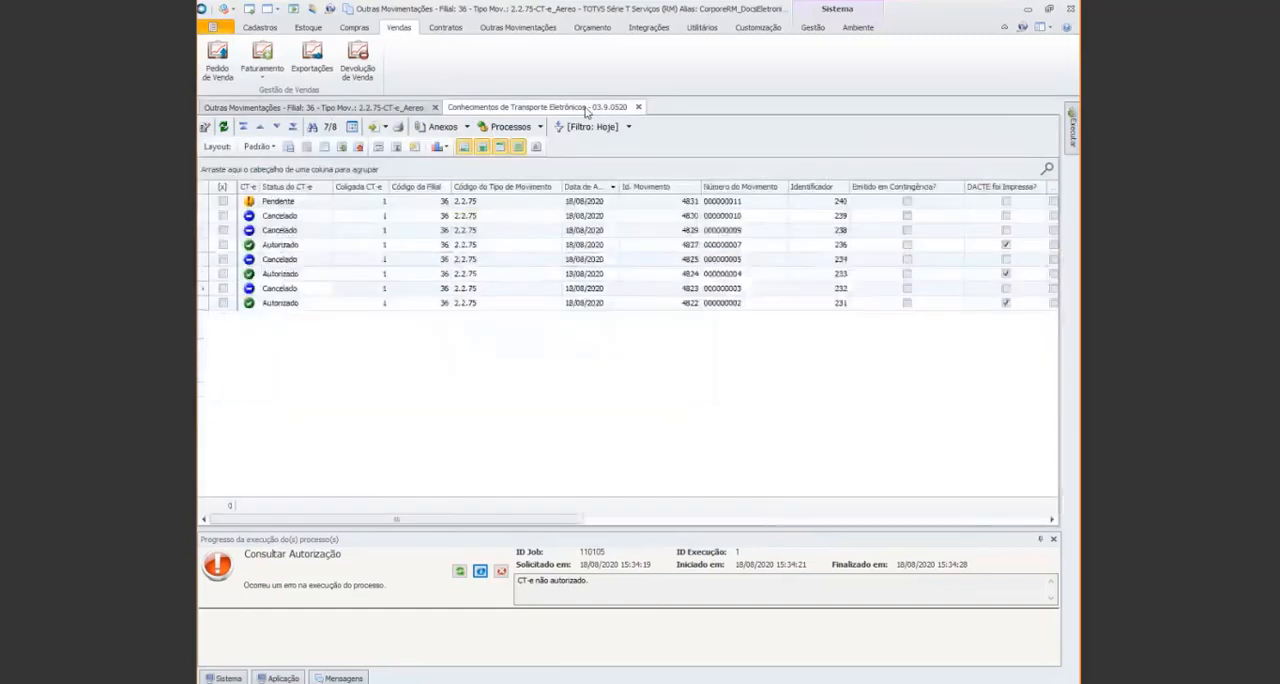
{"action": "left_click", "coordinate": [374, 108]}
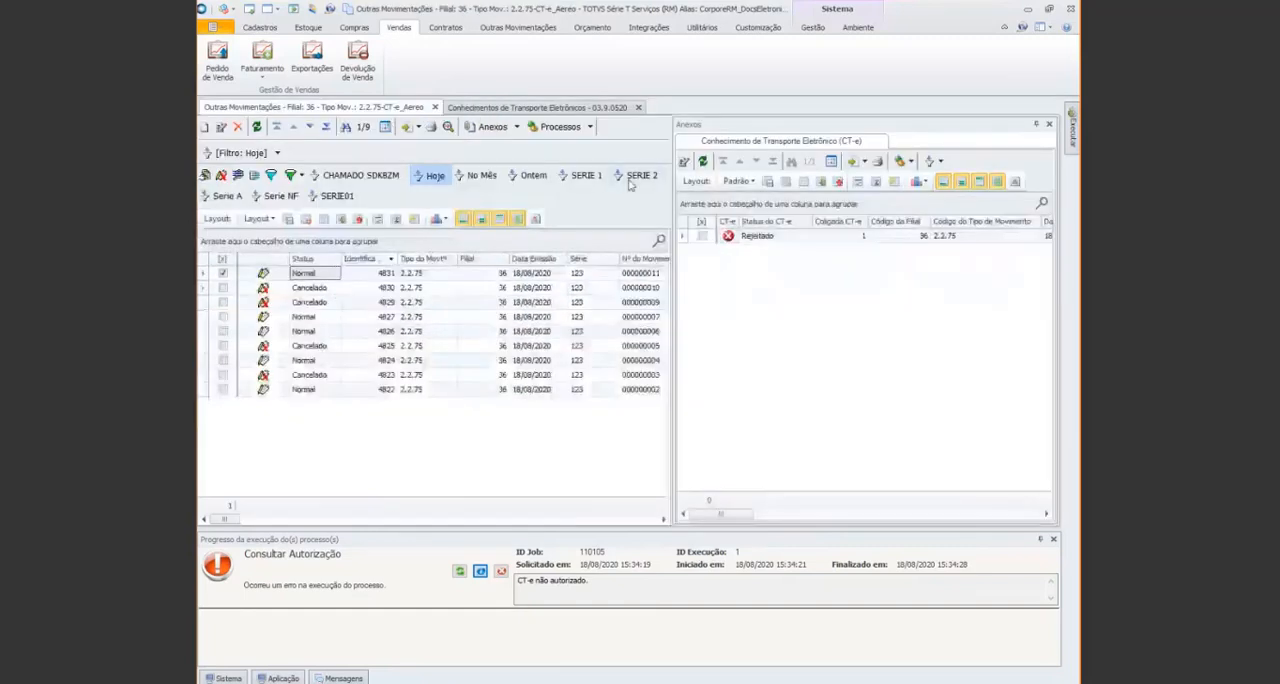
{"action": "left_click", "coordinate": [591, 128]}
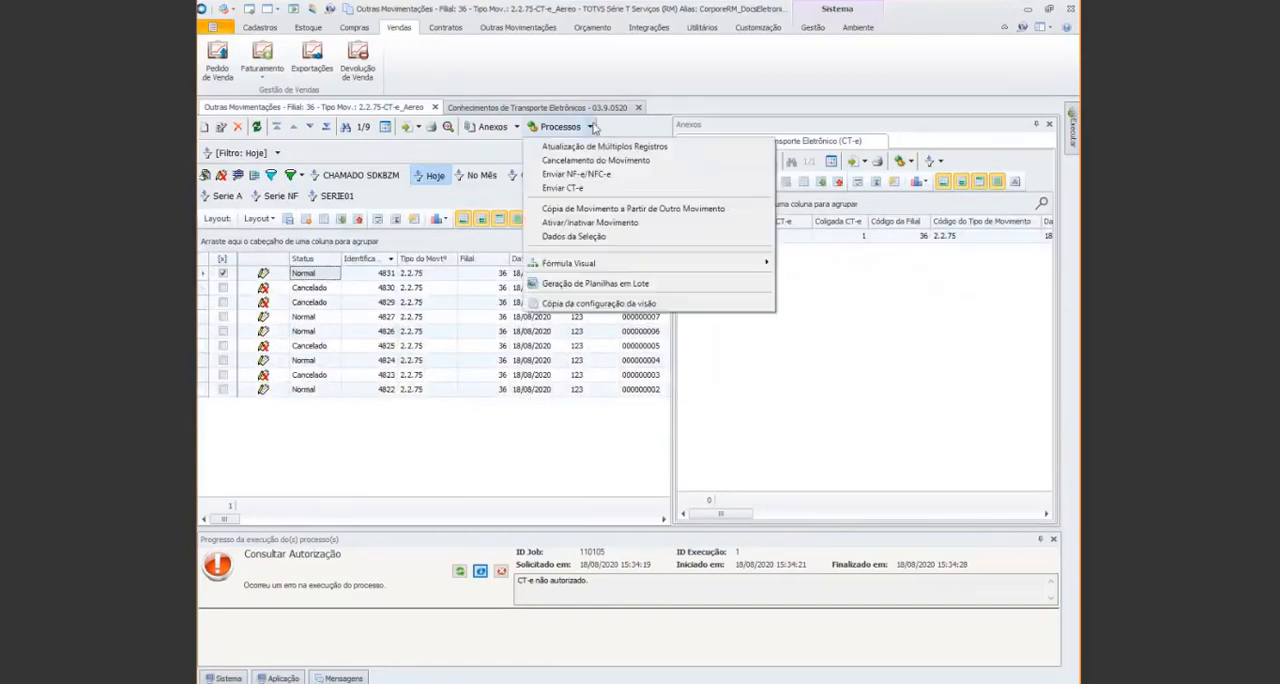
{"action": "left_click", "coordinate": [846, 301]}
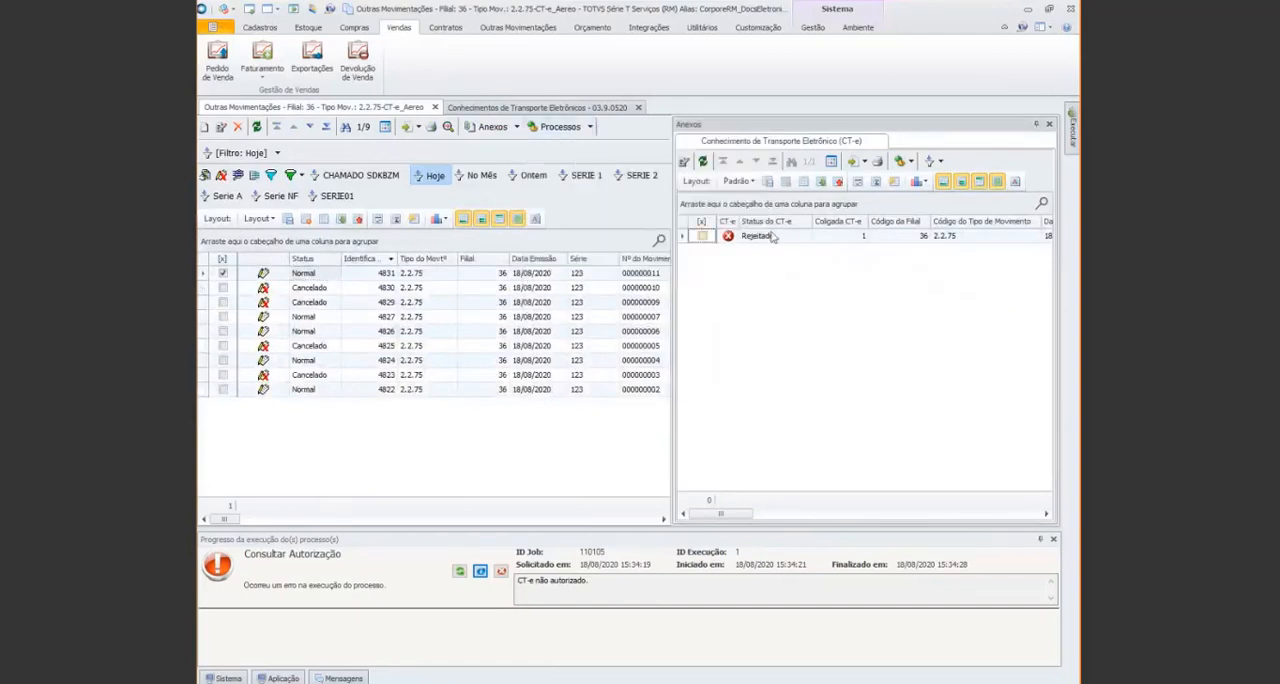
Run Enviar CT-e on the rejected CT-e attached to movement 4831 and clear the finished jobs from the process progress list
{"action": "left_click", "coordinate": [702, 236]}
{"action": "left_click", "coordinate": [911, 163]}
{"action": "left_click", "coordinate": [896, 178]}
{"action": "left_click", "coordinate": [503, 573]}
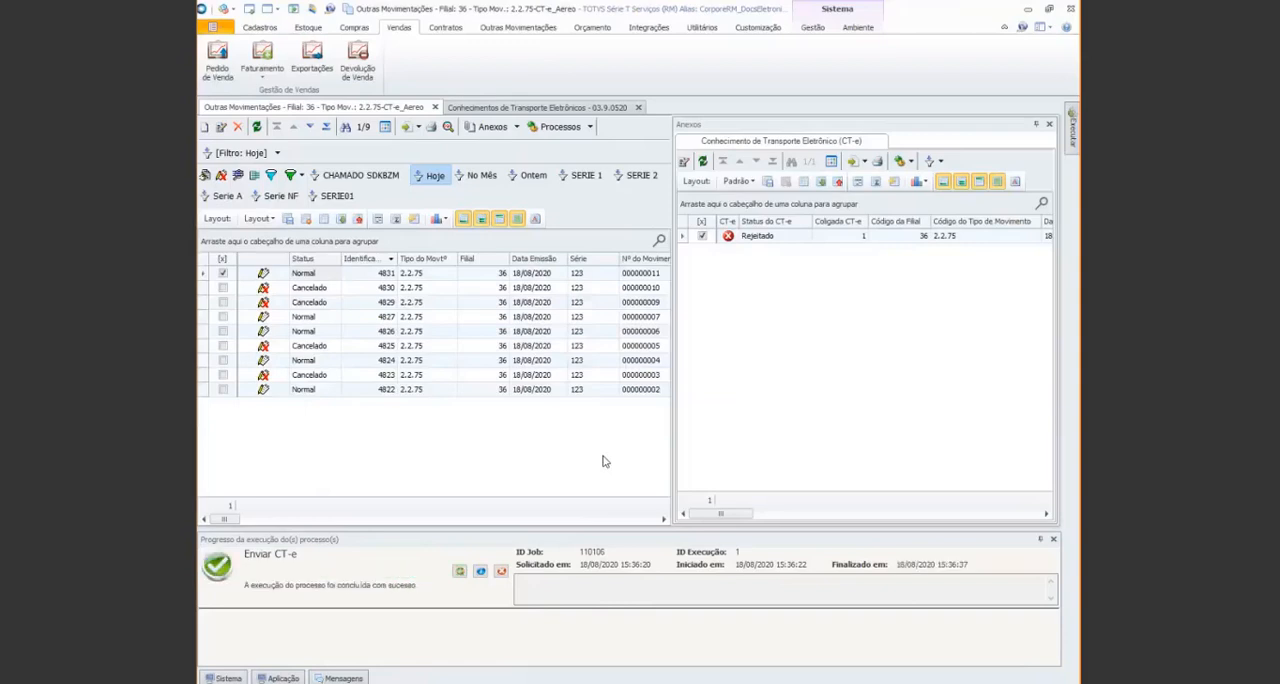
{"action": "left_click", "coordinate": [500, 573]}
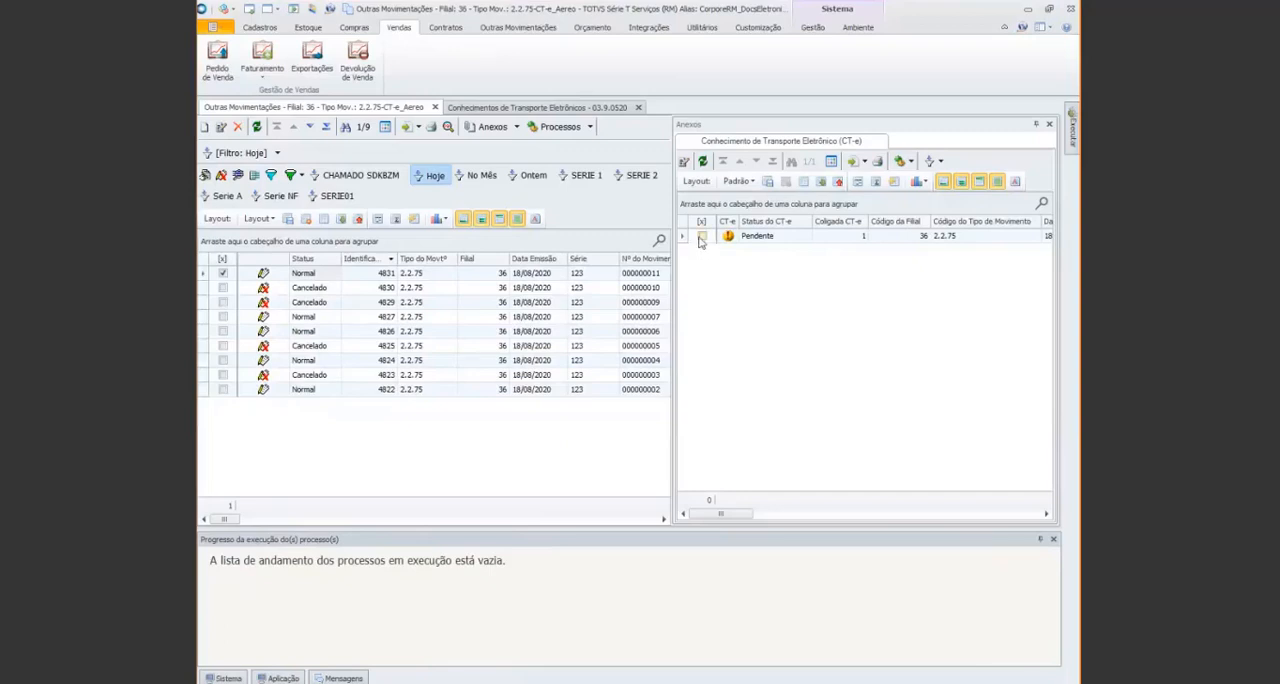
Run Consultar Autorização on the pending CT-e of movement 4831 and refresh the attachment
{"action": "left_click", "coordinate": [702, 236]}
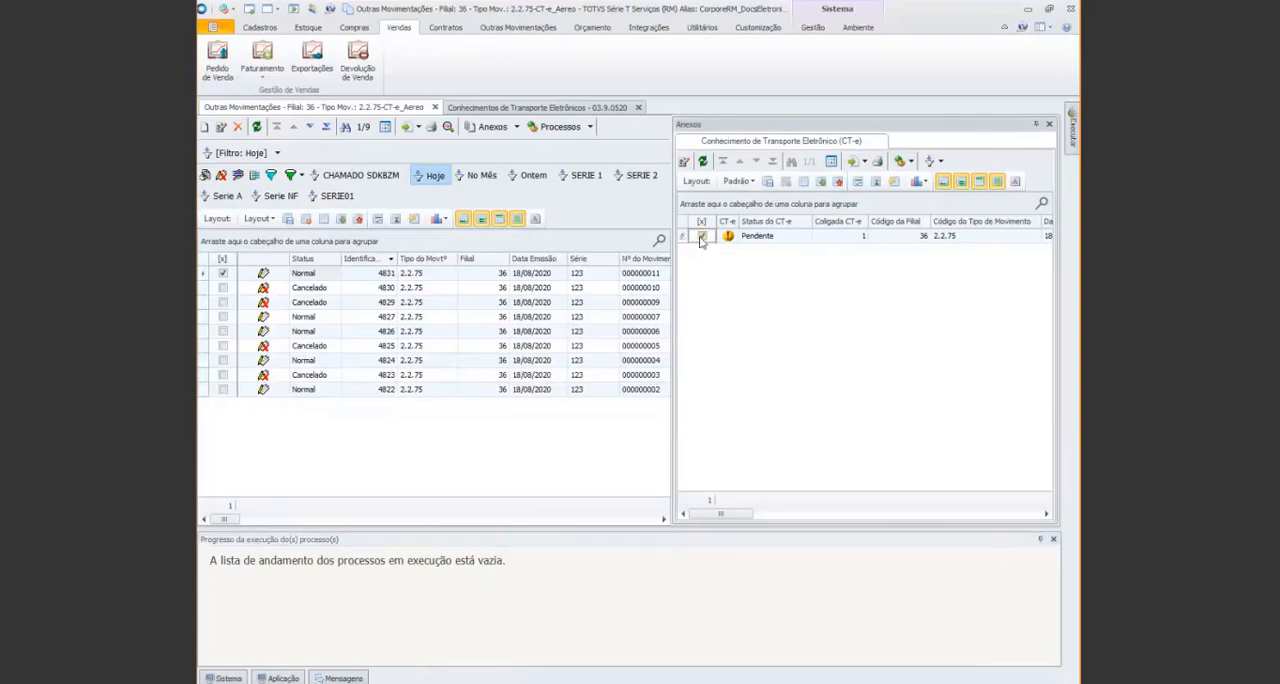
{"action": "left_click", "coordinate": [913, 161]}
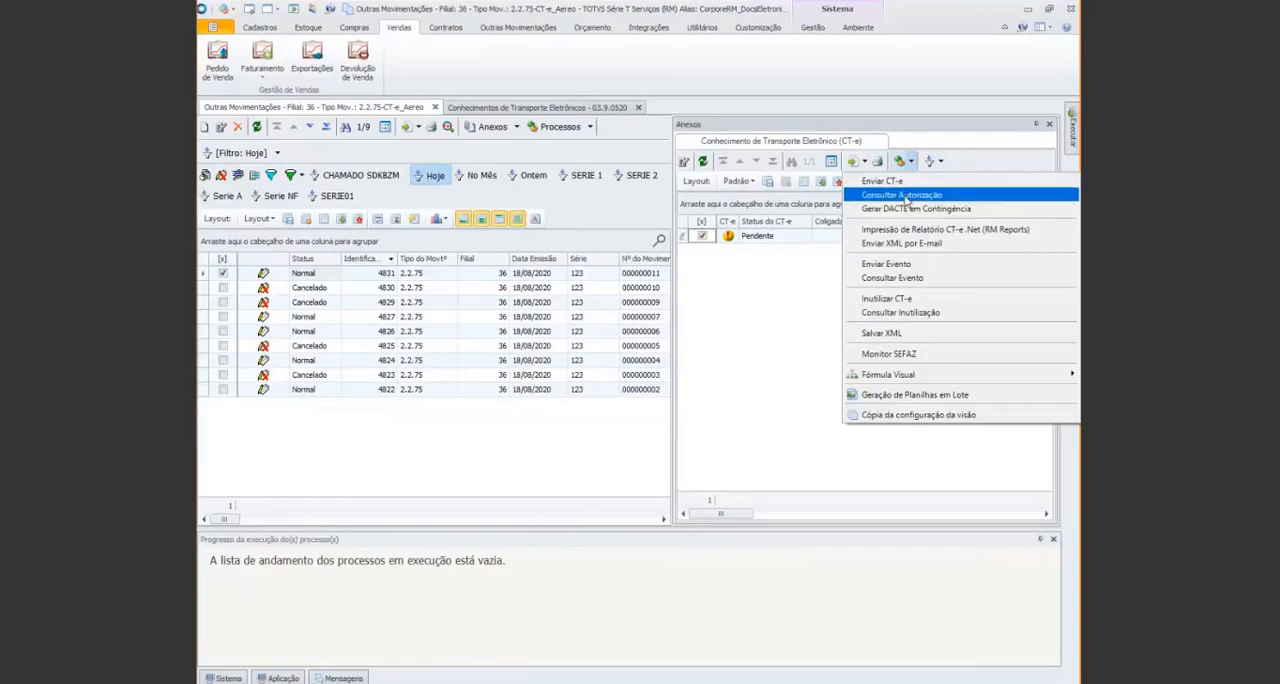
{"action": "left_click", "coordinate": [906, 196]}
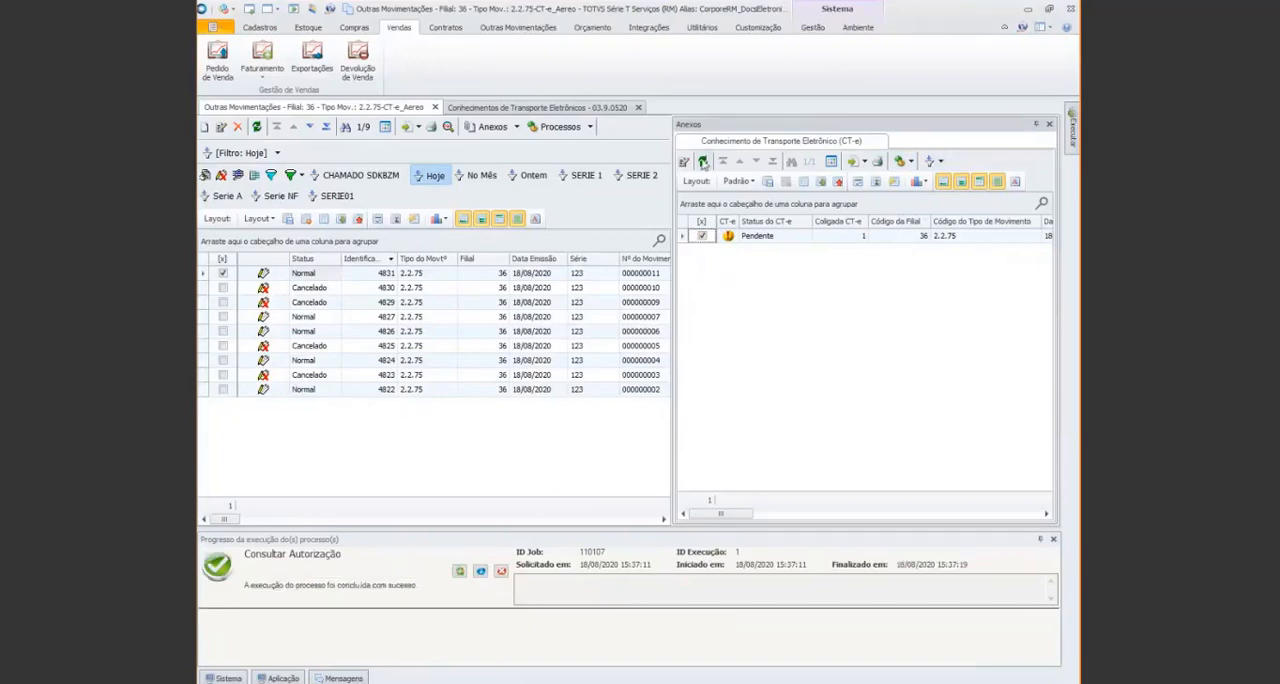
{"action": "left_click", "coordinate": [703, 162]}
Open movement 4831 to examine the SEFAZ authorization notice in its header, and close it
{"action": "left_click", "coordinate": [392, 276]}
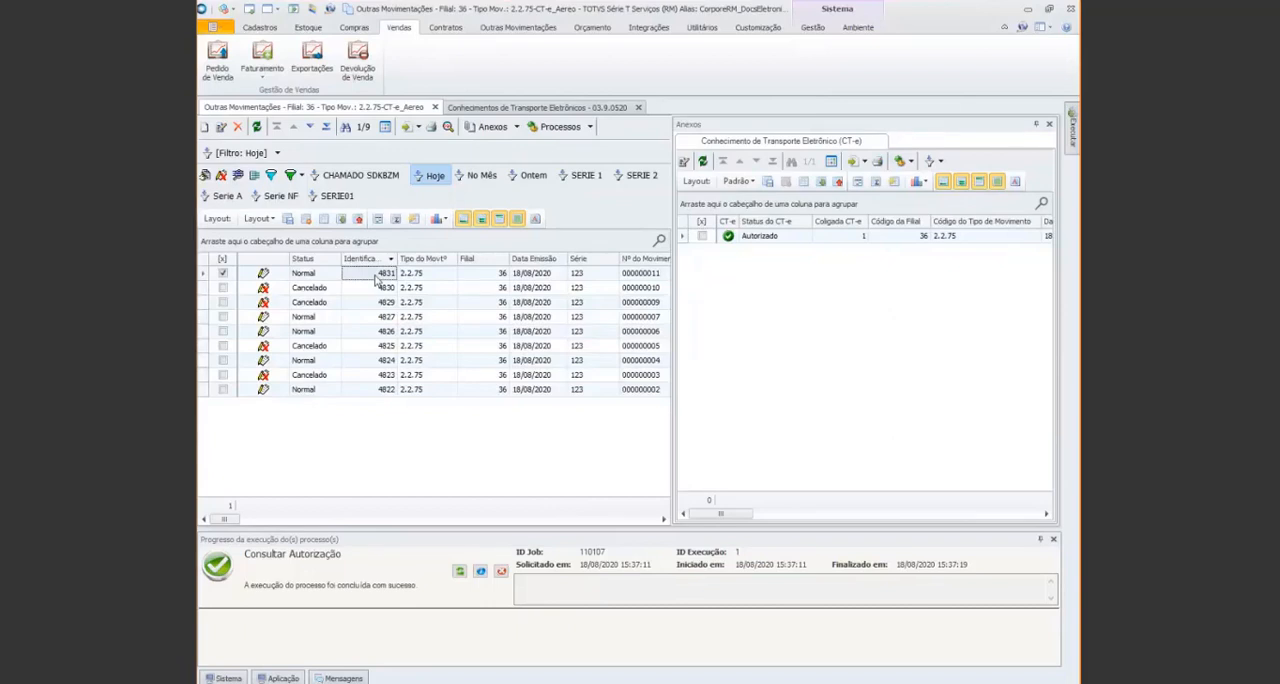
{"action": "double_click", "coordinate": [375, 275]}
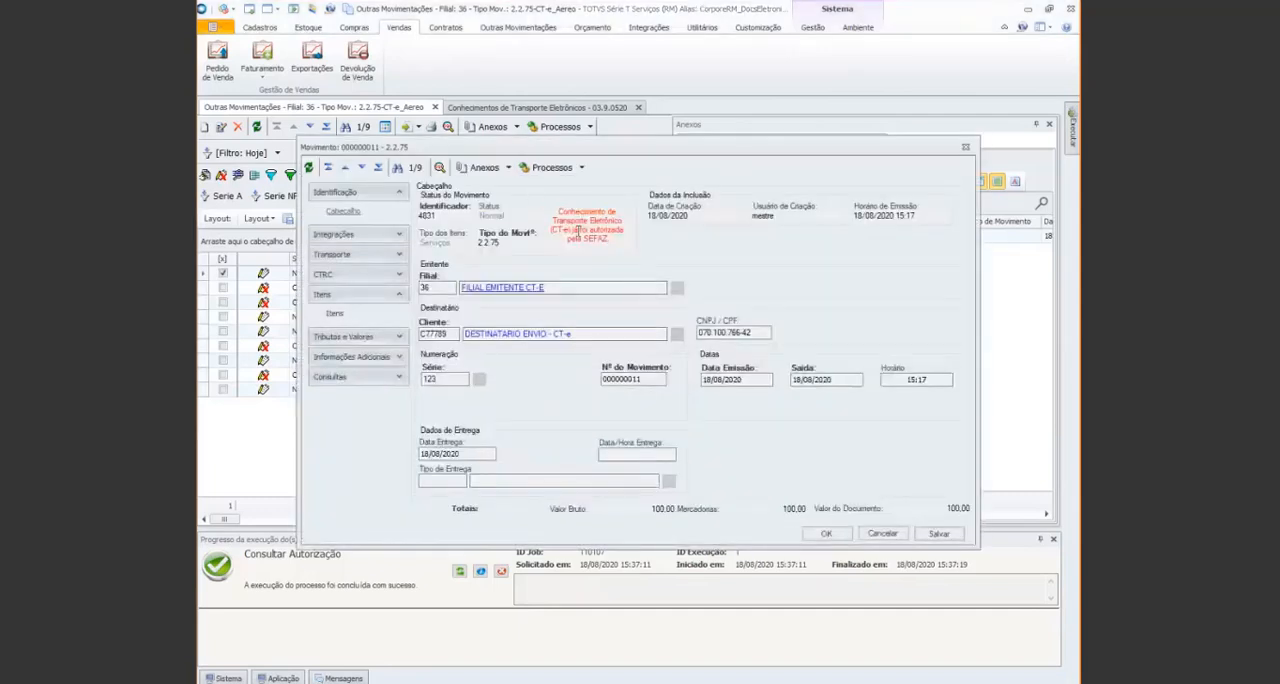
{"action": "left_click", "coordinate": [964, 148]}
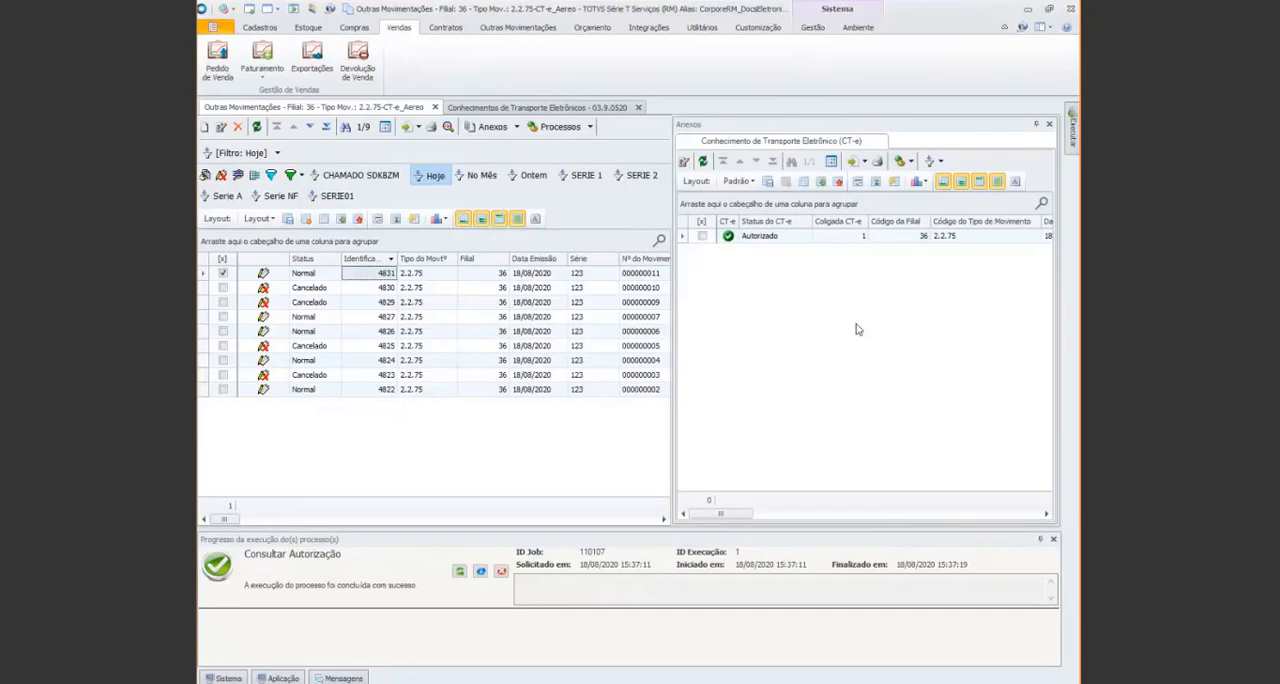
Run Impressão de Relatório CT-e .Net (RM Reports) on the authorized CT-e, using Documento Auxiliar de CT-e with Visualizar Impressão
{"action": "left_click", "coordinate": [702, 236]}
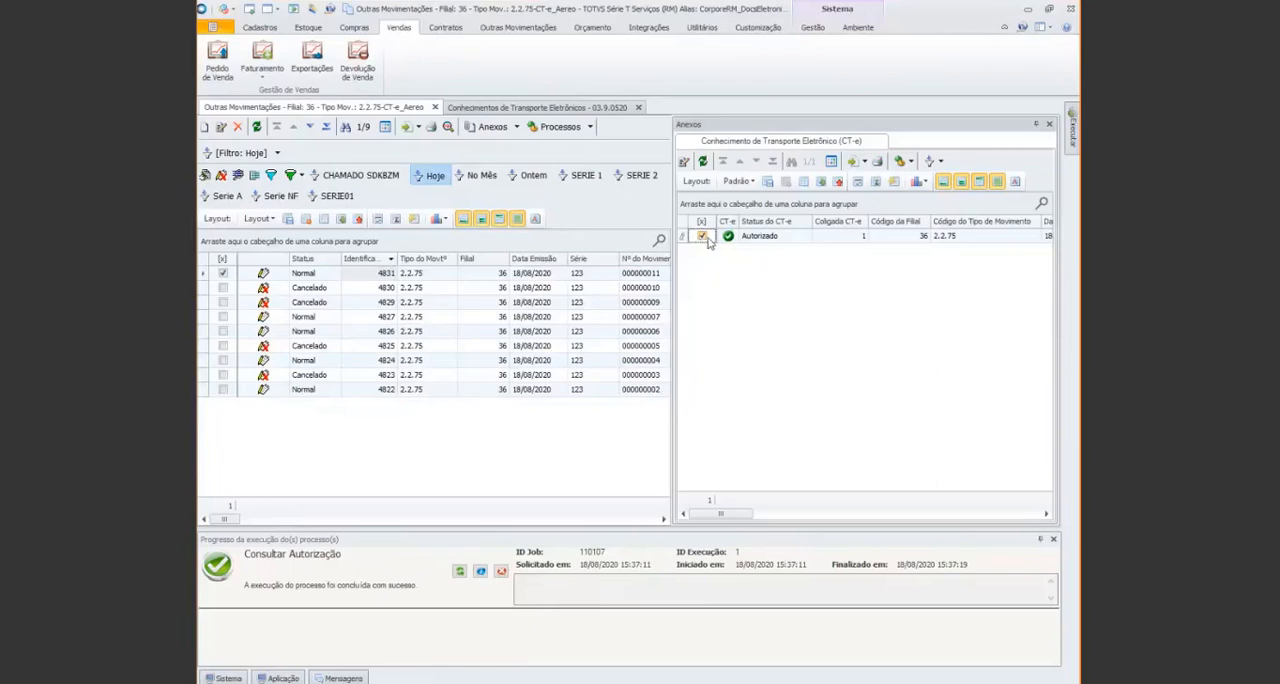
{"action": "double_click", "coordinate": [865, 222]}
{"action": "left_click", "coordinate": [912, 161]}
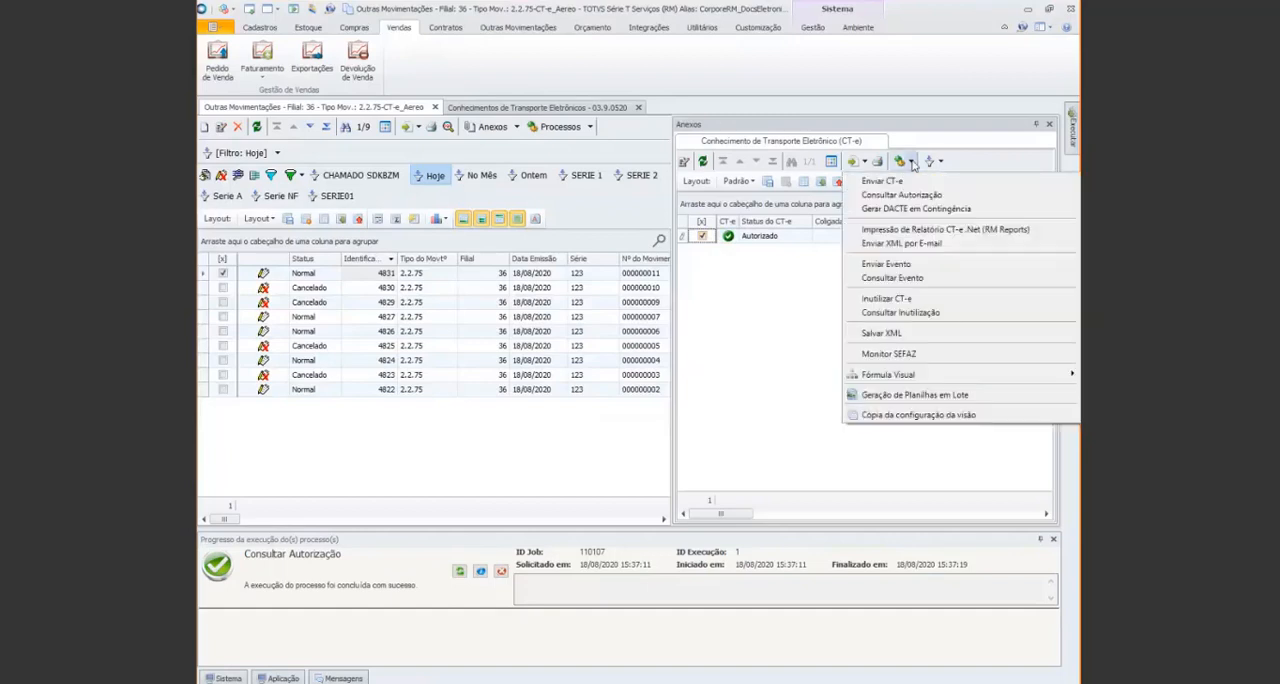
{"action": "left_click", "coordinate": [928, 231]}
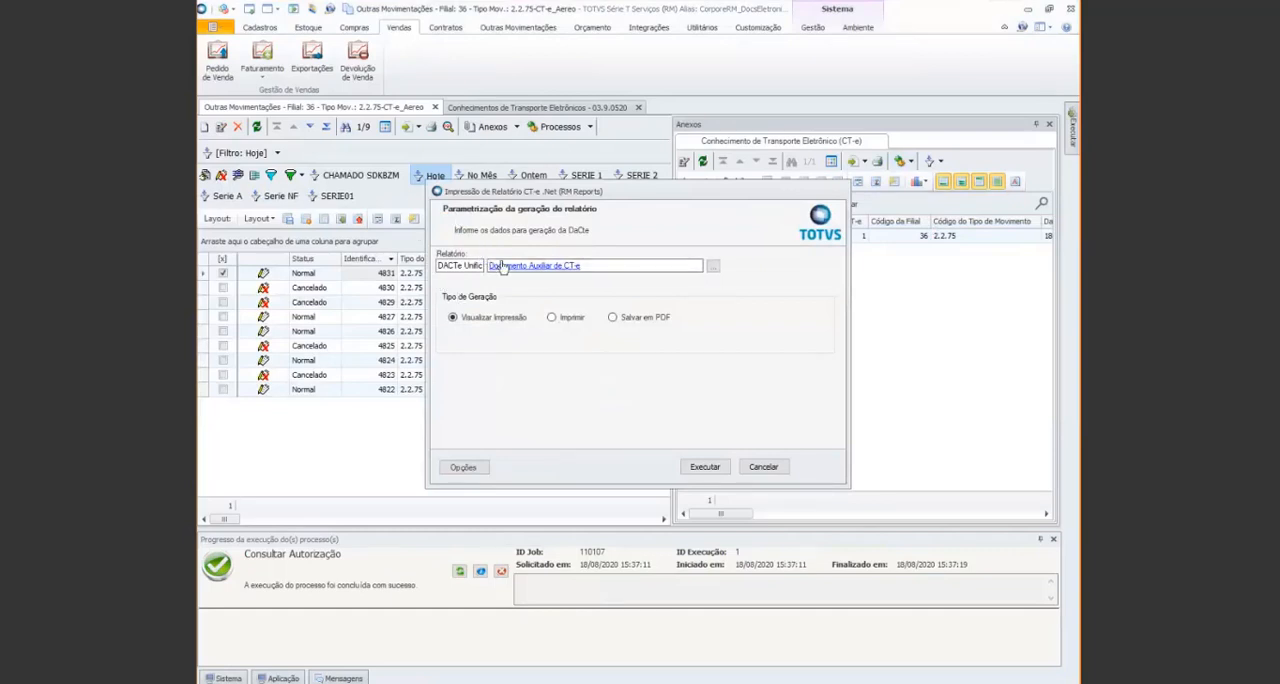
{"action": "left_click", "coordinate": [700, 469]}
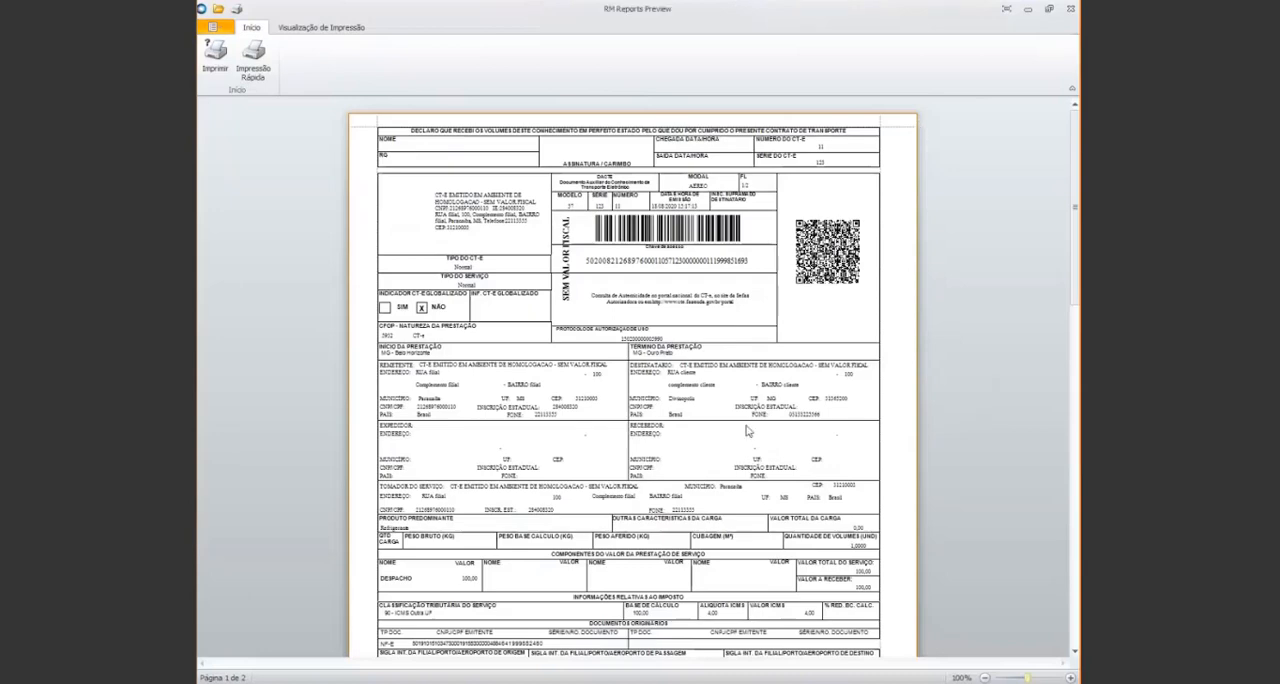
Examine the DACTE preview's first page, covering the sender and recipient data, originating documents and air-transport information
{"action": "scroll", "coordinate": [746, 431], "scroll_direction": "up", "scroll_amount": 4}
{"action": "scroll", "coordinate": [846, 507], "scroll_direction": "down", "scroll_amount": 5}
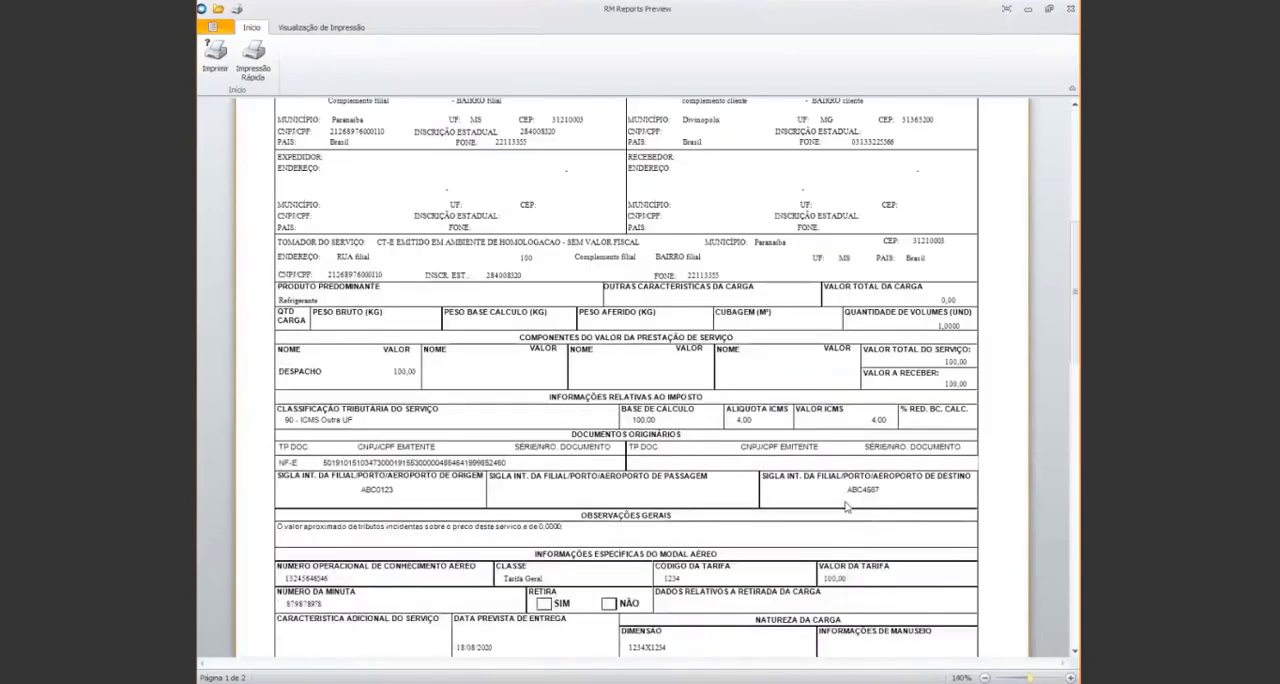
{"action": "scroll", "coordinate": [846, 507], "scroll_direction": "up", "scroll_amount": 5}
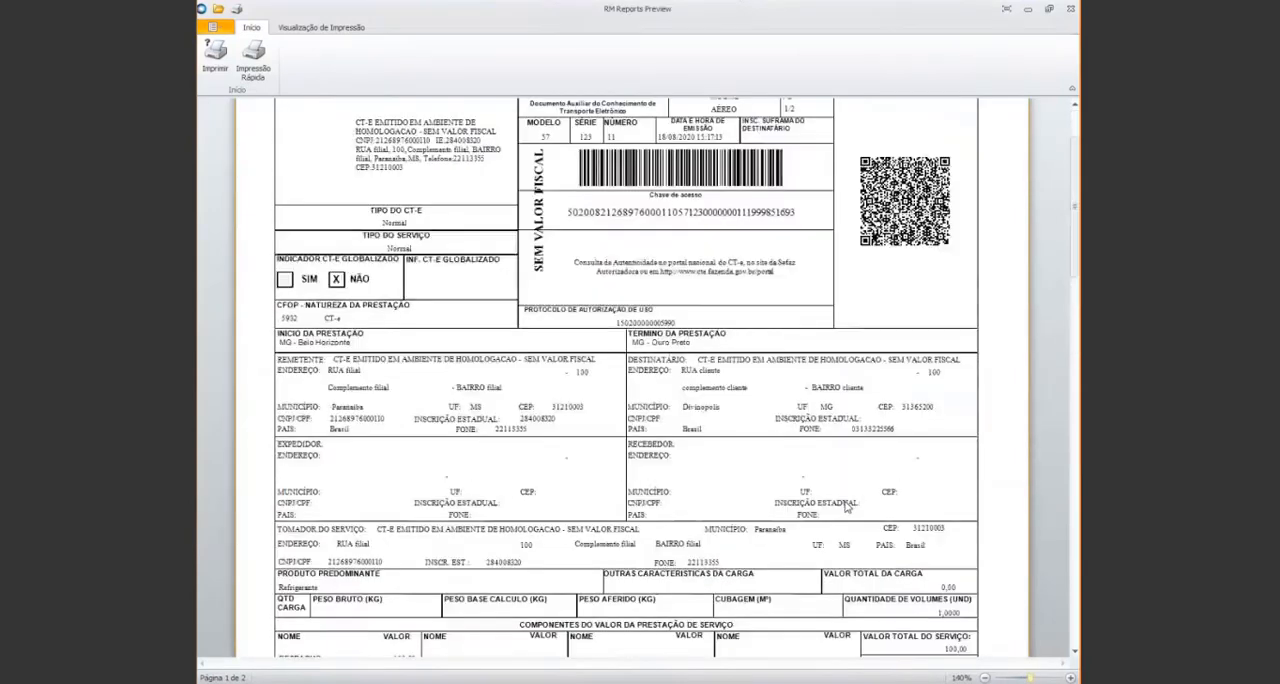
{"action": "scroll", "coordinate": [846, 507], "scroll_direction": "down", "scroll_amount": 5}
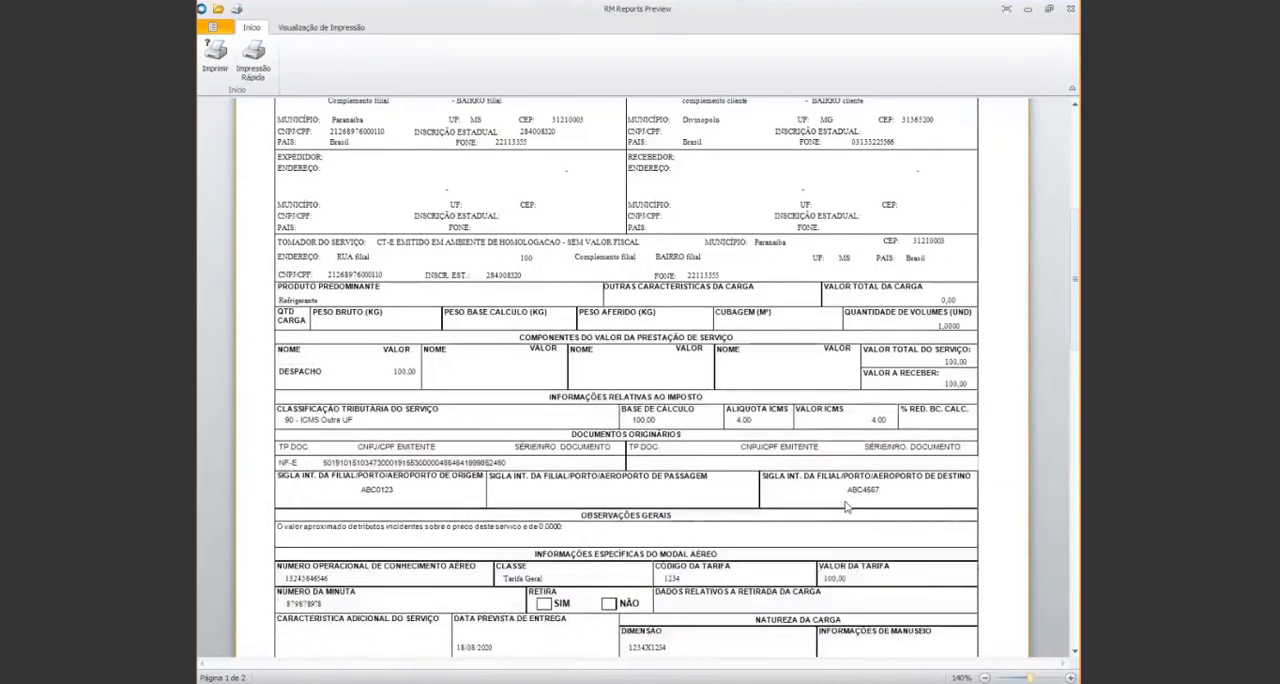
{"action": "scroll", "coordinate": [846, 507], "scroll_direction": "up", "scroll_amount": 5}
{"action": "scroll", "coordinate": [849, 547], "scroll_direction": "down", "scroll_amount": 7}
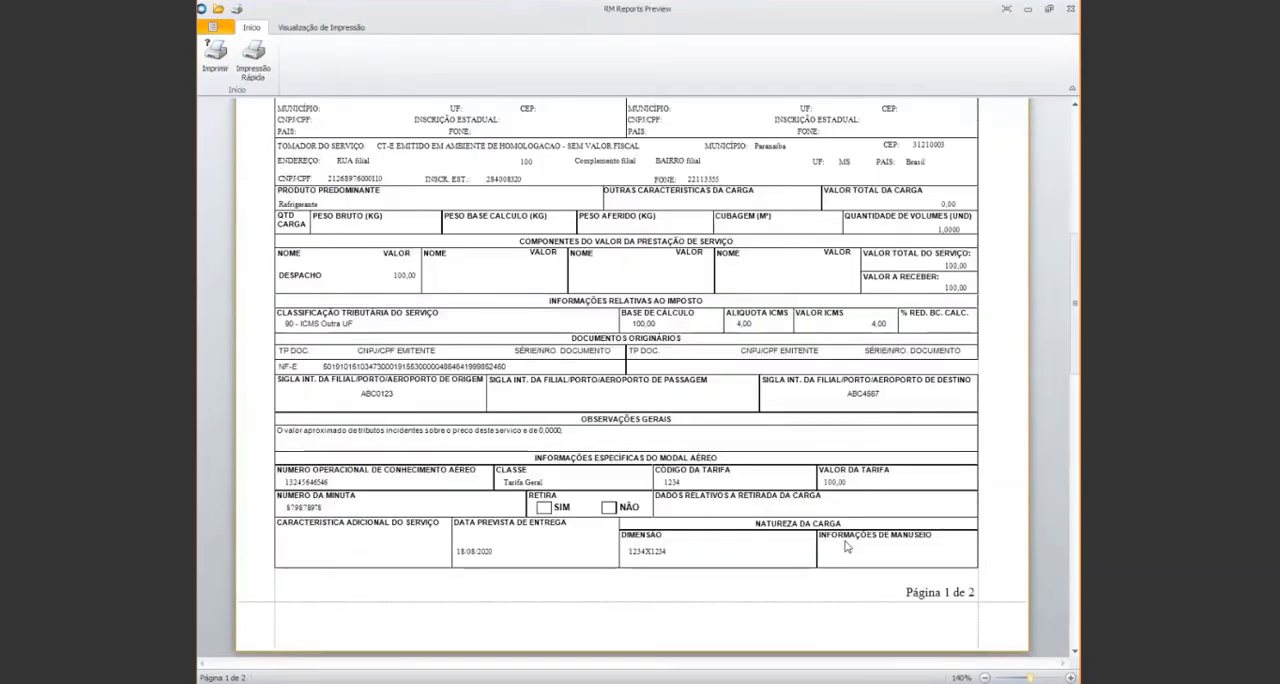
{"action": "scroll", "coordinate": [808, 460], "scroll_direction": "up", "scroll_amount": 5}
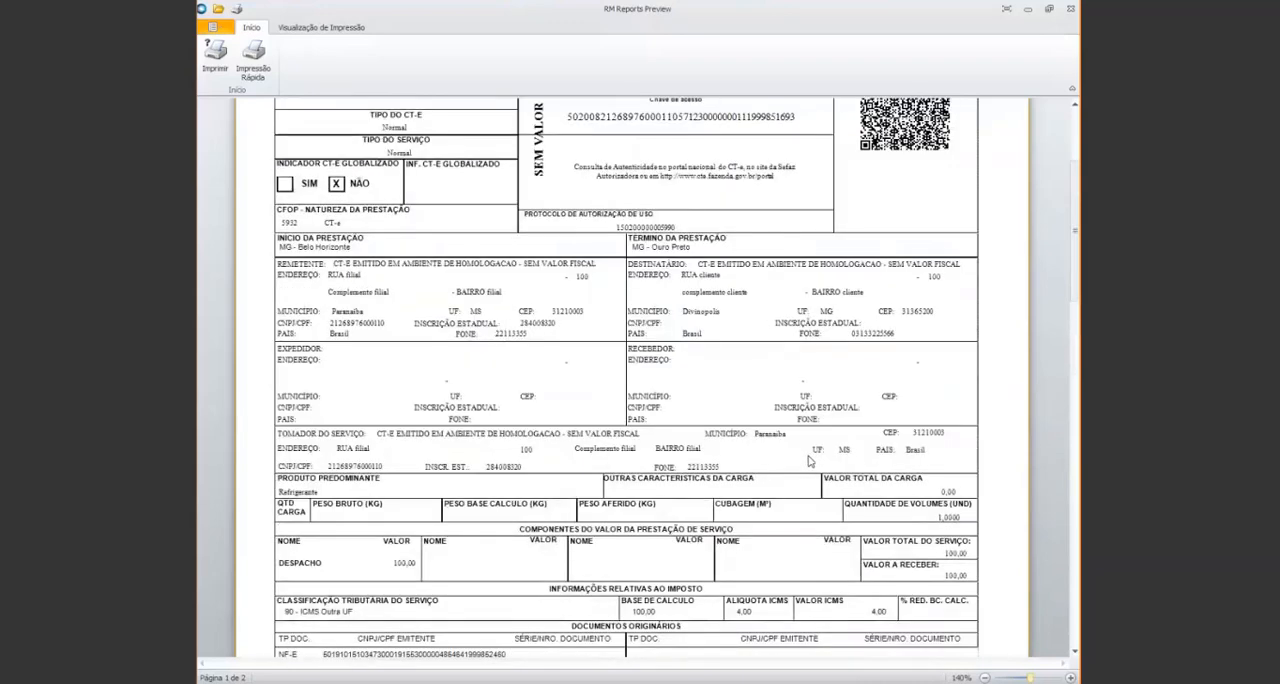
{"action": "scroll", "coordinate": [810, 460], "scroll_direction": "up", "scroll_amount": 3}
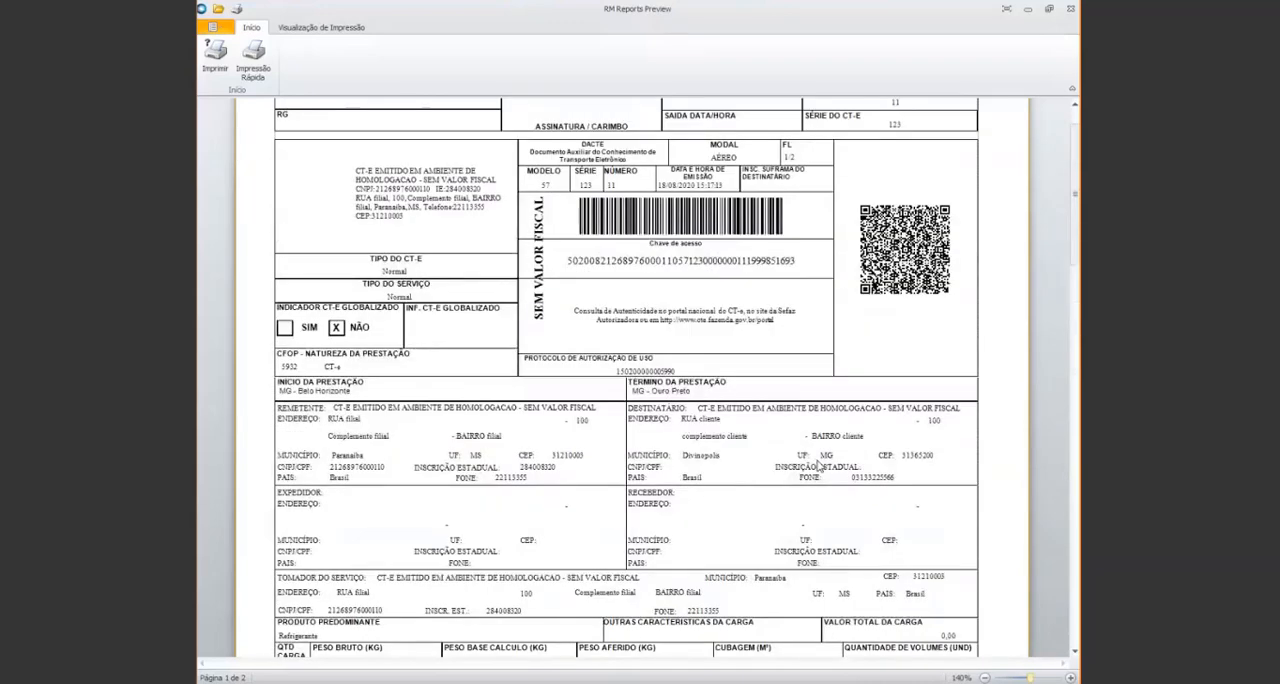
{"action": "scroll", "coordinate": [818, 466], "scroll_direction": "up", "scroll_amount": 1}
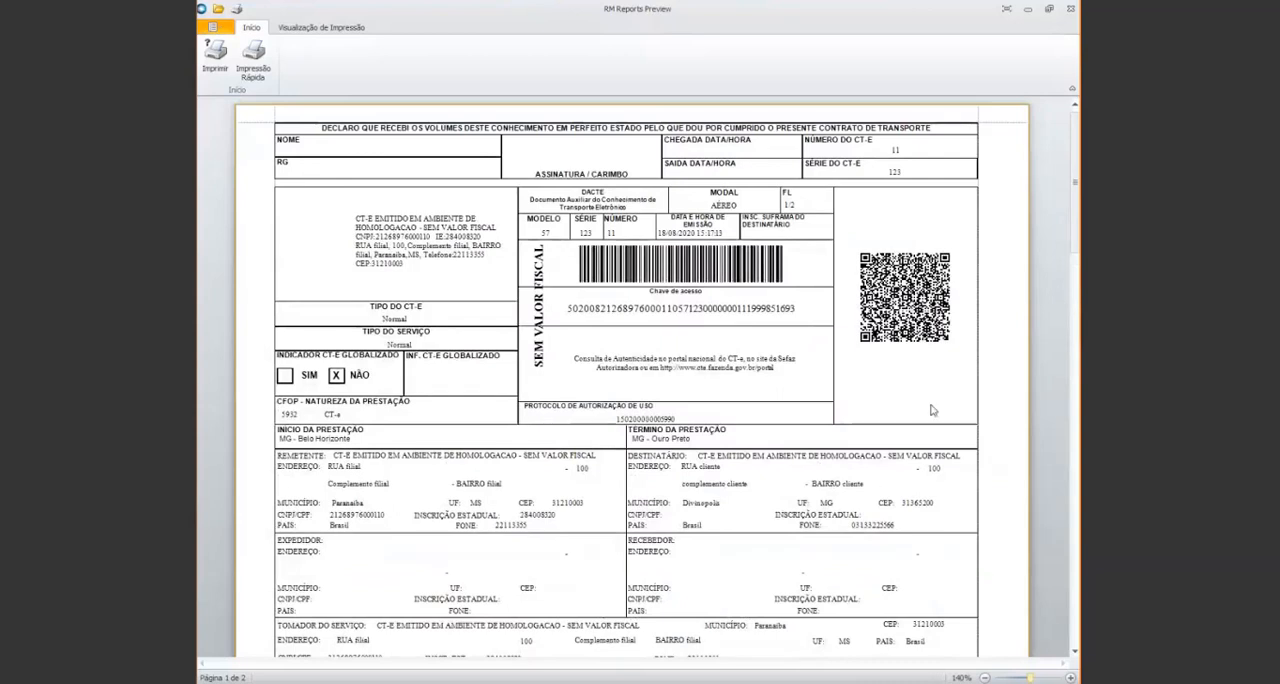
Close the DACTE preview and the completed Impressão de Relatório CT-e .Net process window
{"action": "left_click", "coordinate": [1068, 12]}
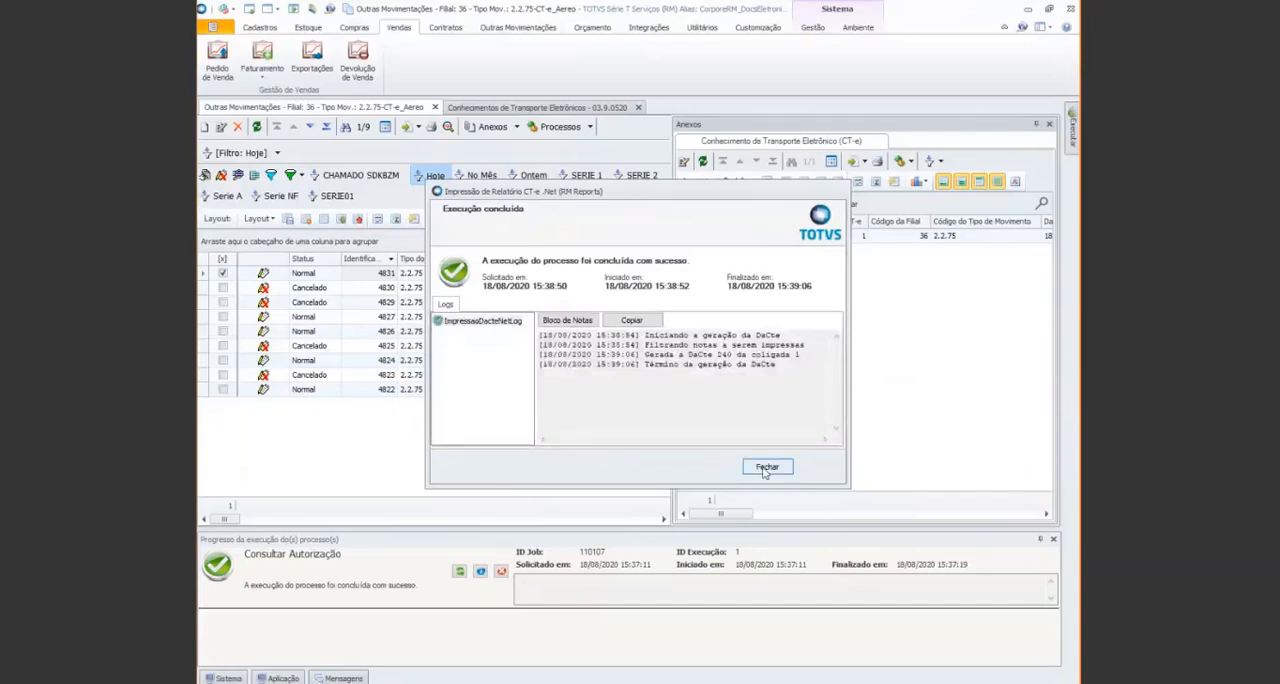
{"action": "left_click", "coordinate": [766, 468]}
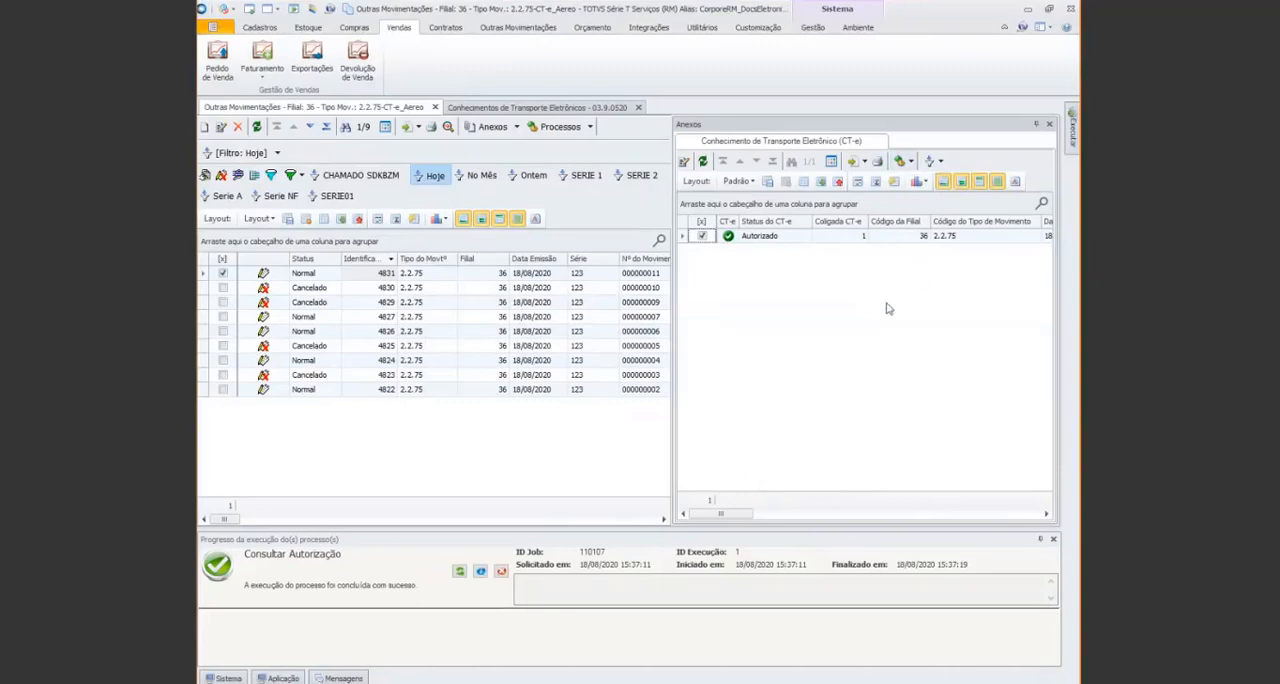
Send a Cancelamento event for the authorized CT-e of movement 4831 with the justification "Cancelamento Webinar CT-e", and close the process window
{"action": "left_click", "coordinate": [911, 161]}
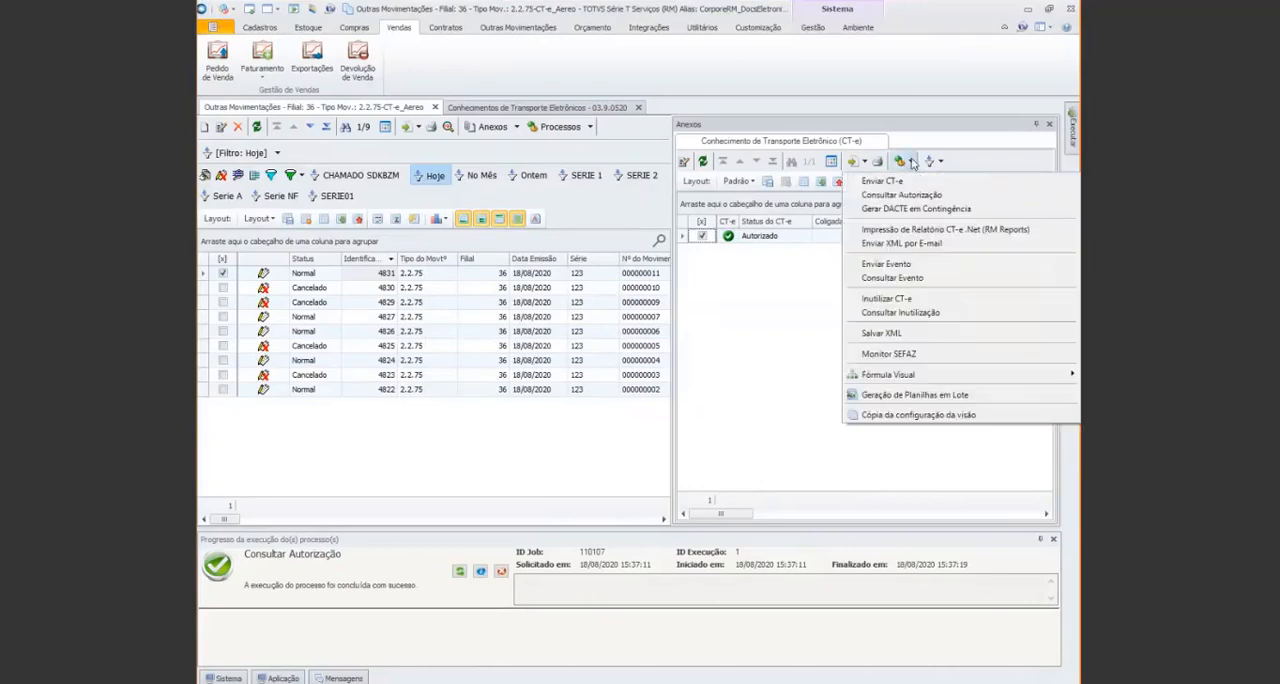
{"action": "left_click", "coordinate": [923, 270]}
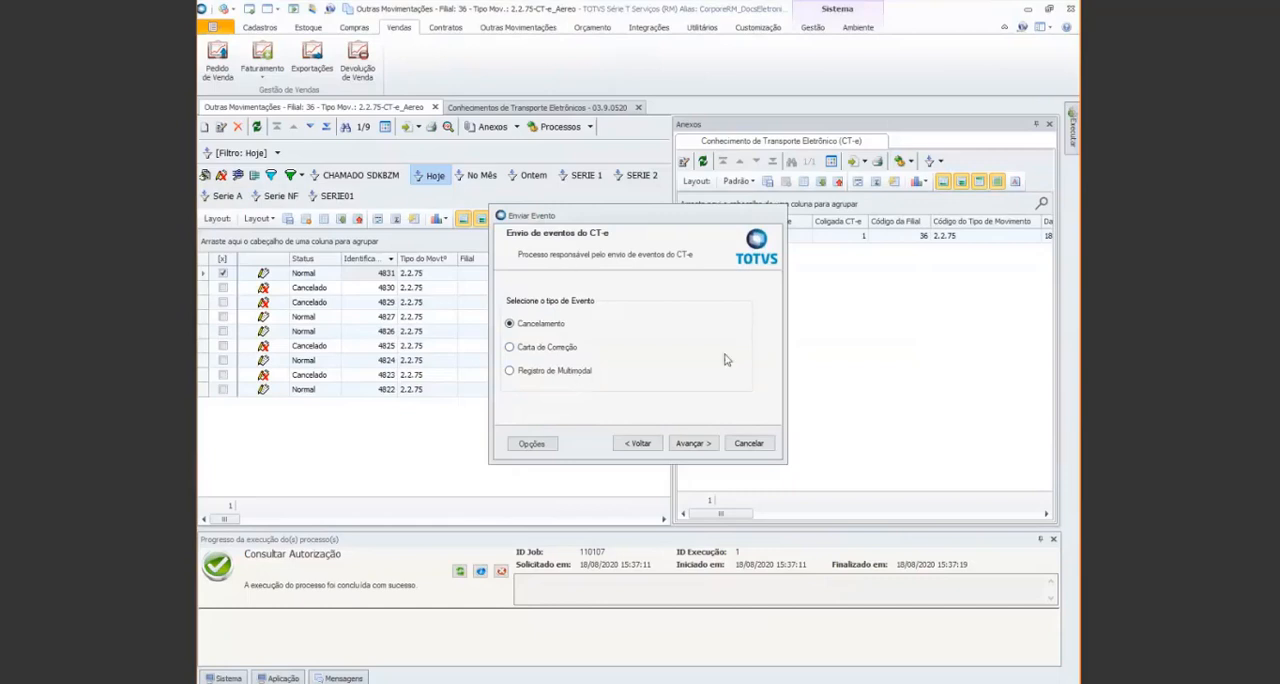
{"action": "left_click", "coordinate": [693, 443]}
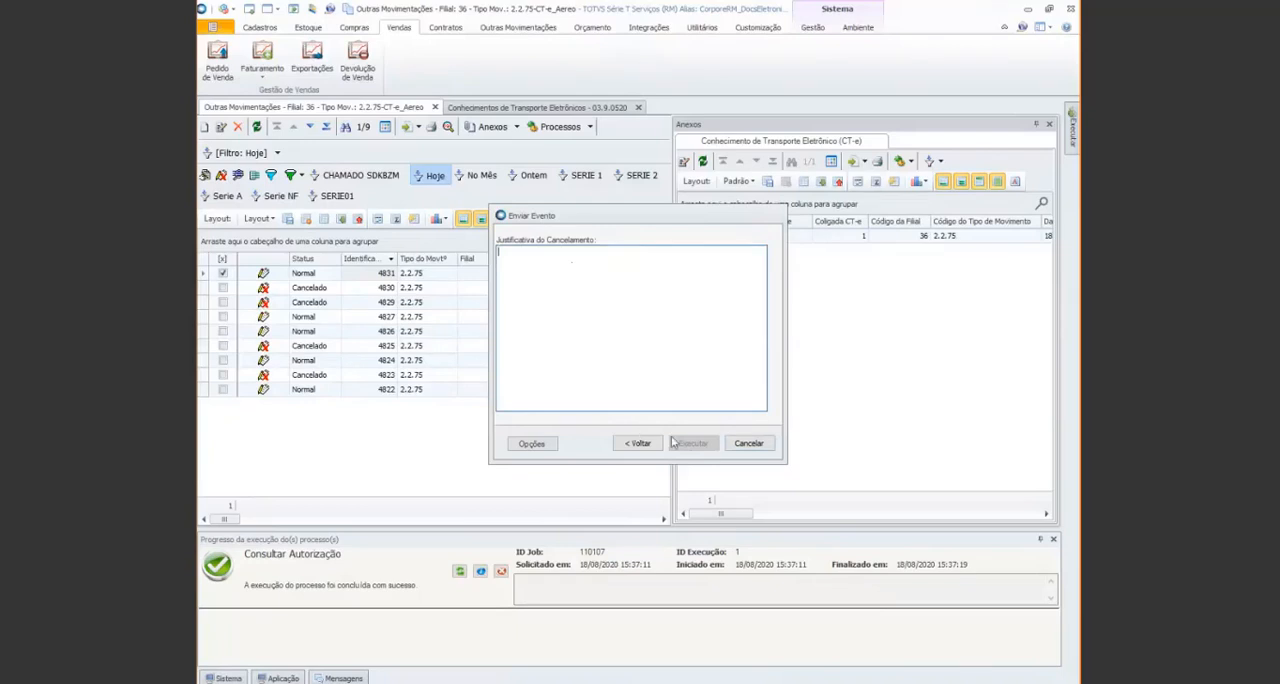
{"action": "type", "text": "Cancelamento Webinar"}
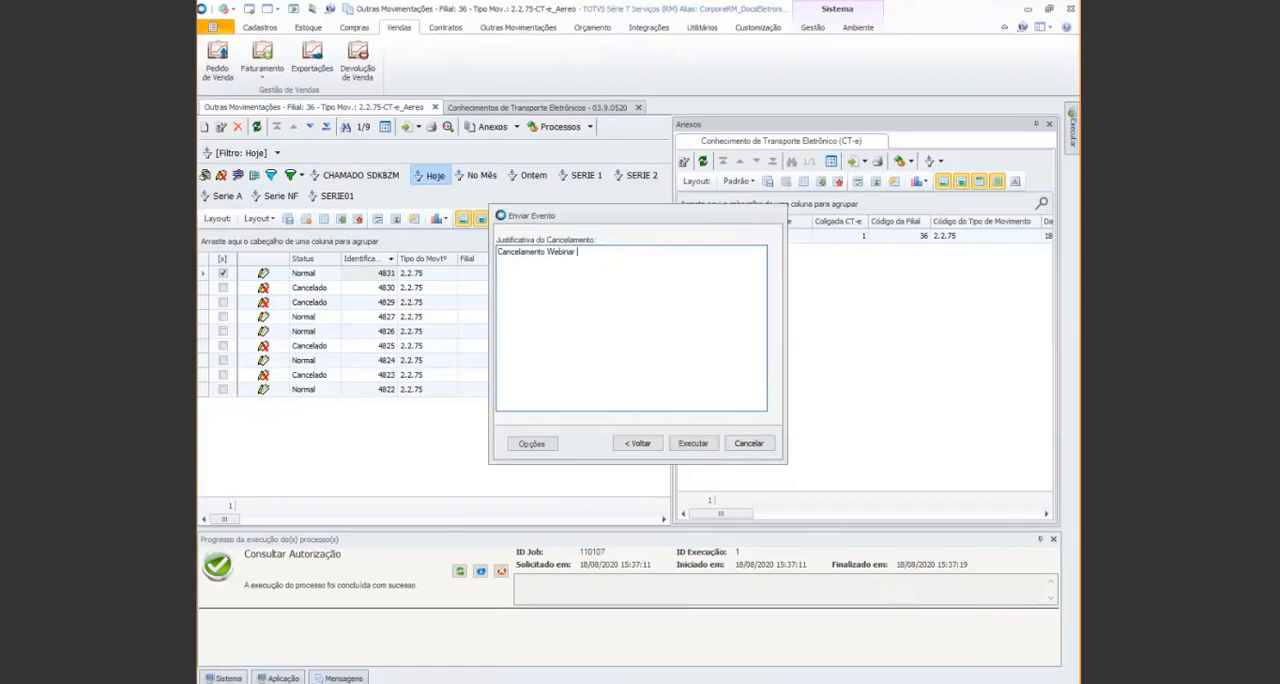
{"action": "type", "text": " CT-e"}
{"action": "left_click", "coordinate": [693, 445]}
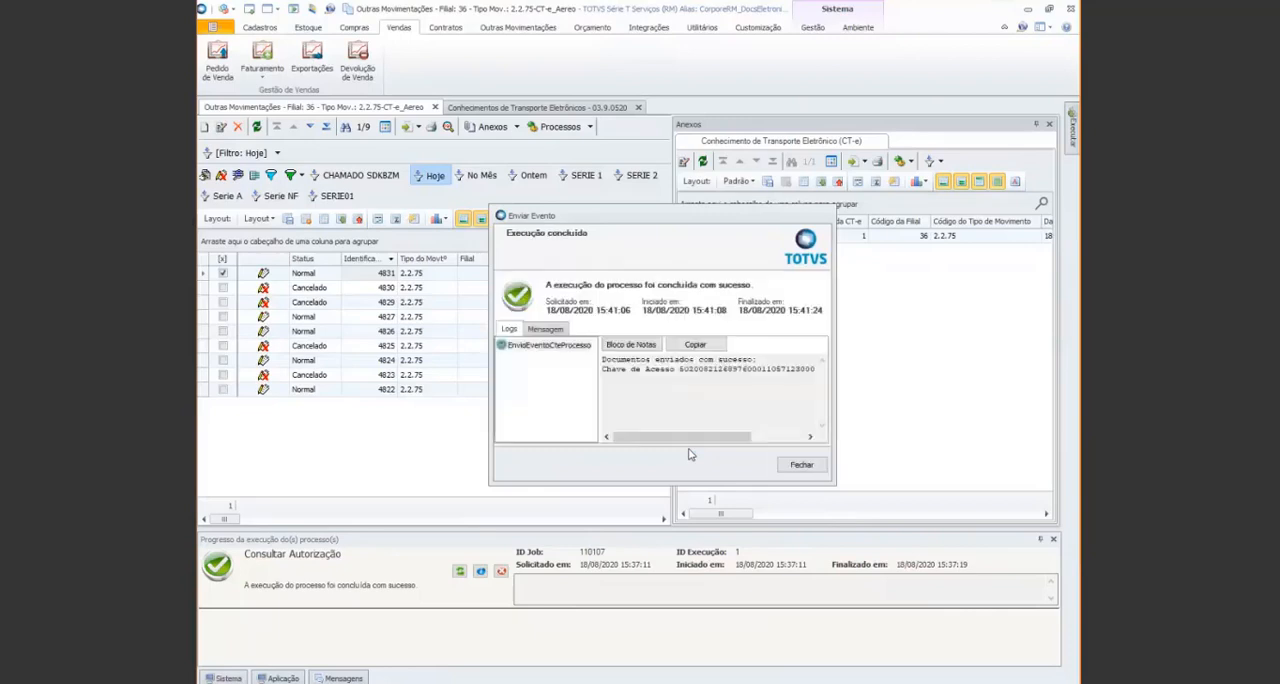
{"action": "left_click", "coordinate": [802, 465]}
Run Consultar Evento on movement 4831's CT-e to query its pending cancellation event
{"action": "left_click", "coordinate": [767, 238]}
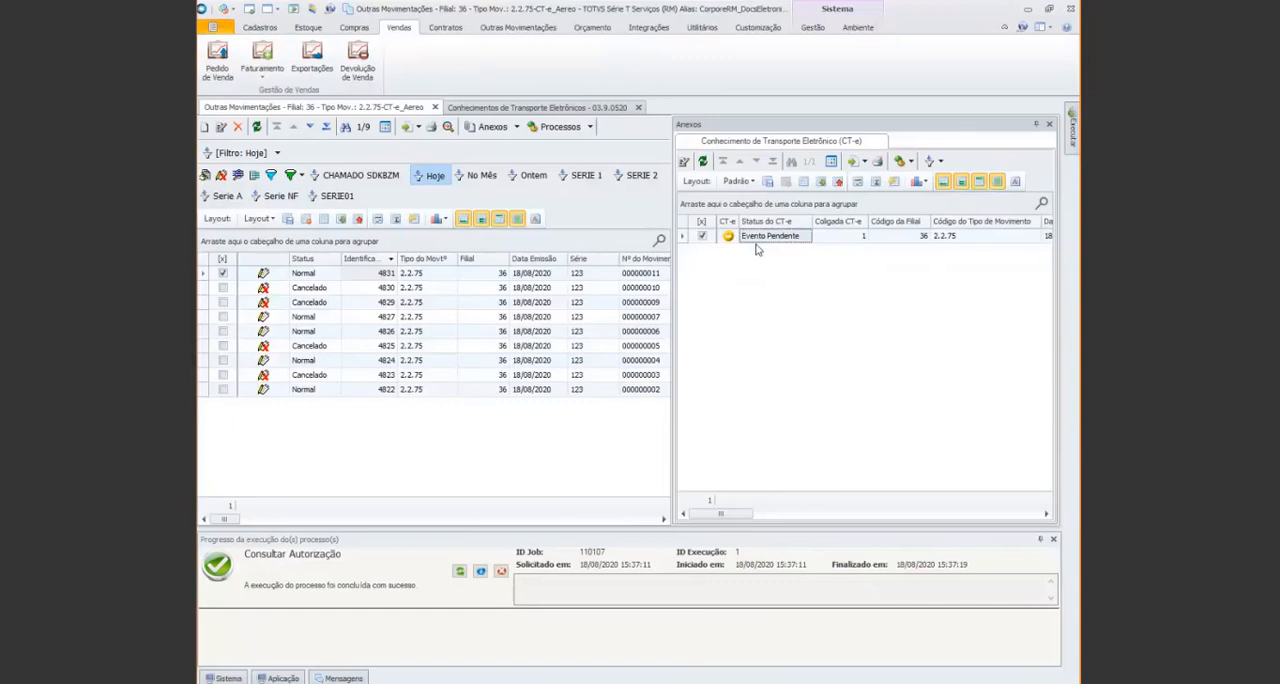
{"action": "left_click", "coordinate": [912, 163]}
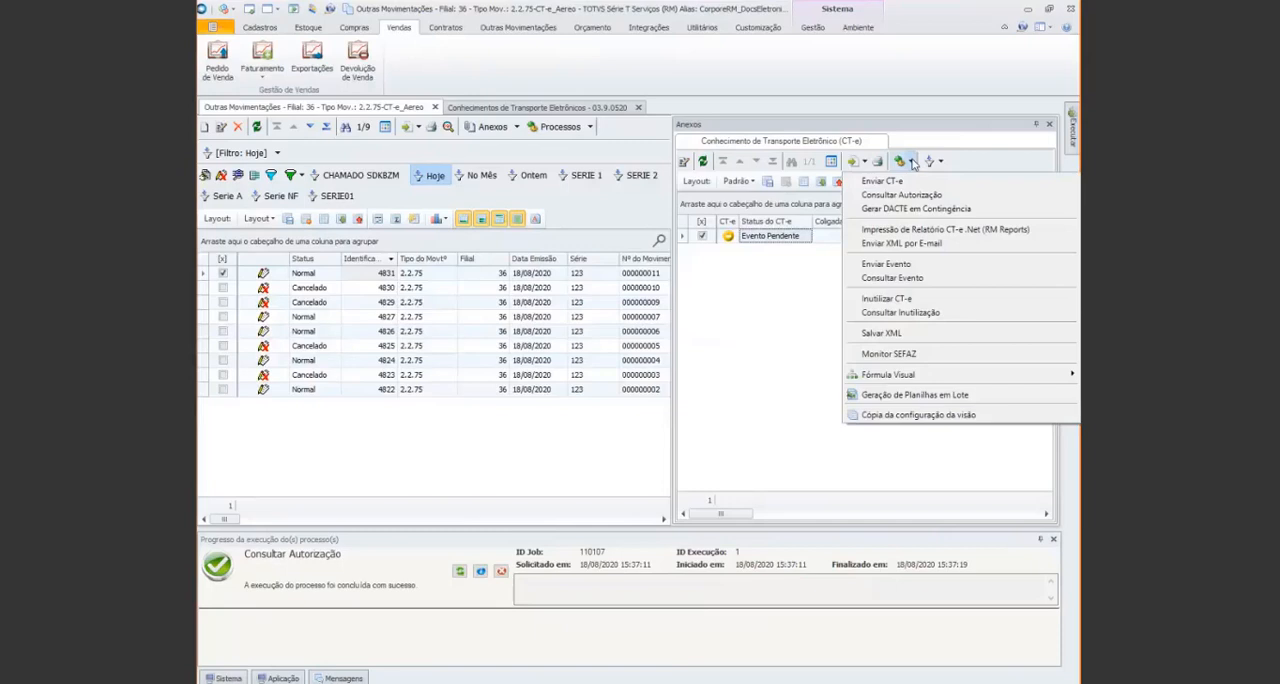
{"action": "left_click", "coordinate": [952, 278]}
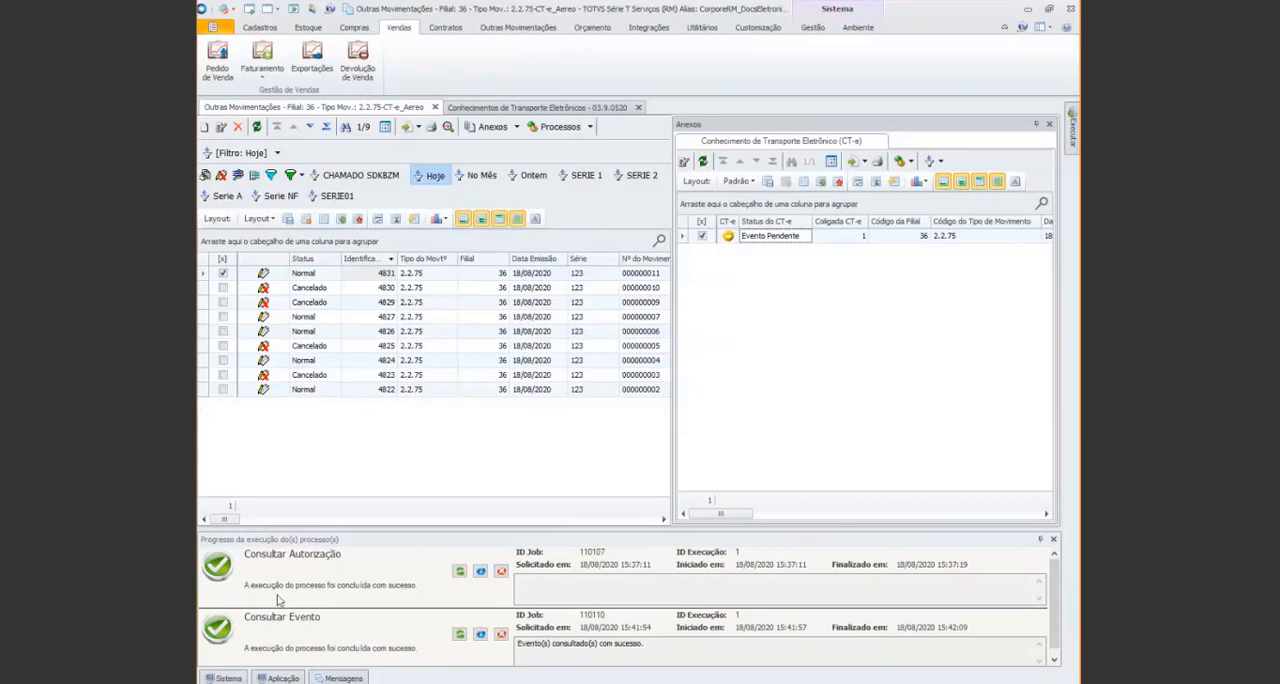
Clear the finished Consultar Autorização and Consultar Evento entries from the process progress list, and refresh the CT-e attachment and movement list
{"action": "left_click", "coordinate": [501, 571]}
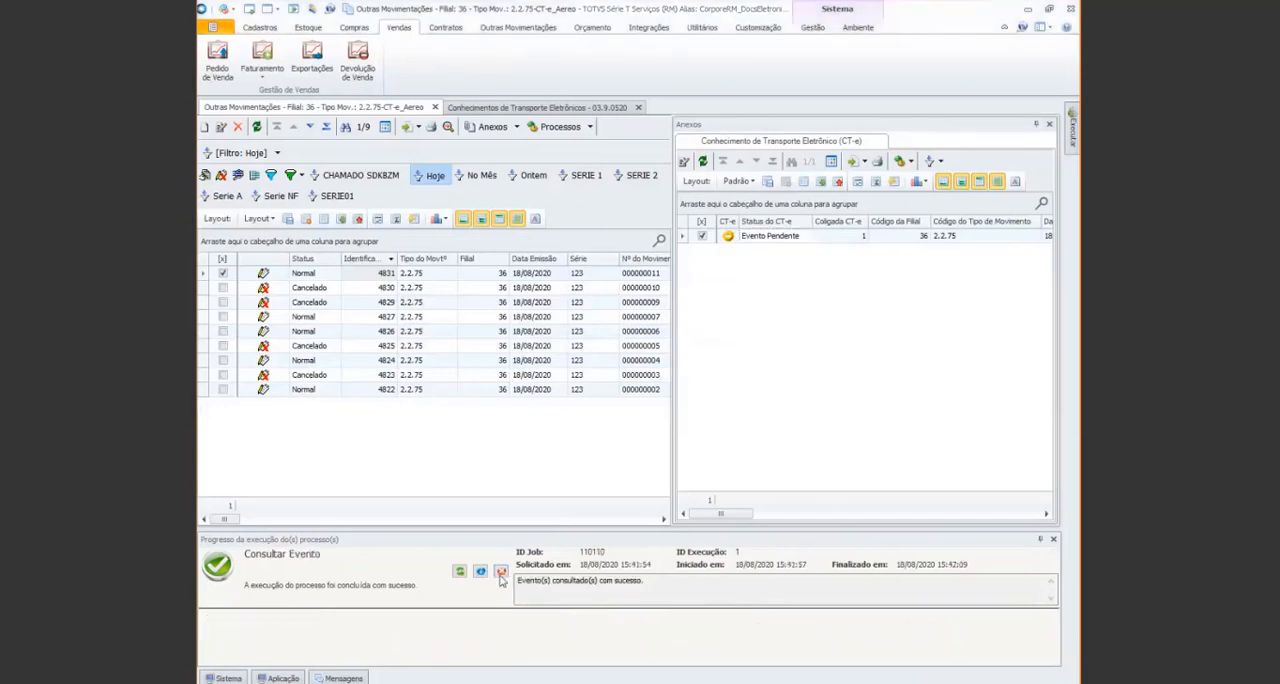
{"action": "left_click", "coordinate": [501, 571]}
{"action": "left_click", "coordinate": [702, 162]}
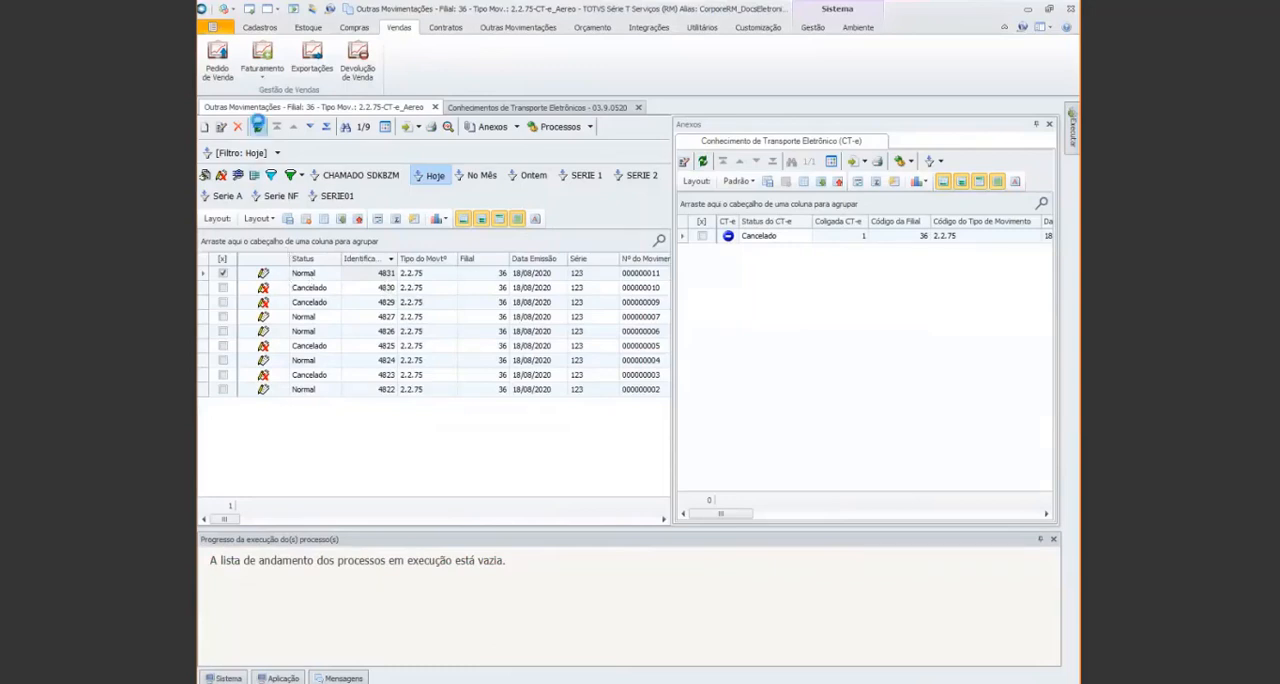
{"action": "left_click", "coordinate": [257, 126]}
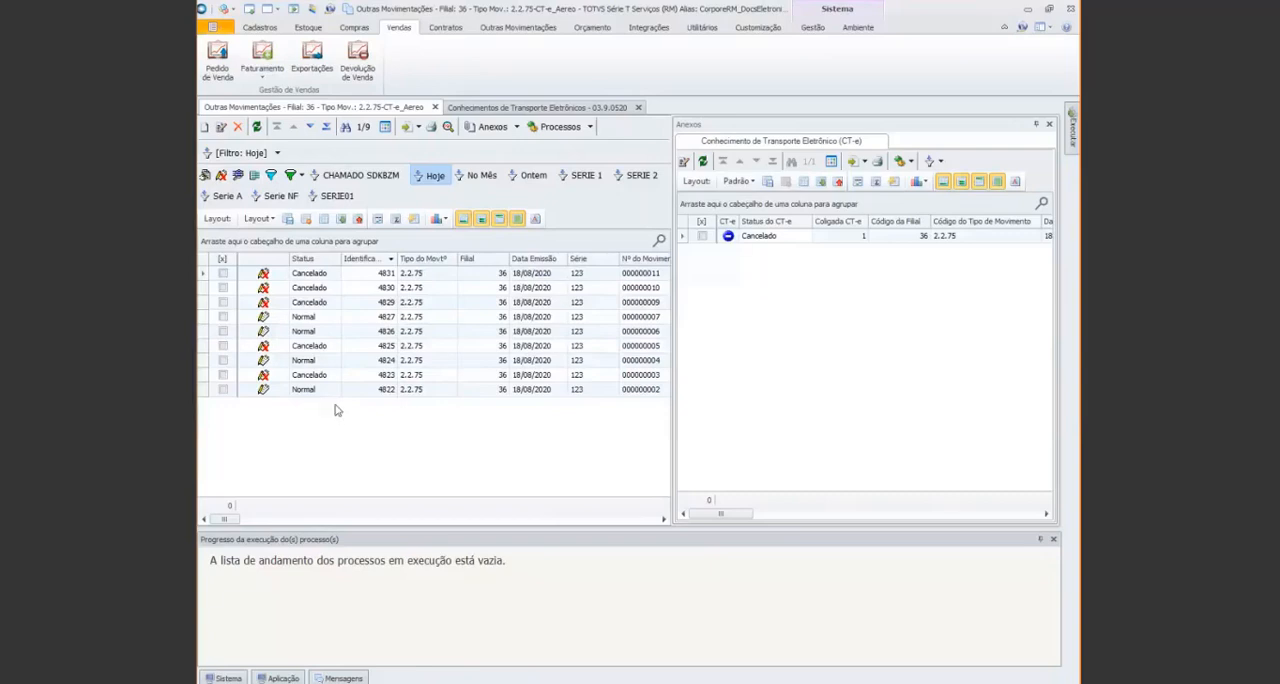
Select movement 4822 in the movement list to work with its authorized CT-e
{"action": "left_click", "coordinate": [300, 392]}
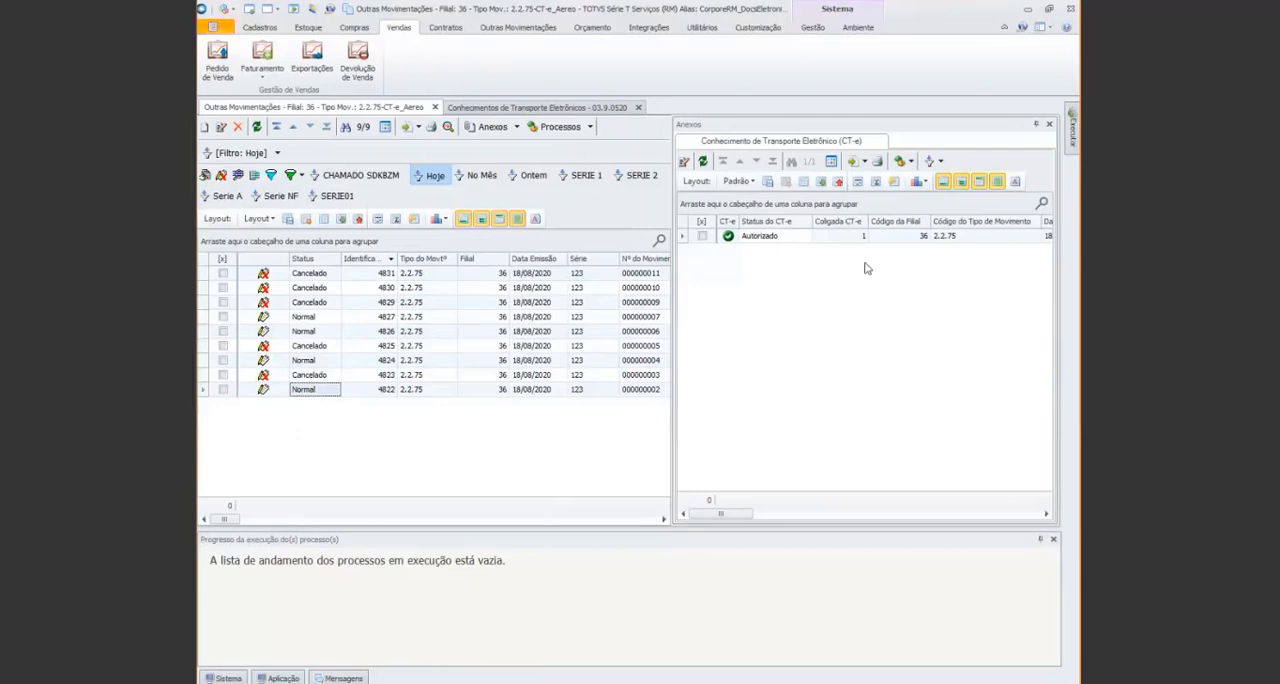
{"action": "left_click", "coordinate": [911, 163]}
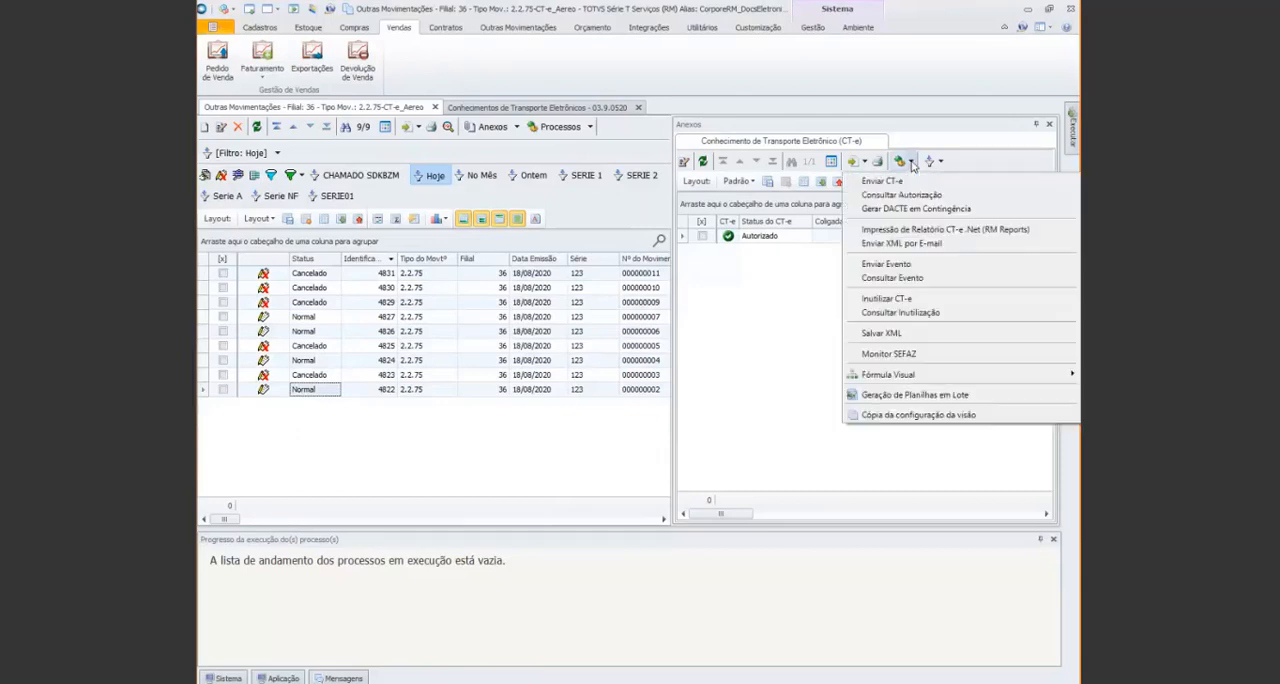
{"action": "left_click", "coordinate": [912, 265]}
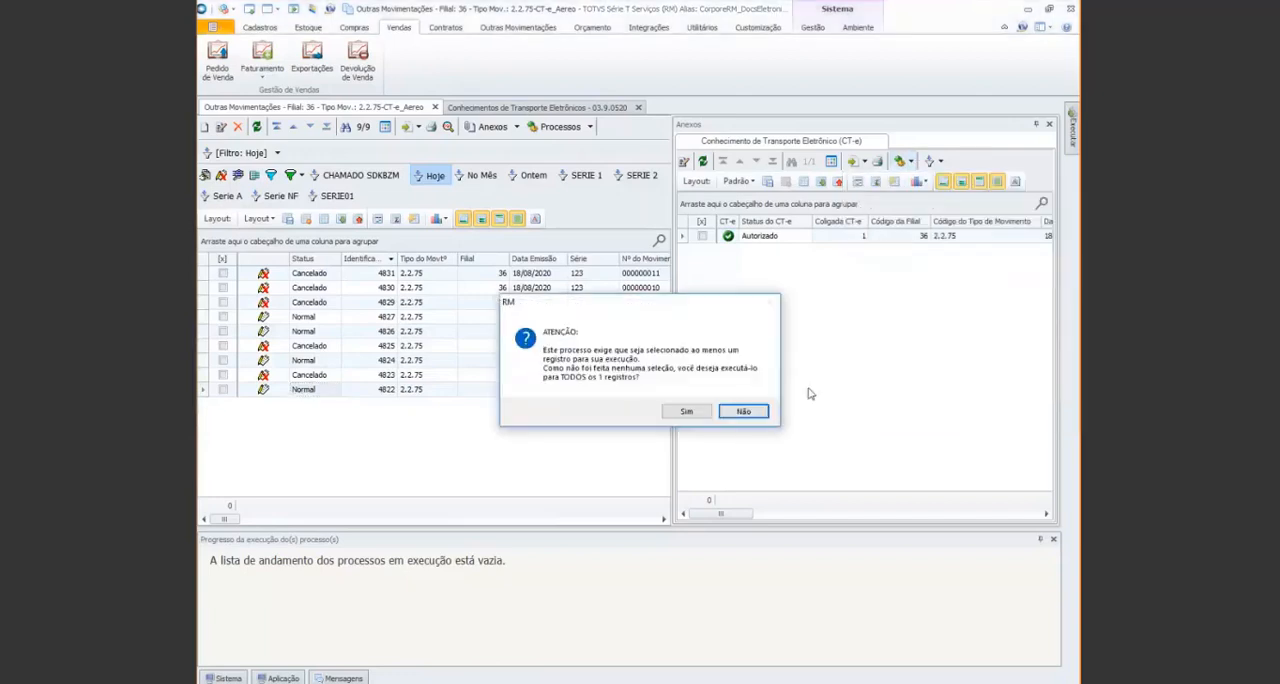
{"action": "left_click", "coordinate": [752, 417]}
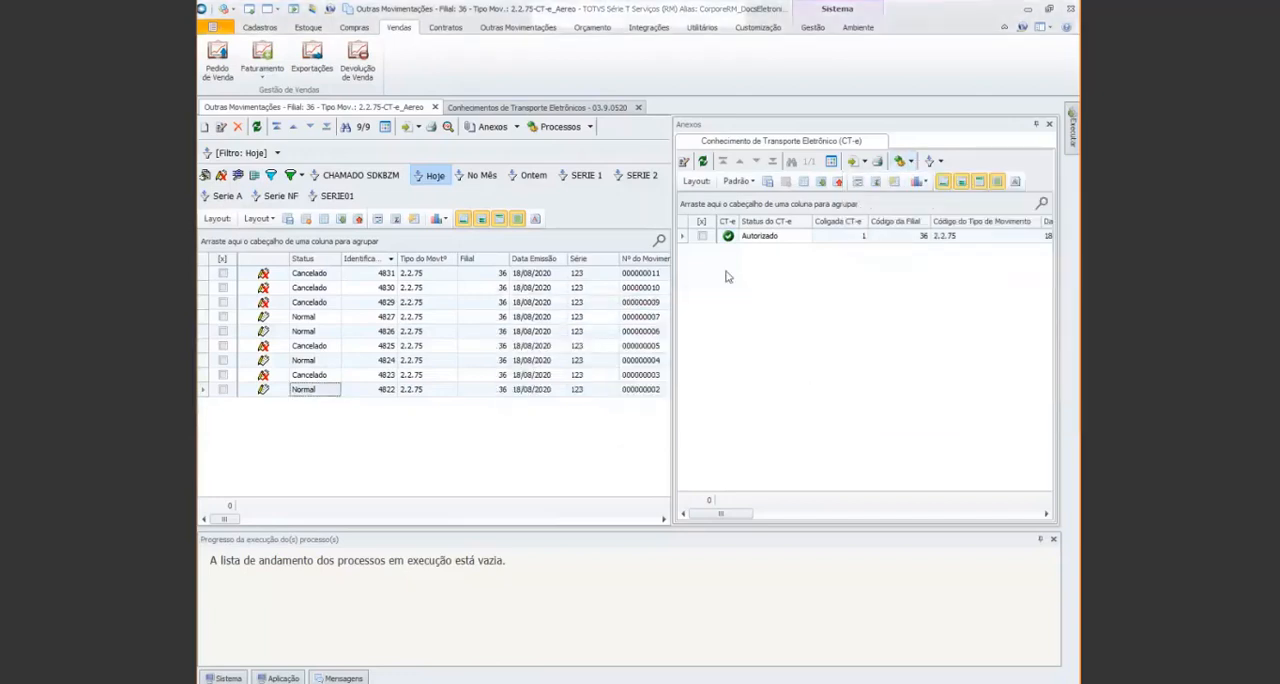
Mark the authorized CT-e of movement 4822 and begin an Enviar Evento process of type Carta de Correção
{"action": "left_click", "coordinate": [702, 236]}
{"action": "left_click", "coordinate": [911, 162]}
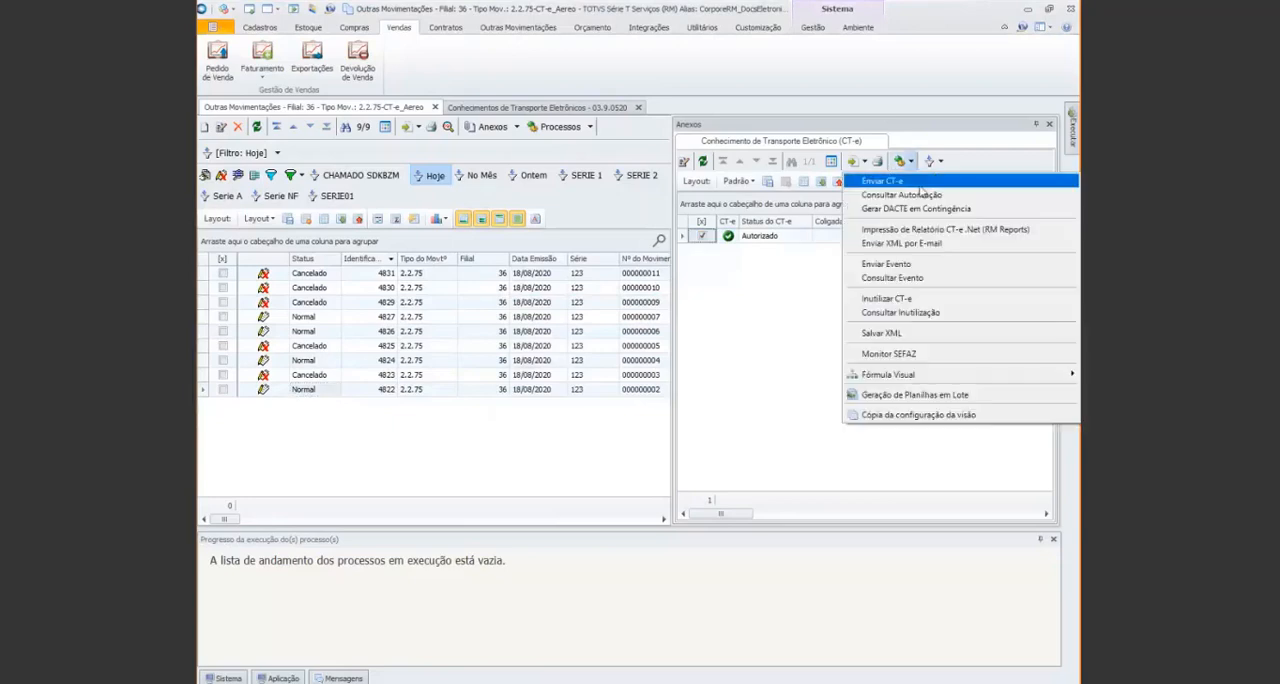
{"action": "left_click", "coordinate": [926, 266]}
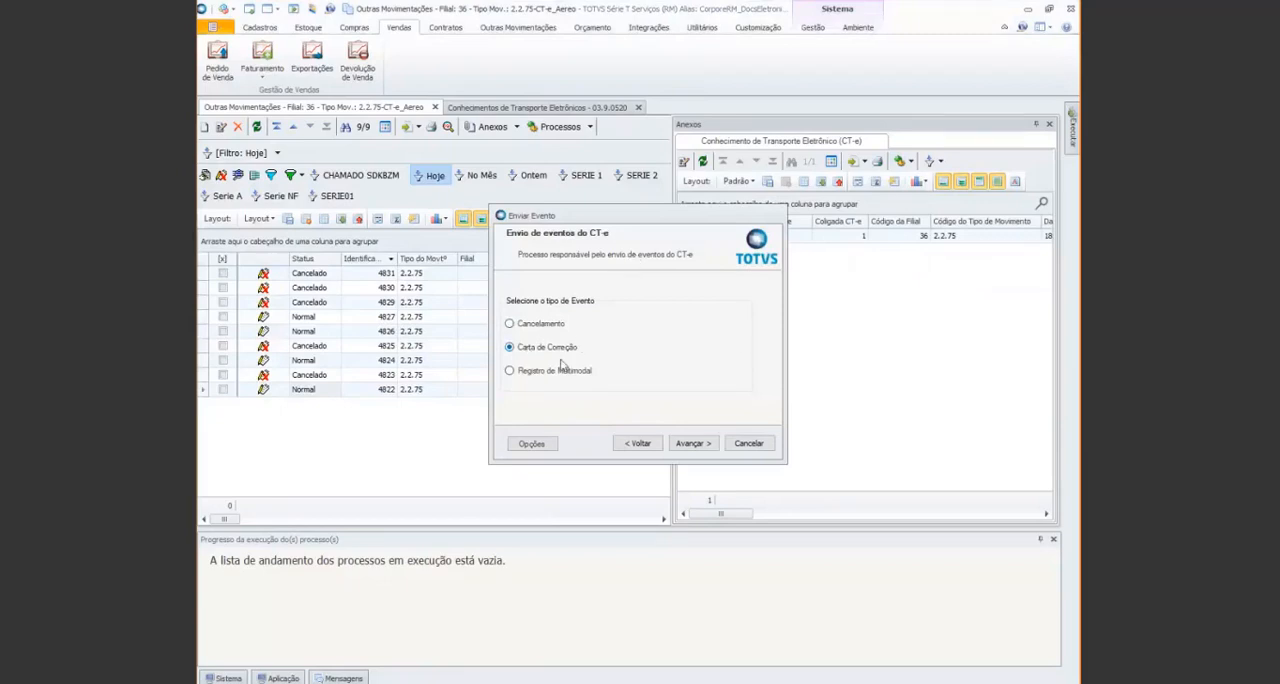
{"action": "left_click", "coordinate": [688, 443]}
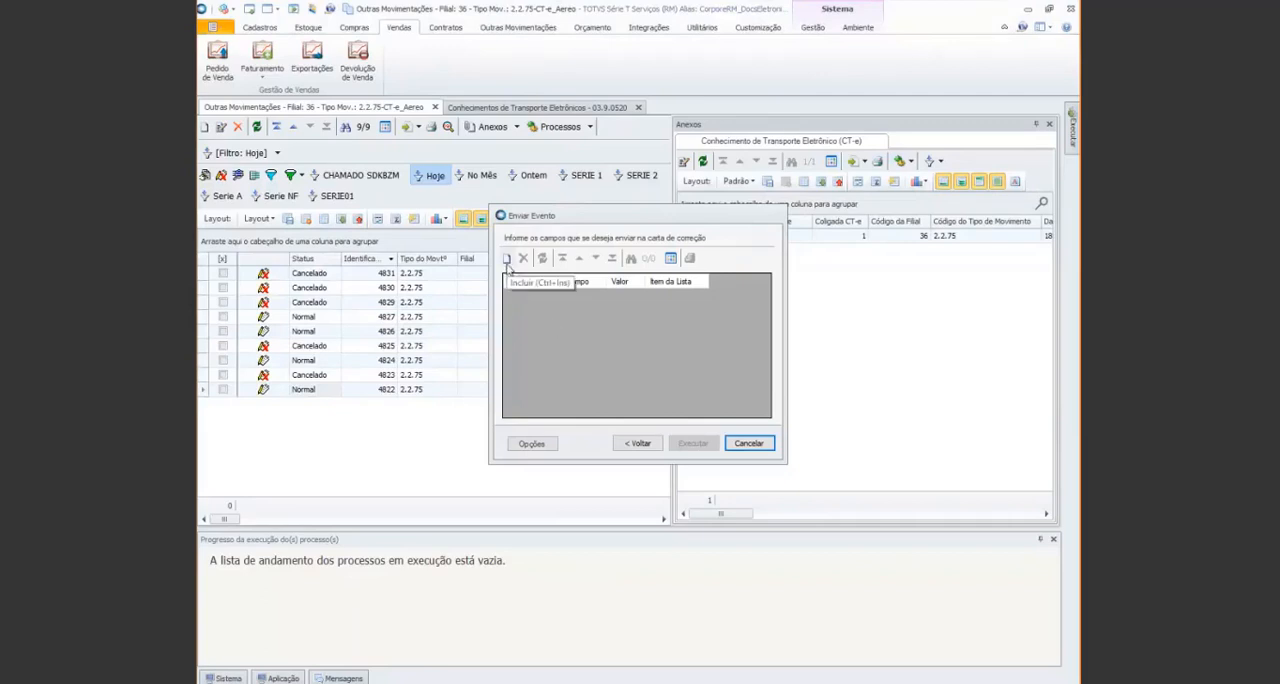
Add a correction for Logradouro do Remetente in the Endereço do Remetente group with the new street name, checking the XML CT-e before confirming
{"action": "left_click", "coordinate": [507, 260]}
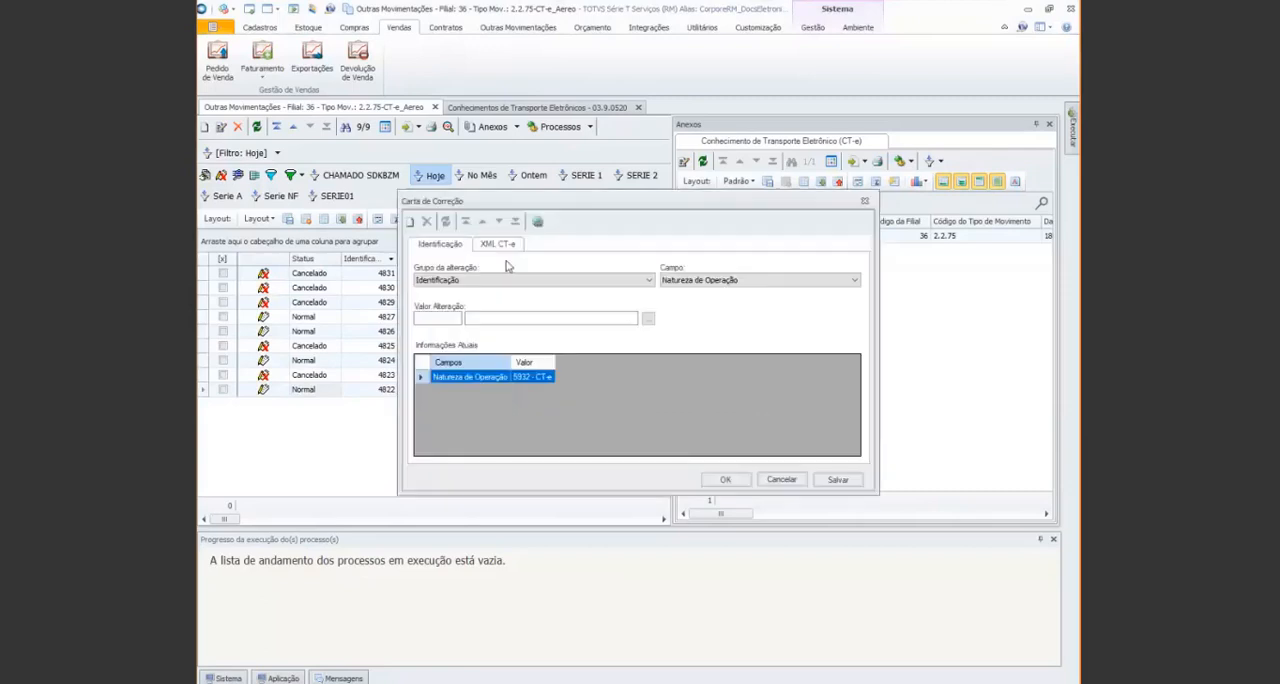
{"action": "left_click", "coordinate": [545, 282]}
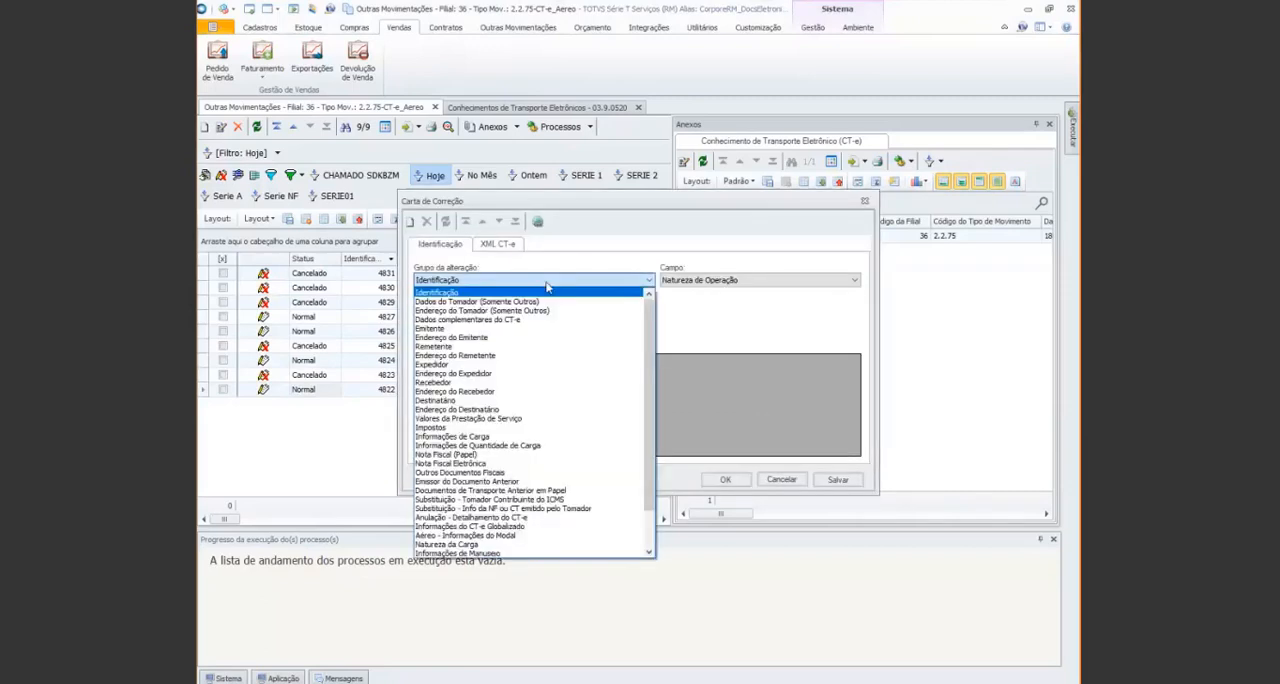
{"action": "left_click", "coordinate": [572, 356]}
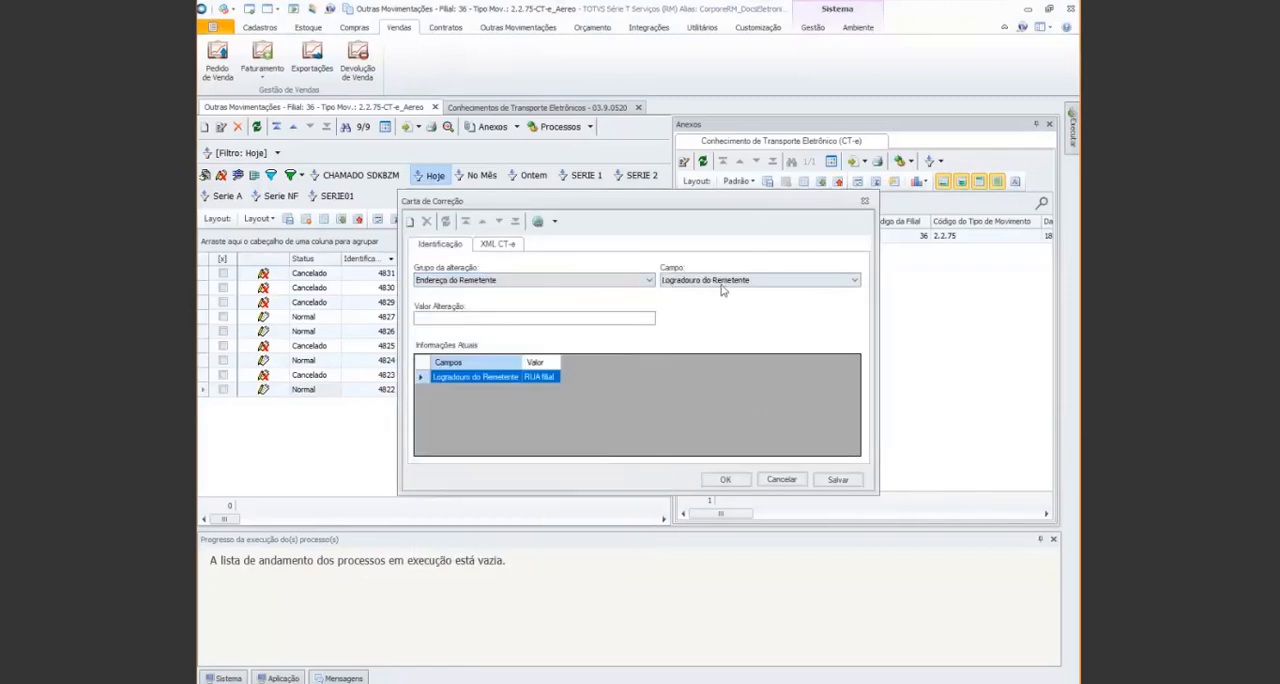
{"action": "left_click", "coordinate": [518, 318]}
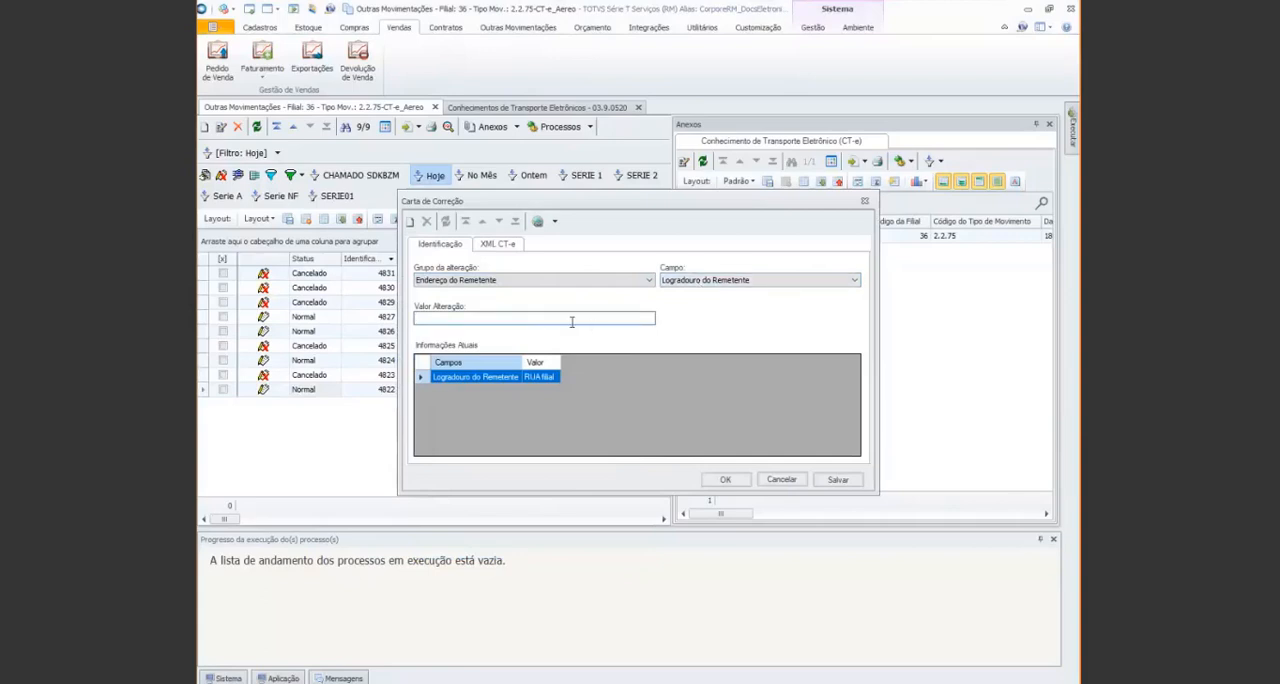
{"action": "type", "text": "Ave"}
{"action": "type", "text": "nin"}
{"action": "type", "text": "a Afonso Pena"}
{"action": "left_click", "coordinate": [510, 245]}
{"action": "scroll", "coordinate": [572, 350], "scroll_direction": "down", "scroll_amount": 5}
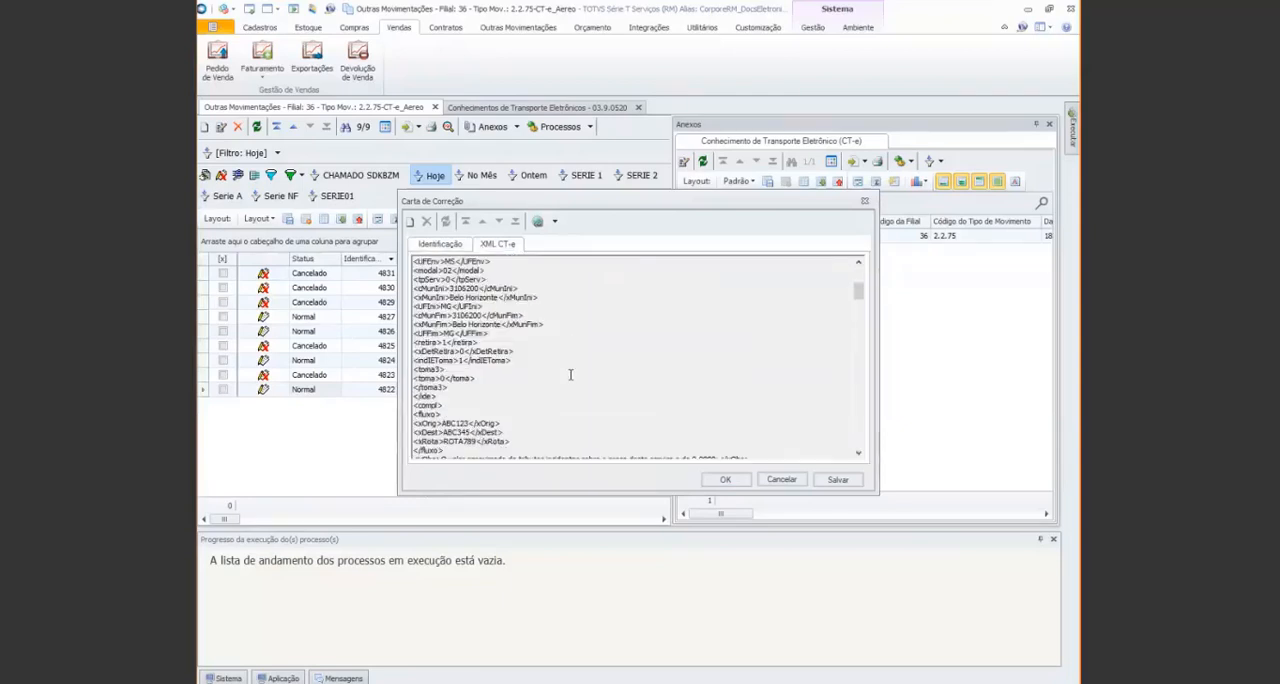
{"action": "scroll", "coordinate": [570, 375], "scroll_direction": "down", "scroll_amount": 5}
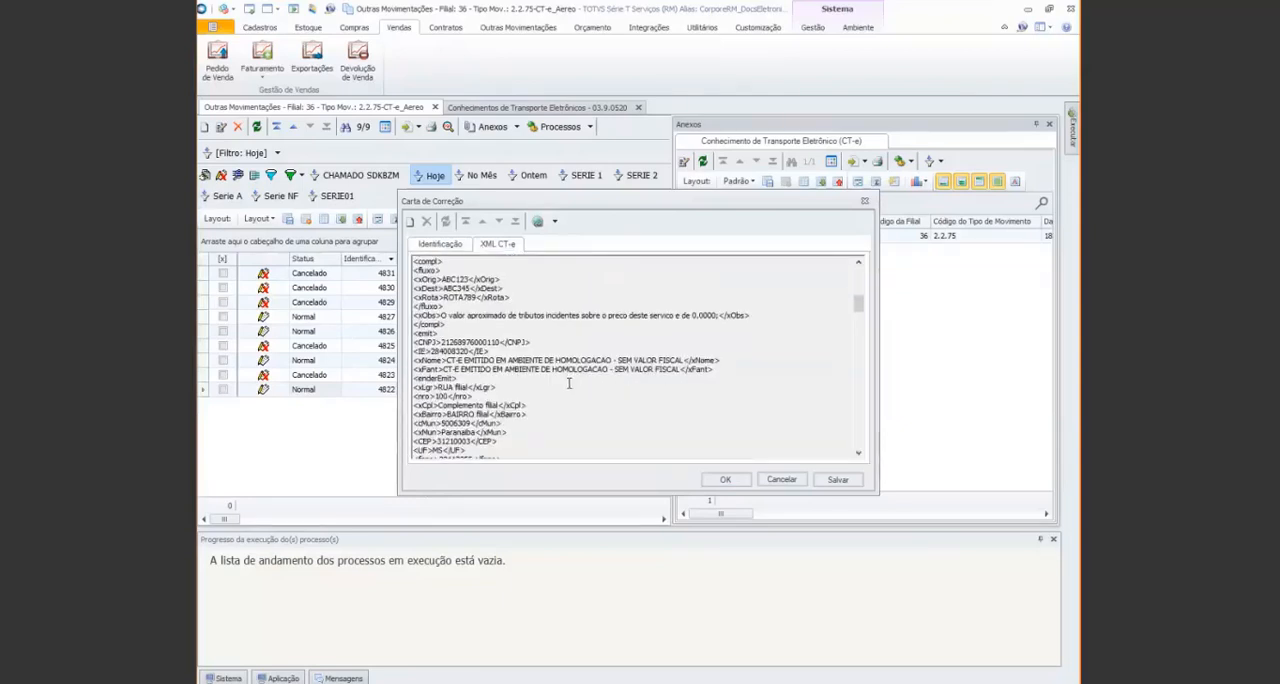
{"action": "scroll", "coordinate": [568, 381], "scroll_direction": "up", "scroll_amount": 1}
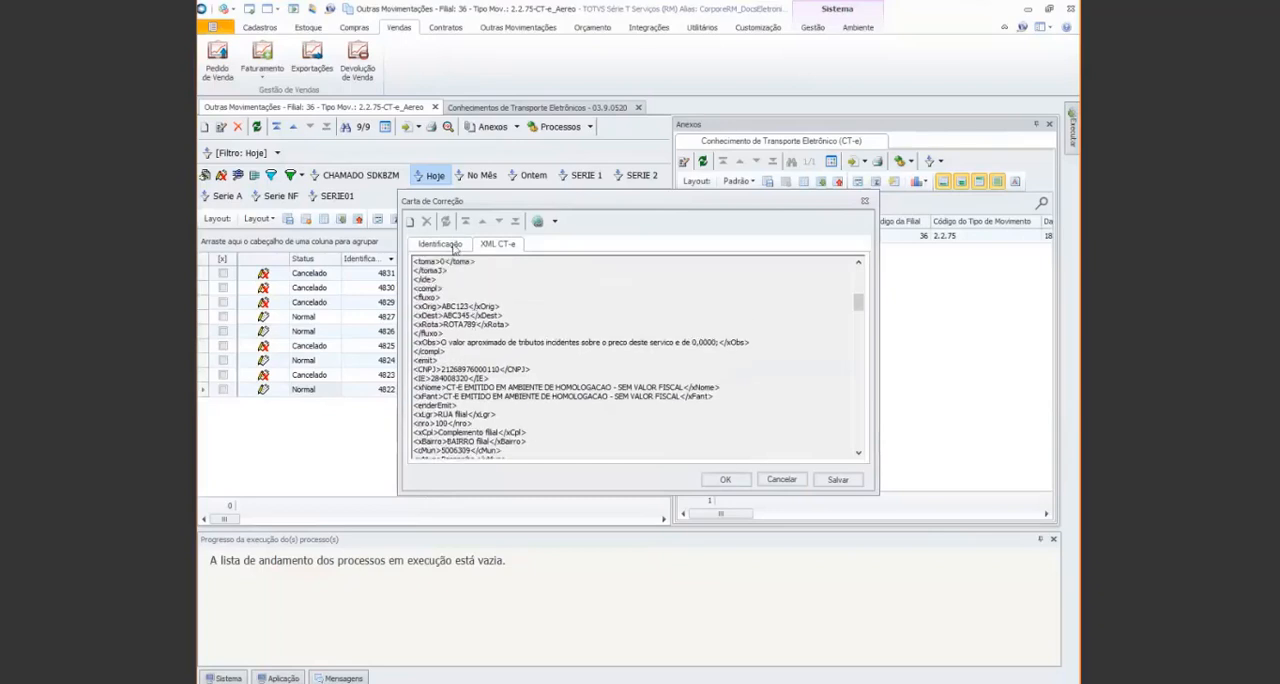
{"action": "left_click", "coordinate": [454, 247]}
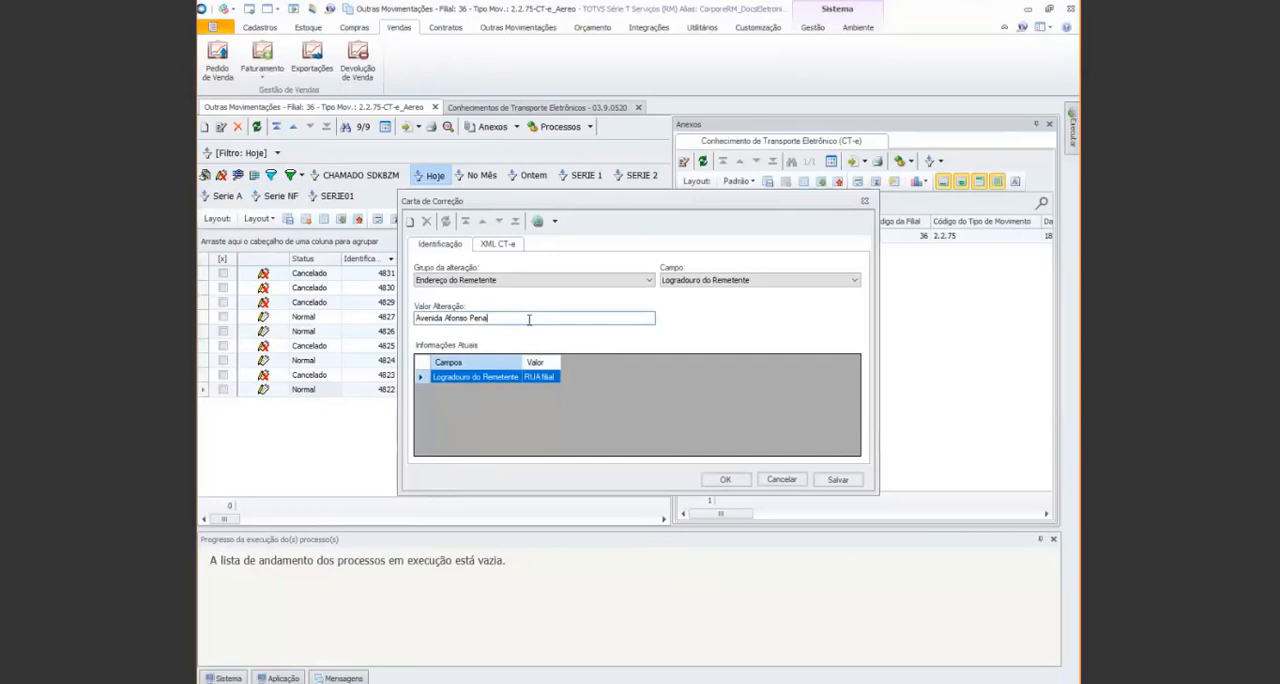
{"action": "left_click", "coordinate": [725, 479]}
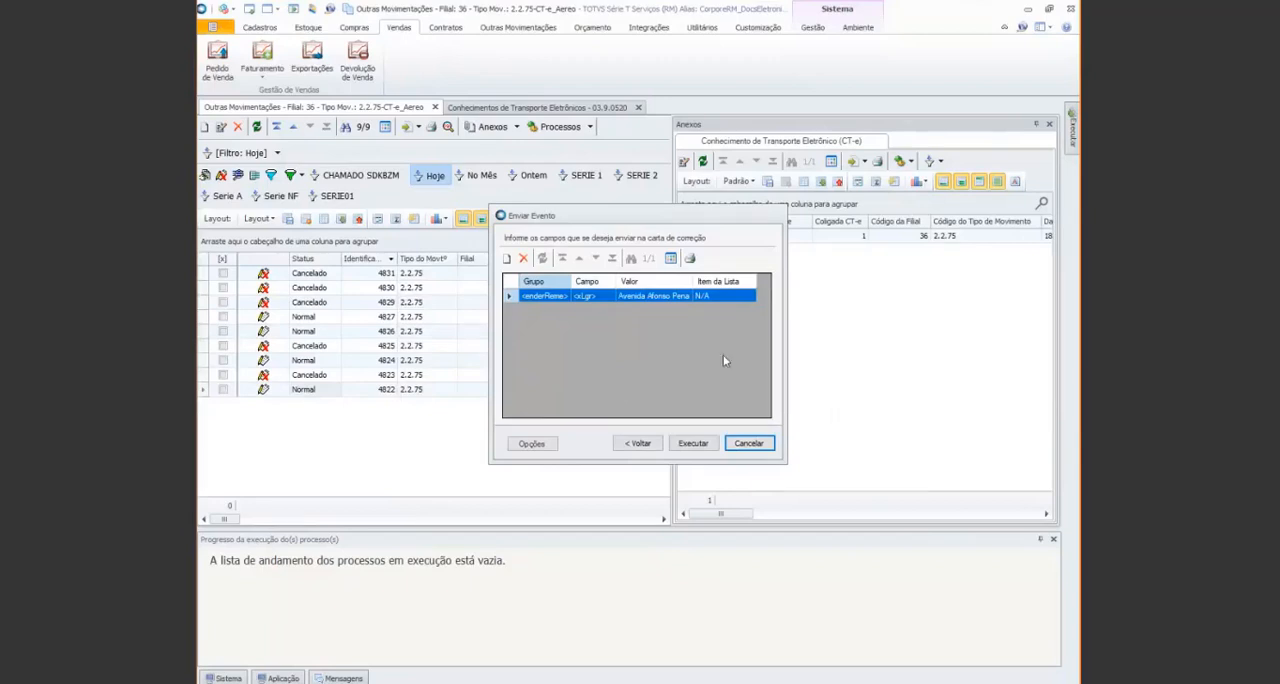
Execute the Carta de Correção event and close the process window
{"action": "left_click", "coordinate": [697, 443]}
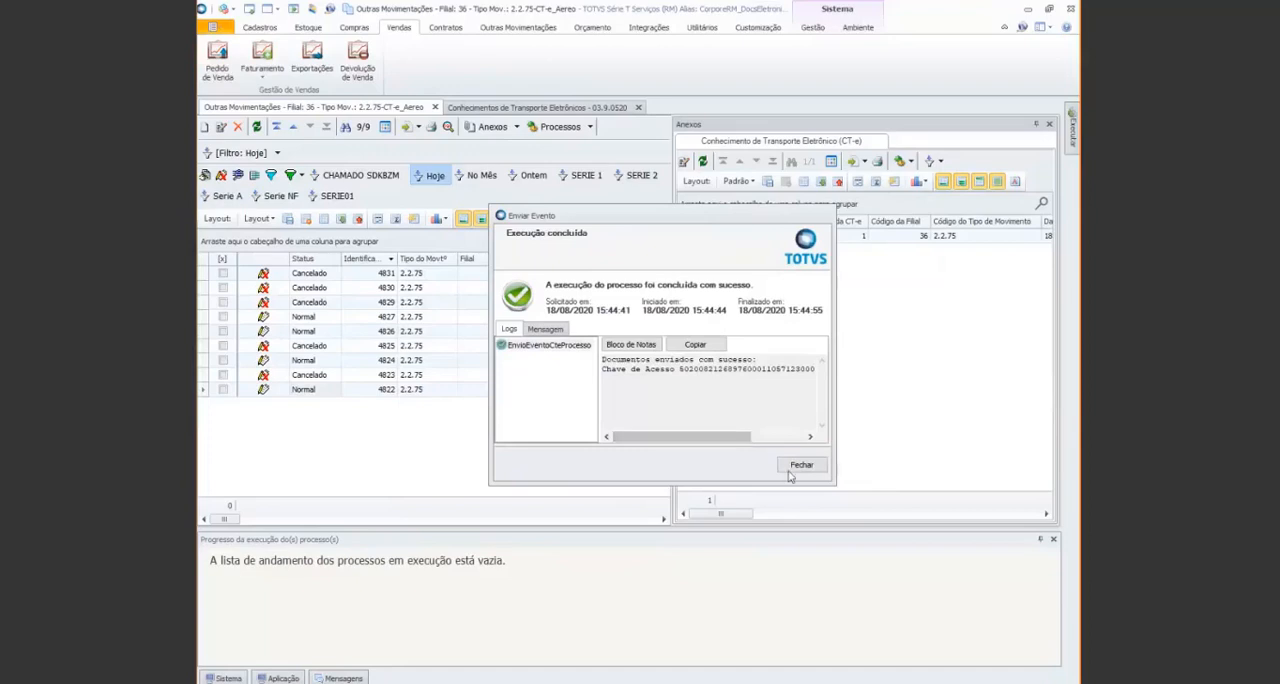
{"action": "left_click_drag", "start_coordinate": [710, 438], "coordinate": [730, 450]}
{"action": "left_click", "coordinate": [801, 464]}
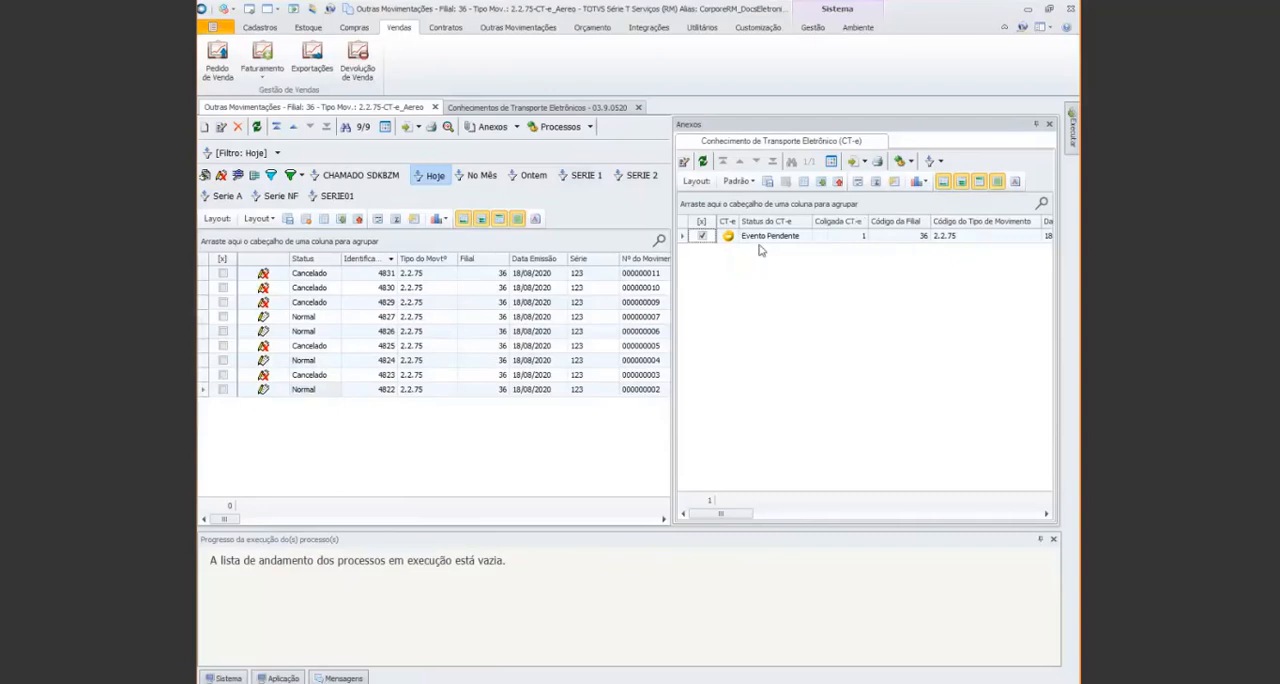
Run Consultar Evento on movement 4822's CT-e with the pending correction event, and refresh the CT-e attachment list
{"action": "left_click", "coordinate": [911, 162]}
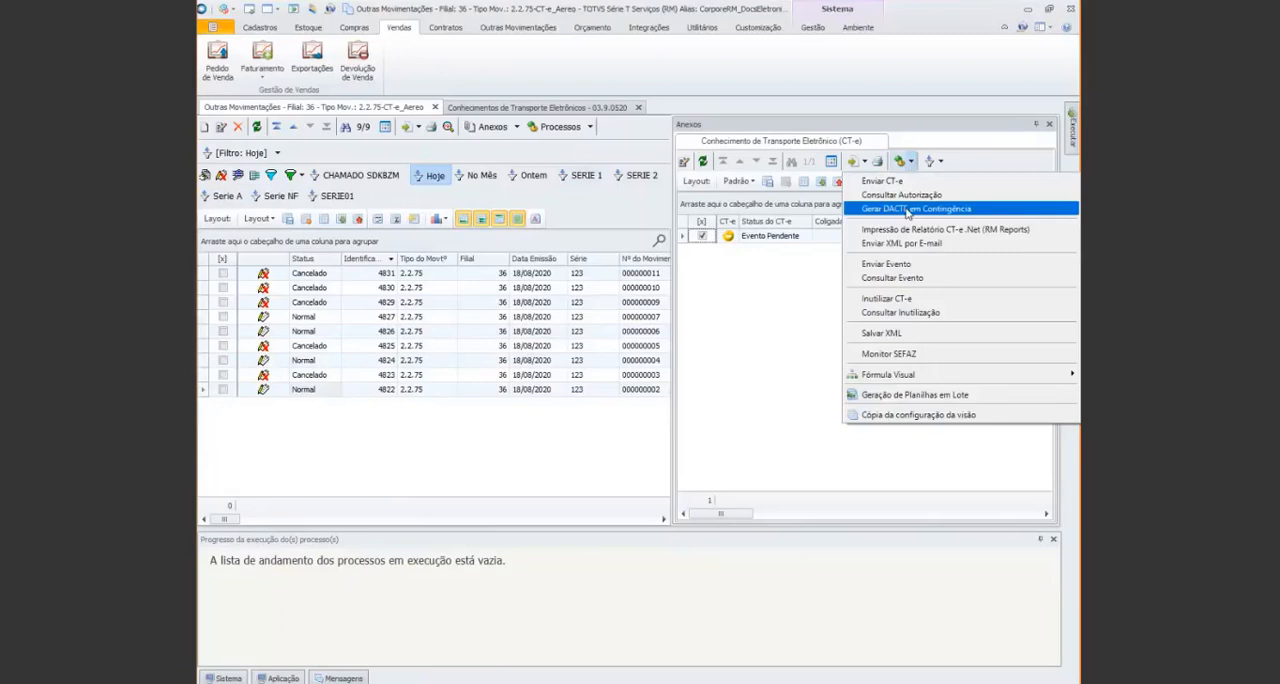
{"action": "left_click", "coordinate": [911, 280]}
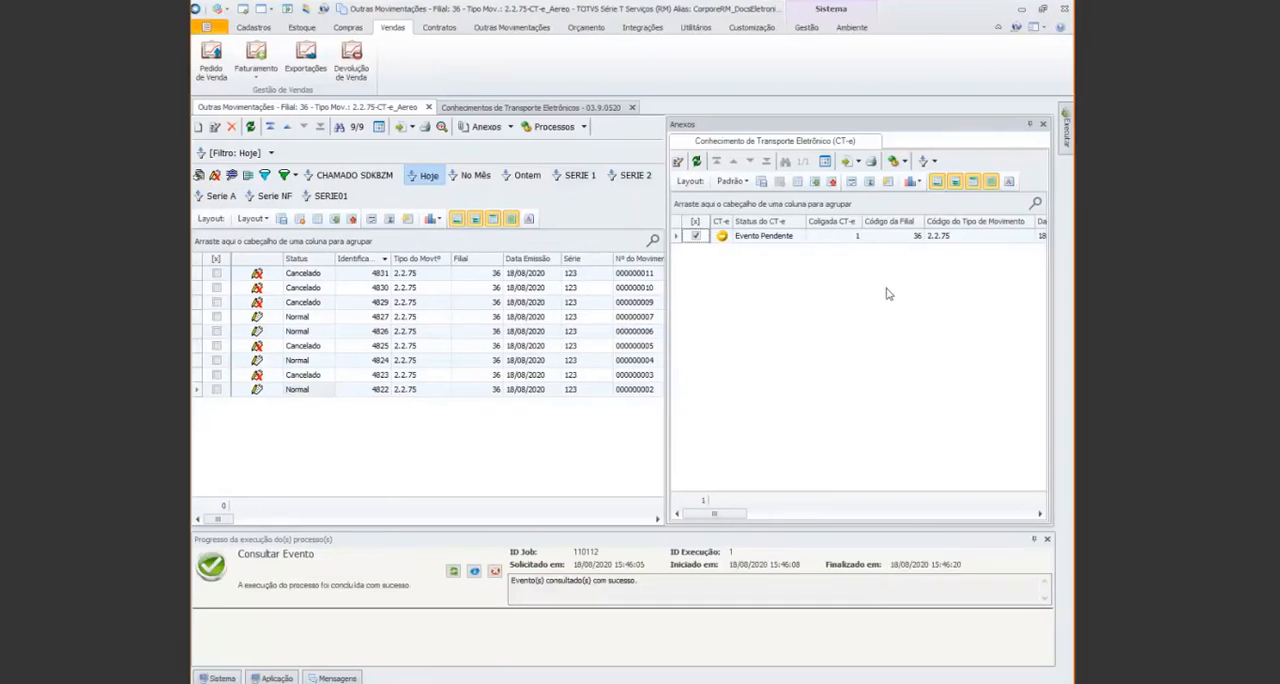
{"action": "left_click", "coordinate": [696, 162]}
Create a new 2.2.75 movement by copying movement 4824 with Cópia de Movimento a Partir de Outro Movimento
{"action": "left_click", "coordinate": [329, 364]}
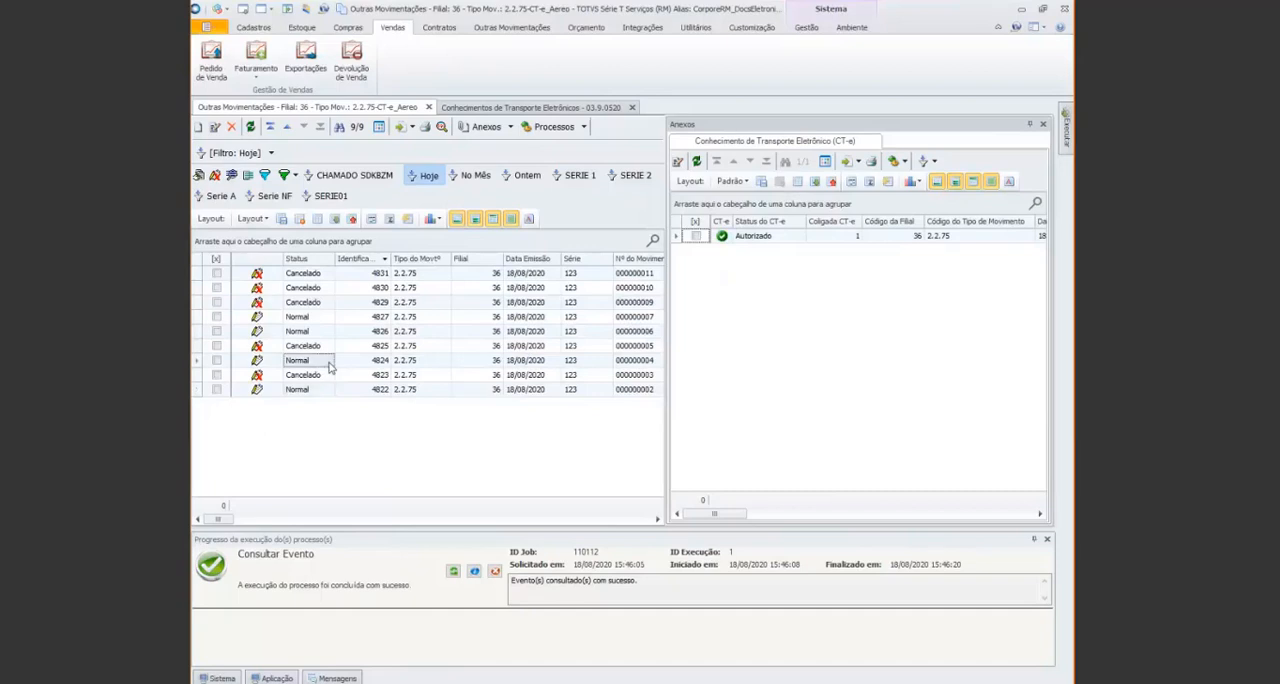
{"action": "left_click", "coordinate": [215, 363]}
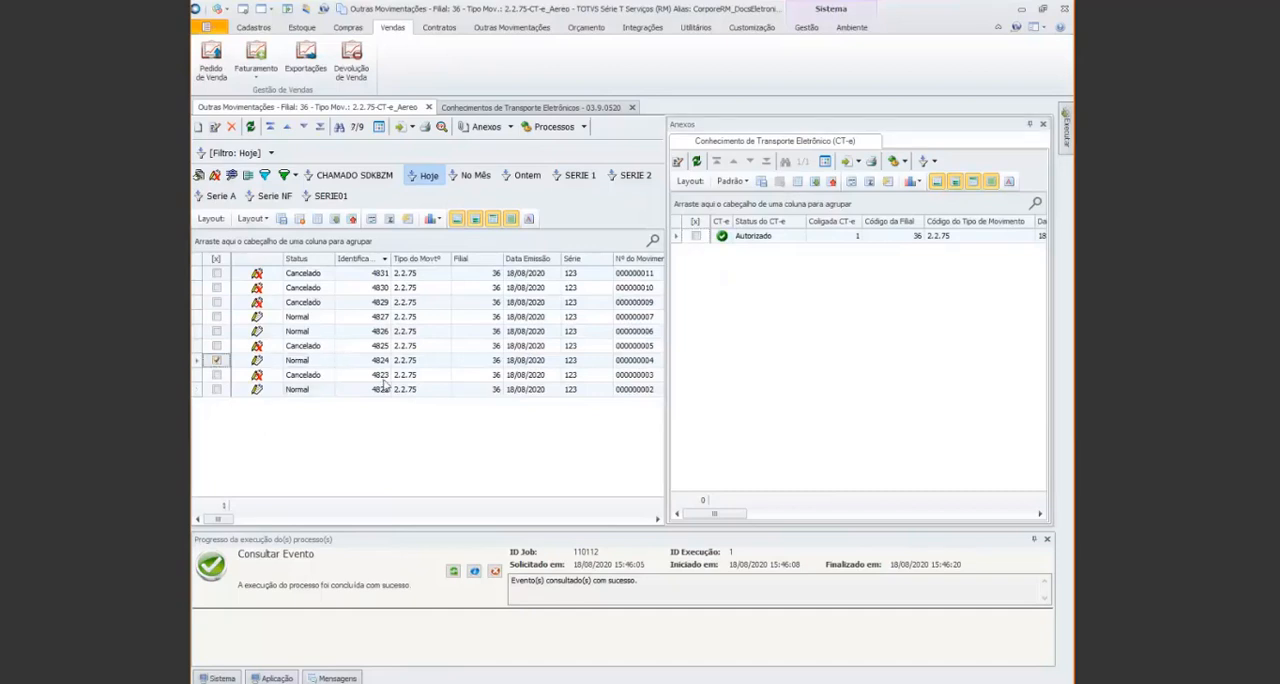
{"action": "left_click", "coordinate": [586, 127]}
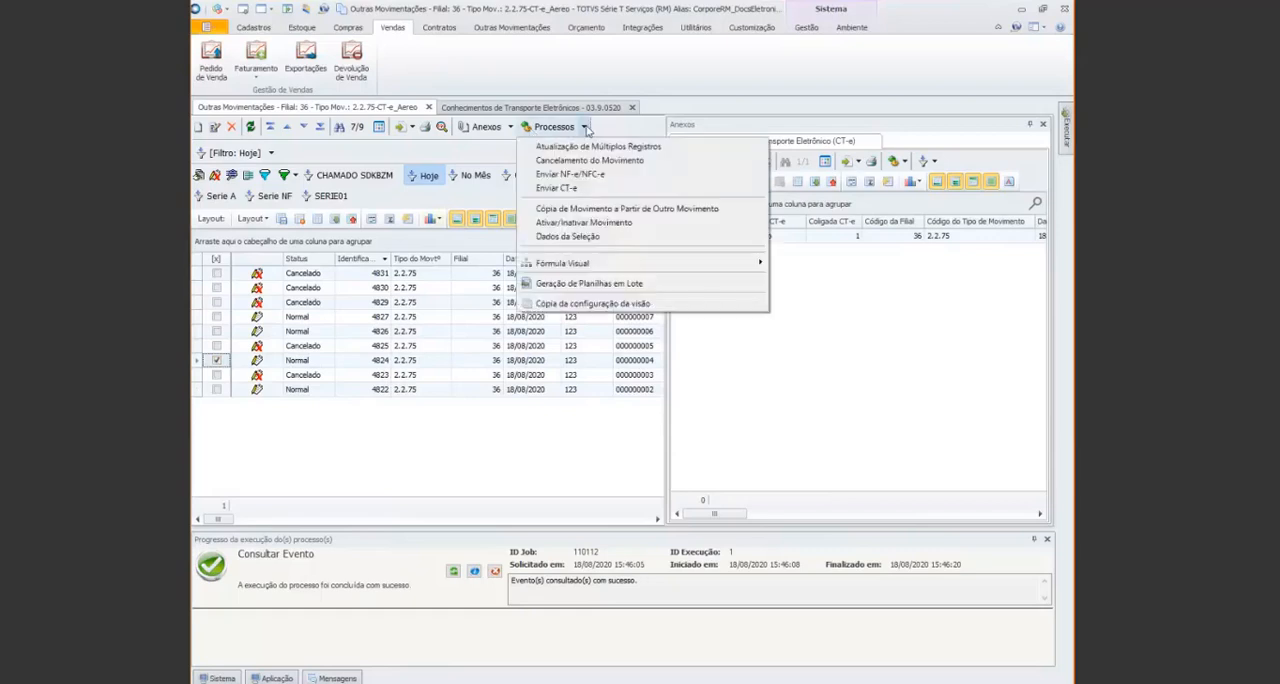
{"action": "left_click", "coordinate": [607, 210]}
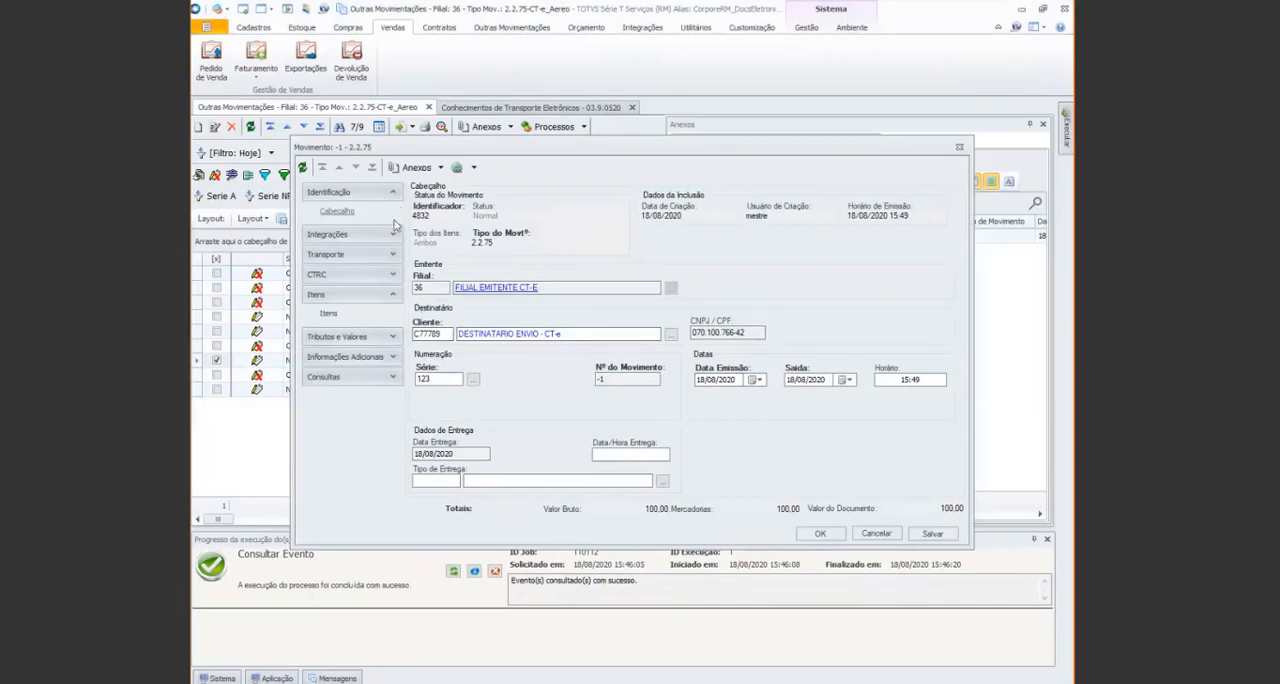
Set Tipo do Serviço CT-e to Subcontratação in the copied movement's transport identification
{"action": "left_click", "coordinate": [394, 256]}
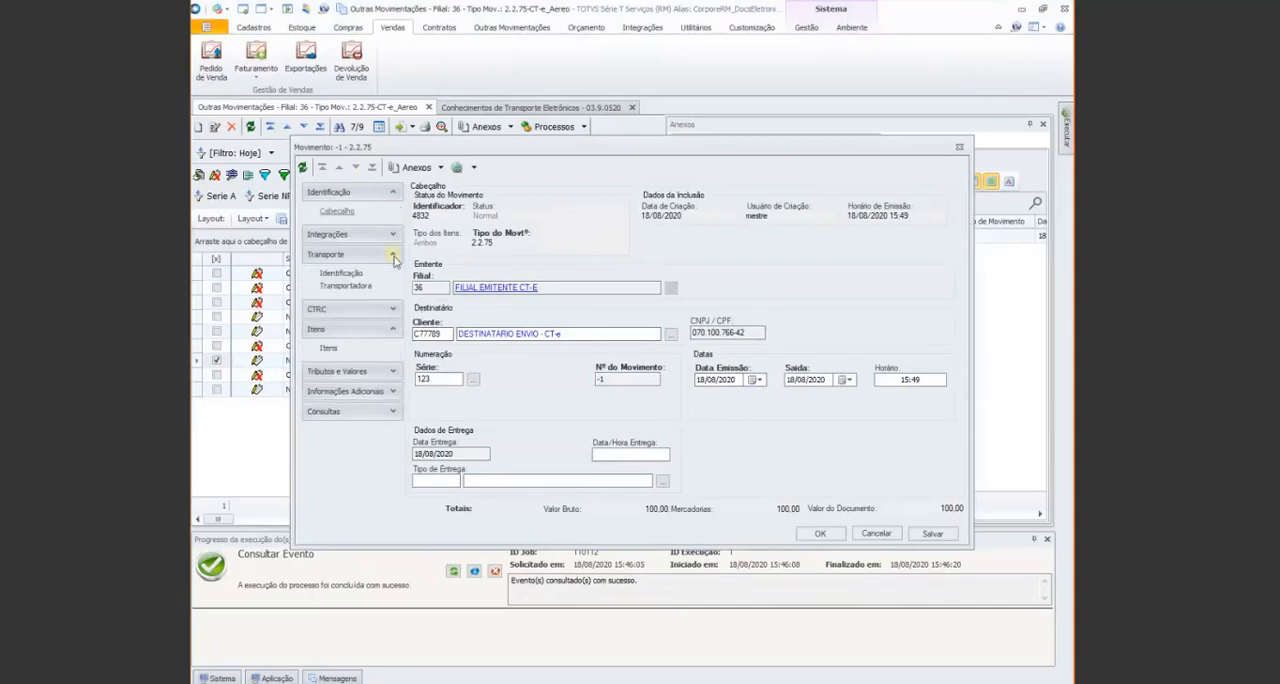
{"action": "left_click", "coordinate": [343, 275]}
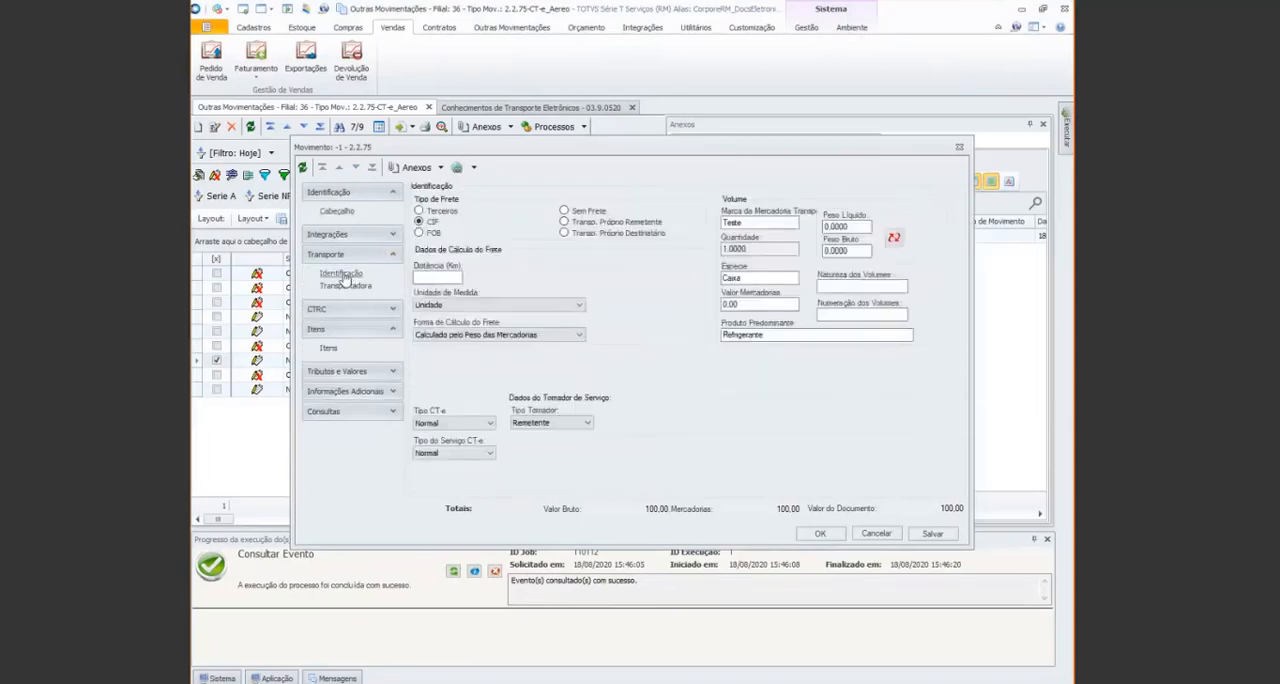
{"action": "left_click", "coordinate": [489, 453]}
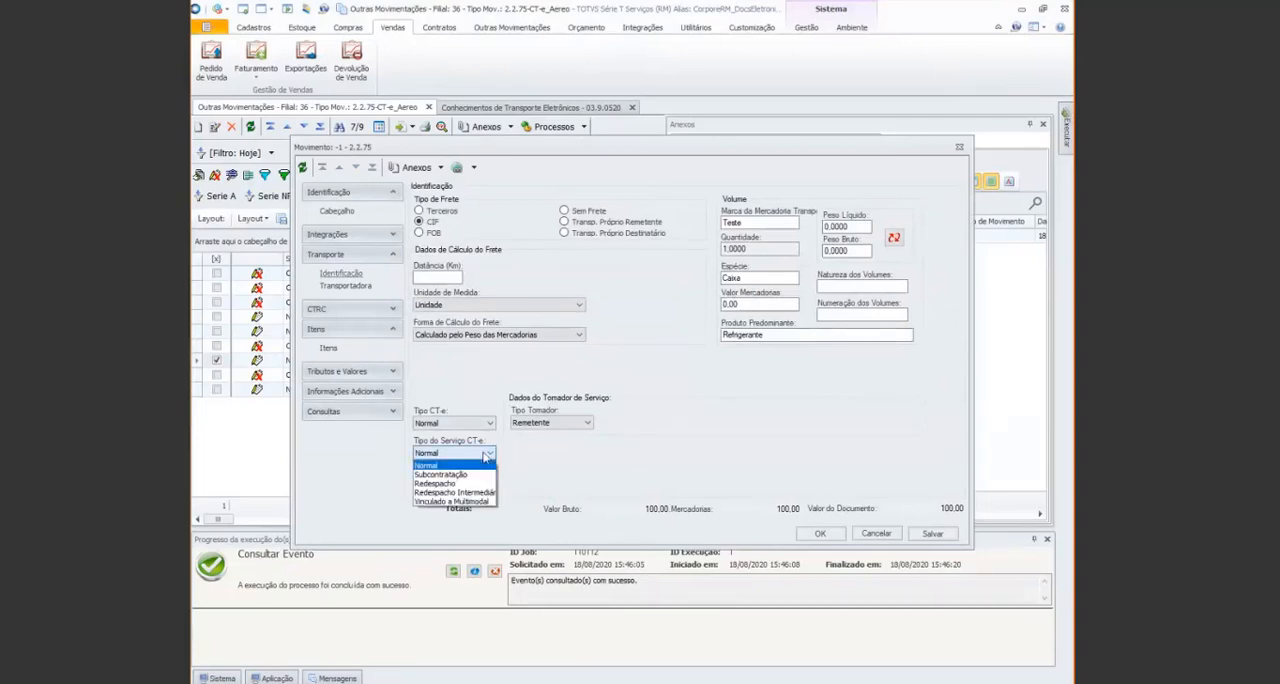
{"action": "left_click", "coordinate": [477, 476]}
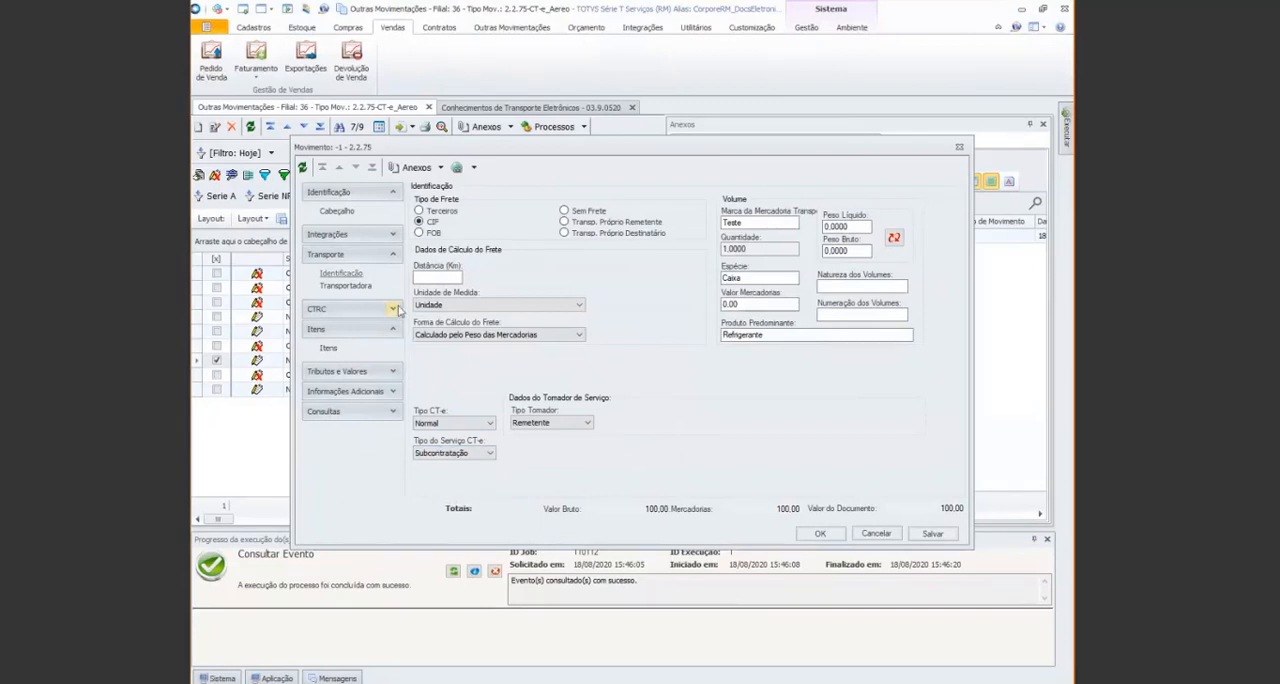
Fill in the Chave de Acesso of the type 98 Nota Fiscal record in CTRC Saída with the copied access key
{"action": "left_click", "coordinate": [397, 311]}
{"action": "left_click", "coordinate": [350, 391]}
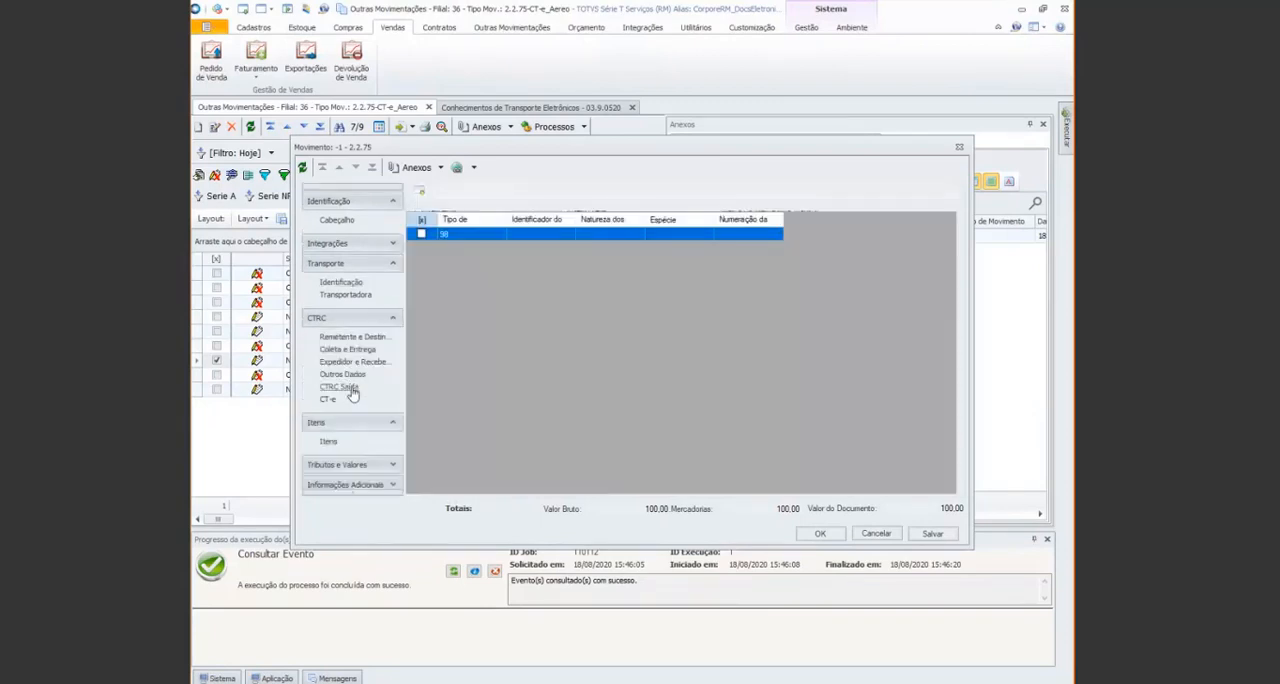
{"action": "double_click", "coordinate": [428, 233]}
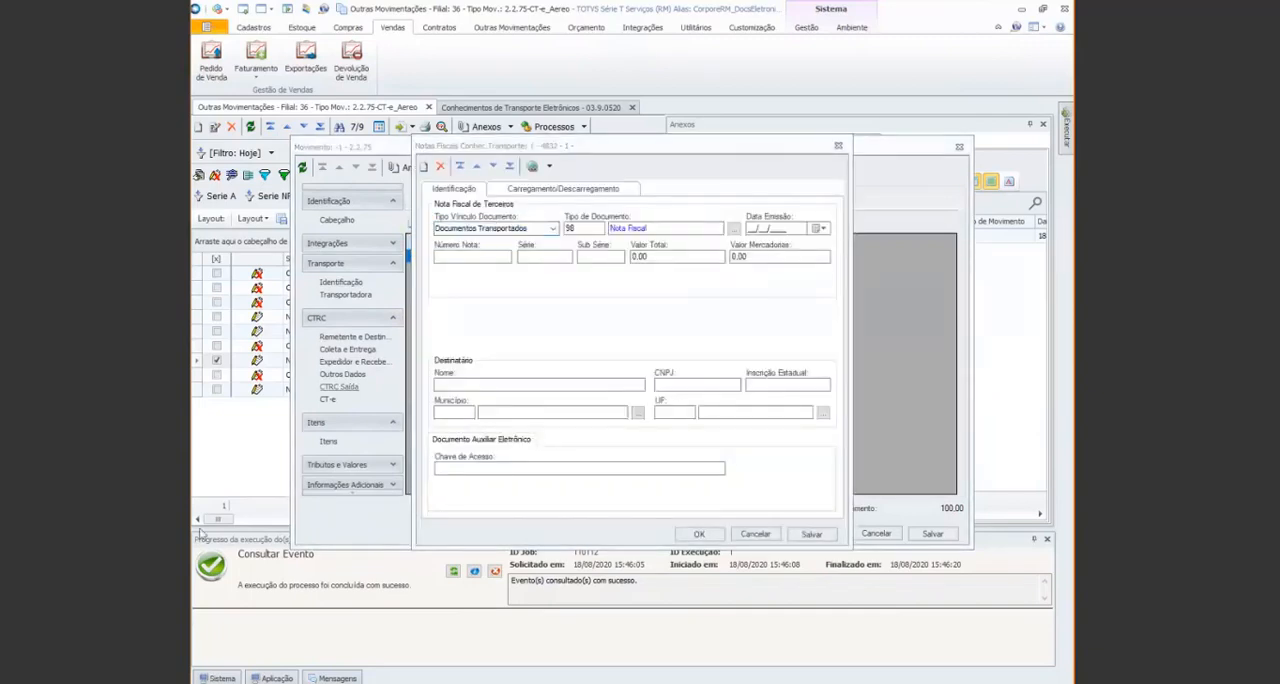
{"action": "left_click", "coordinate": [514, 469]}
{"action": "key", "text": "ctrl+v"}
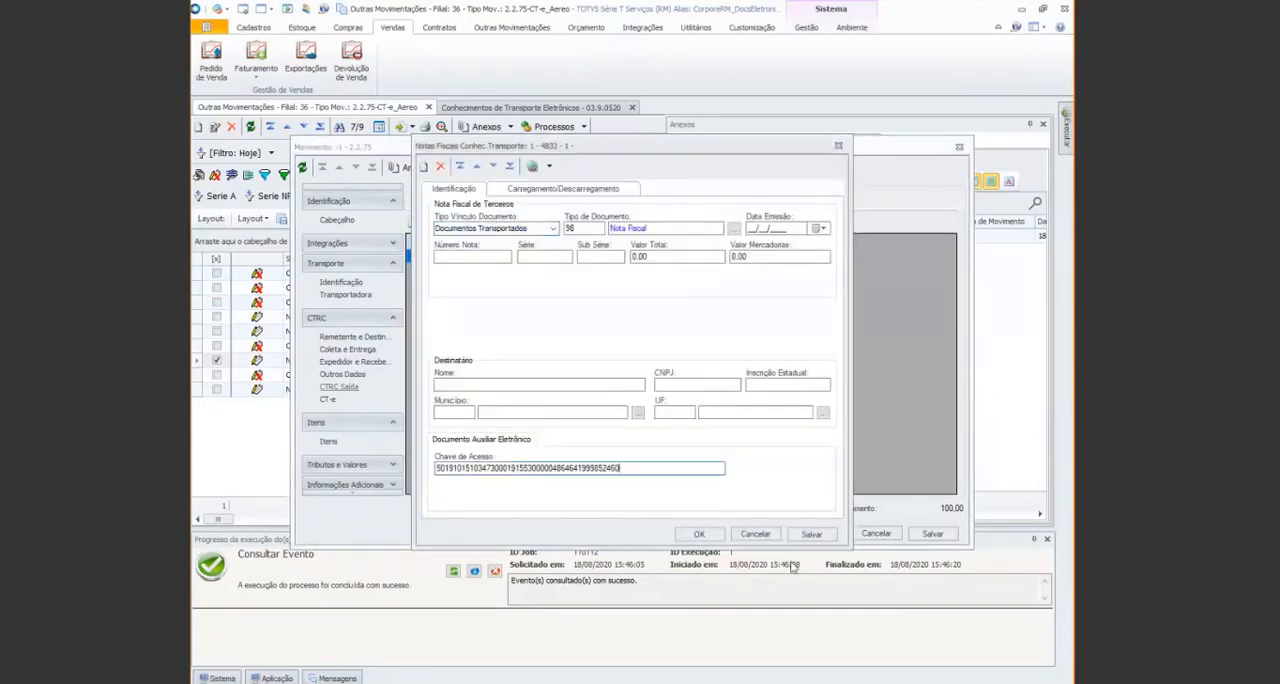
{"action": "left_click", "coordinate": [701, 534]}
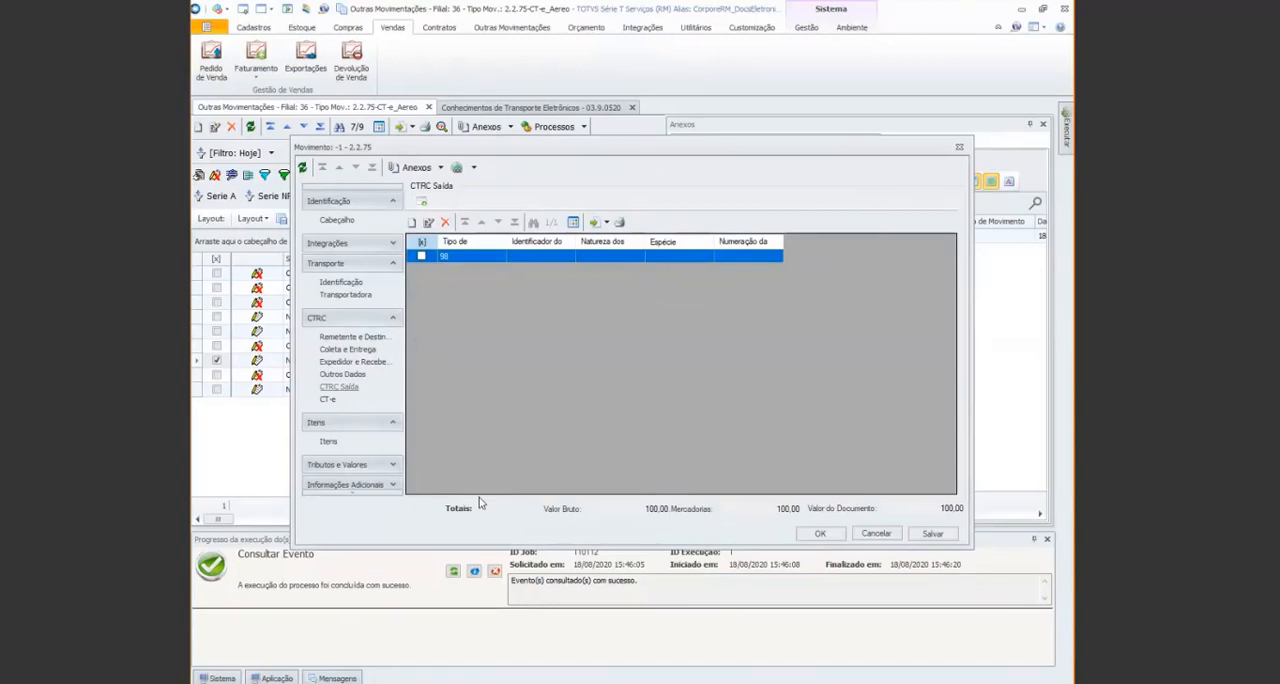
Add a previous transport document issuer under the CT-e's Documentos Anteriores, filling in its CNPJ / CPF and Inscrição Estadual
{"action": "left_click", "coordinate": [328, 401]}
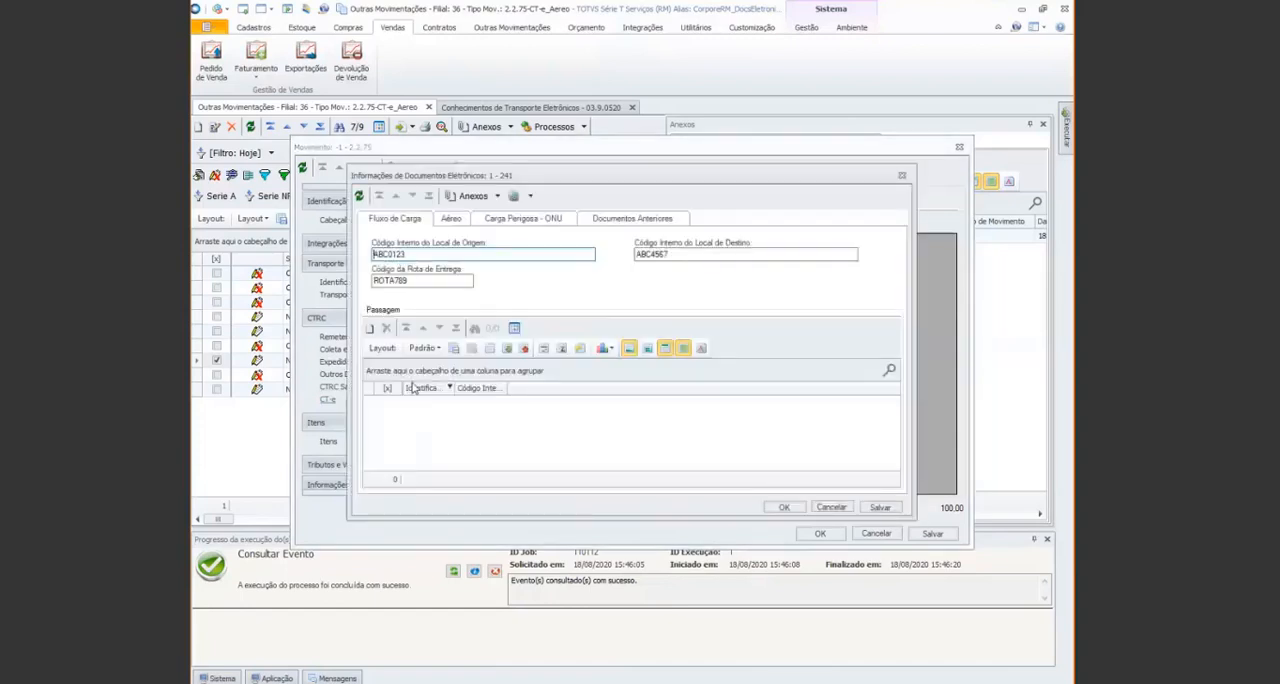
{"action": "left_click", "coordinate": [637, 219]}
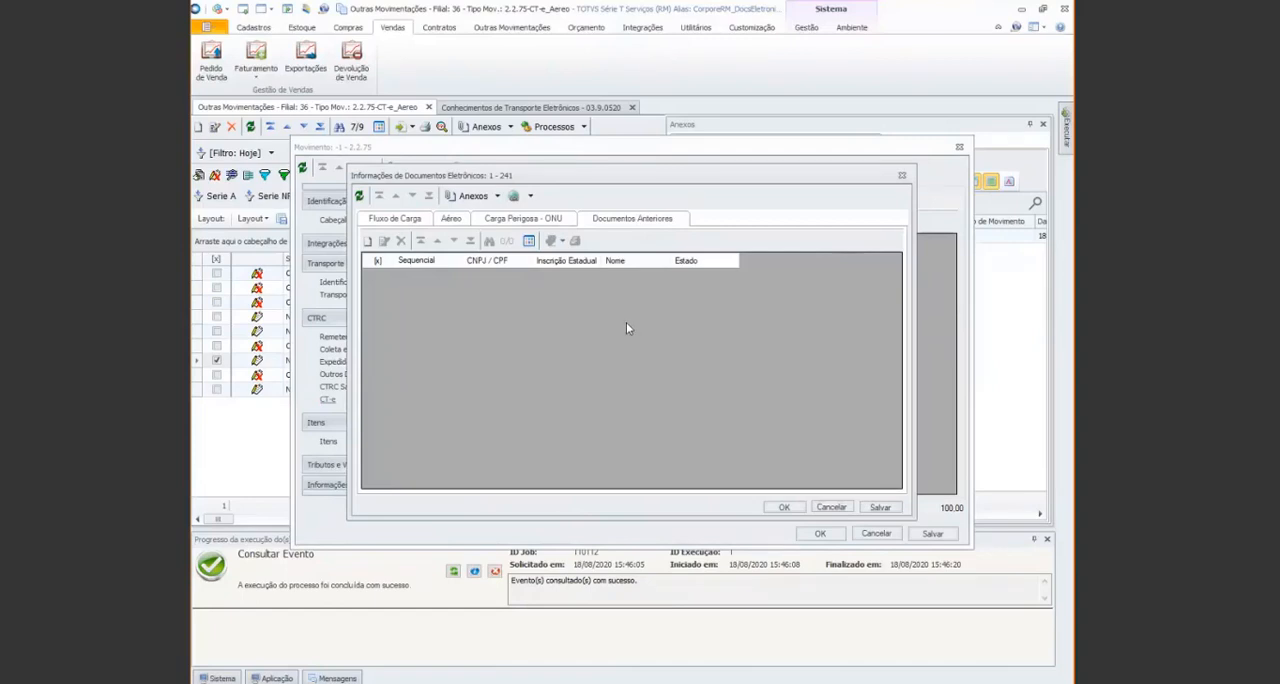
{"action": "left_click", "coordinate": [367, 243]}
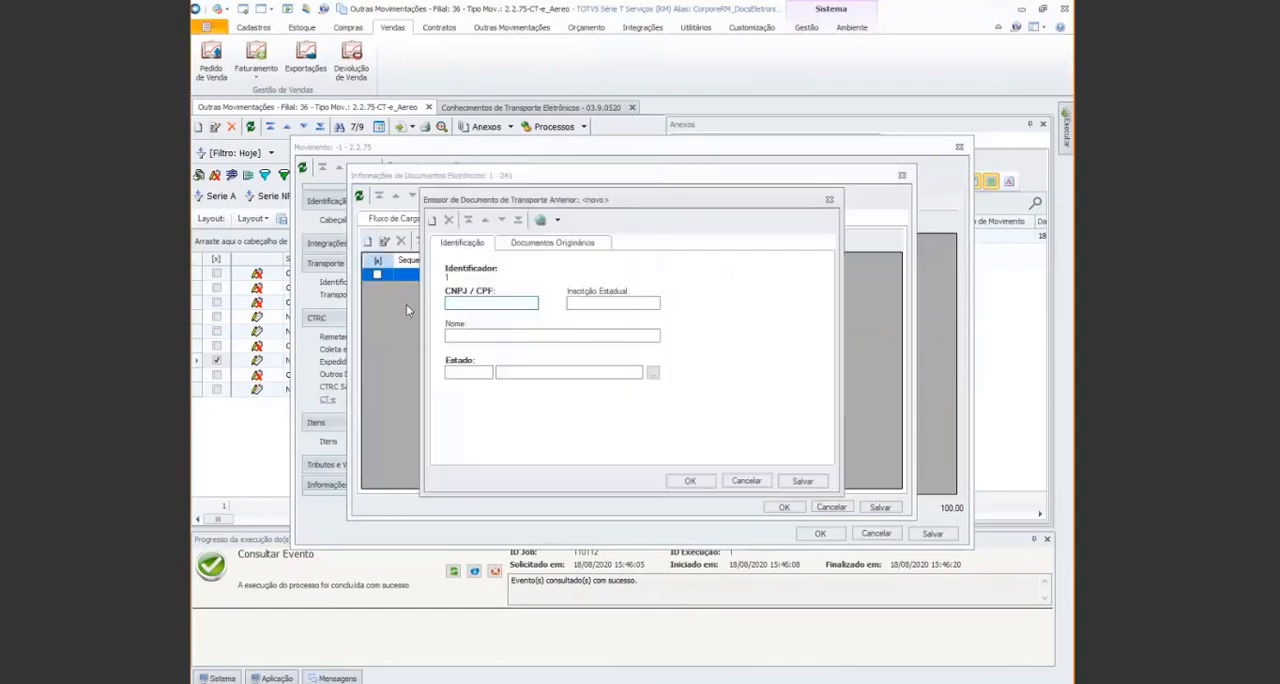
{"action": "key", "text": "alt+Tab"}
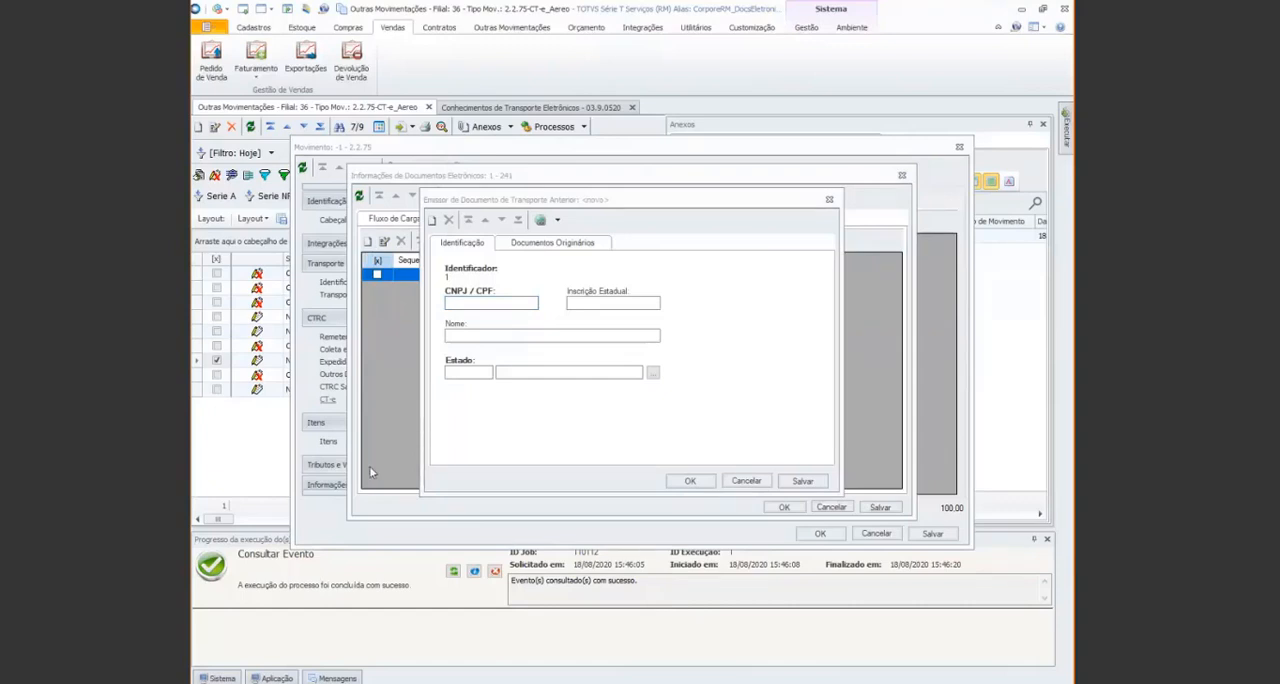
{"action": "left_click", "coordinate": [478, 303]}
{"action": "key", "text": "ctrl+v"}
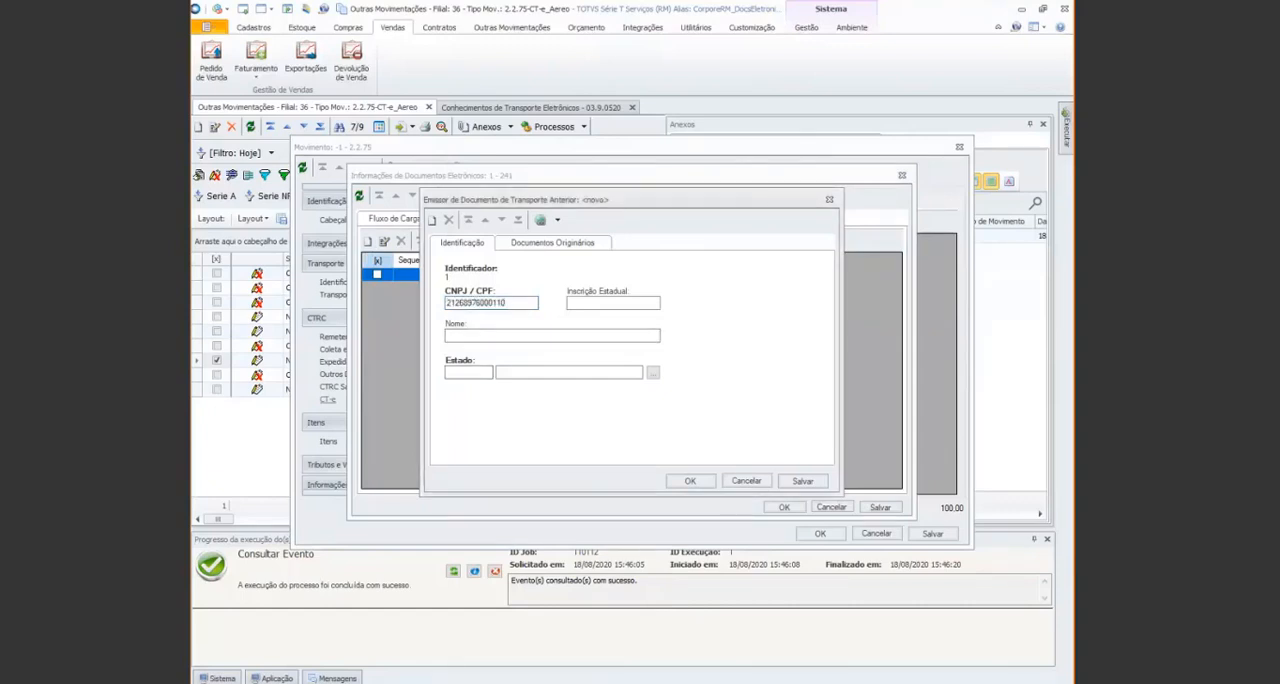
{"action": "key", "text": "alt+Tab"}
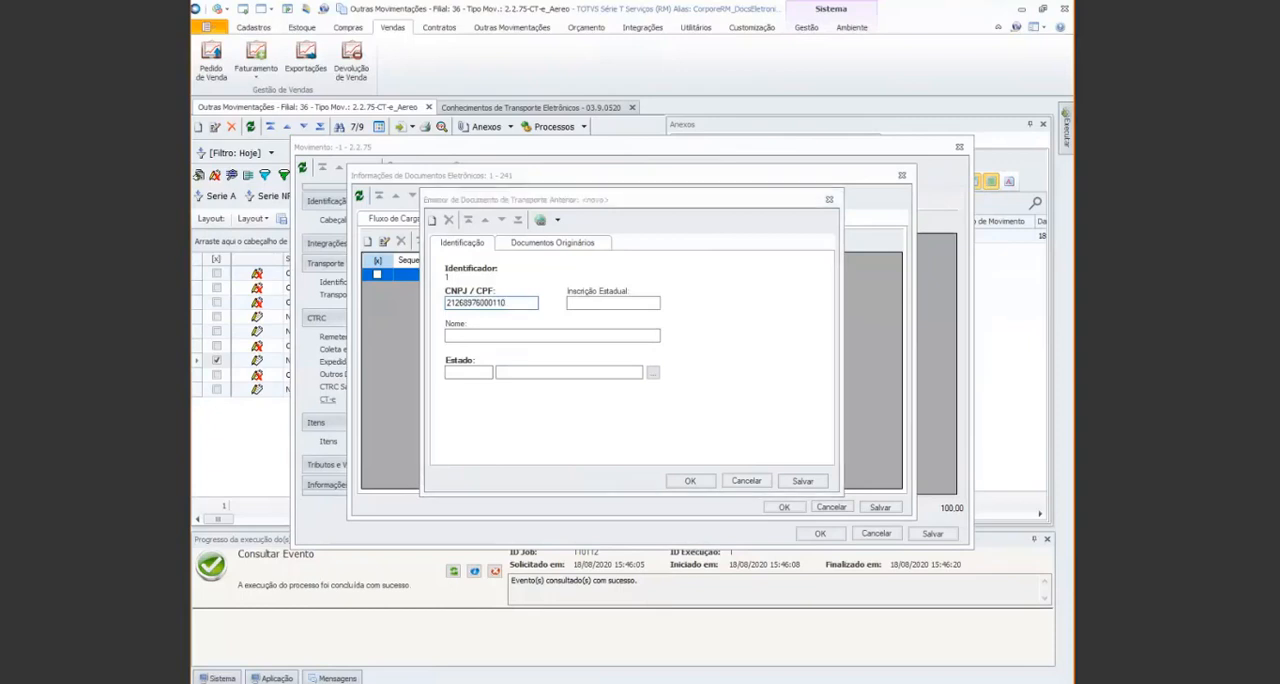
{"action": "key", "text": "alt+Tab"}
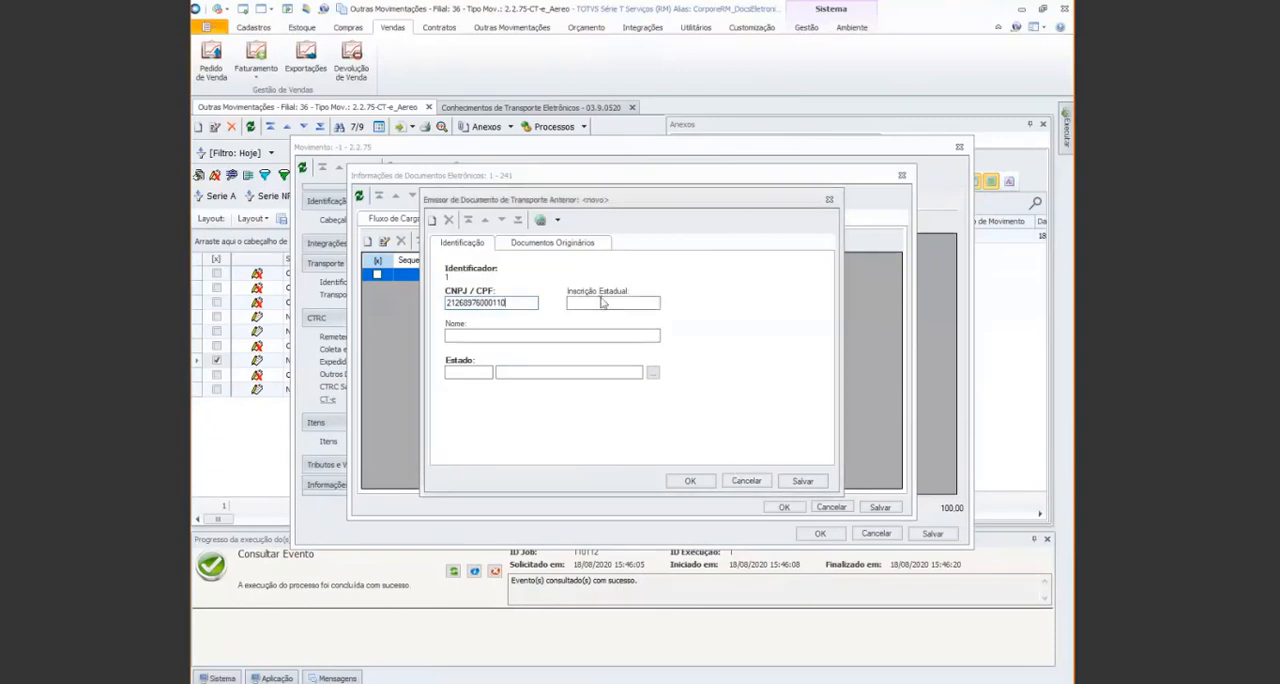
{"action": "left_click", "coordinate": [603, 303]}
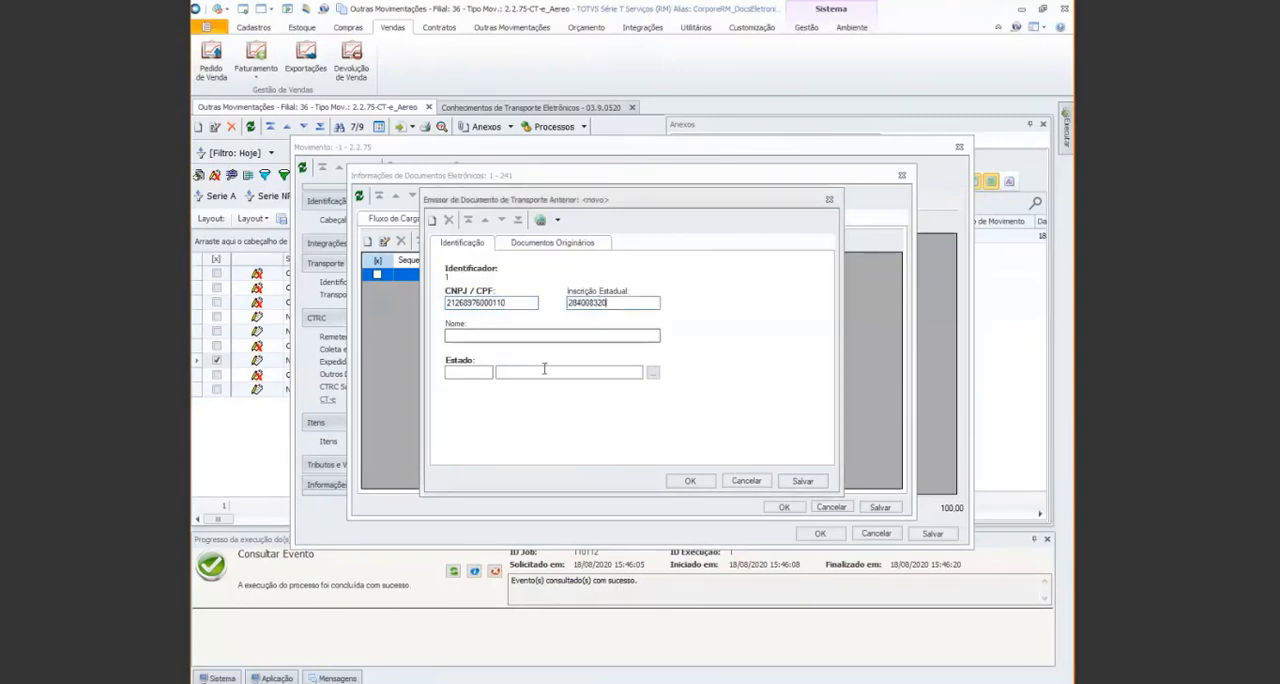
Set the issuer's Nome to "Emissor CT-e Orginal" and its Estado to MS, Mato Grosso do Sul
{"action": "left_click", "coordinate": [481, 336]}
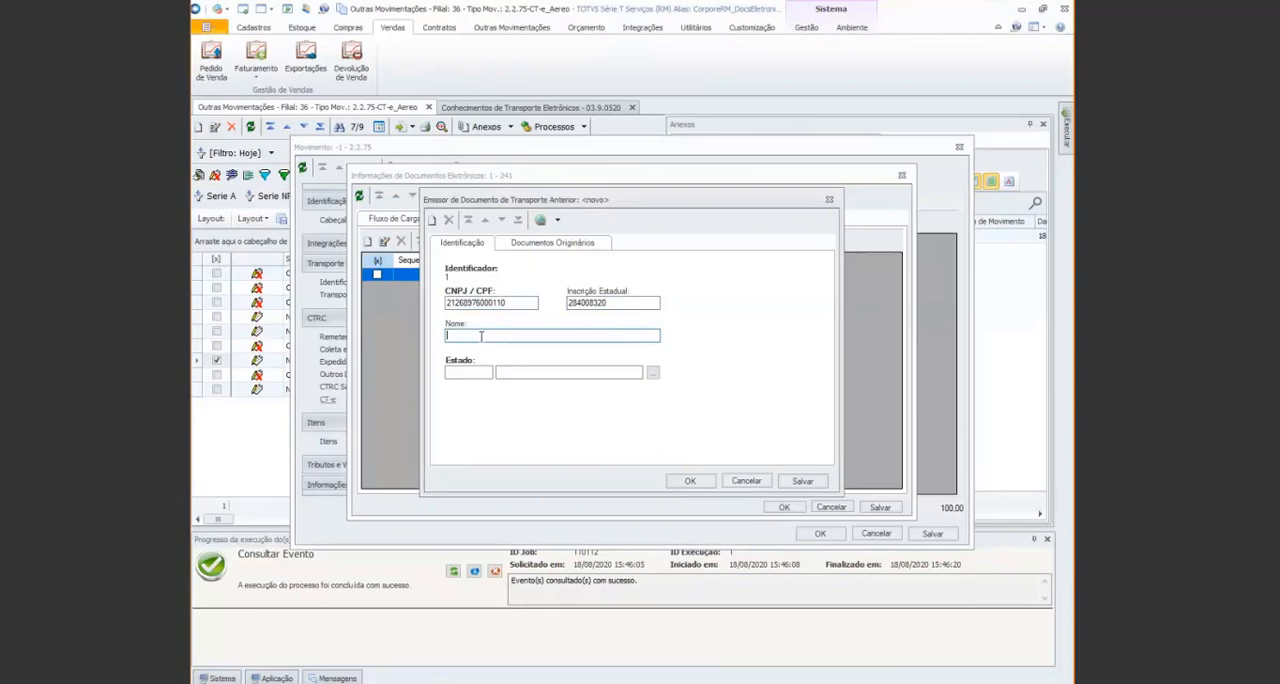
{"action": "type", "text": "Emissor CT-e Original"}
{"action": "left_click", "coordinate": [486, 372]}
{"action": "type", "text": "MS"}
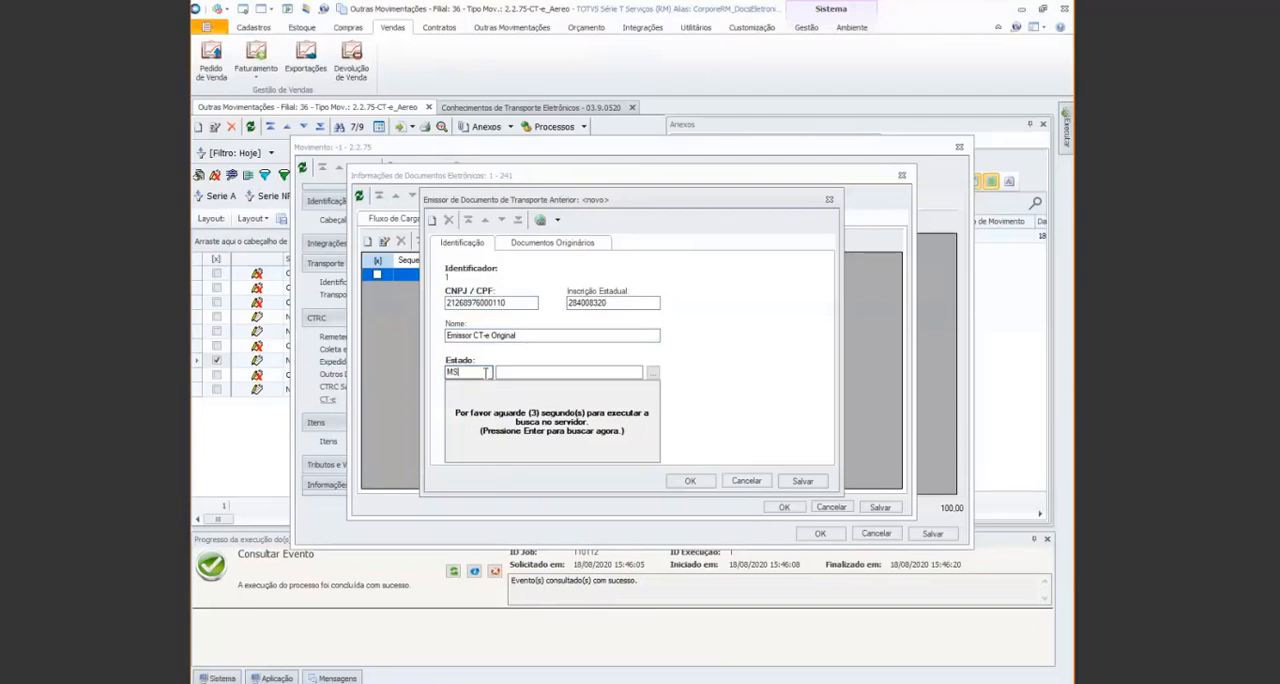
{"action": "key", "text": "Tab"}
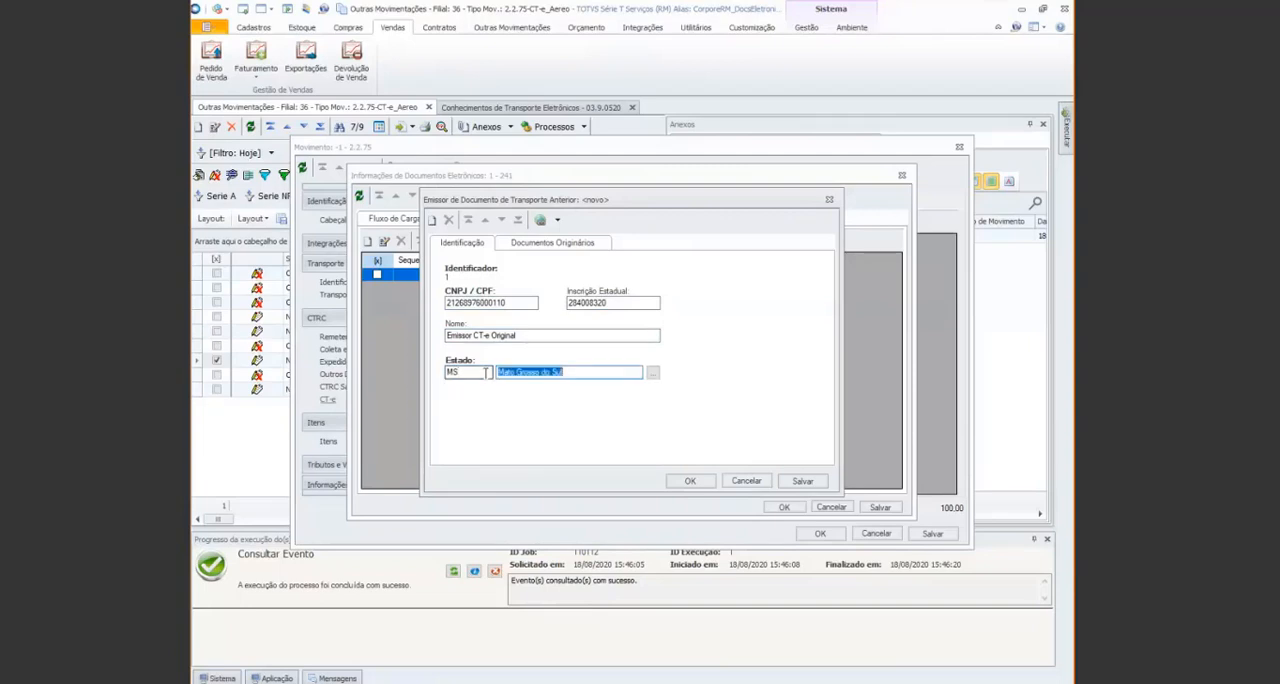
Add an electronic previous transport document to the issuer's Documentos Originários, filling in Chave de Acesso with the copied access key
{"action": "left_click", "coordinate": [549, 245]}
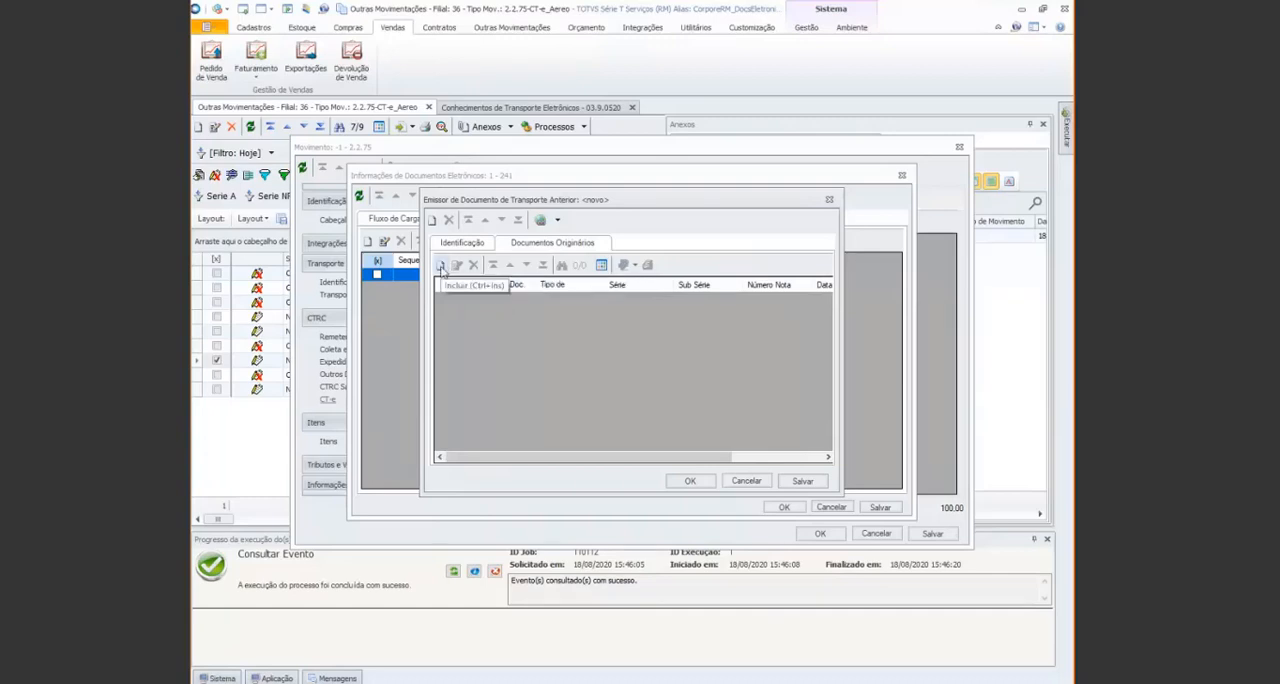
{"action": "left_click", "coordinate": [440, 265]}
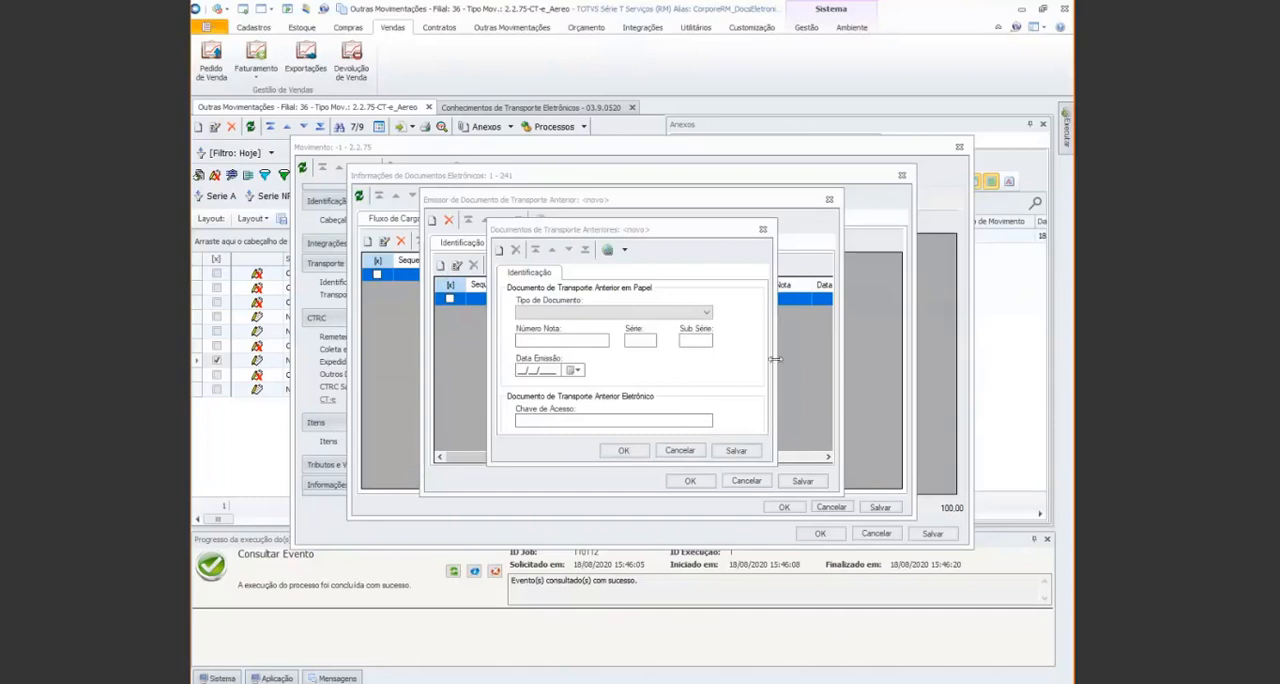
{"action": "left_click", "coordinate": [706, 312]}
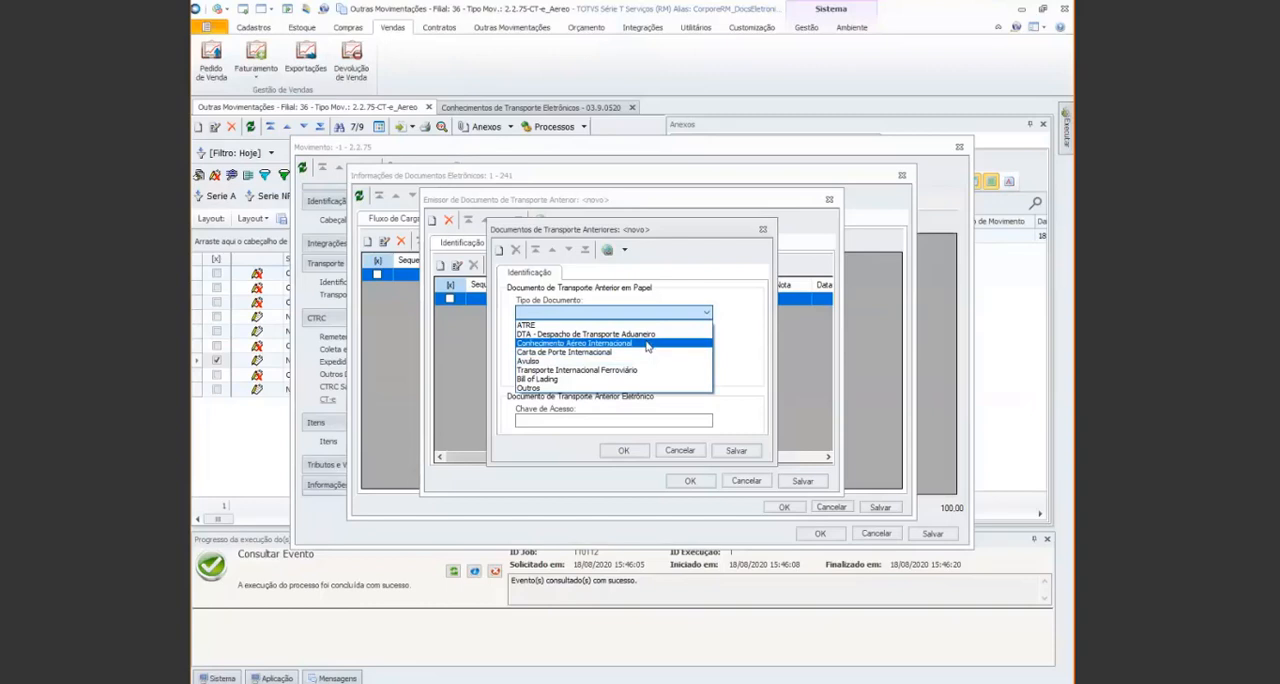
{"action": "left_click", "coordinate": [732, 289]}
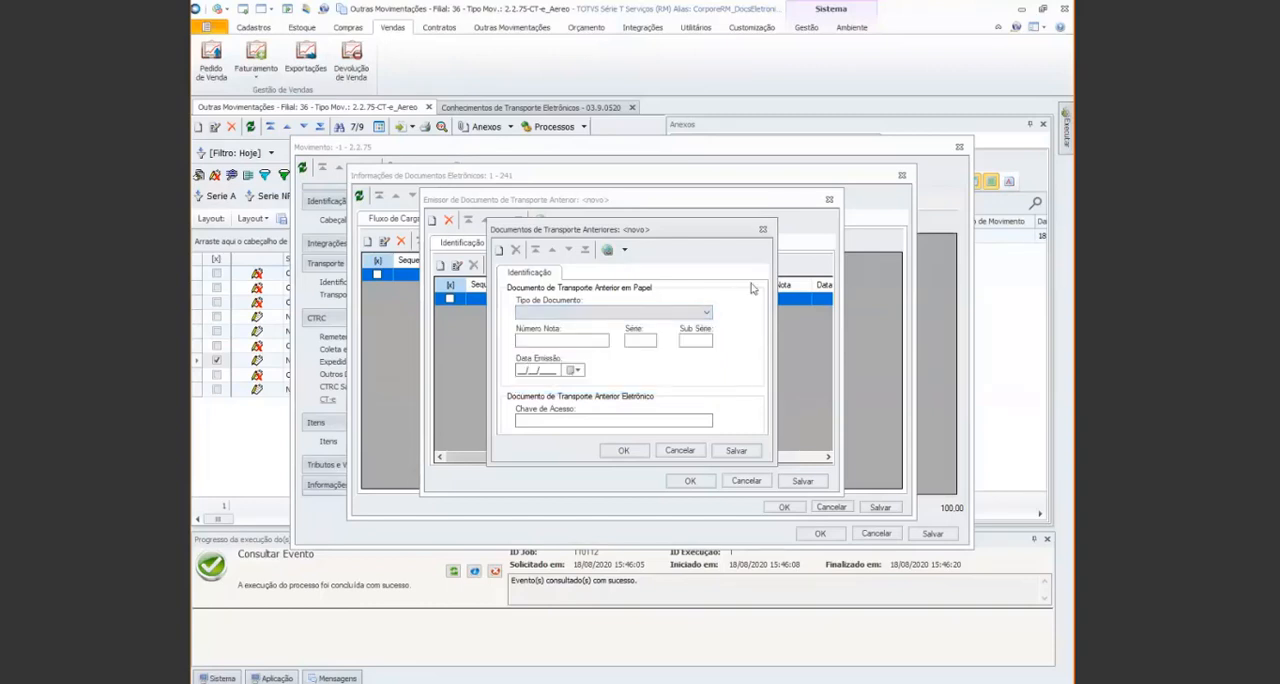
{"action": "left_click", "coordinate": [535, 429]}
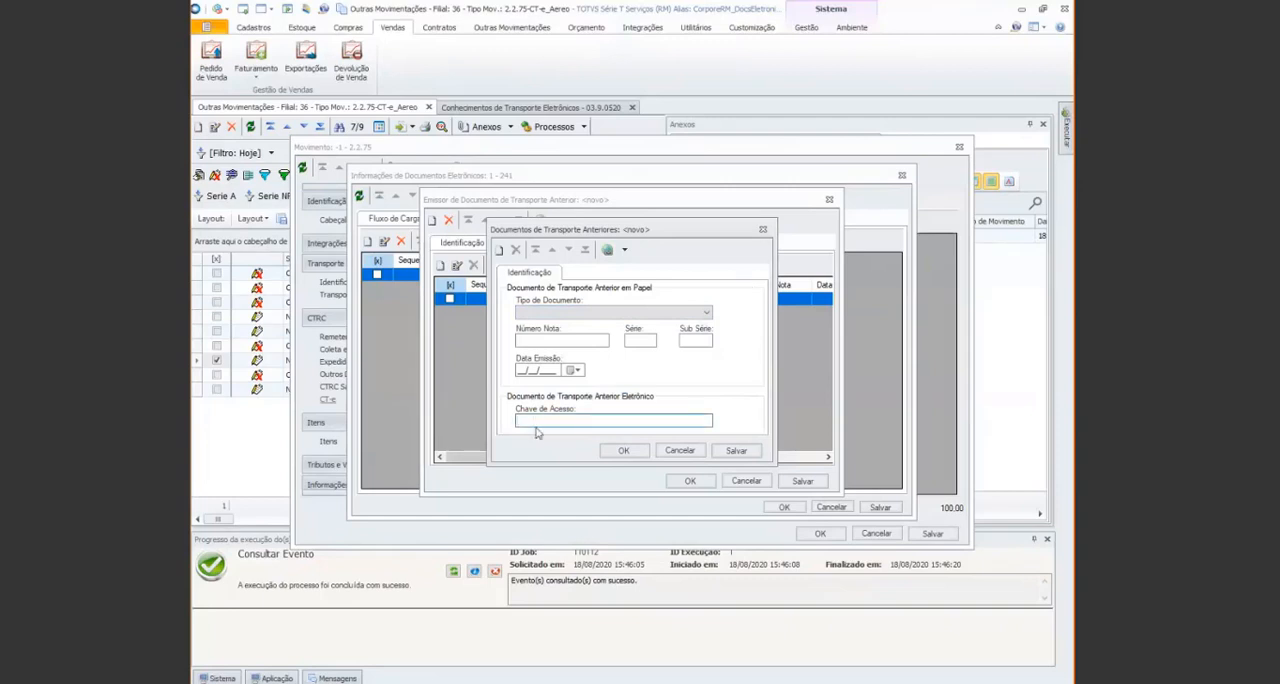
{"action": "key", "text": "ctrl+v"}
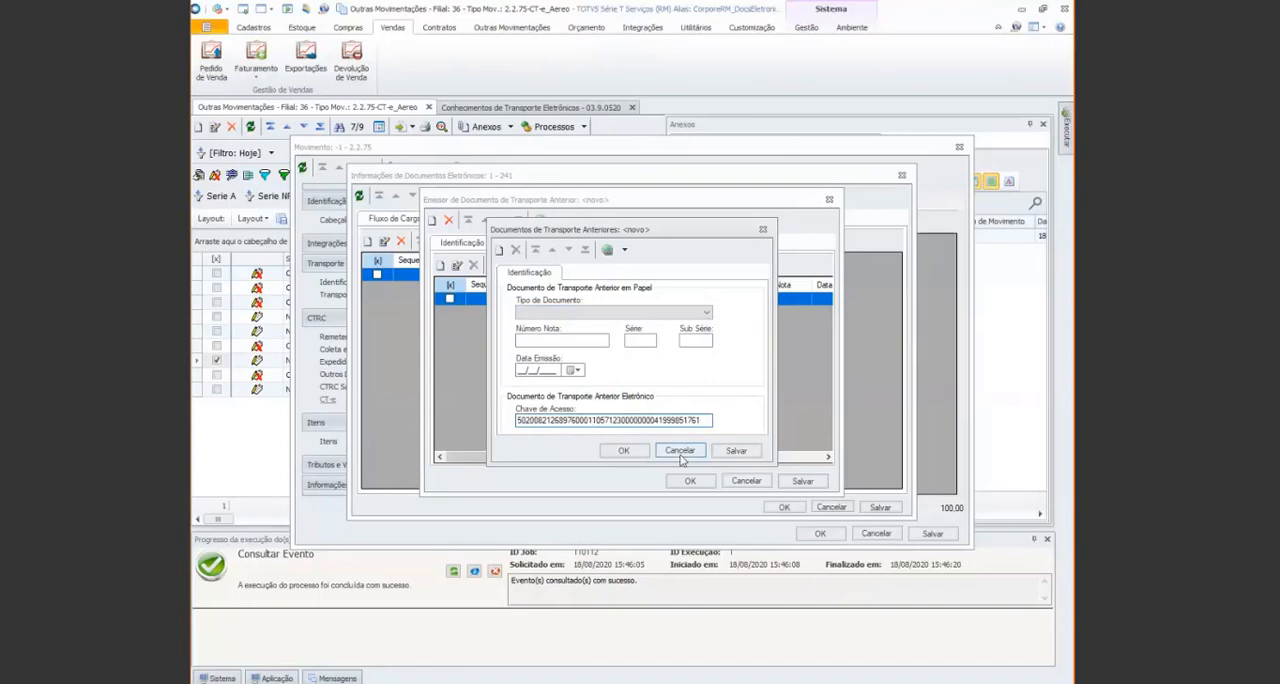
{"action": "left_click", "coordinate": [625, 451]}
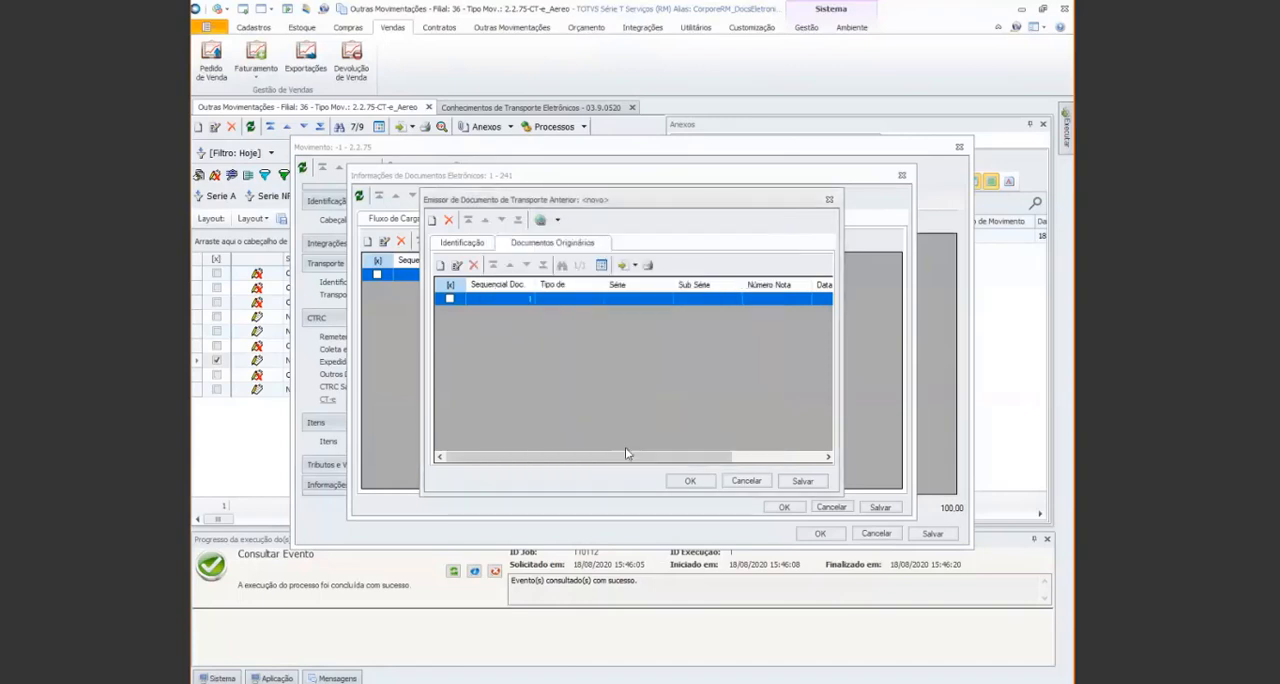
Confirm the issuer record and the electronic document information, and save the new subcontracting movement
{"action": "left_click", "coordinate": [678, 483]}
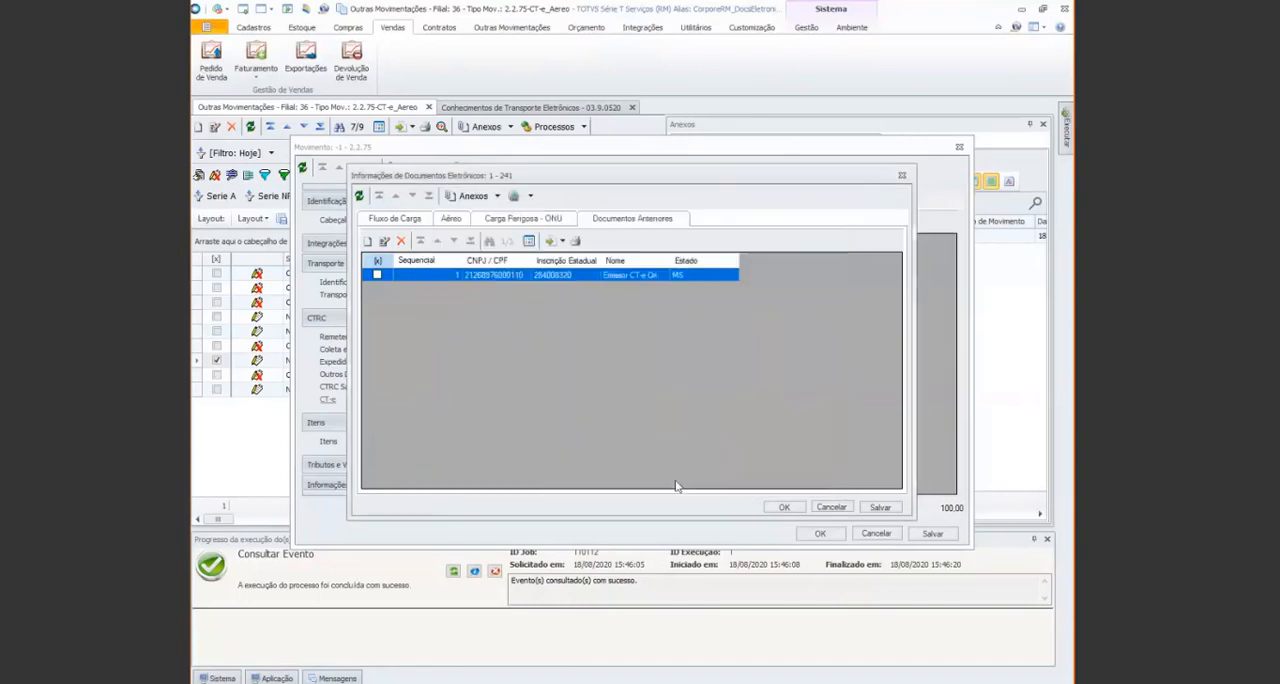
{"action": "left_click", "coordinate": [780, 507]}
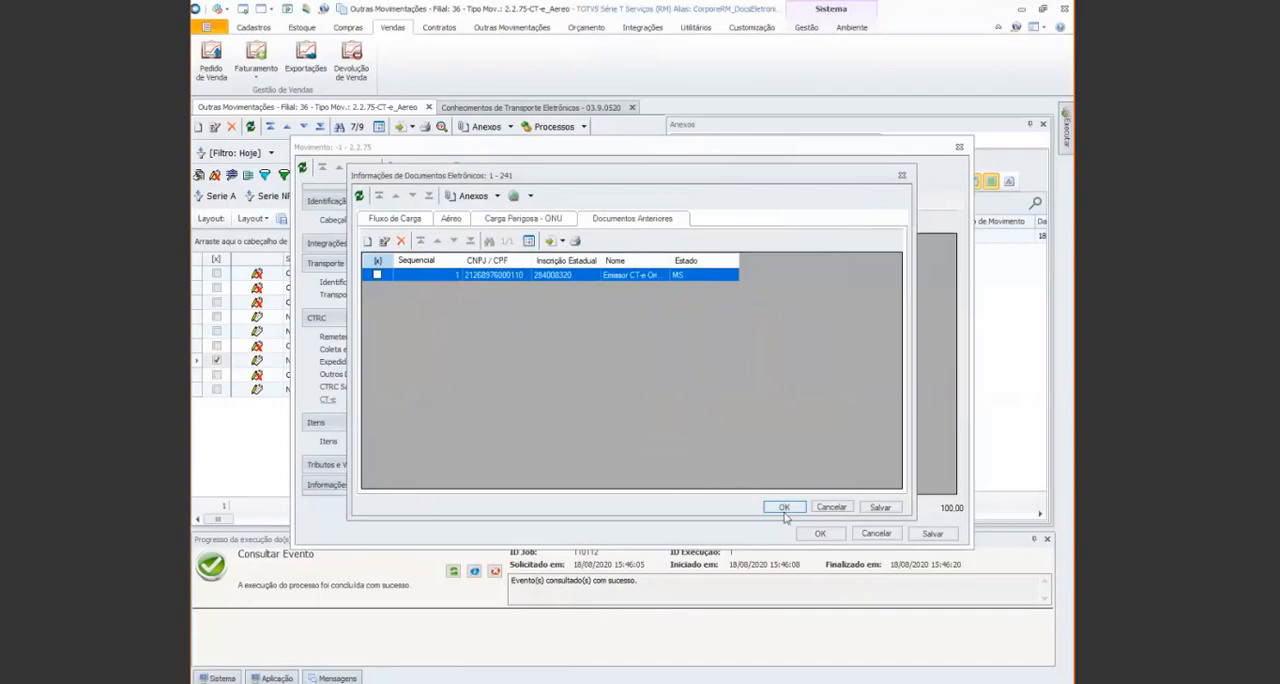
{"action": "left_click", "coordinate": [811, 537]}
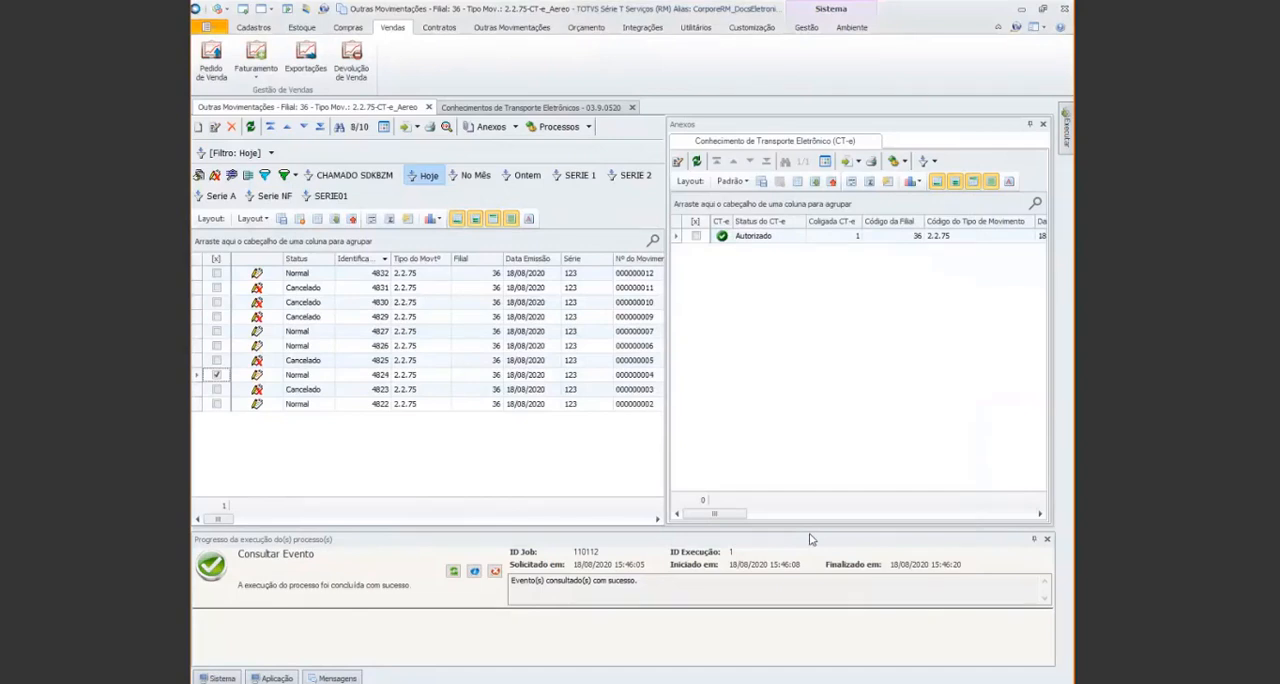
Run Enviar CT-e for movement 4832 alone, and select its CT-e in the attachment list
{"action": "left_click", "coordinate": [218, 377]}
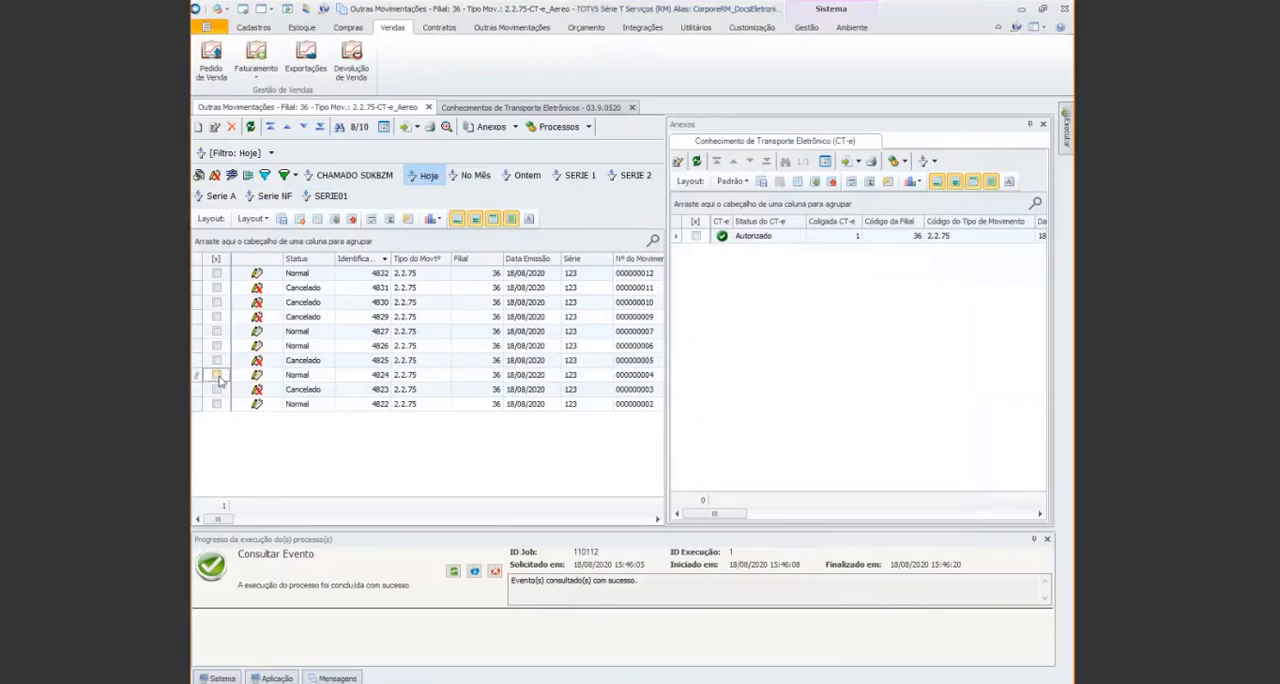
{"action": "left_click", "coordinate": [217, 273]}
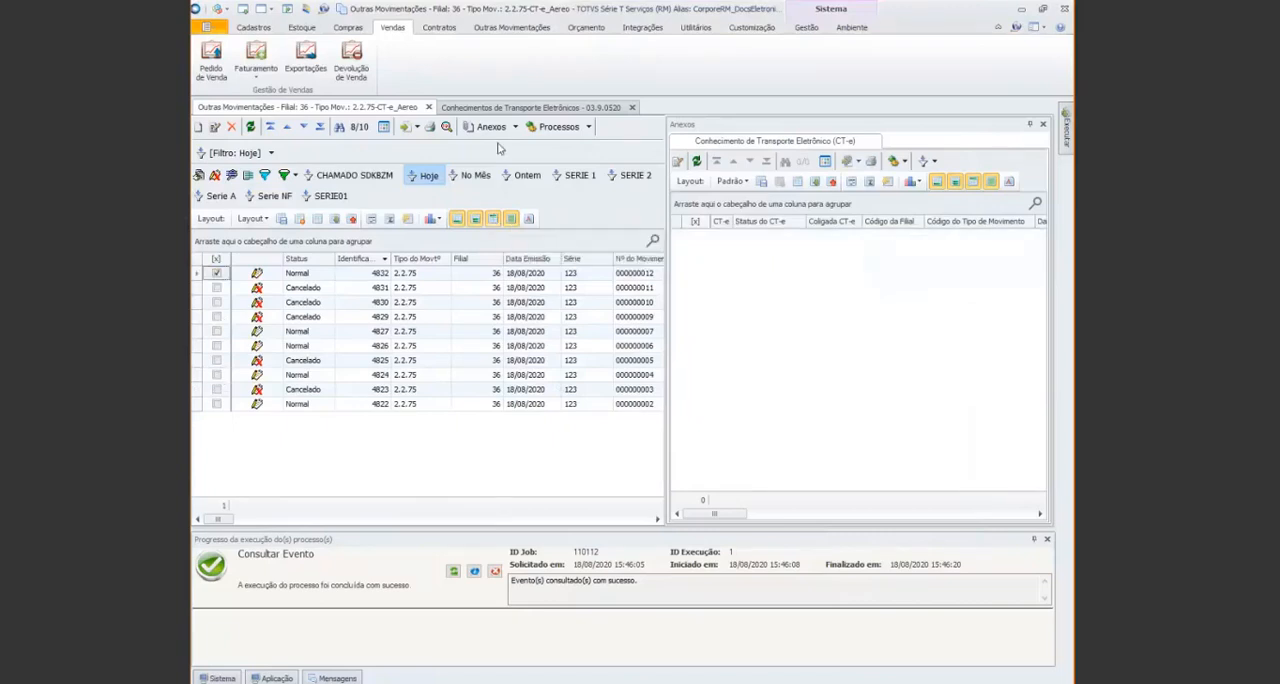
{"action": "left_click", "coordinate": [590, 127]}
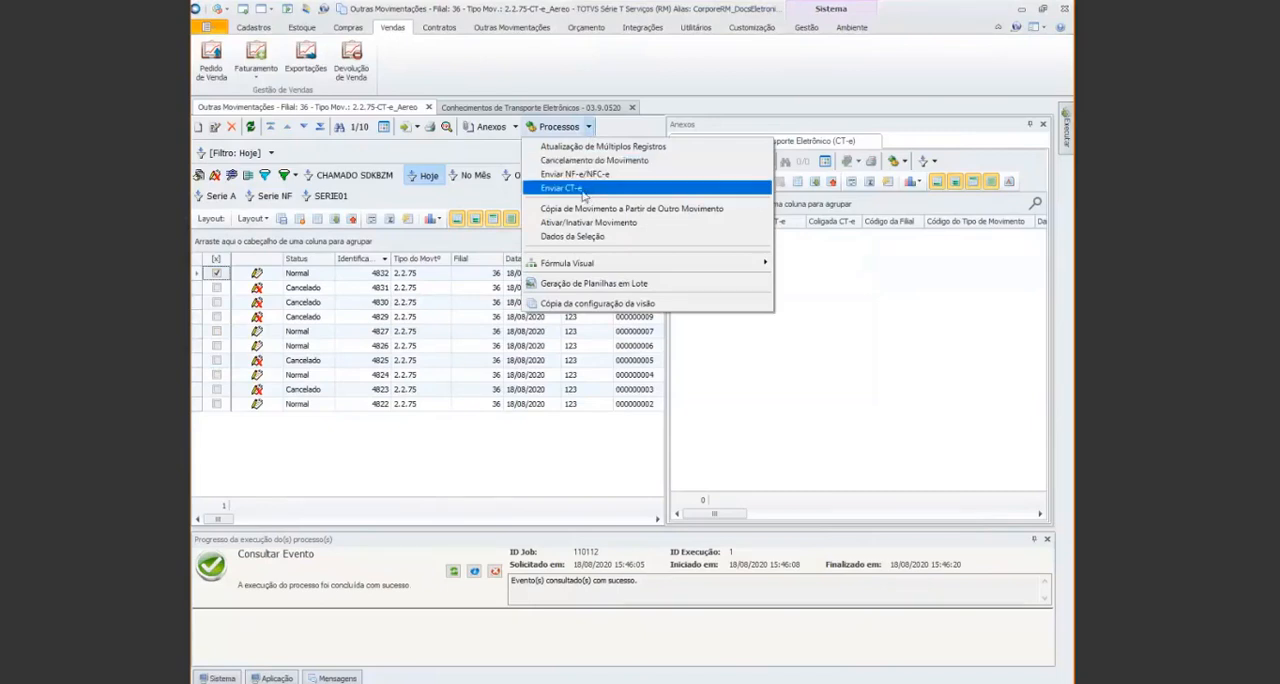
{"action": "left_click", "coordinate": [585, 192]}
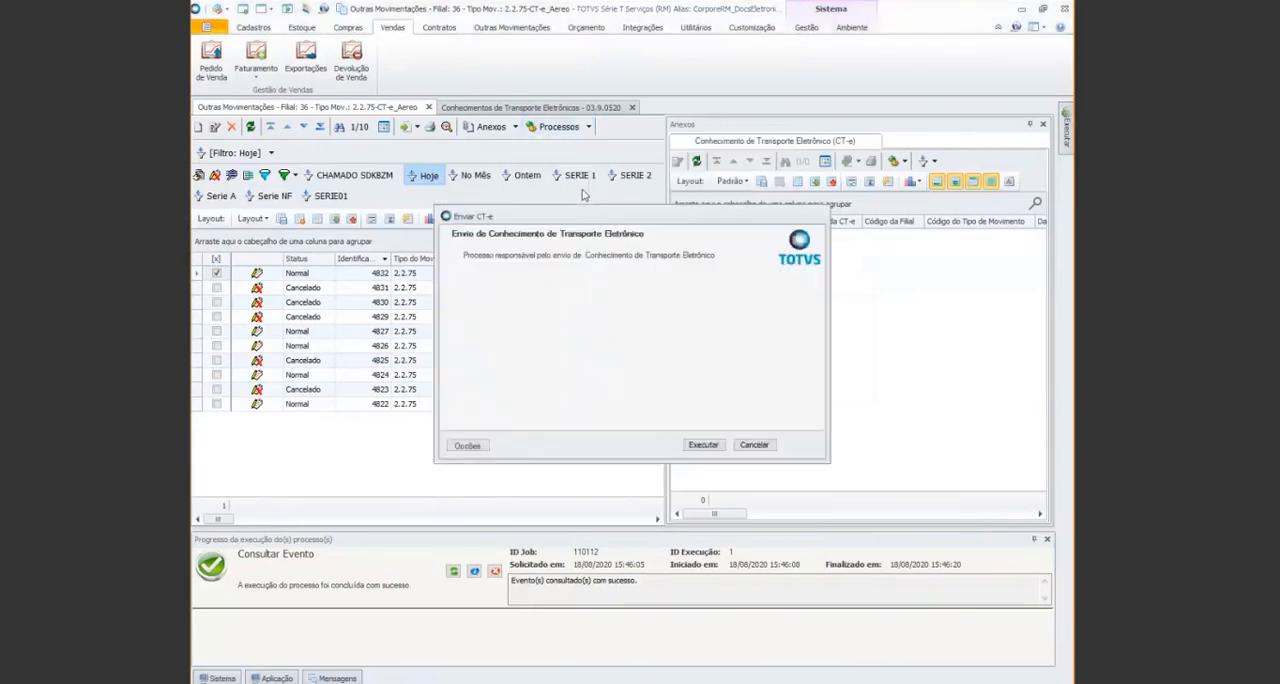
{"action": "left_click", "coordinate": [703, 444]}
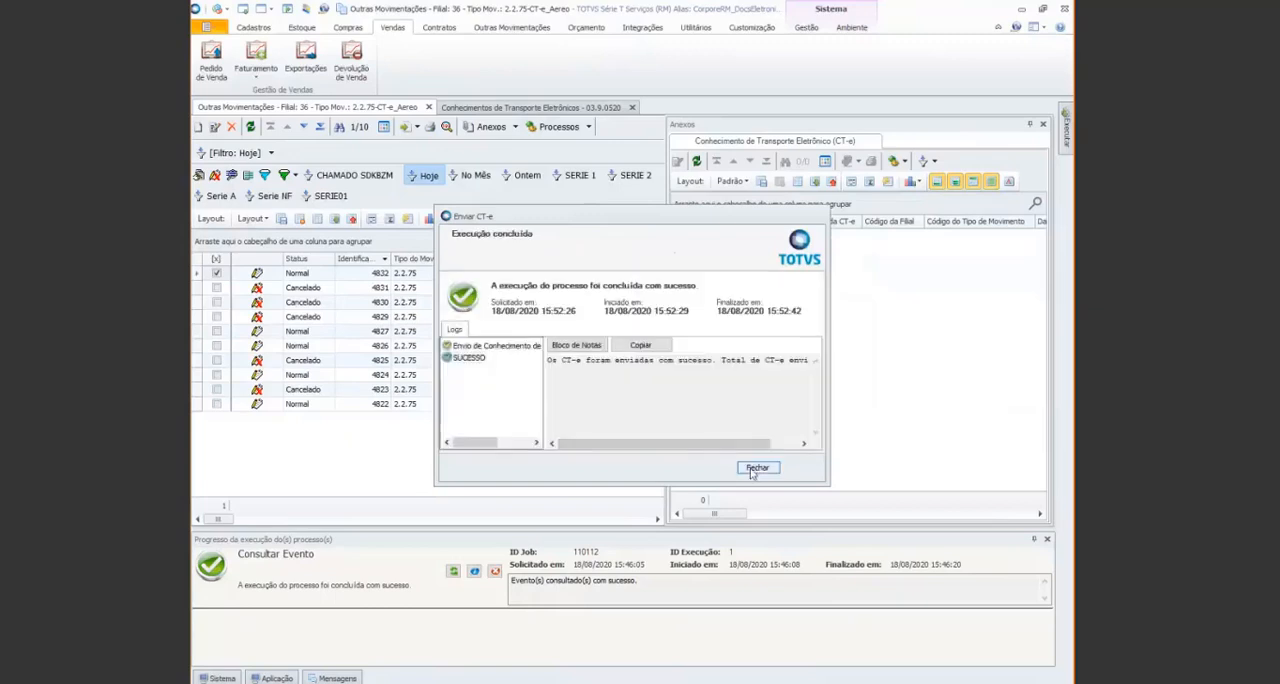
{"action": "left_click", "coordinate": [757, 468]}
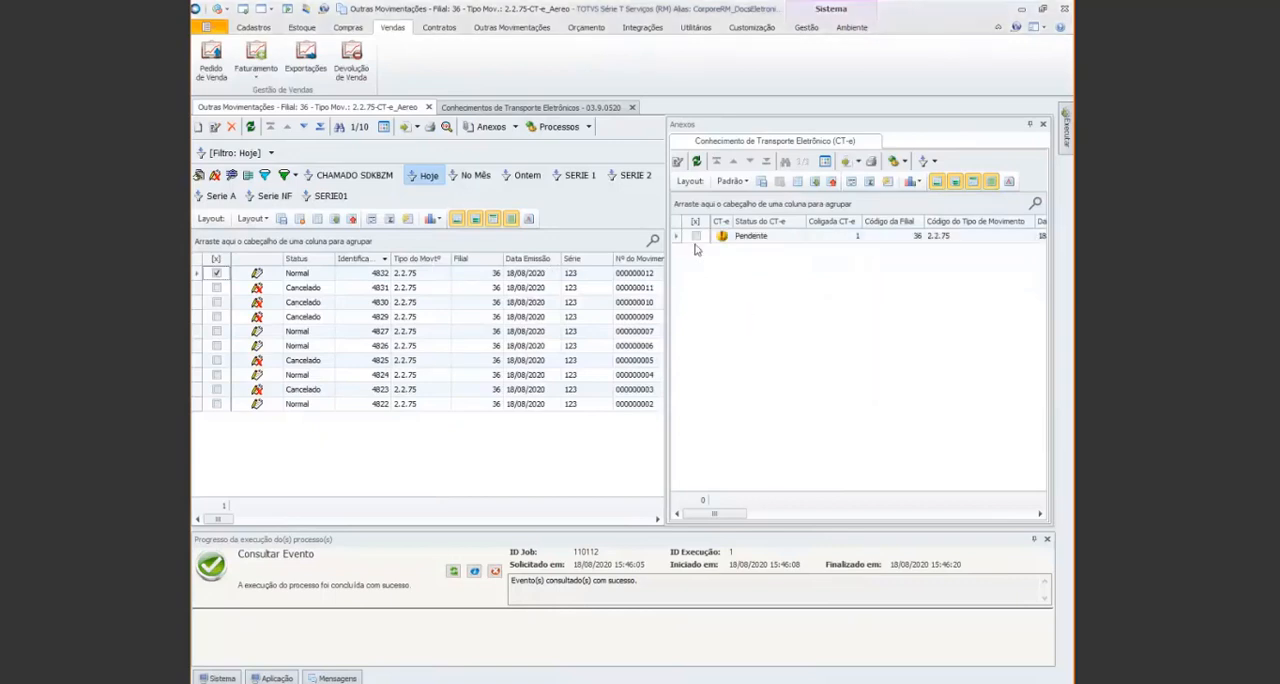
{"action": "left_click", "coordinate": [696, 236]}
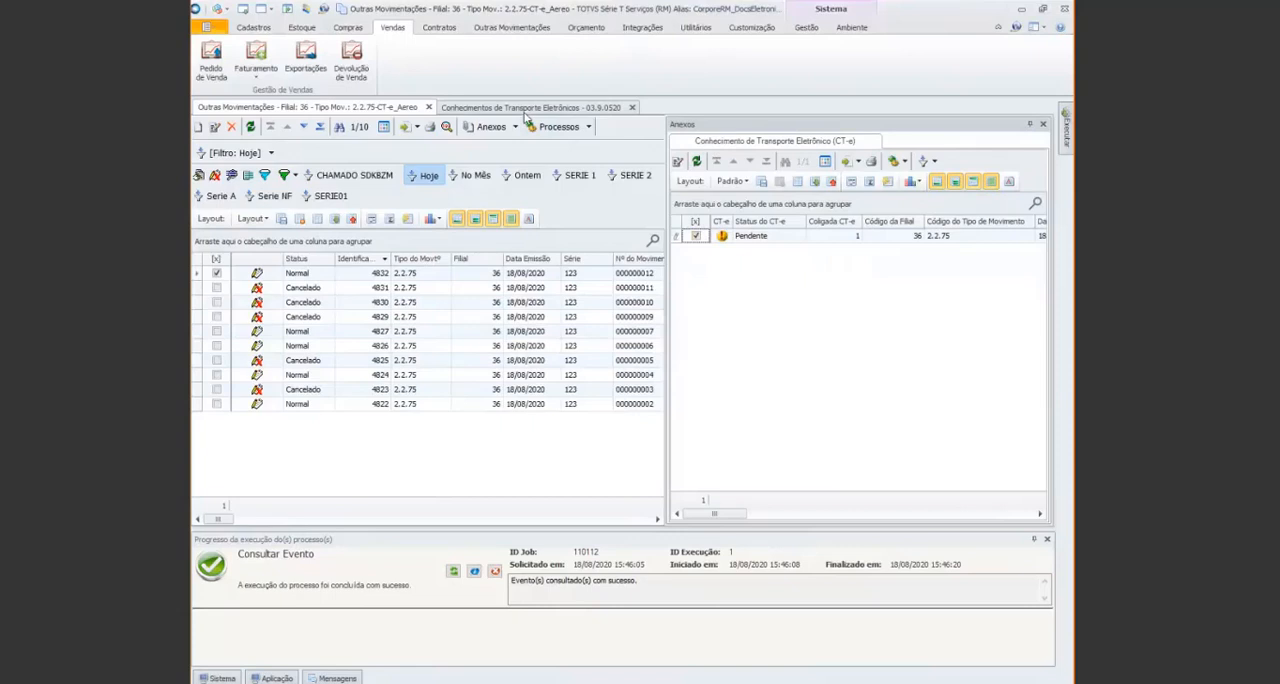
Open the Histórico de Conhecimento de Transporte attachment for movement 4830's cancelled CT-e and examine its status entries
{"action": "left_click", "coordinate": [524, 109]}
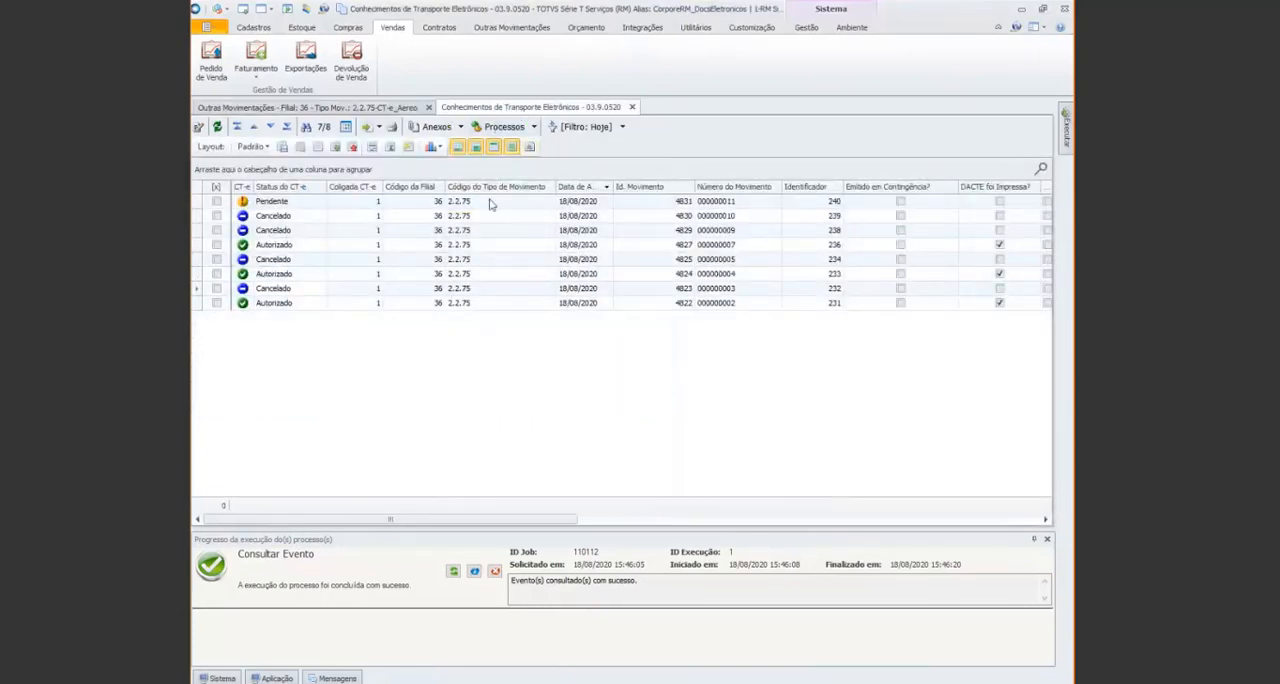
{"action": "left_click", "coordinate": [600, 216]}
{"action": "left_click", "coordinate": [216, 215]}
{"action": "left_click", "coordinate": [440, 126]}
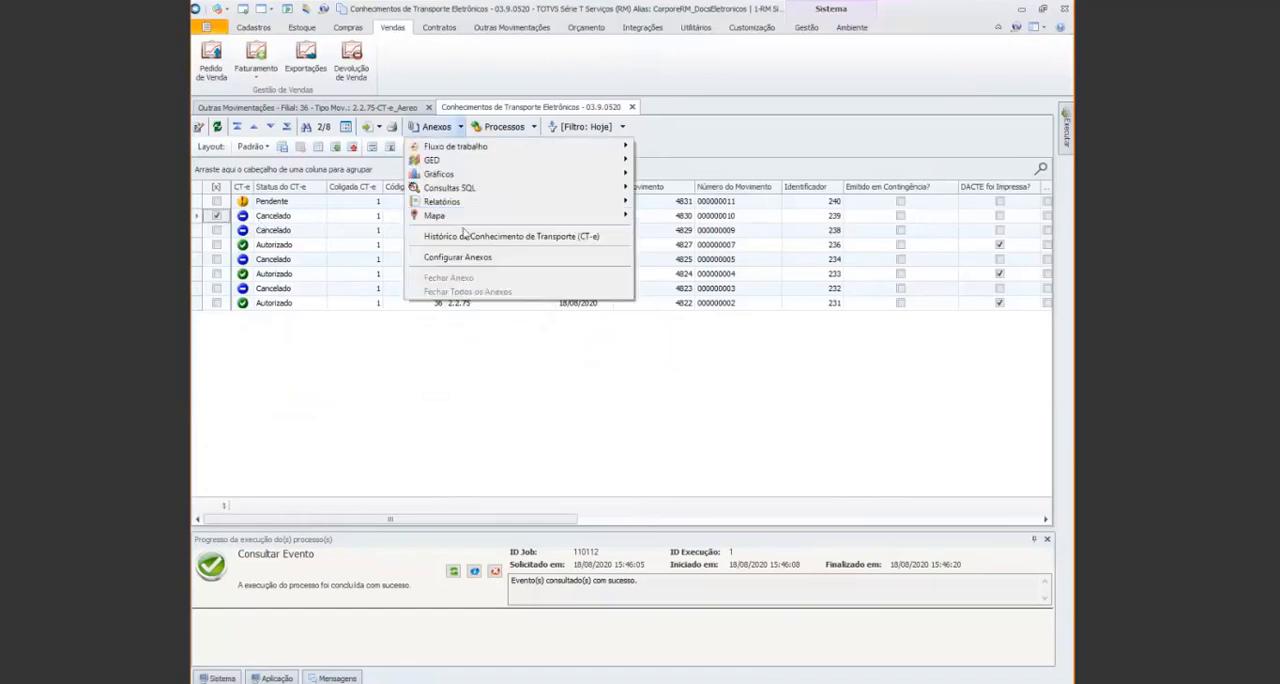
{"action": "left_click", "coordinate": [464, 236]}
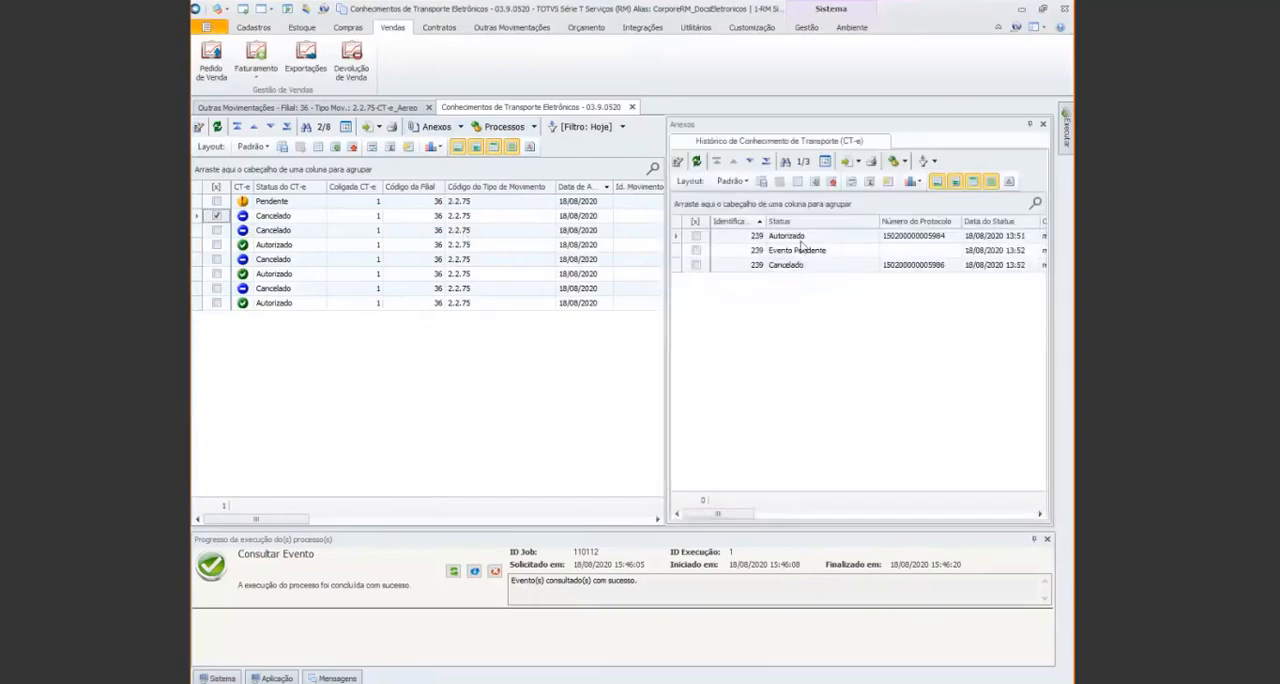
{"action": "left_click", "coordinate": [795, 238]}
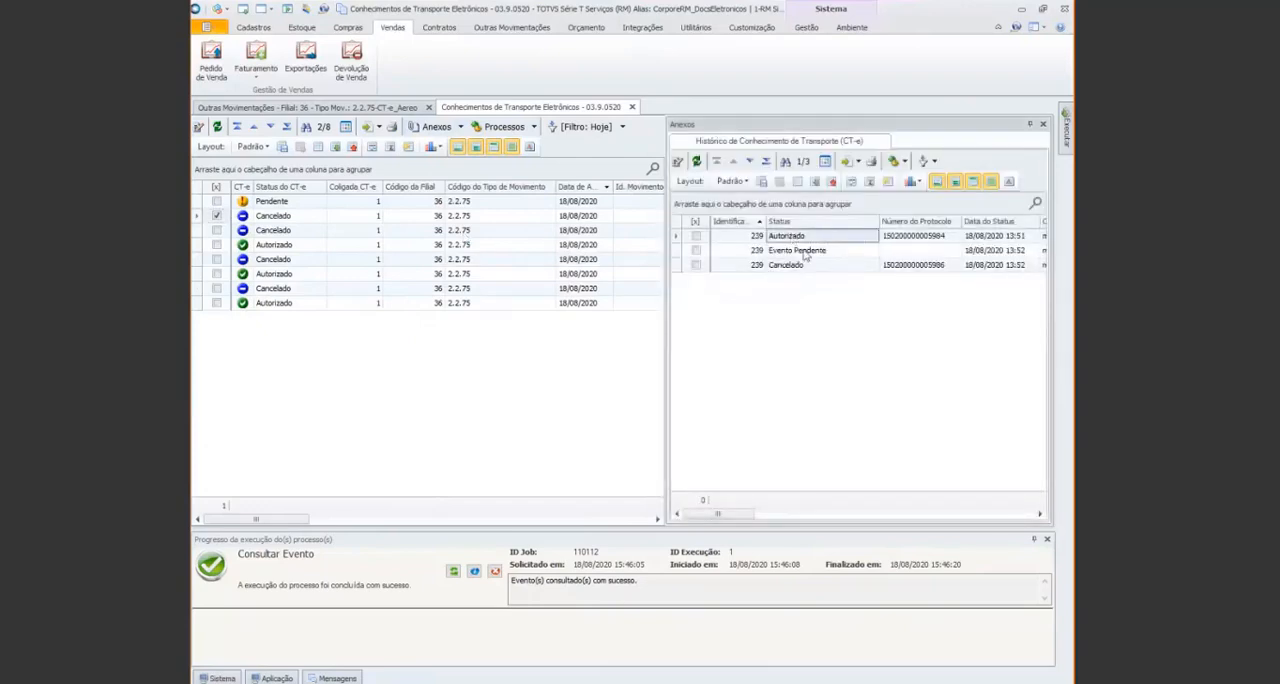
{"action": "left_click", "coordinate": [803, 252]}
{"action": "left_click", "coordinate": [808, 265]}
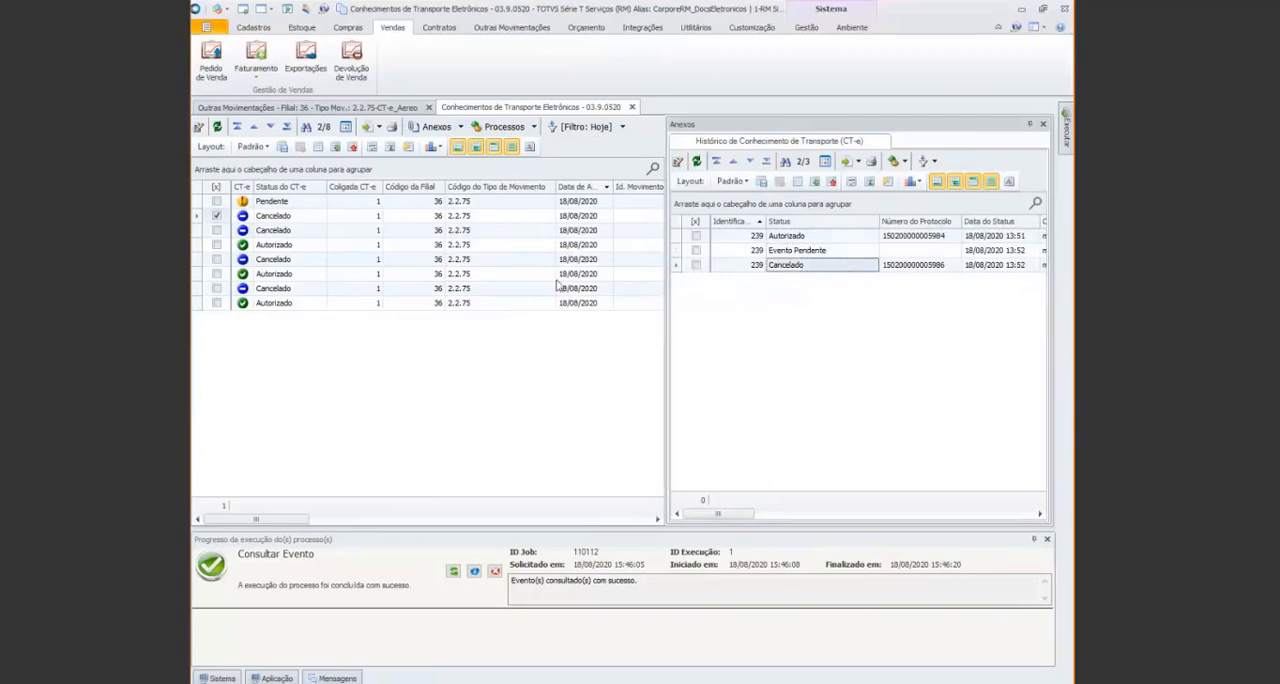
Examine the history of movement 4822's authorized CT-e, including the operation type, event type and XML columns
{"action": "left_click", "coordinate": [272, 304]}
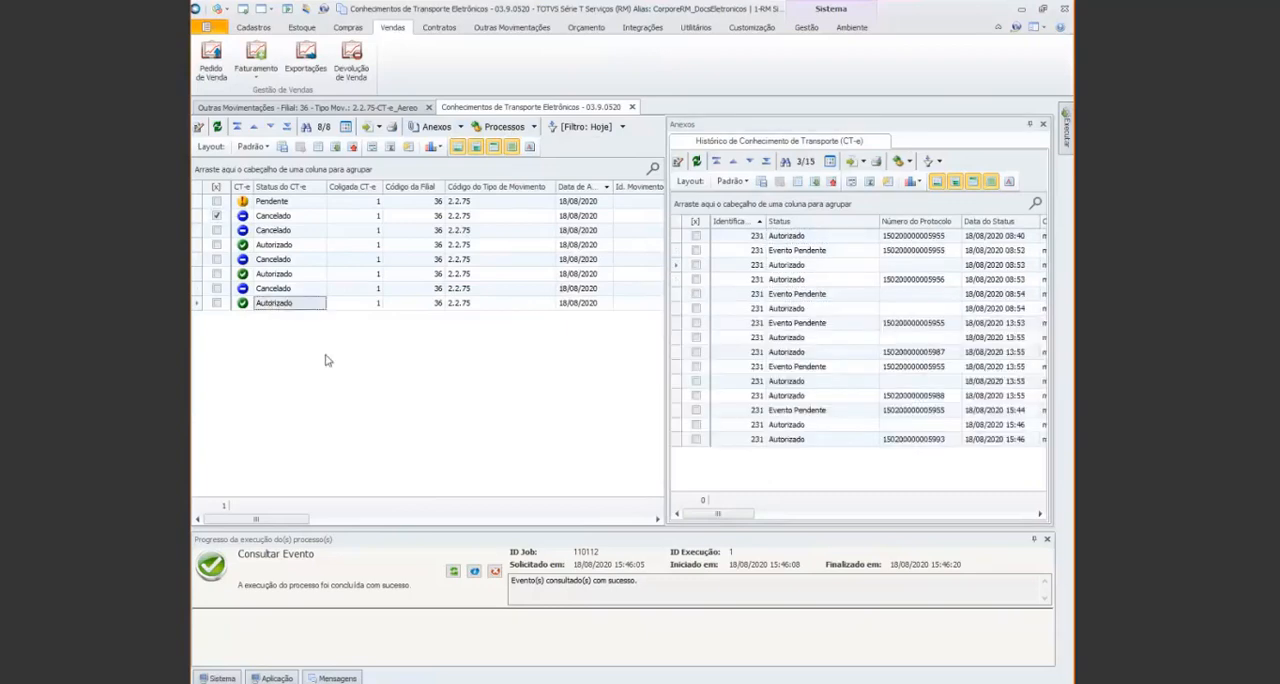
{"action": "left_click", "coordinate": [800, 236]}
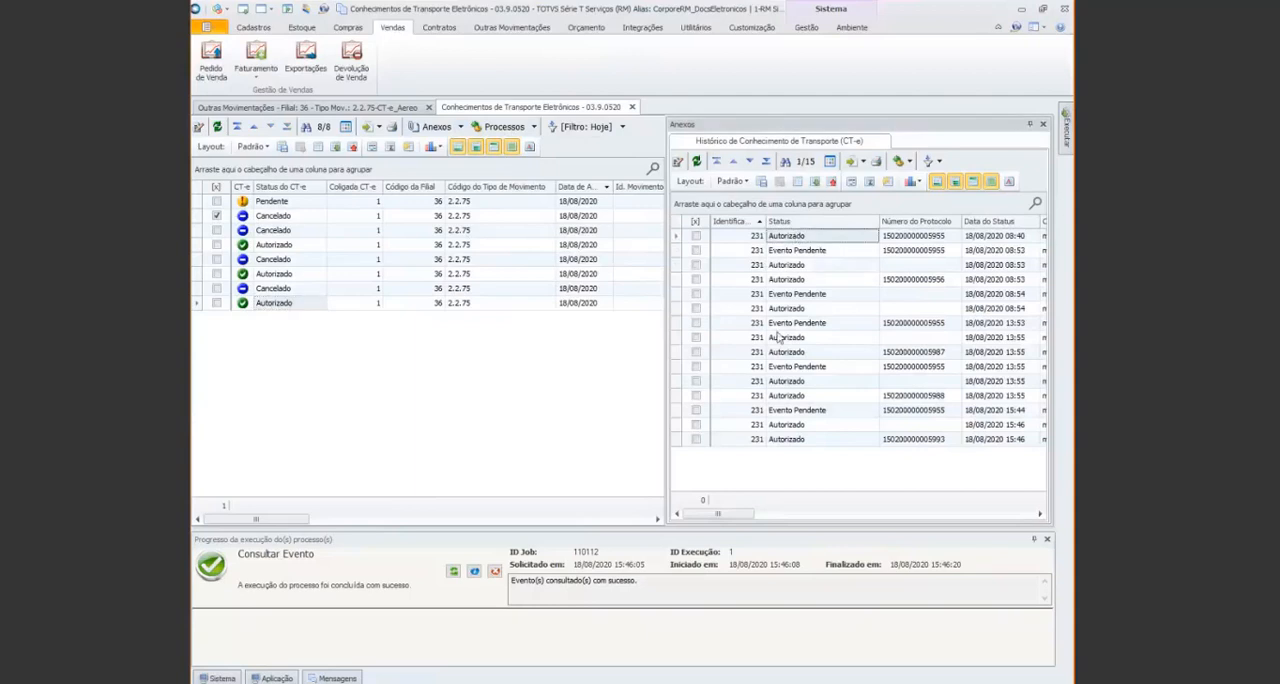
{"action": "left_click_drag", "start_coordinate": [729, 515], "coordinate": [962, 548]}
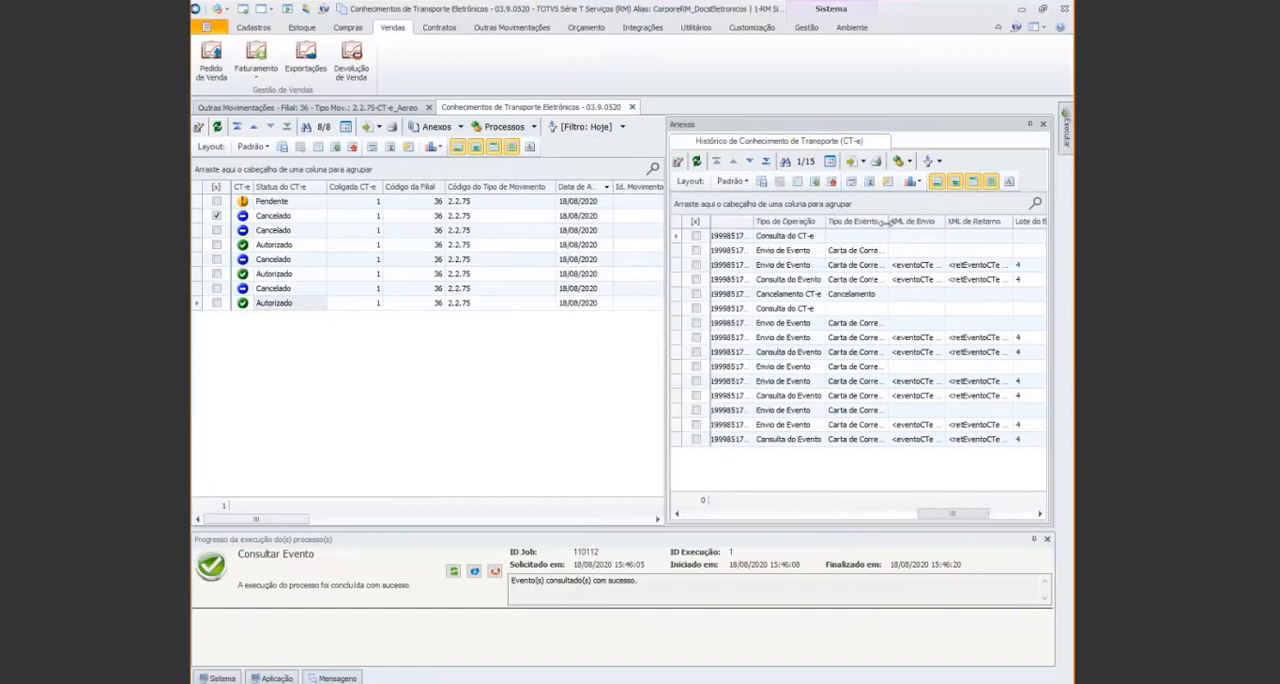
Widen the Tipo de Evento column of the CT-e history and examine the Carta de Correção (CC-e) event entries and their XML
{"action": "left_click_drag", "start_coordinate": [887, 221], "coordinate": [930, 221]}
{"action": "left_click", "coordinate": [866, 265]}
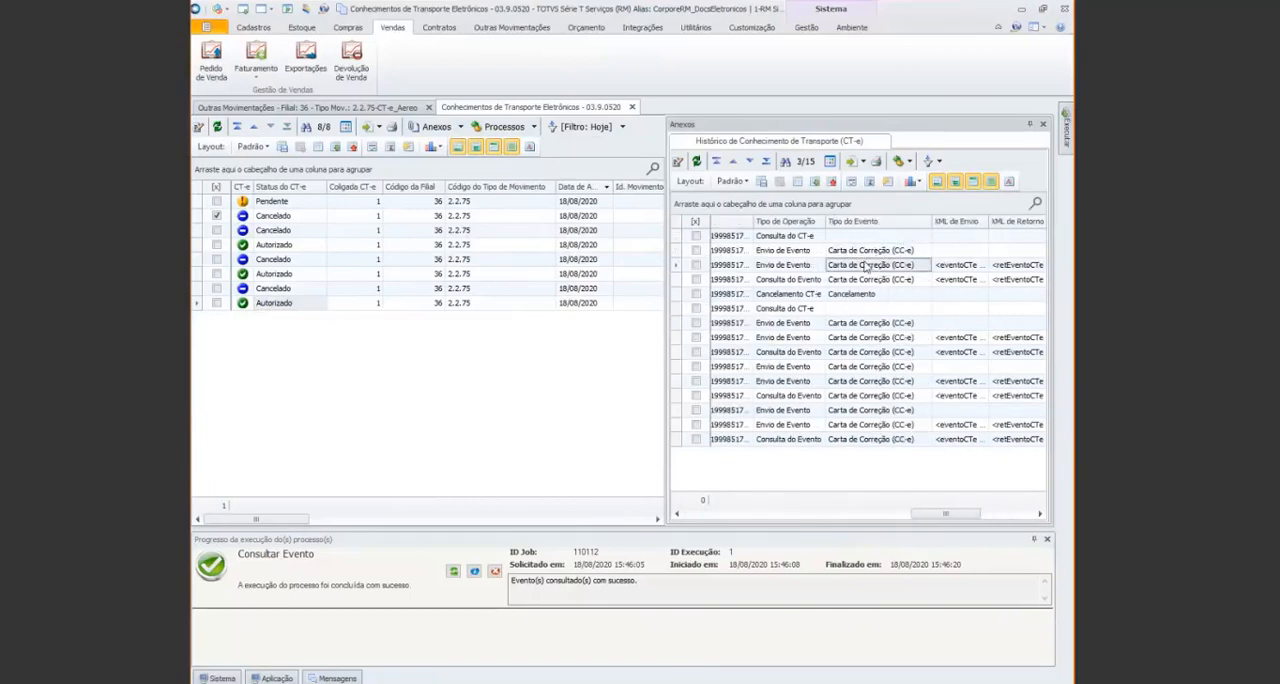
{"action": "left_click", "coordinate": [863, 324]}
{"action": "left_click", "coordinate": [864, 339]}
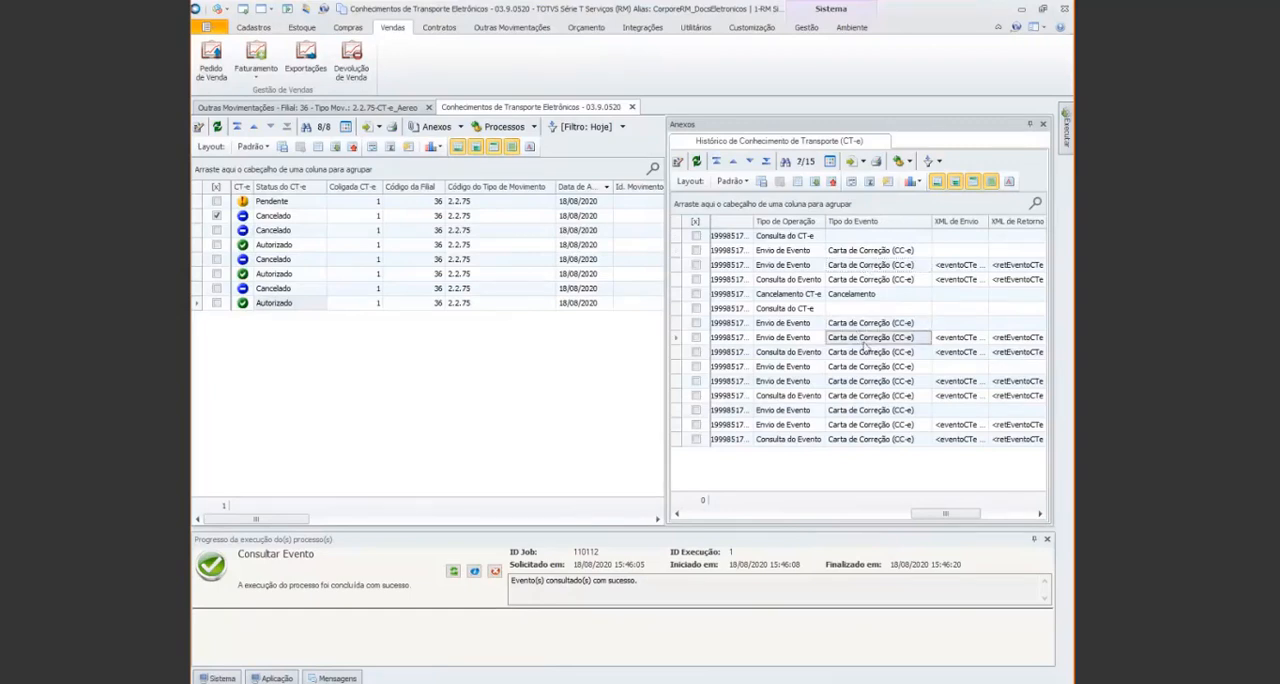
{"action": "left_click", "coordinate": [872, 367]}
{"action": "left_click", "coordinate": [867, 396]}
{"action": "left_click", "coordinate": [864, 424]}
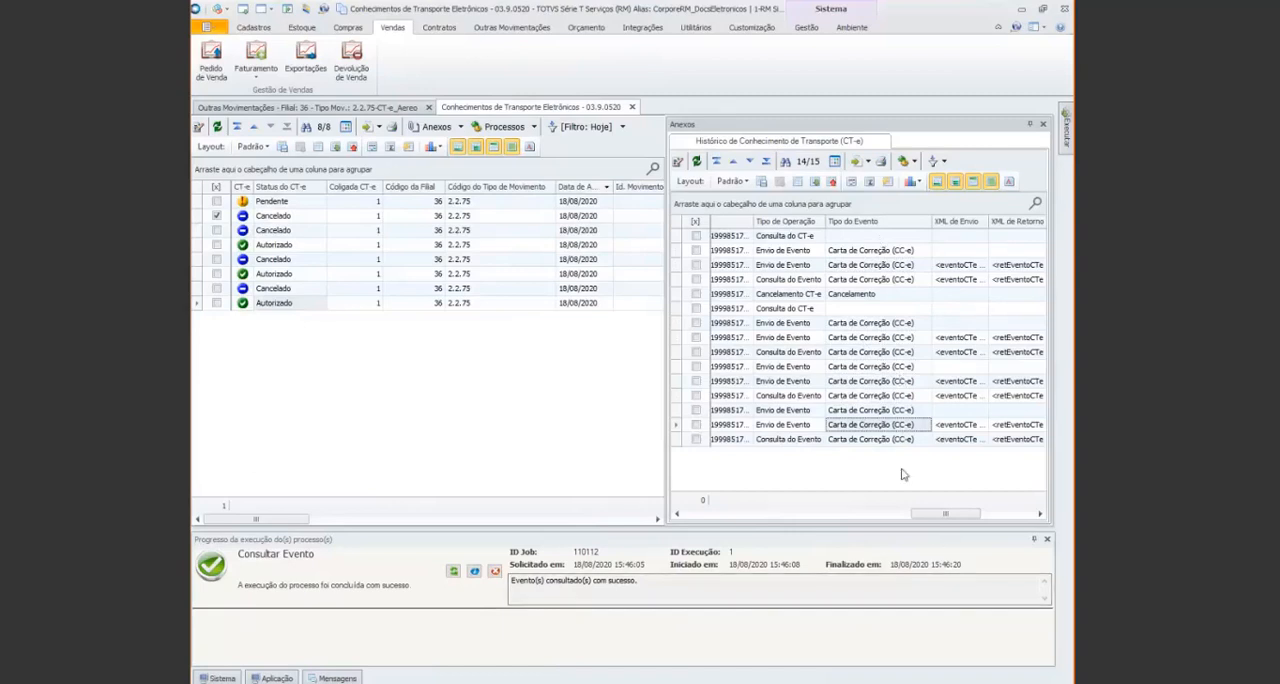
{"action": "left_click", "coordinate": [962, 439]}
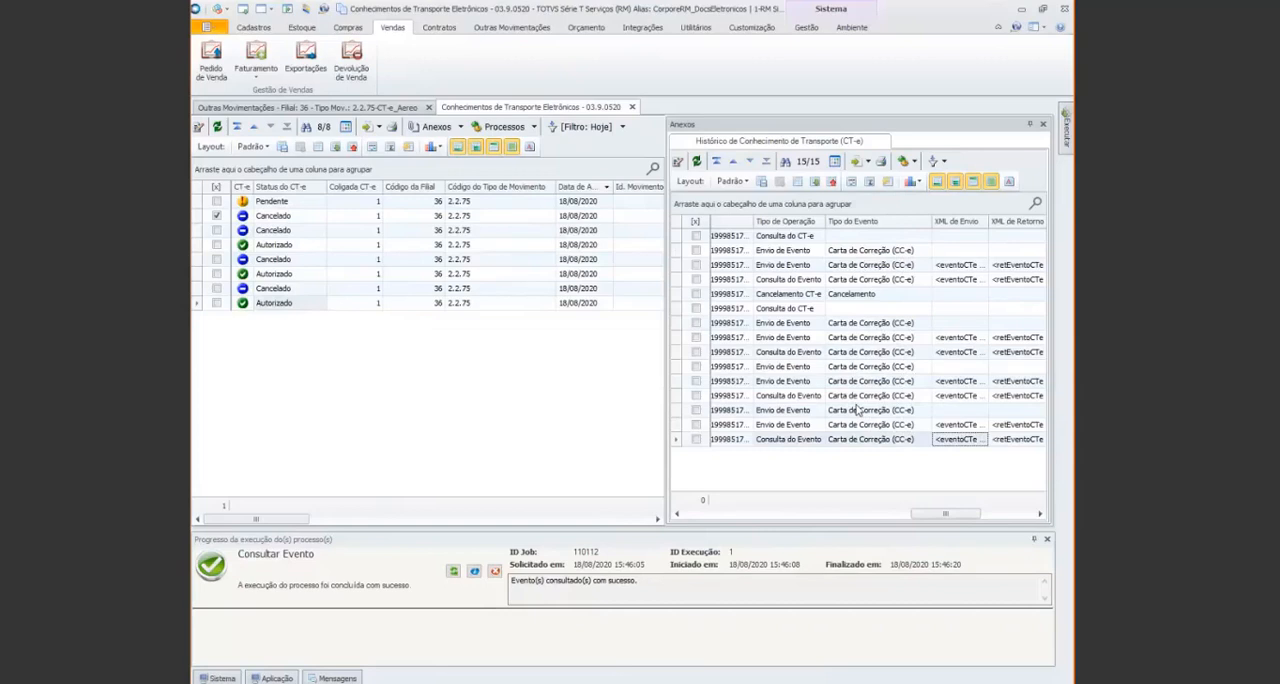
Examine the status history of the other cancelled and authorized CT-es, working upward through the list to the third record
{"action": "left_click", "coordinate": [276, 290]}
{"action": "left_click", "coordinate": [282, 270]}
{"action": "left_click", "coordinate": [281, 259]}
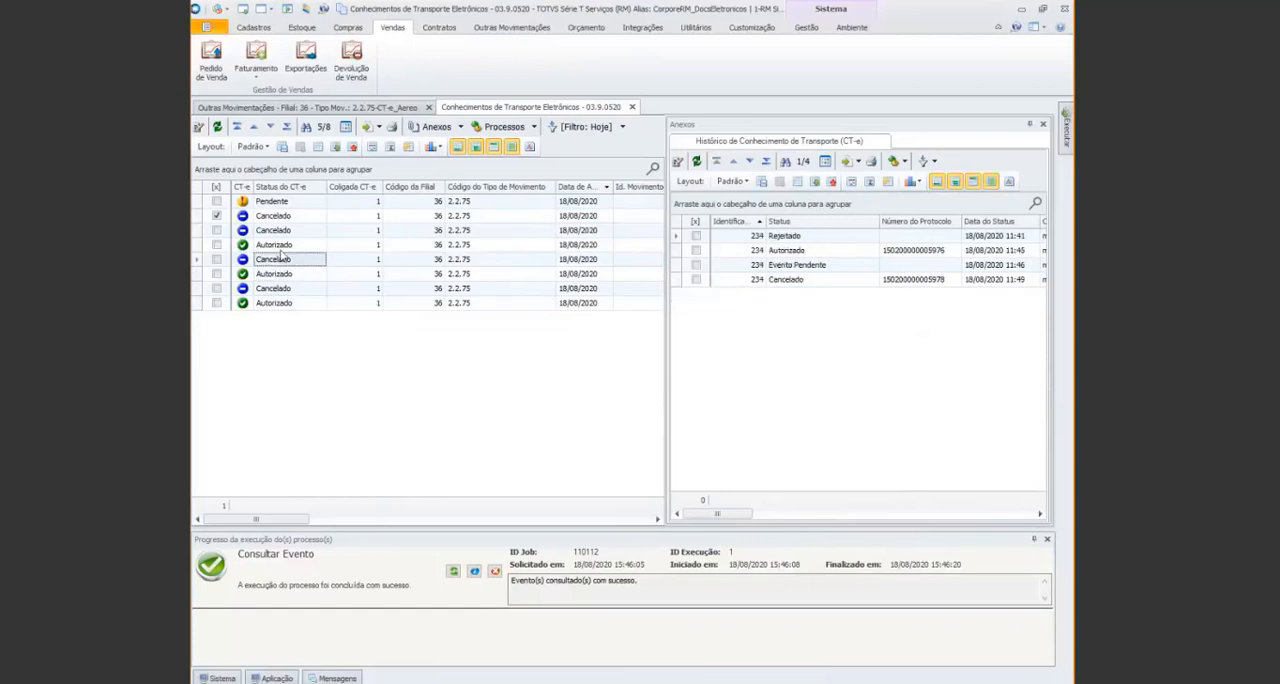
{"action": "left_click", "coordinate": [279, 245]}
{"action": "left_click", "coordinate": [278, 232]}
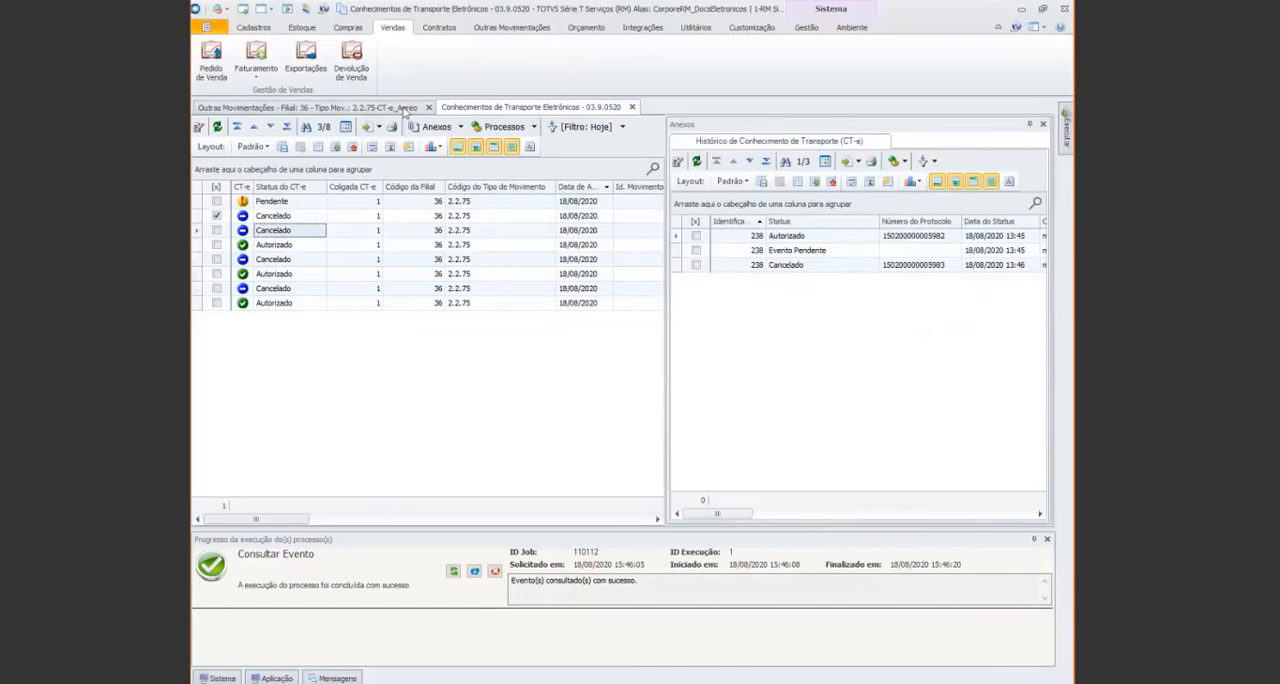
Run Consultar Autorização for movement 4832's pending CT-e and refresh its attachment list
{"action": "left_click", "coordinate": [380, 107]}
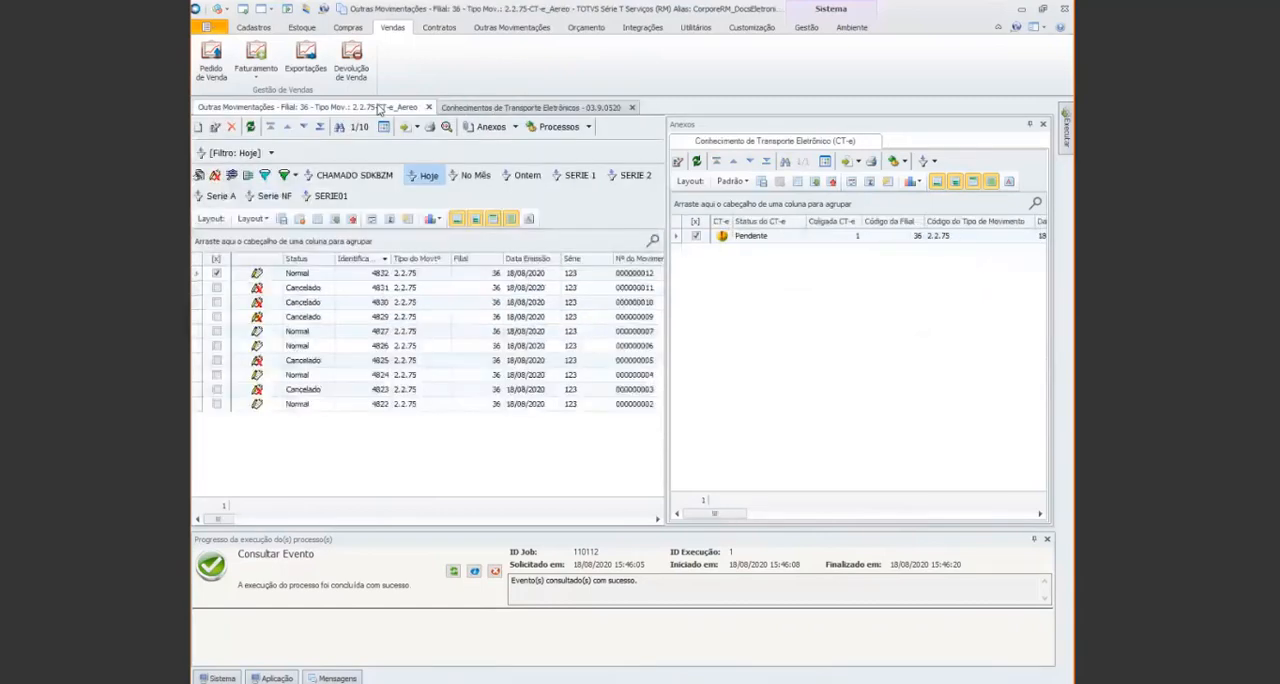
{"action": "left_click", "coordinate": [905, 162]}
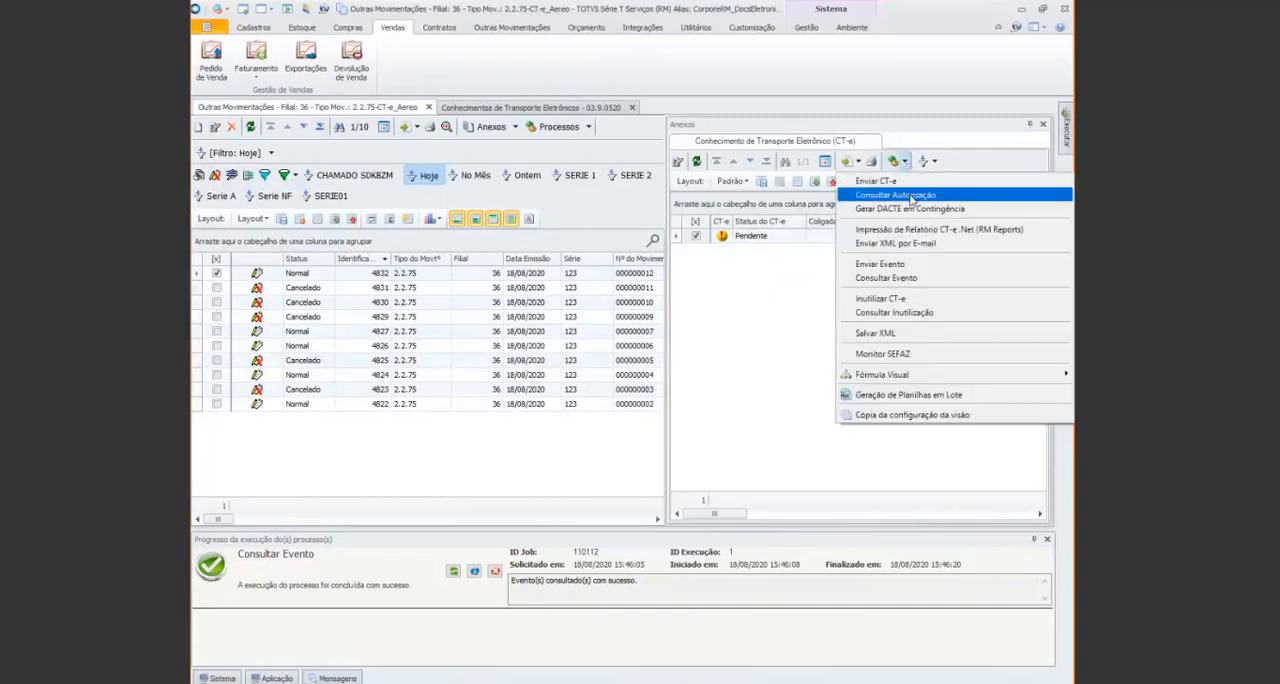
{"action": "left_click", "coordinate": [911, 196]}
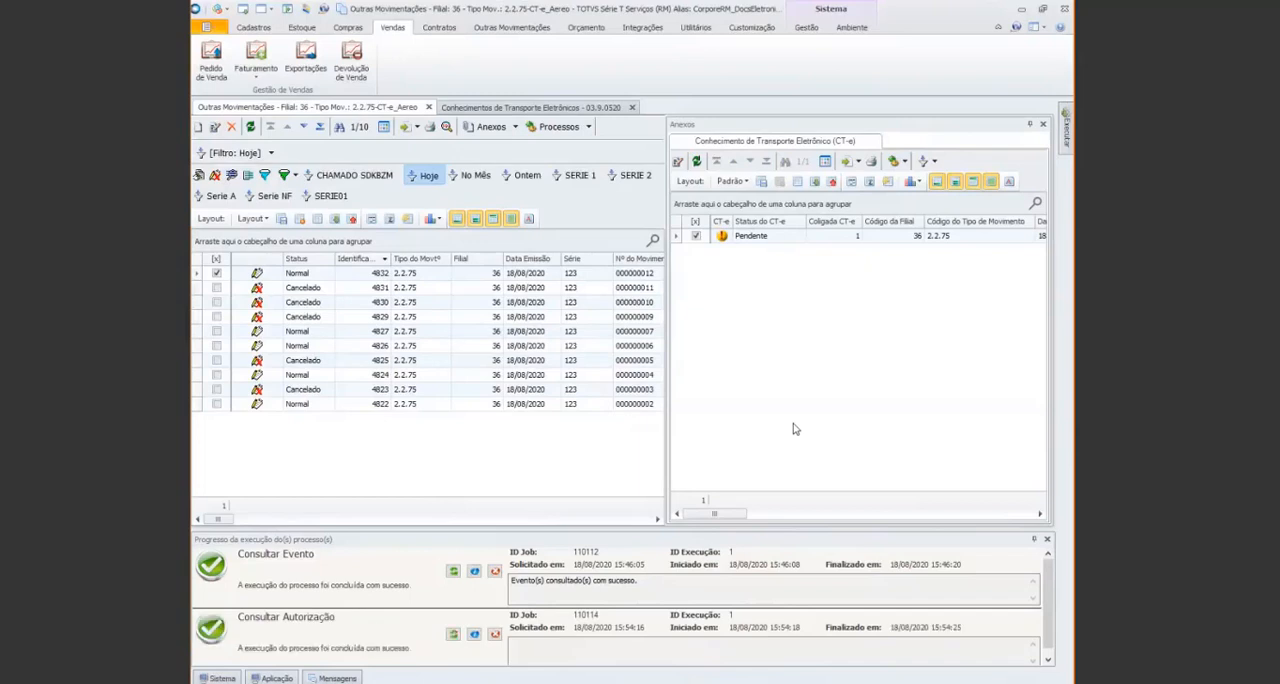
{"action": "left_click", "coordinate": [696, 162]}
Switch to the PowerPoint slide show of the CT-e webinar and advance to the Pesquisa de Satisfação slide
{"action": "key", "text": "alt+Tab"}
{"action": "key", "text": "alt+Tab"}
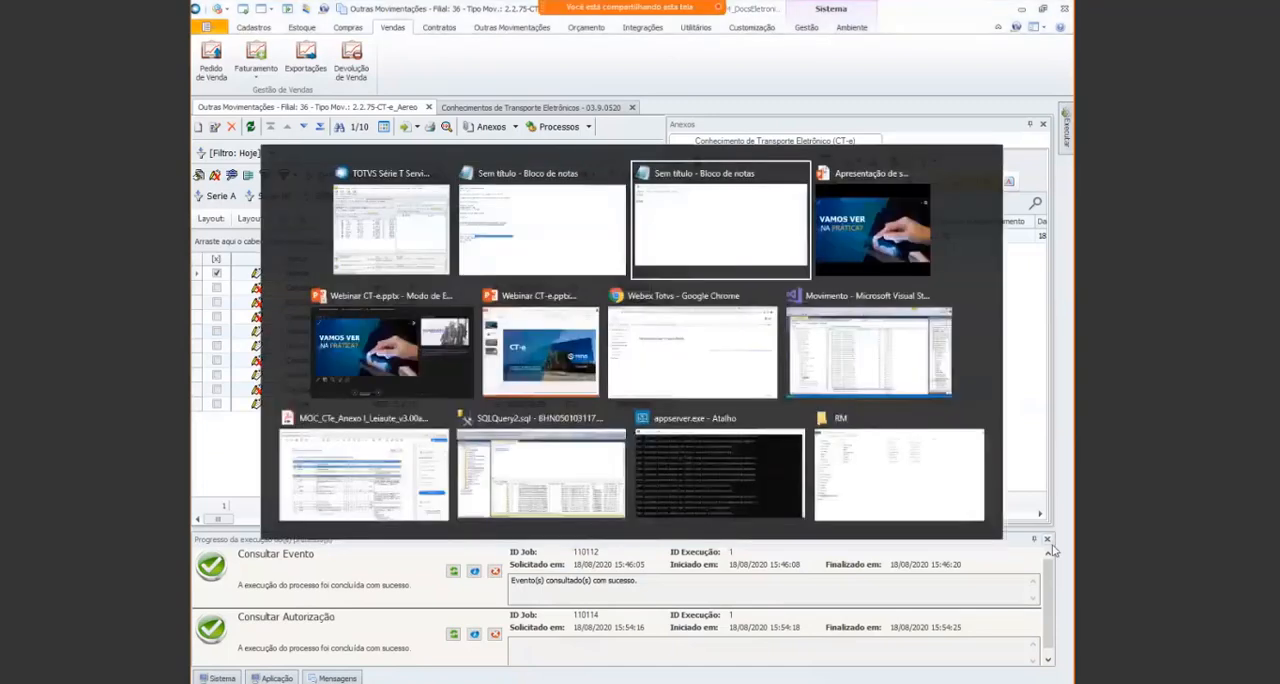
{"action": "key", "text": "alt+Tab"}
{"action": "left_click", "coordinate": [718, 434]}
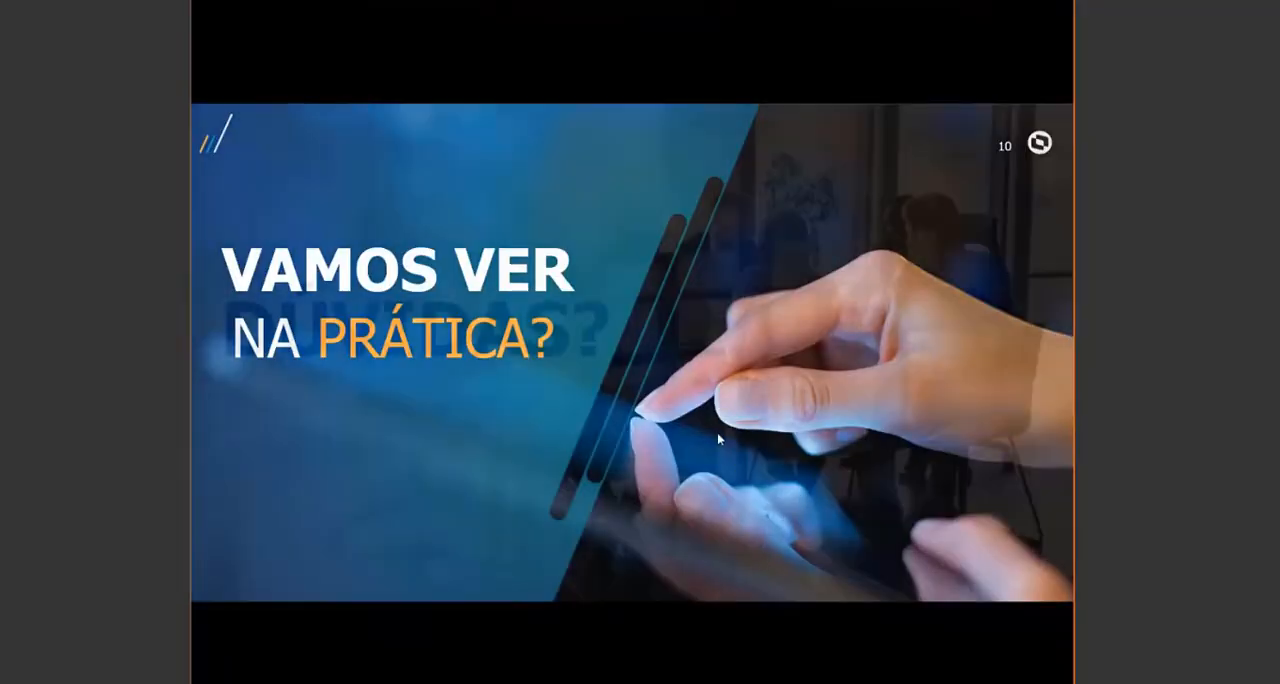
{"action": "left_click", "coordinate": [717, 433]}
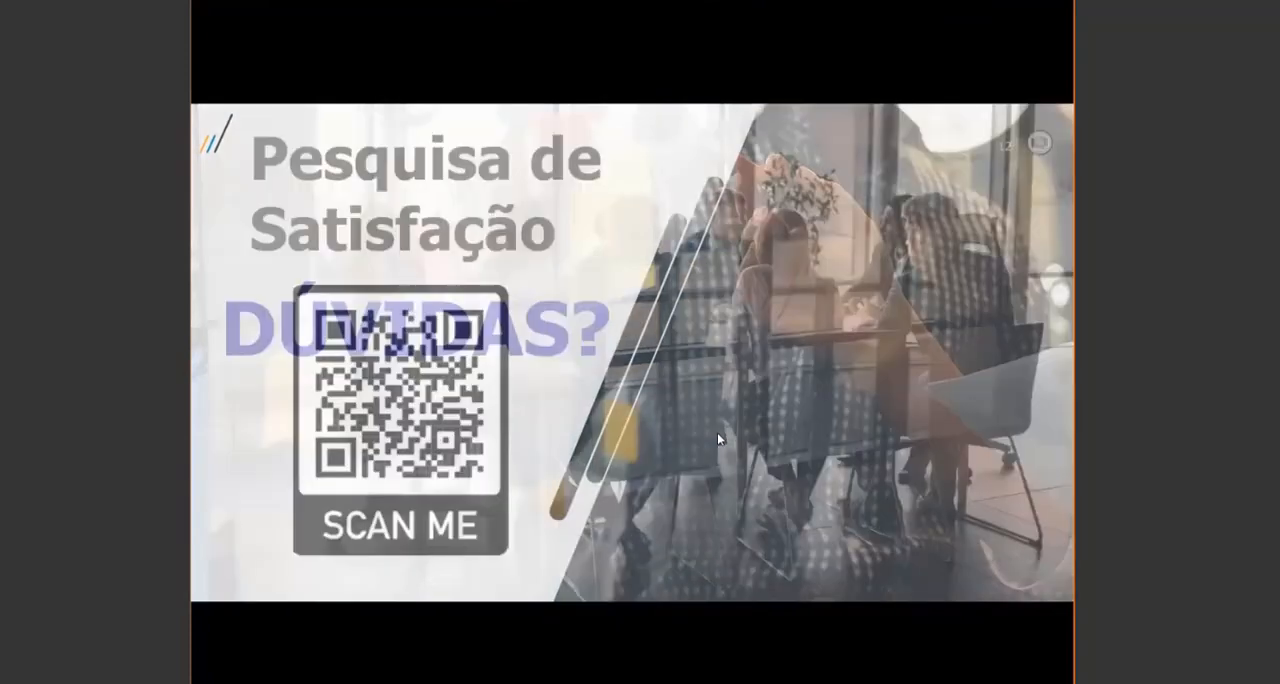